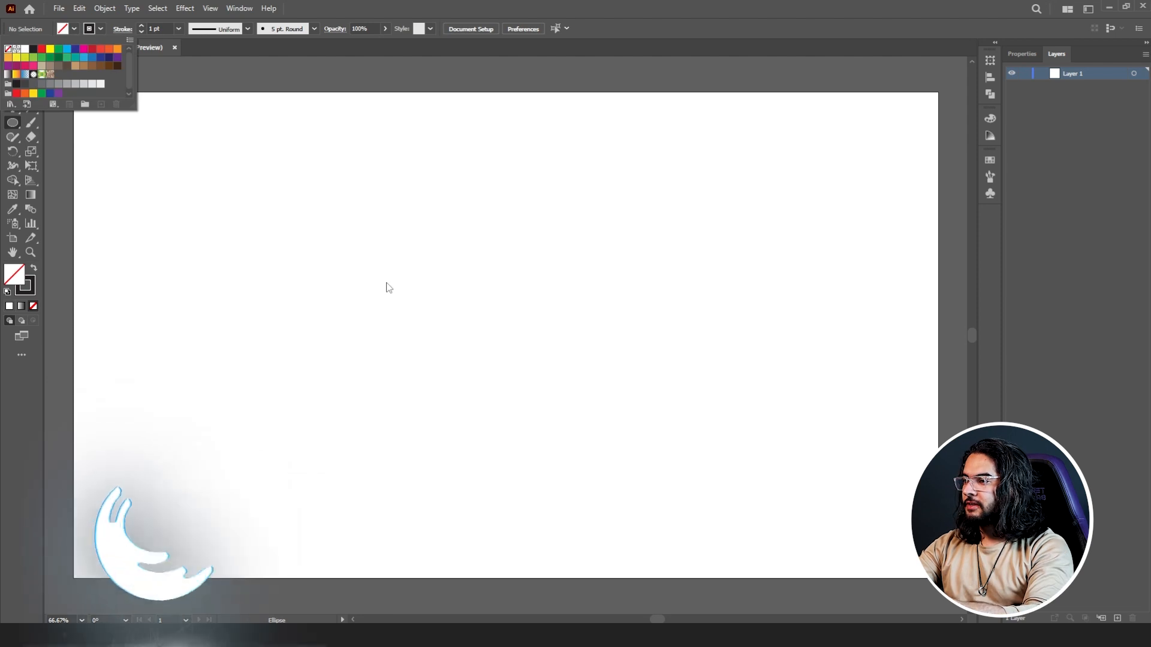
Draw a circle about 429 px in diameter and set its stroke weight to 7 pt
left_click(424, 276)
left_click_drag(386, 229, 579, 384)
left_click(140, 27)
left_click(140, 26)
left_click(140, 27)
left_click(140, 27)
left_click(140, 26)
left_click(140, 26)
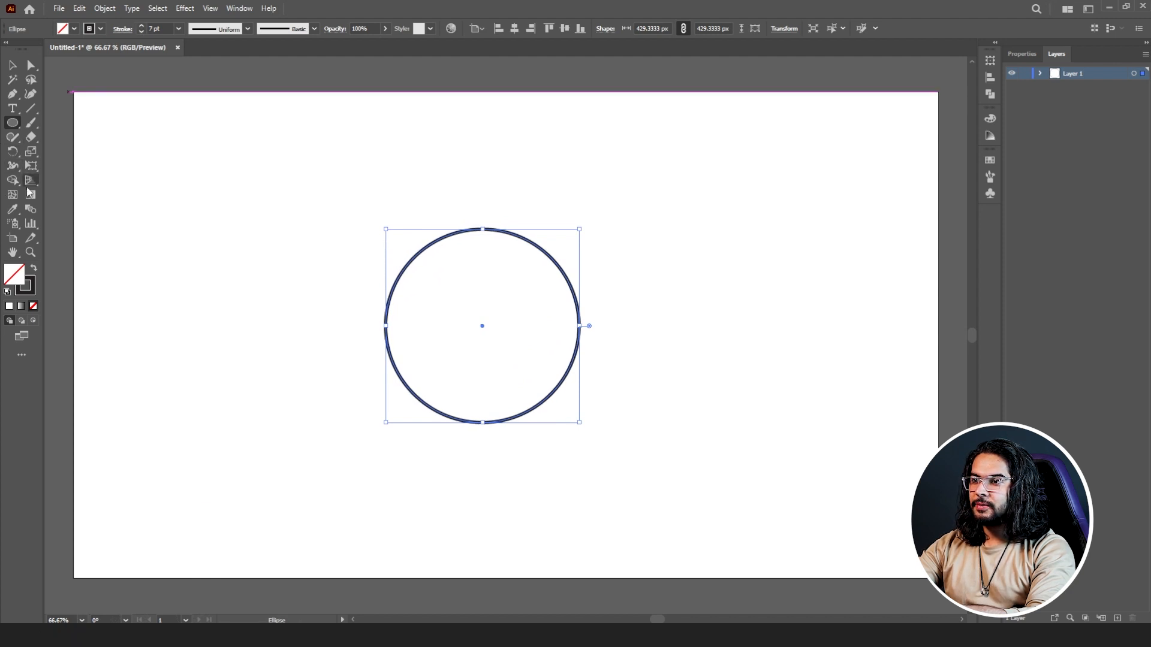
Cut the circle at its top anchor and upper-left edge with the Scissors tool and delete the arc between the cuts
left_click(30, 139)
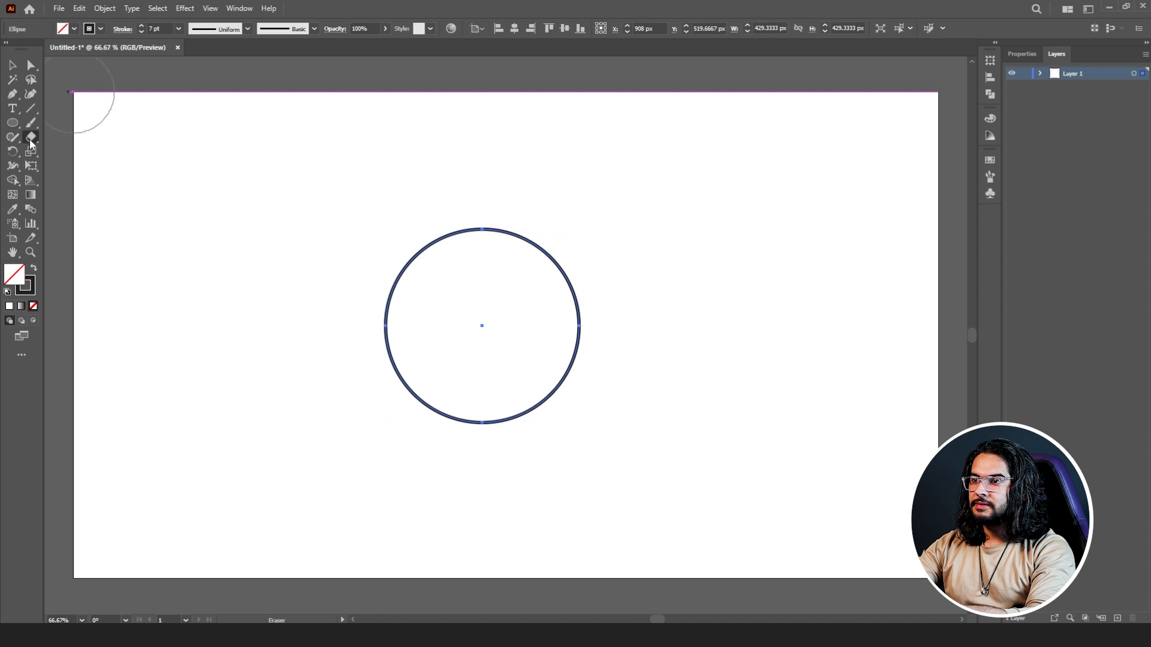
left_click(98, 151)
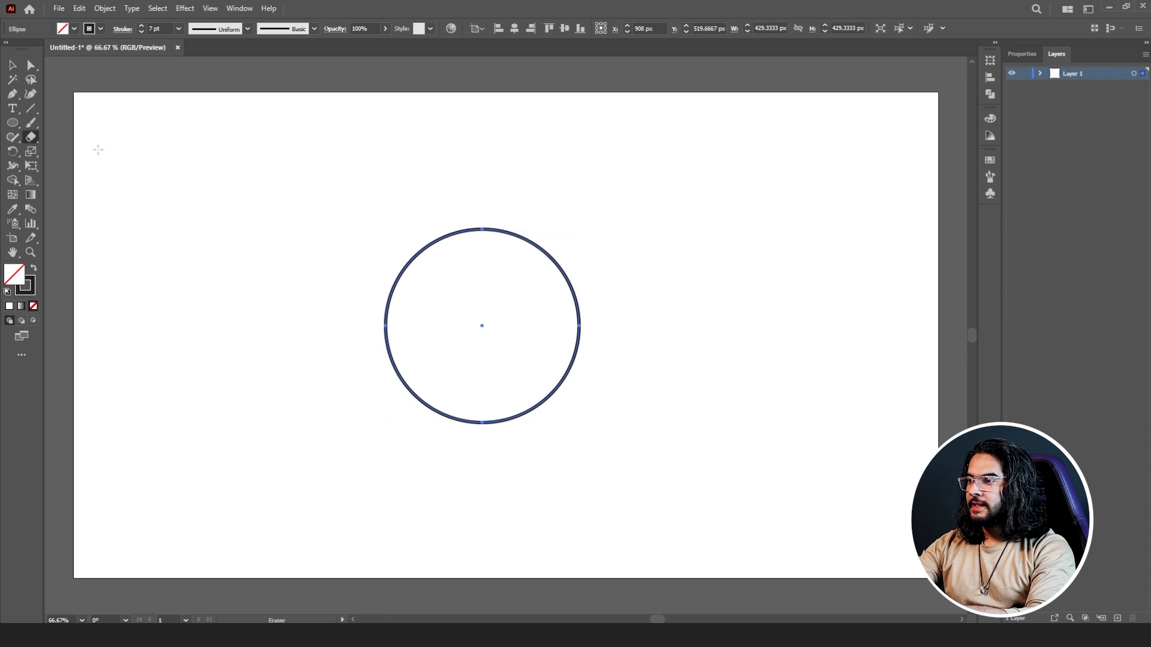
left_click(482, 229)
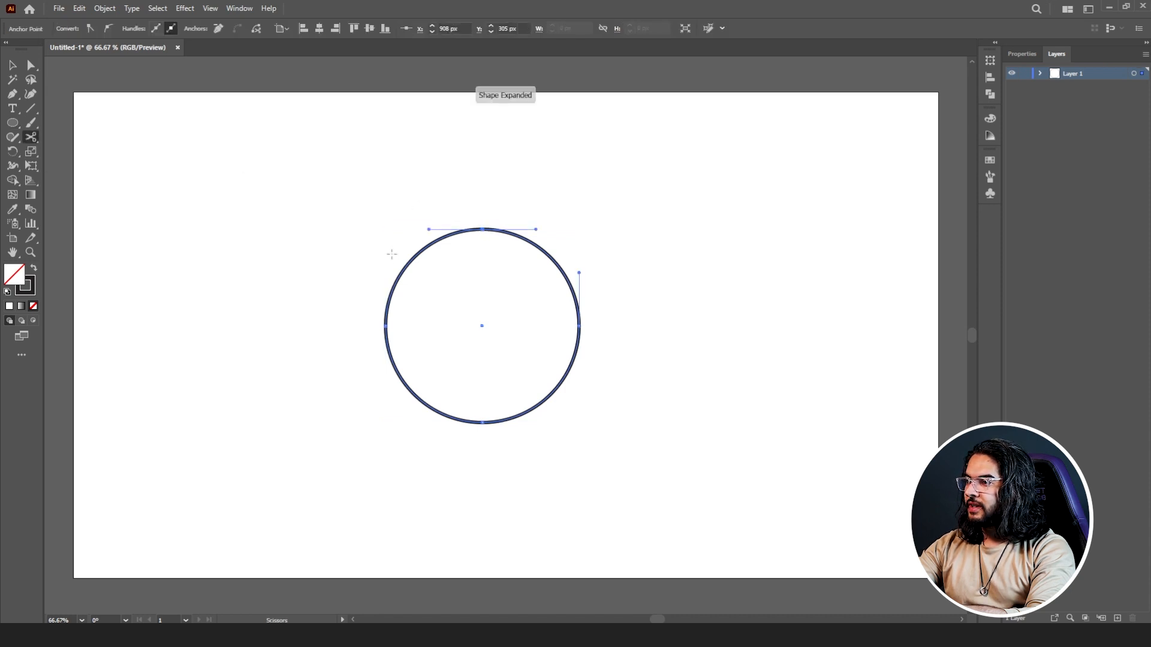
left_click(402, 268)
left_click(13, 66)
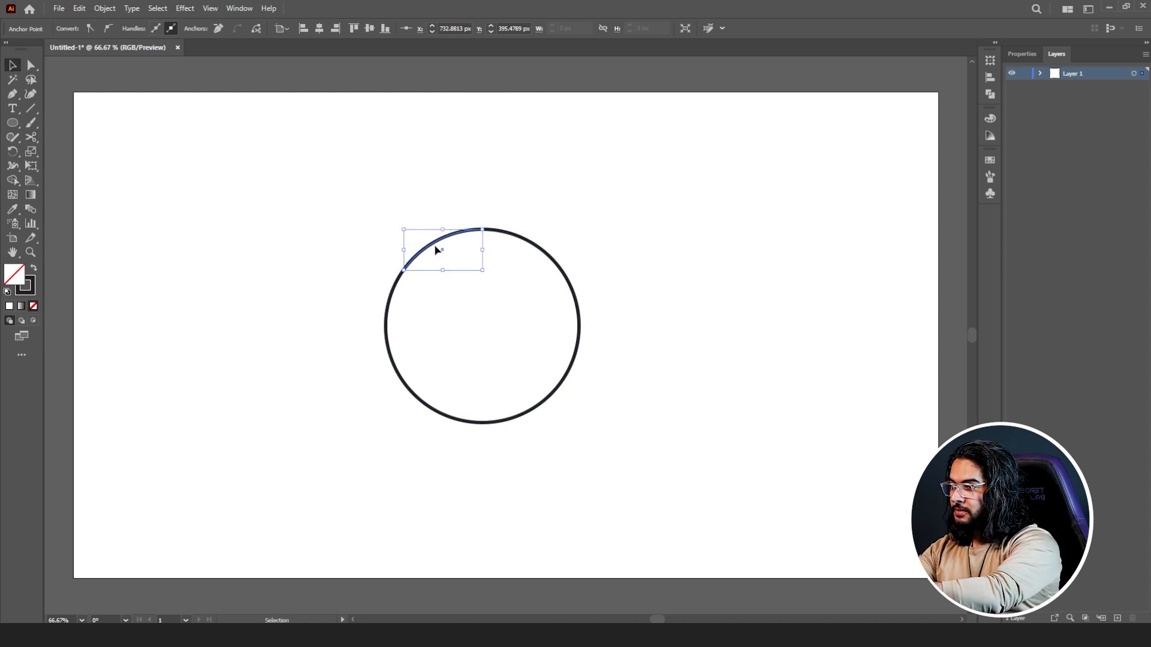
key("Delete")
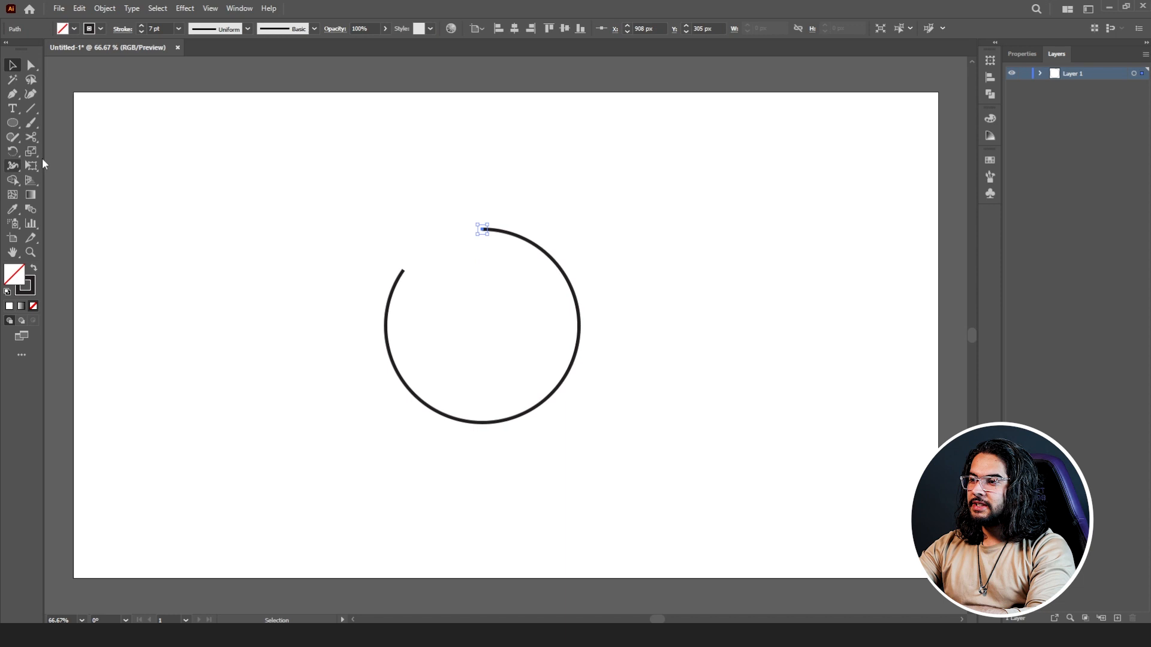
Try widening the open circle's stroke at its lower-right side to about 101 pt with the Width tool
left_click_drag(376, 262, 439, 308)
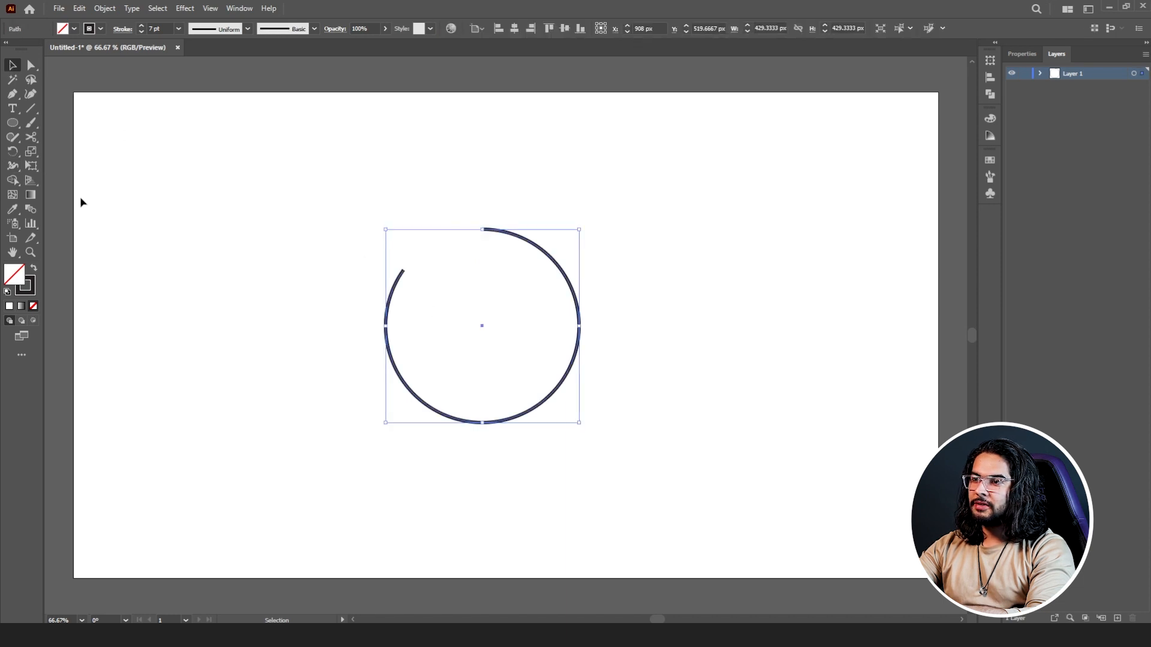
left_click(17, 167)
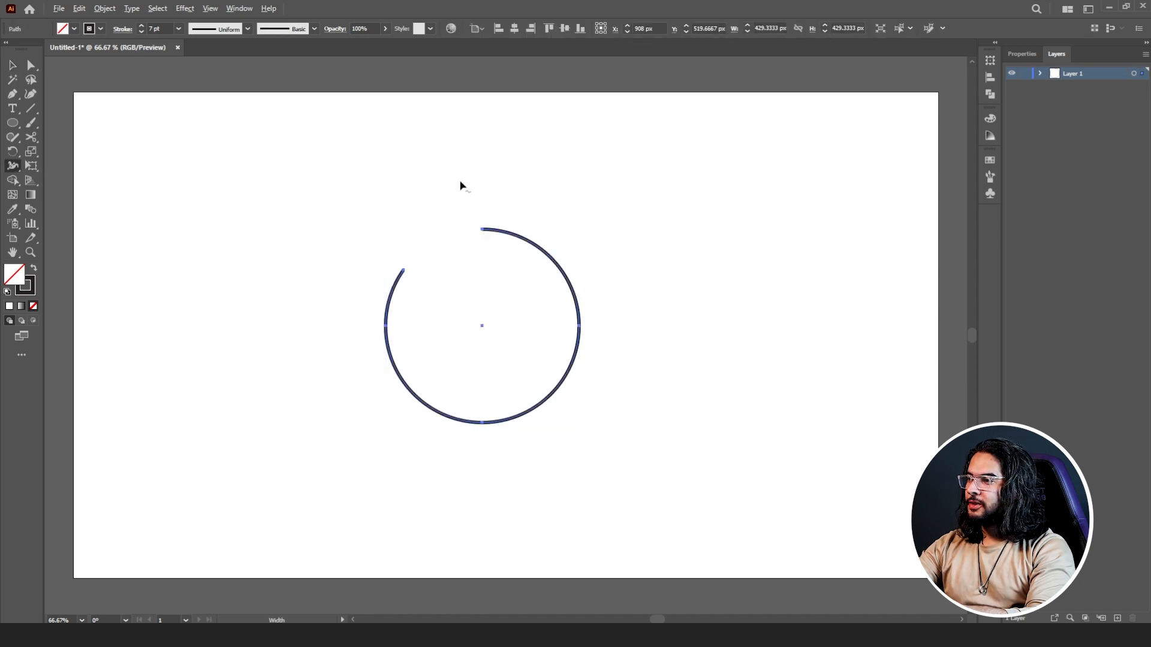
scroll(465, 193, "up", 2)
scroll(466, 200, "down", 1)
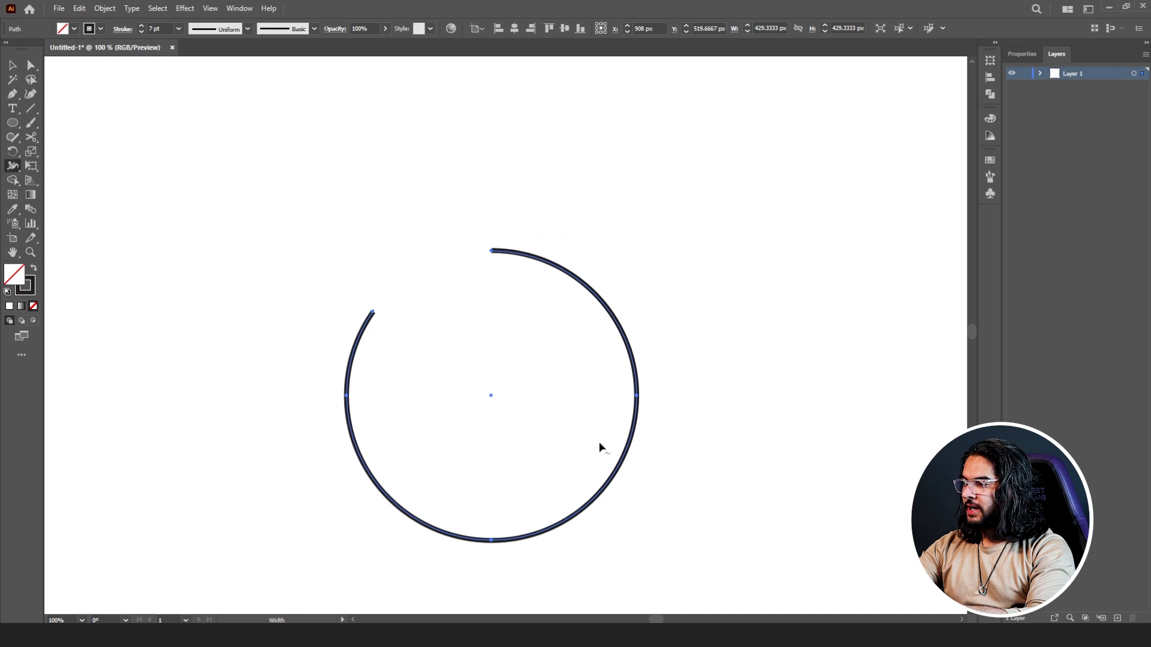
scroll(591, 473, "up", 1)
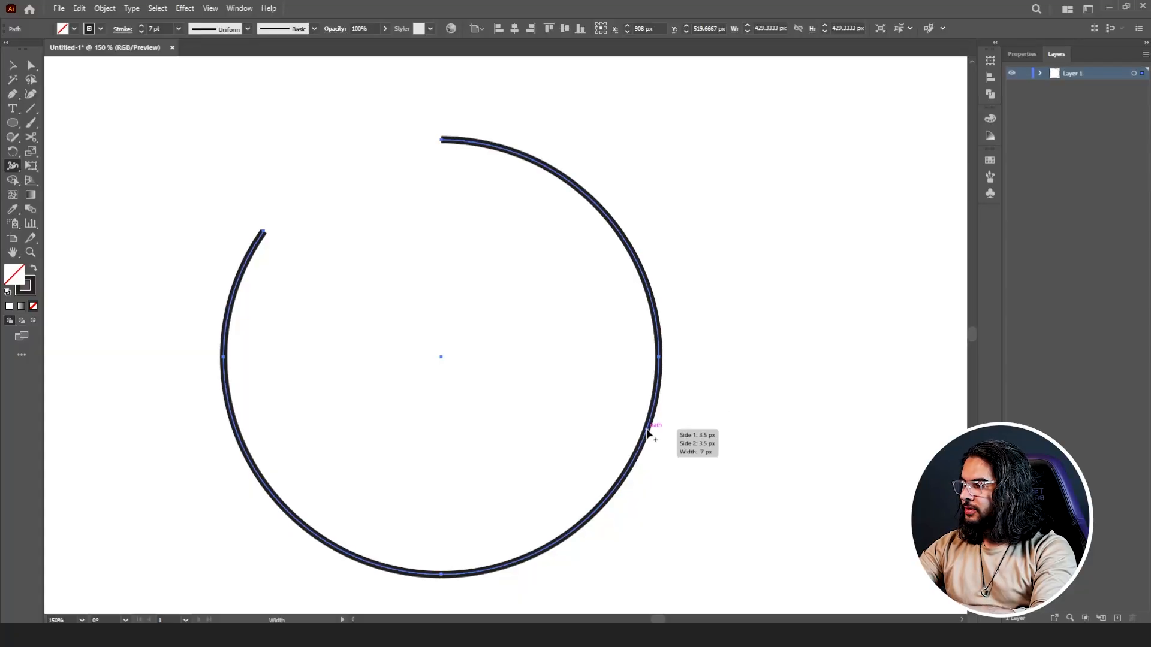
left_click_drag(648, 430, 695, 450)
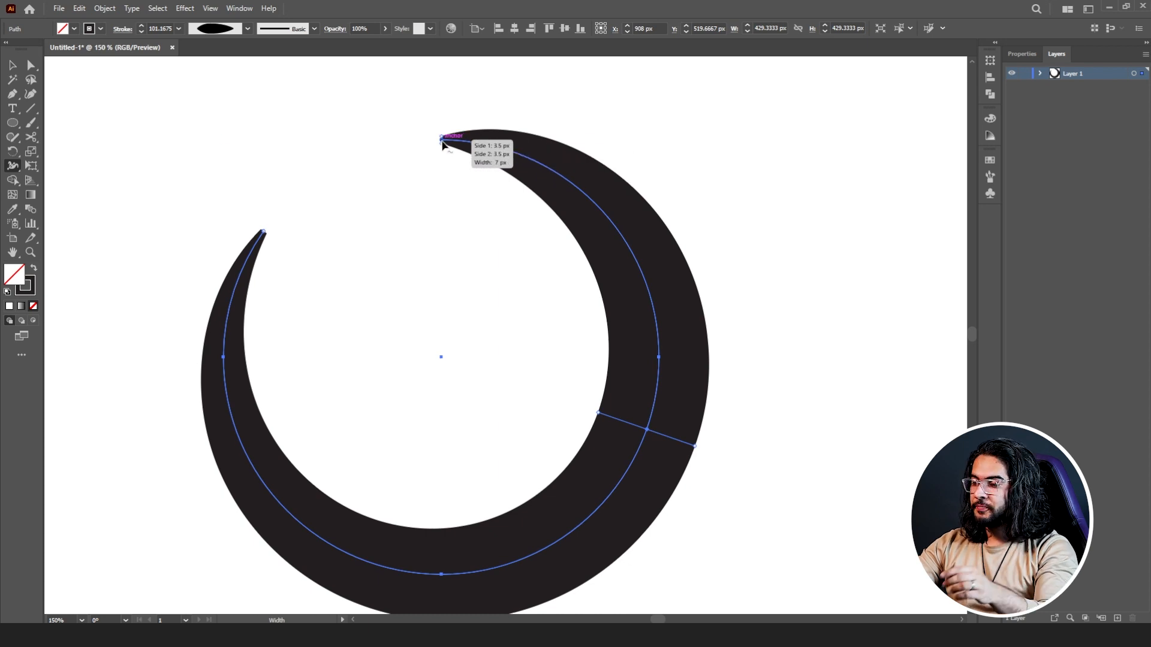
key("ctrl+z")
key("ctrl+z")
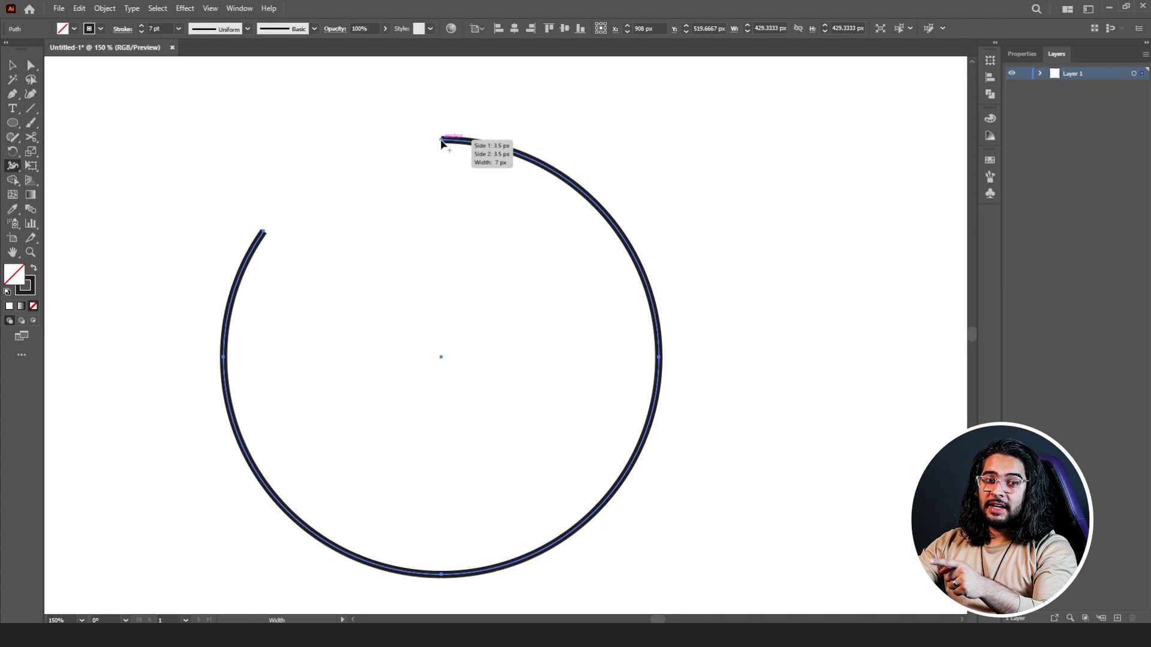
Widen the open circle's stroke at its top end to about 54 pt and give the stroke round caps
left_click_drag(441, 143, 441, 113)
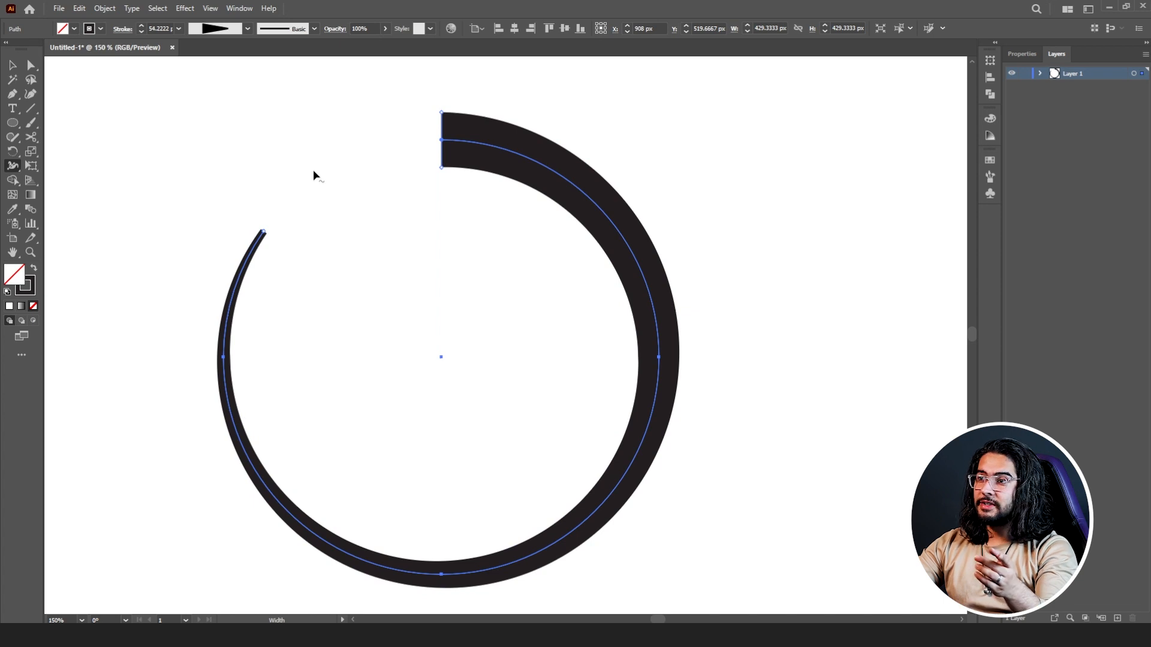
left_click(123, 29)
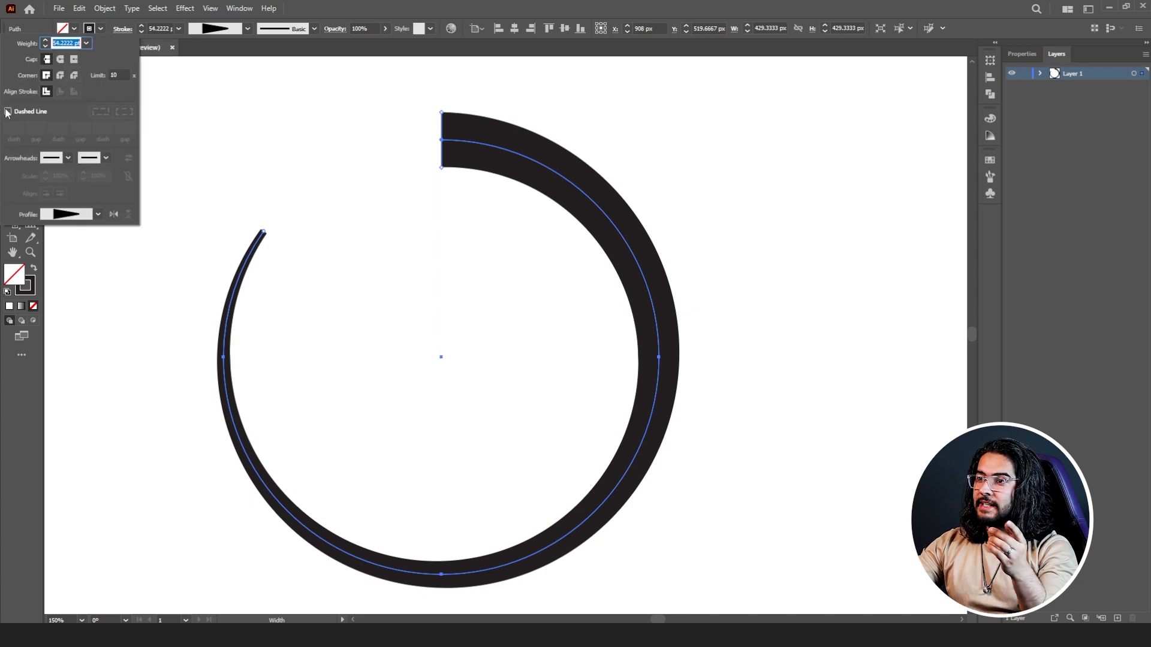
left_click(62, 60)
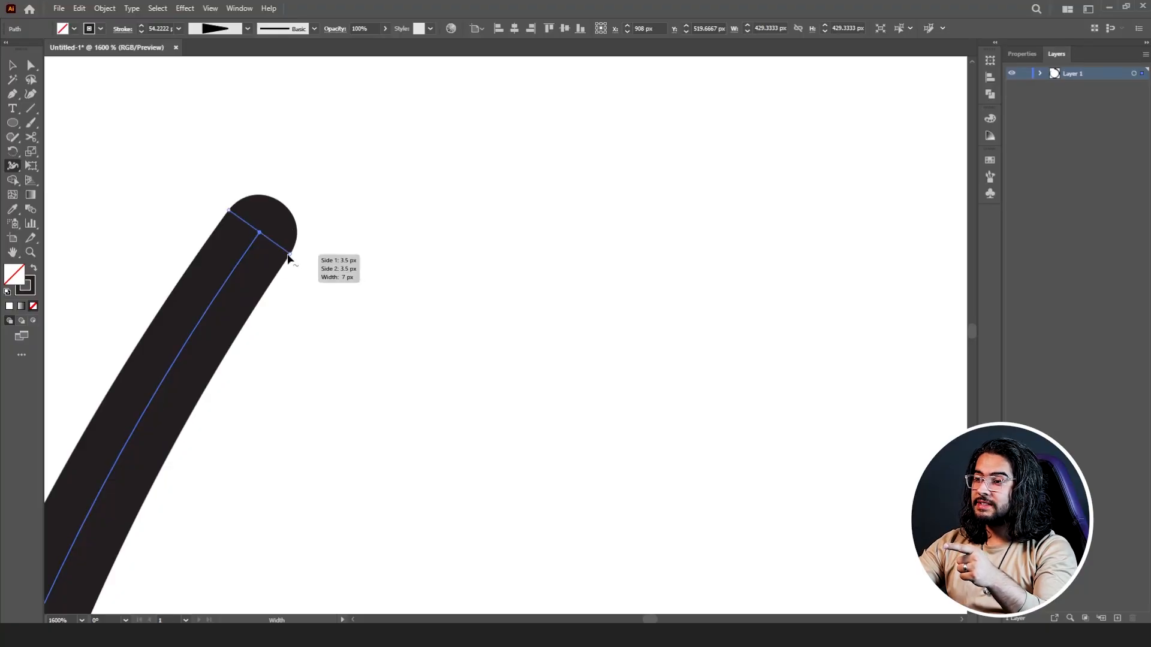
Taper the open circle's upper-left end to a fine point with the Width tool
left_click_drag(291, 257, 260, 235)
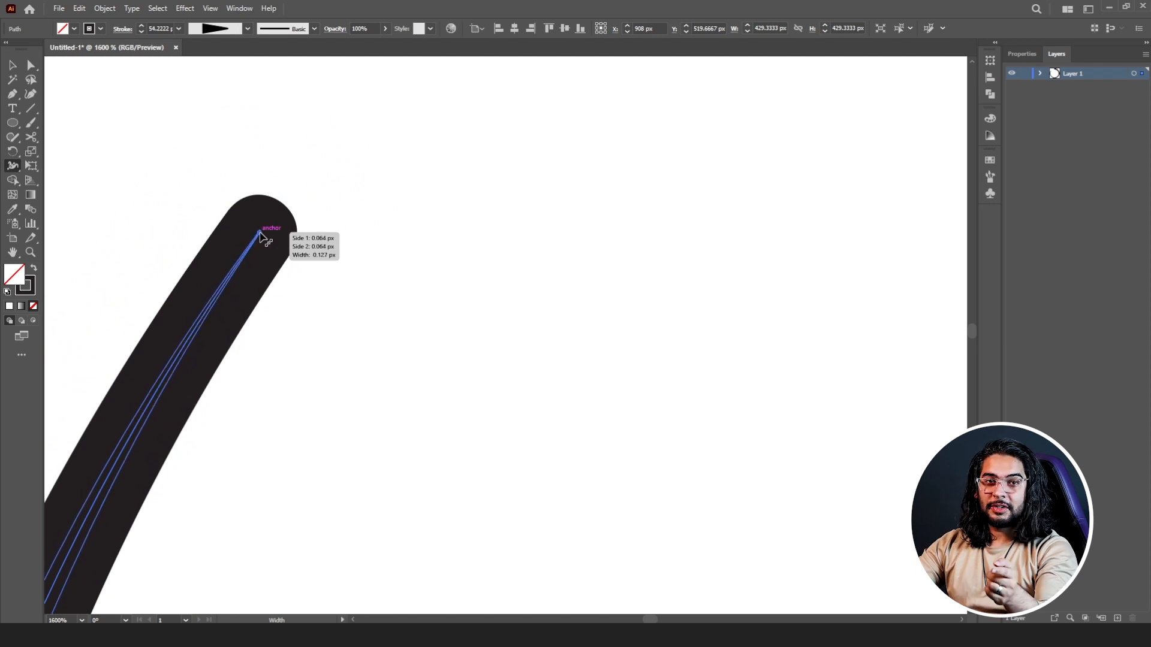
left_click_drag(260, 233, 260, 234)
scroll(284, 261, "down", 8)
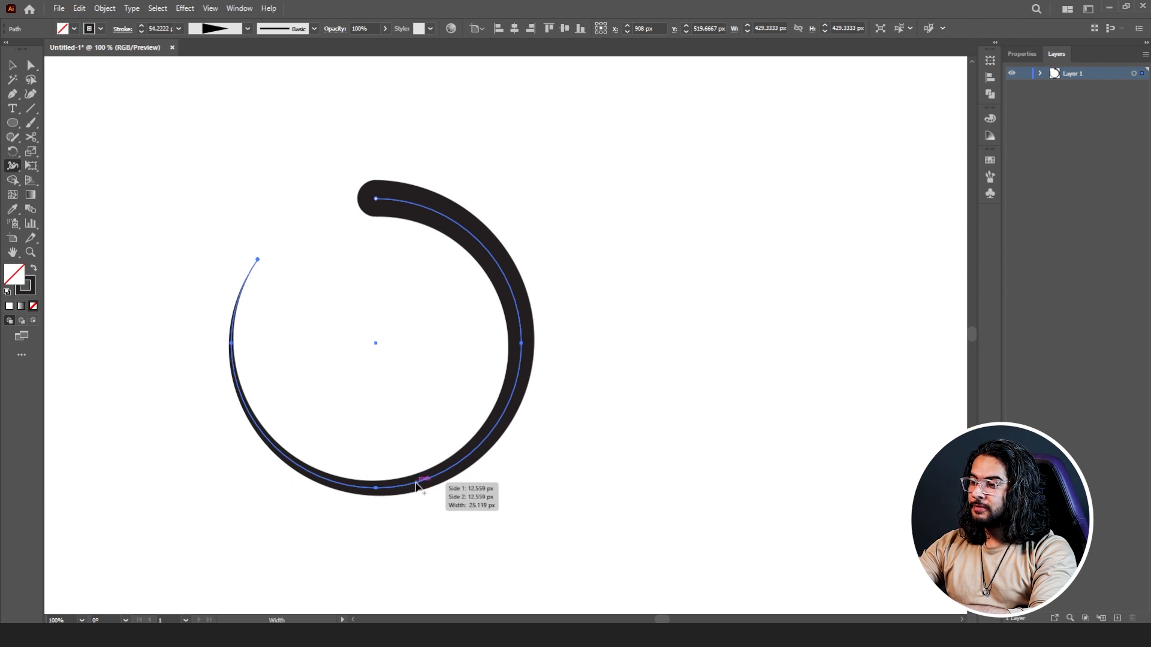
mouse_move(418, 483)
left_mouse_down()
mouse_move(427, 514)
mouse_move(411, 460)
mouse_move(419, 483)
left_mouse_up()
key("ctrl+z")
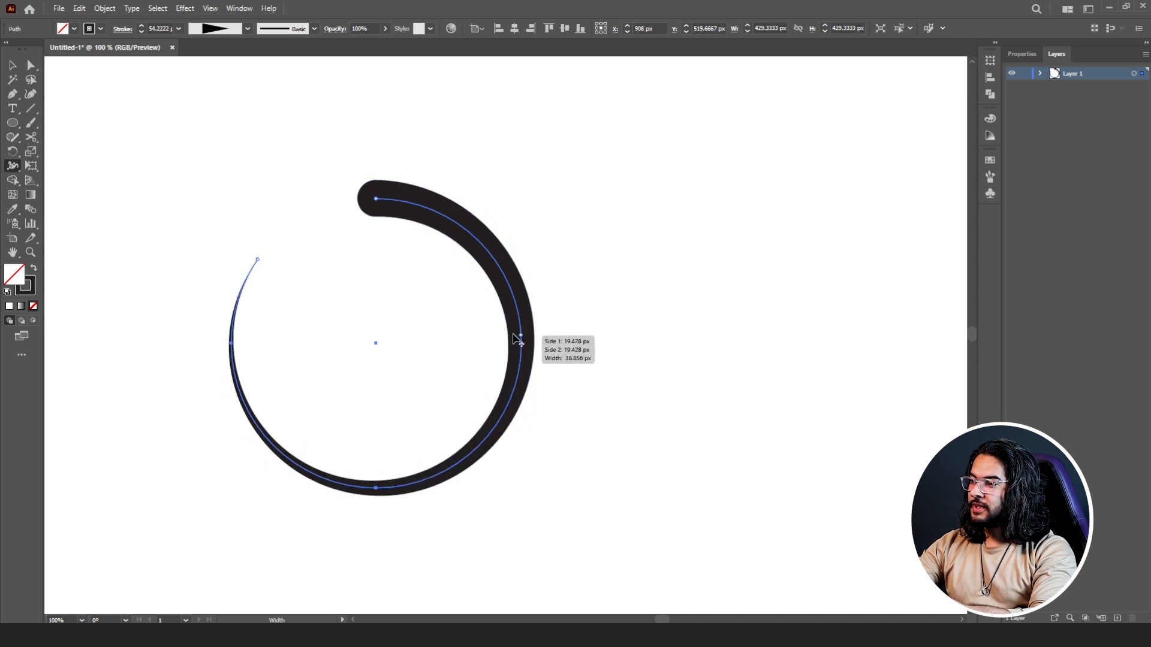
Add width points around the right, bottom and lower-left parts of the open circle, alternating thick and thin sections
left_click_drag(522, 324, 537, 318)
left_click_drag(516, 422, 508, 415)
left_click_drag(444, 476, 445, 489)
left_click_drag(313, 488, 317, 478)
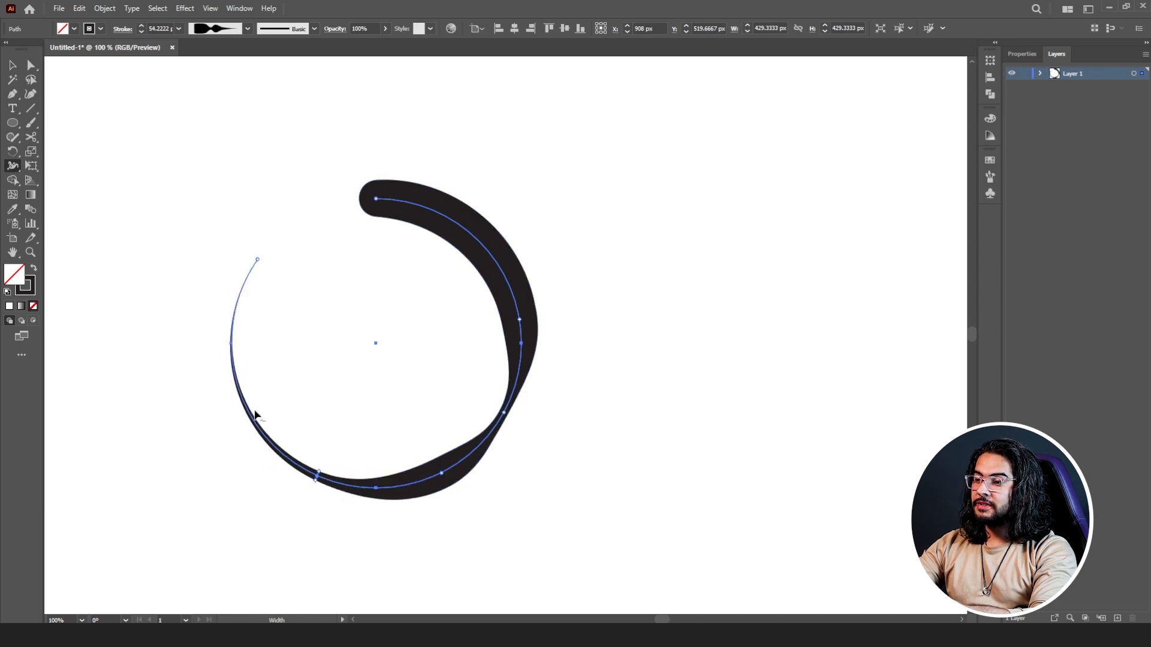
left_click_drag(254, 415, 260, 412)
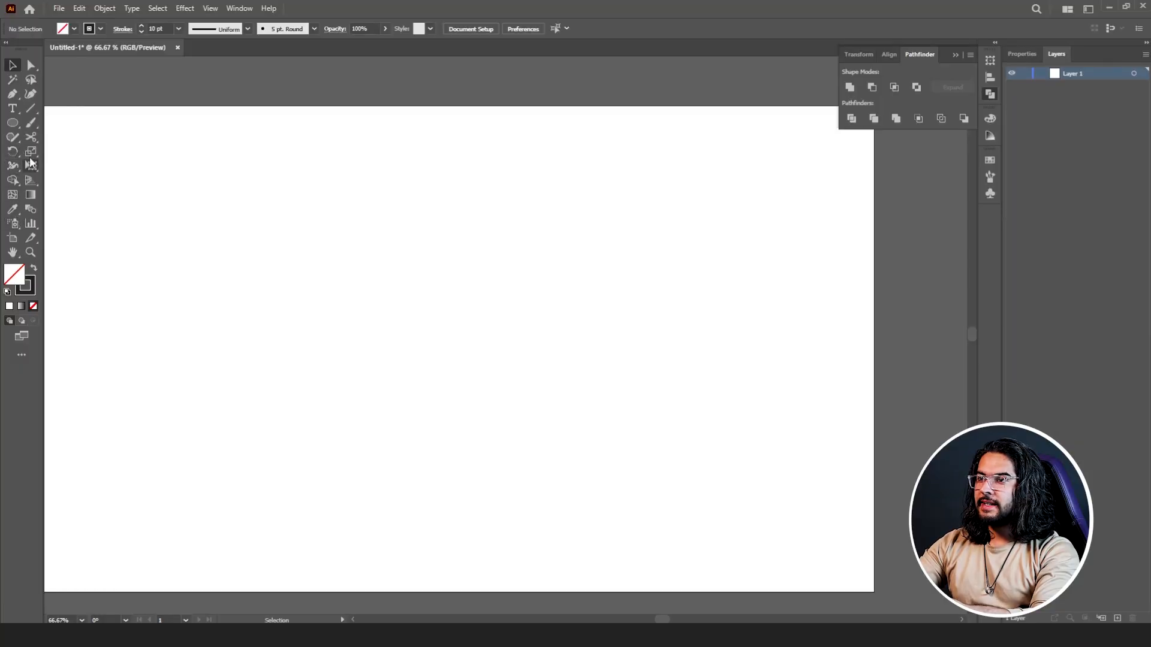
Draw an open, wavy apple outline with the Pen tool, from the short right shoulder across the dip and down the left side
left_click(12, 93)
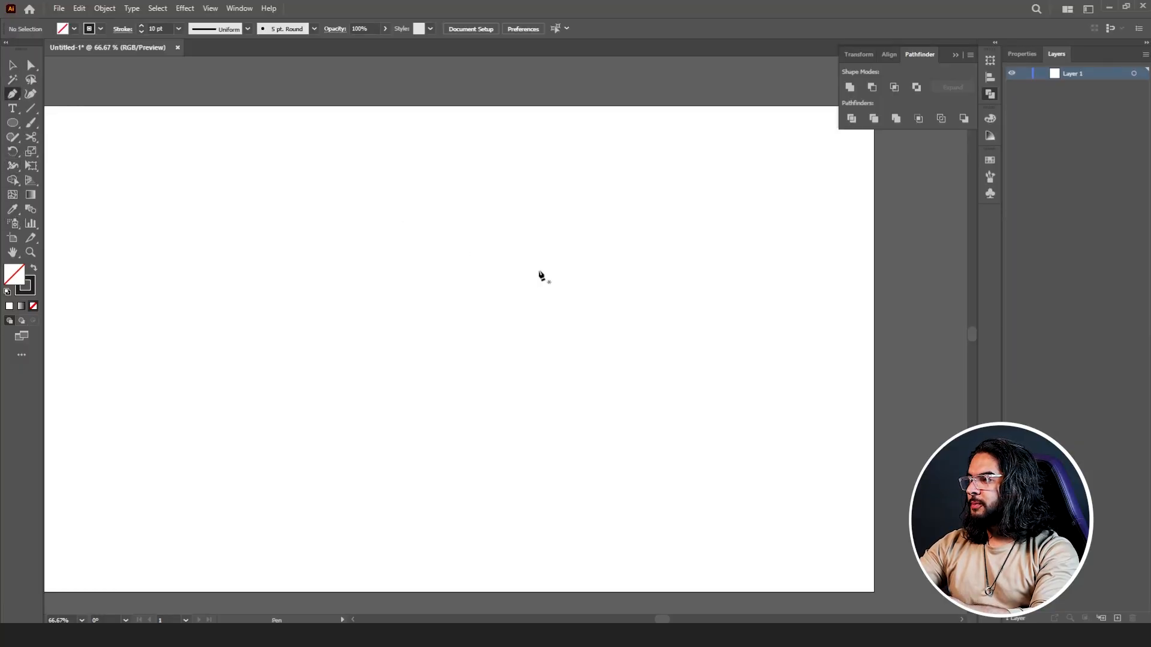
left_click(549, 269)
mouse_move(505, 245)
left_mouse_down()
mouse_move(416, 242)
mouse_move(356, 262)
left_mouse_up()
left_click_drag(294, 243, 237, 247)
left_click_drag(231, 412, 288, 488)
Refine the apple outline by moving its anchors, lengthening the left side and smoothing the top dip with the Direct Selection tool
left_click(30, 67)
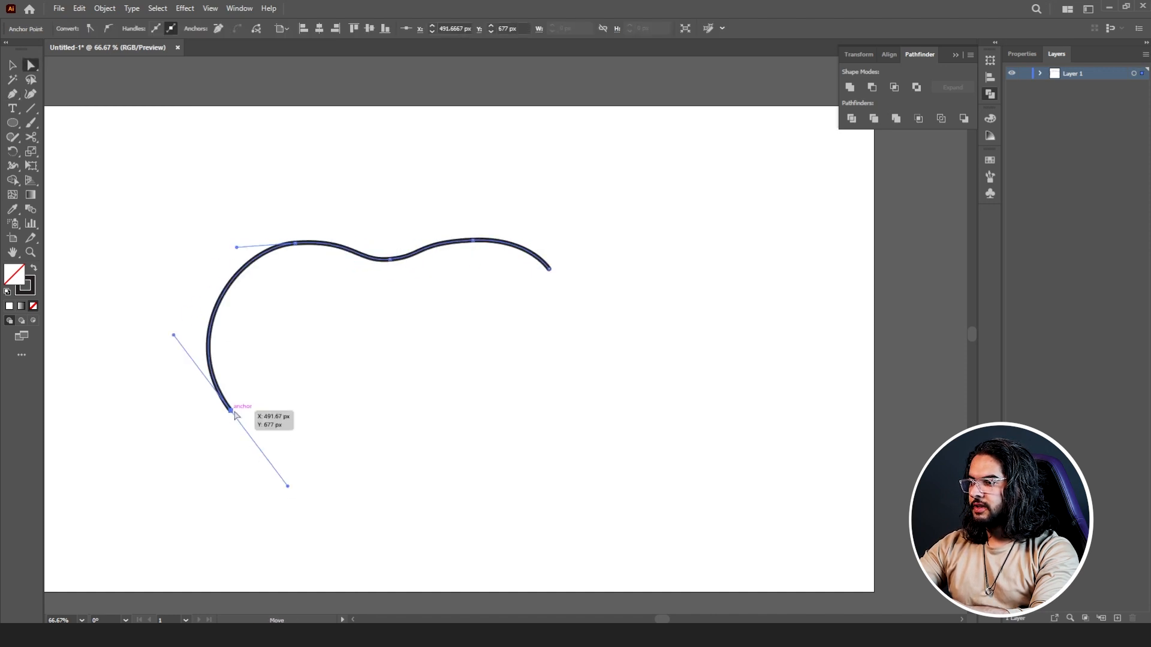
left_click_drag(230, 412, 282, 434)
left_click(296, 243)
left_click_drag(295, 243, 329, 240)
left_click_drag(390, 260, 365, 240)
left_click_drag(282, 434, 290, 460)
left_click_drag(234, 385, 188, 337)
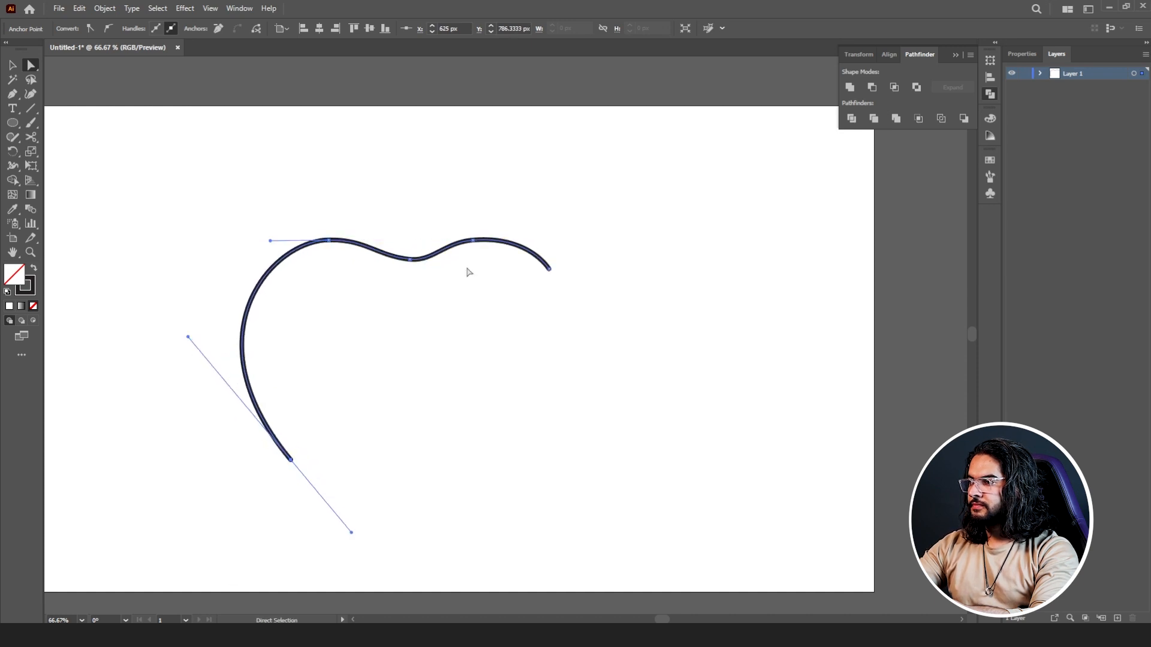
Draw a short curved stem just above the dip in the apple outline with the Arc tool
left_click(606, 314)
left_click_drag(30, 108, 63, 118)
left_click_drag(405, 215, 408, 226)
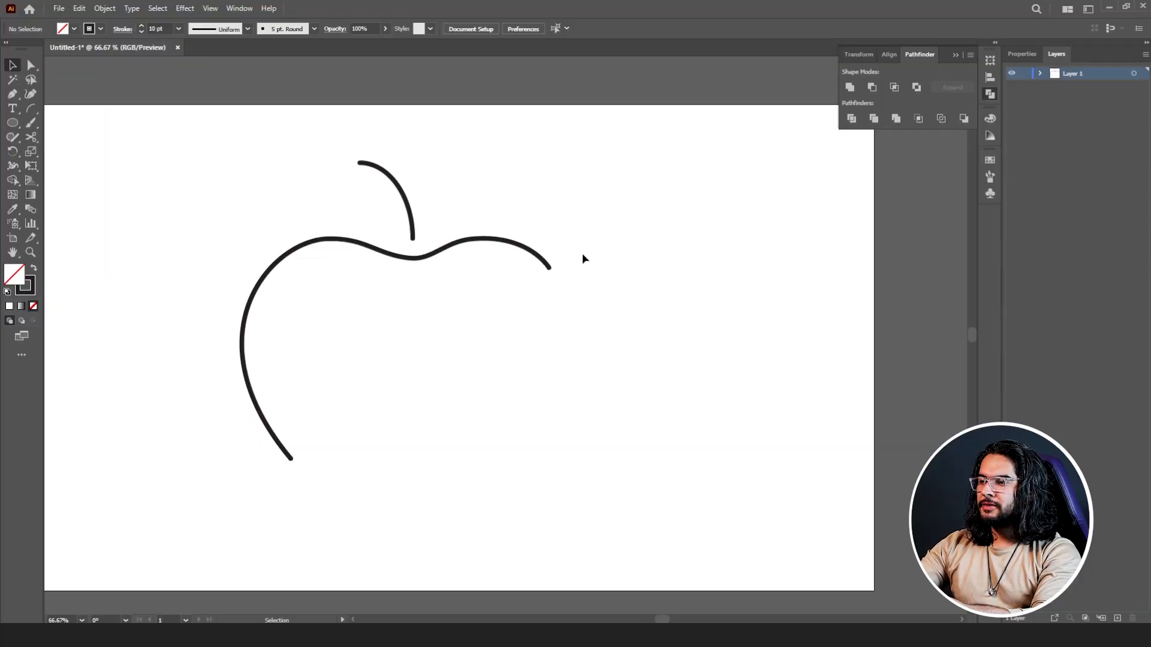
Moderately thicken the apple outline at its upper-left anchor with the Width tool
left_click_drag(12, 166, 88, 168)
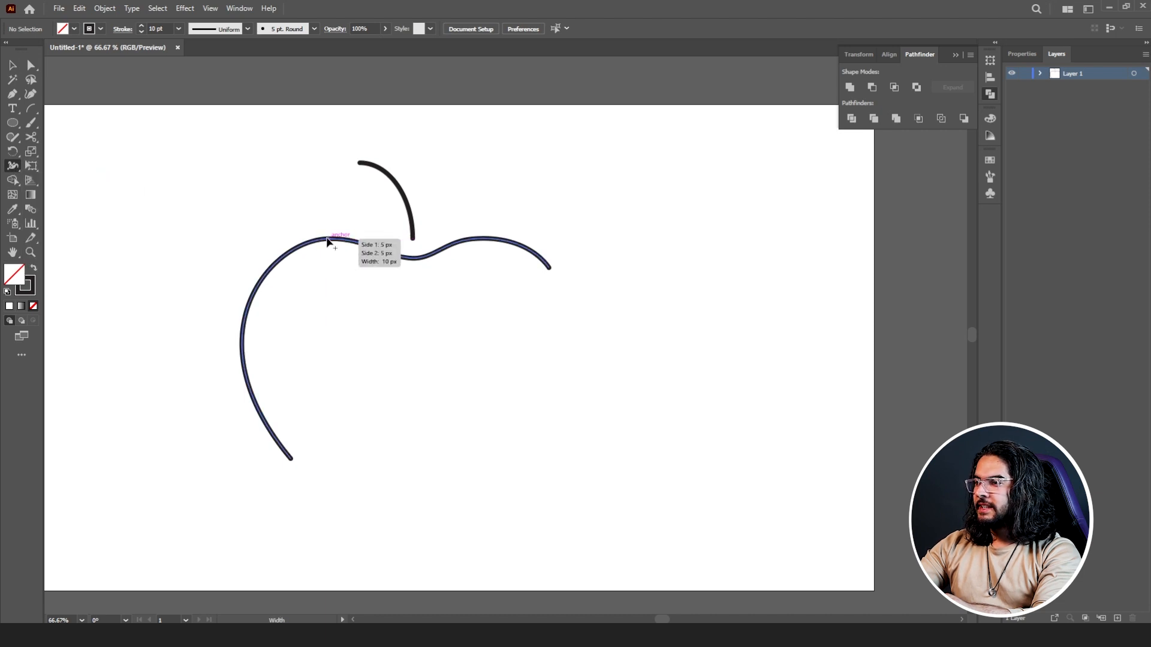
left_click_drag(328, 240, 323, 220)
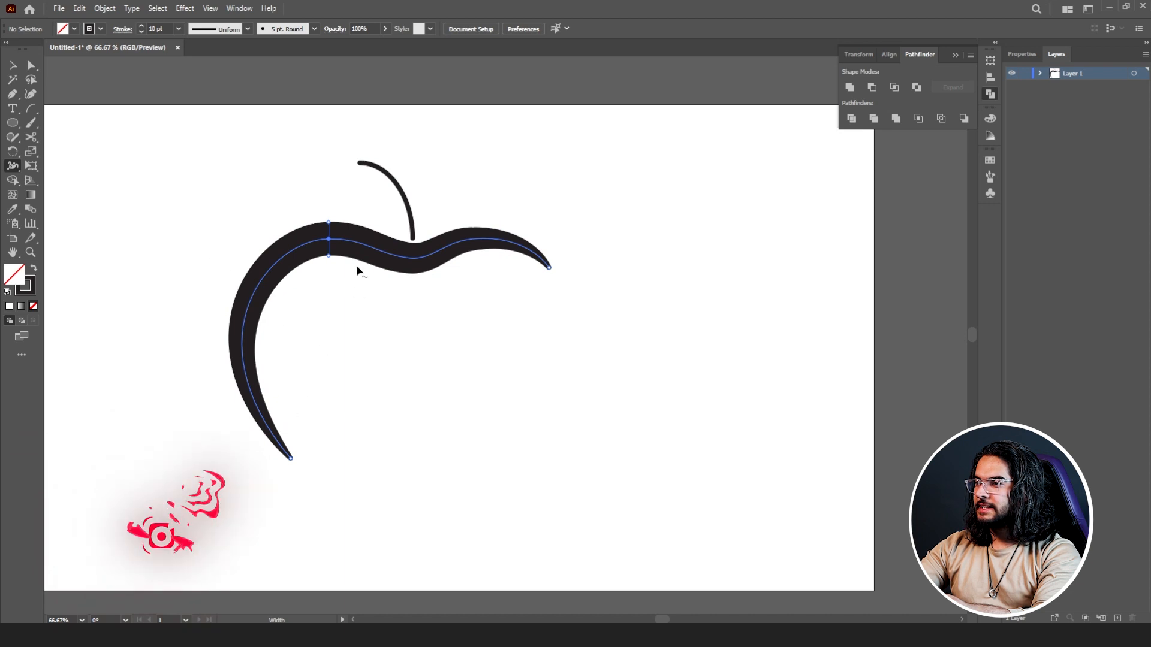
left_click_drag(330, 227, 328, 231)
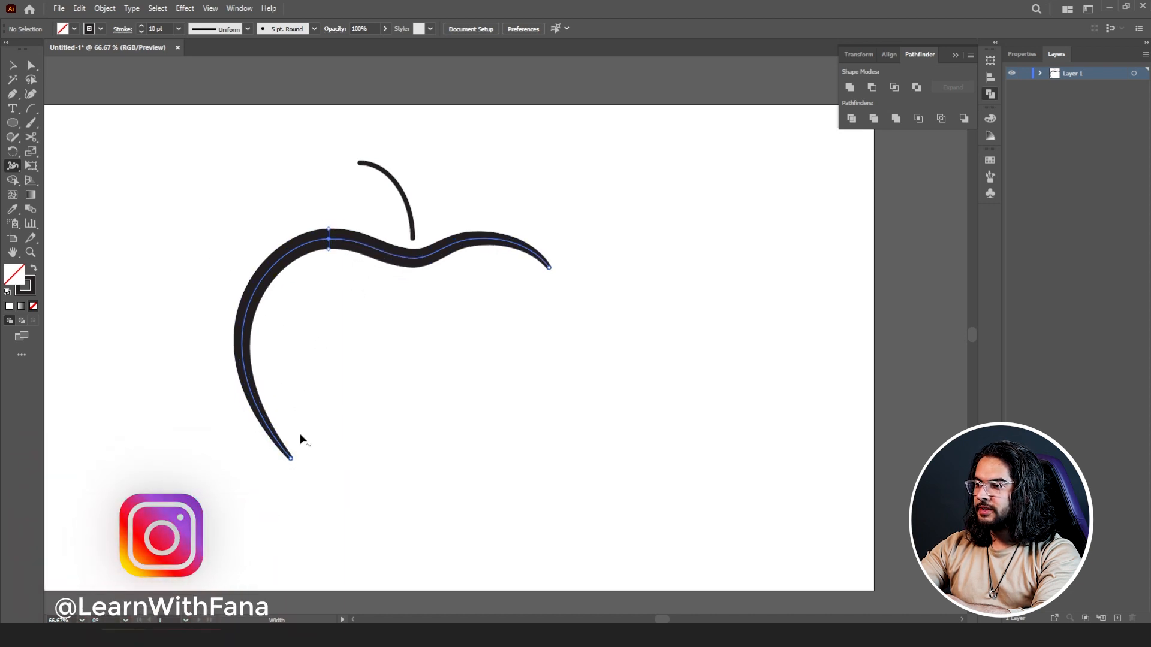
Taper both the lower-left and right ends of the apple outline to sharp points
scroll(292, 465, "up", 5)
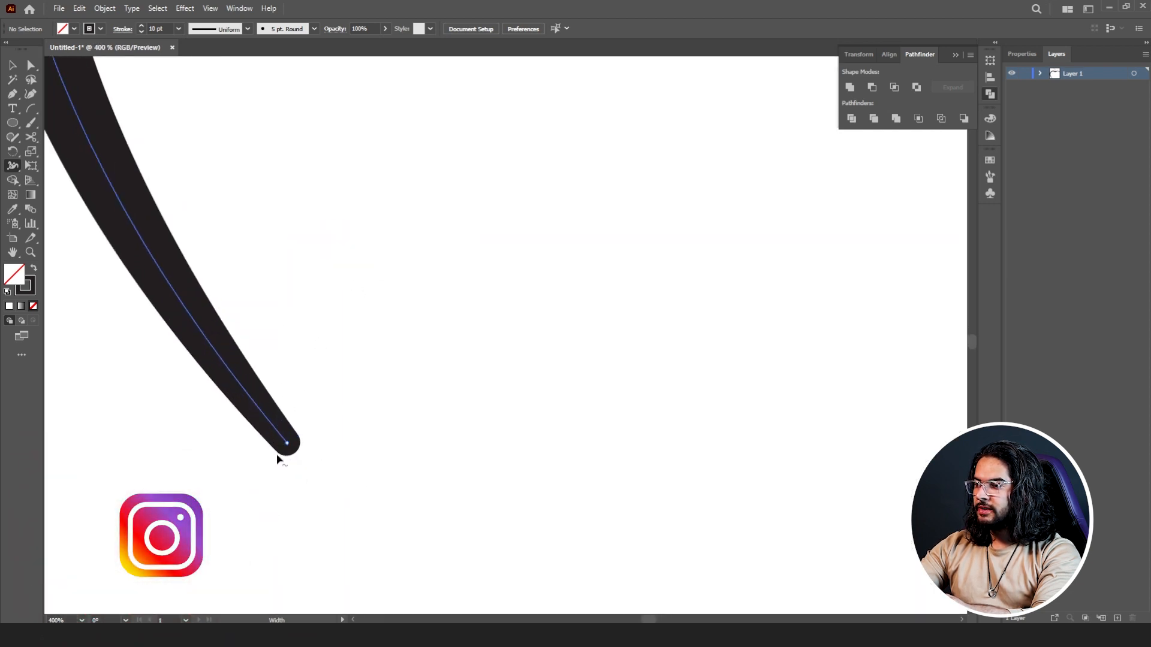
left_click_drag(277, 456, 288, 446)
scroll(289, 444, "down", 6)
scroll(516, 239, "up", 4)
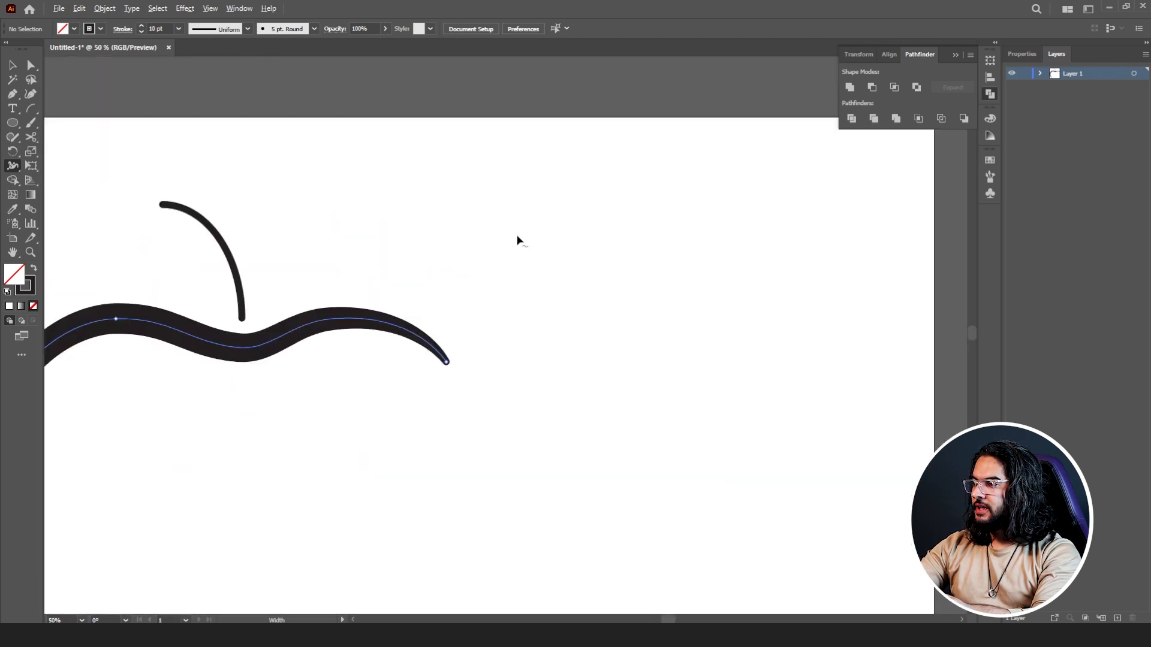
left_click_drag(375, 488, 379, 488)
scroll(379, 488, "down", 3)
scroll(269, 475, "up", 2)
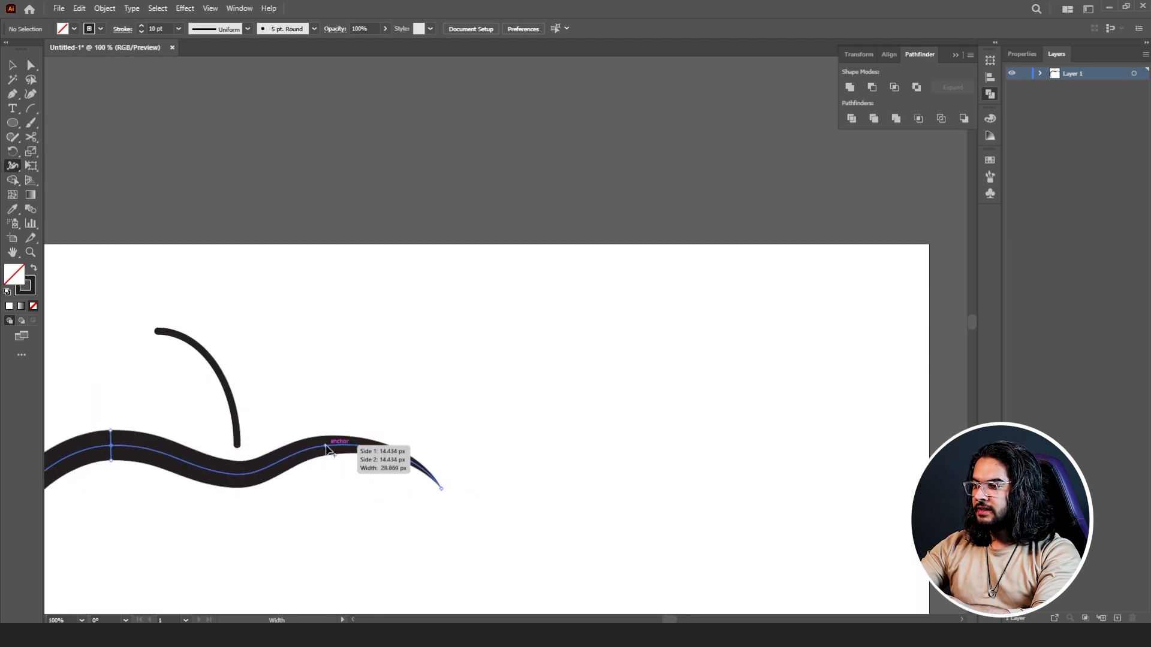
Adjust the apple outline's width at the right hump and narrow it at the central dip
left_click_drag(327, 448, 329, 440)
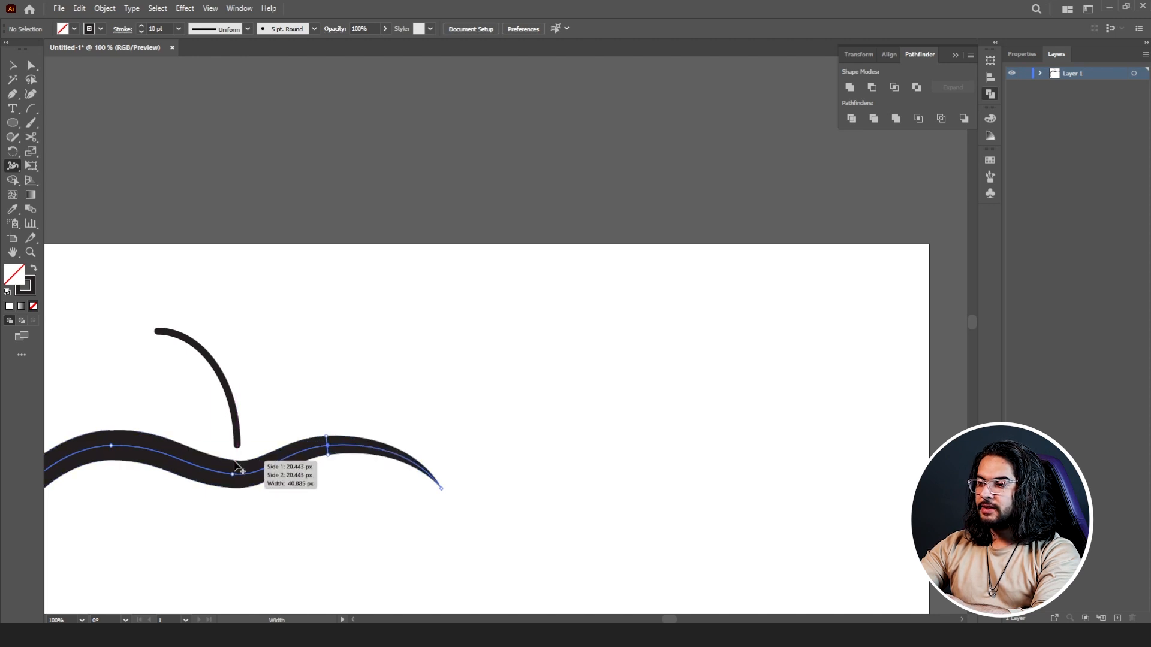
left_click_drag(238, 465, 238, 473)
scroll(240, 484, "down", 3)
left_click_drag(218, 525, 332, 466)
scroll(330, 430, "up", 2)
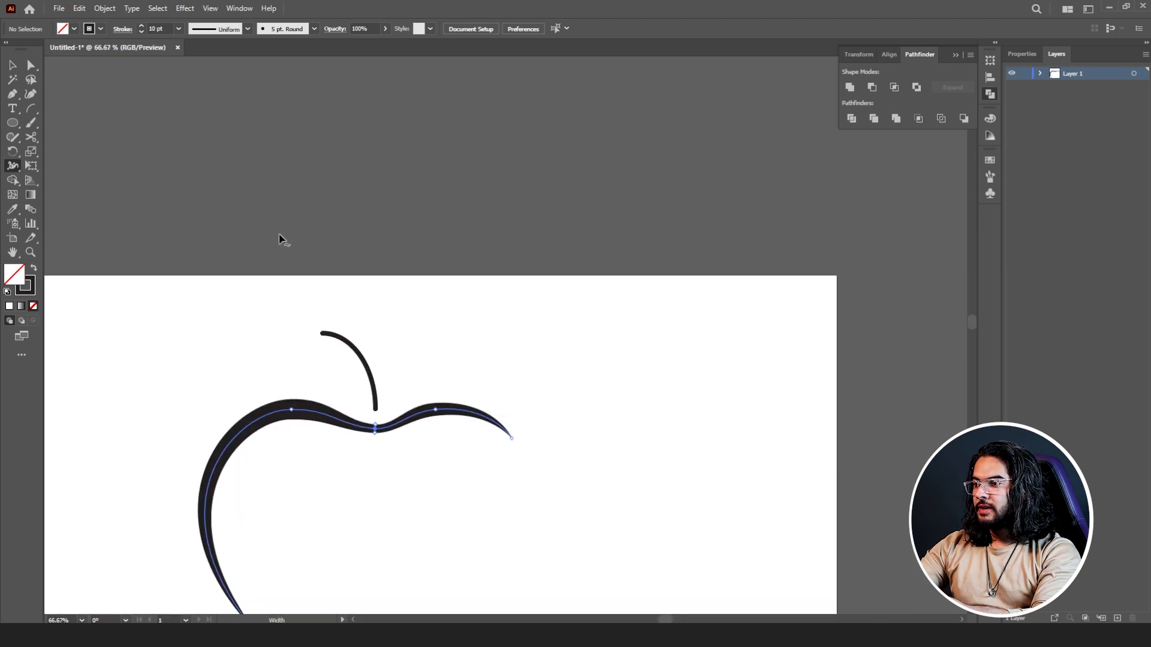
Thicken the stem's upper end and taper its lower end to a point with the Width tool
scroll(348, 336, "up", 1)
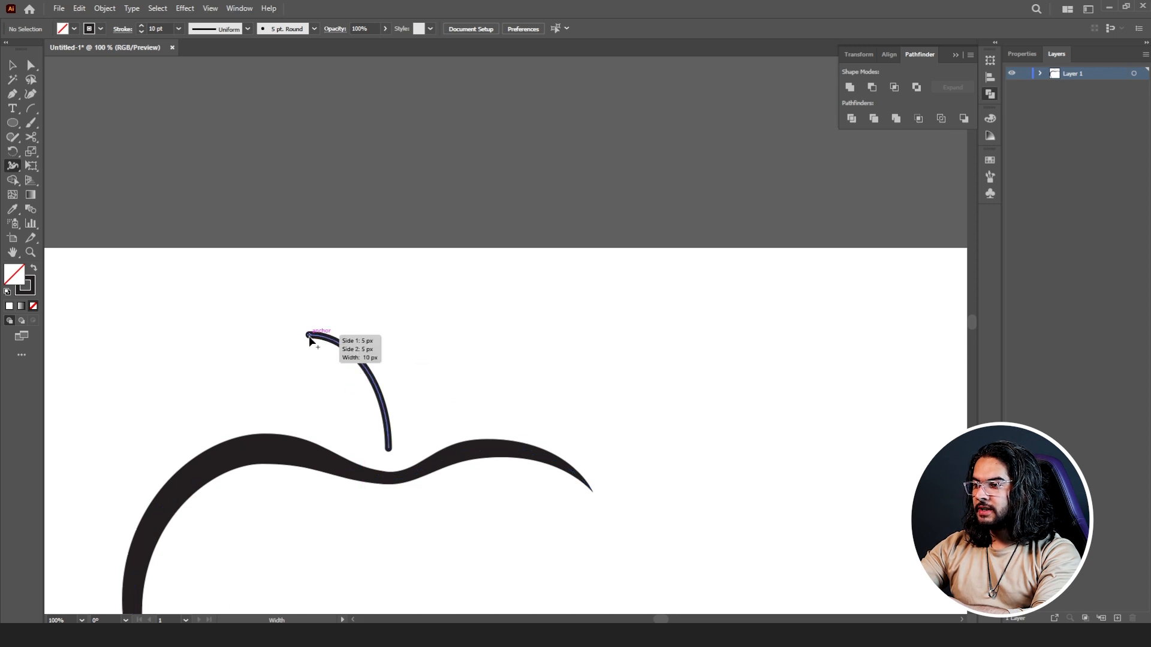
scroll(309, 338, "up", 2)
left_click_drag(308, 334, 309, 351)
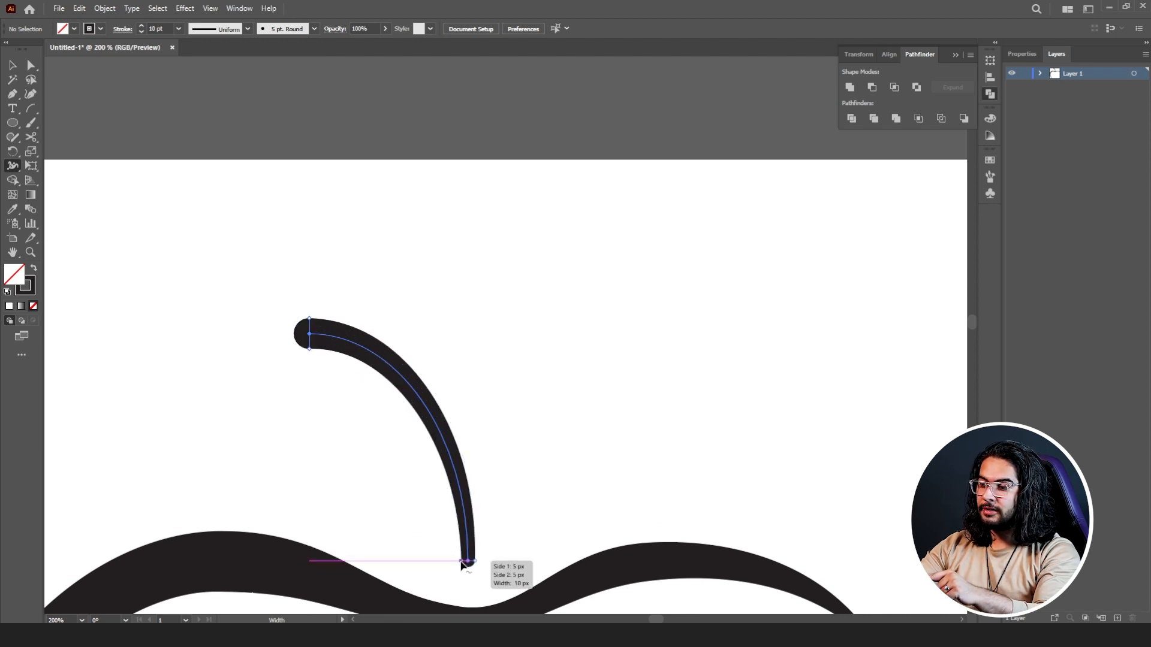
left_click_drag(461, 566, 471, 566)
scroll(380, 450, "down", 4)
key("v")
scroll(276, 462, "down", 2)
scroll(276, 462, "up", 1)
left_click_drag(339, 508, 341, 442)
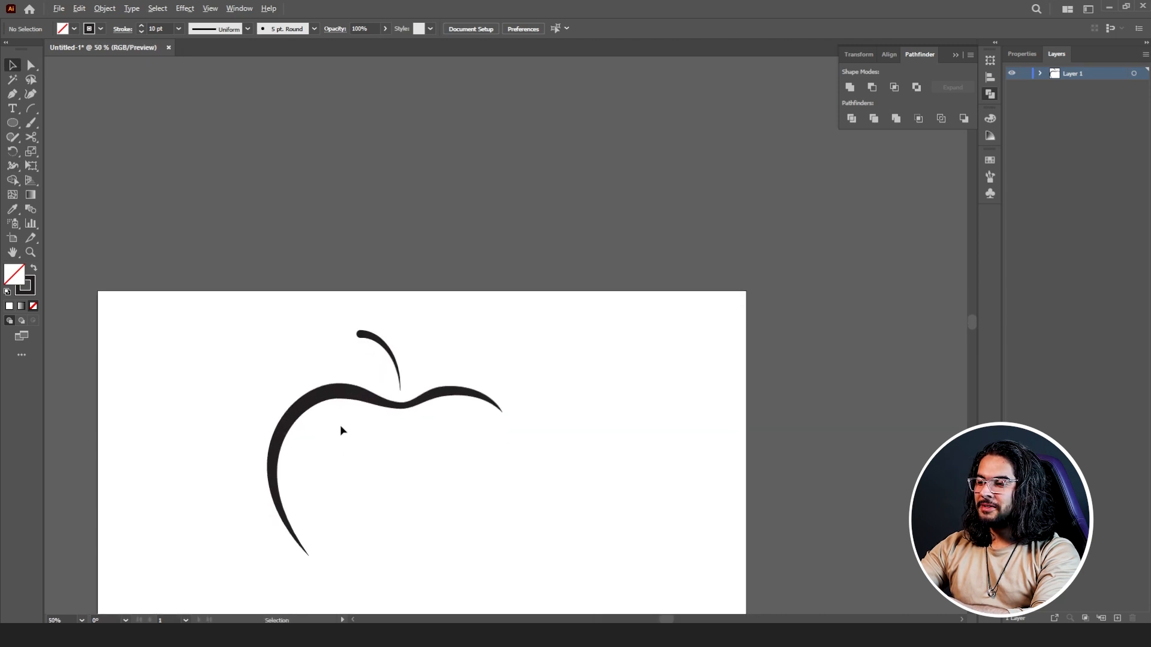
Remove the apple drawing from the artboard and draw a single curved arc with the Arc tool as the butterfly's body
scroll(340, 425, "down", 1)
left_click_drag(241, 362, 468, 516)
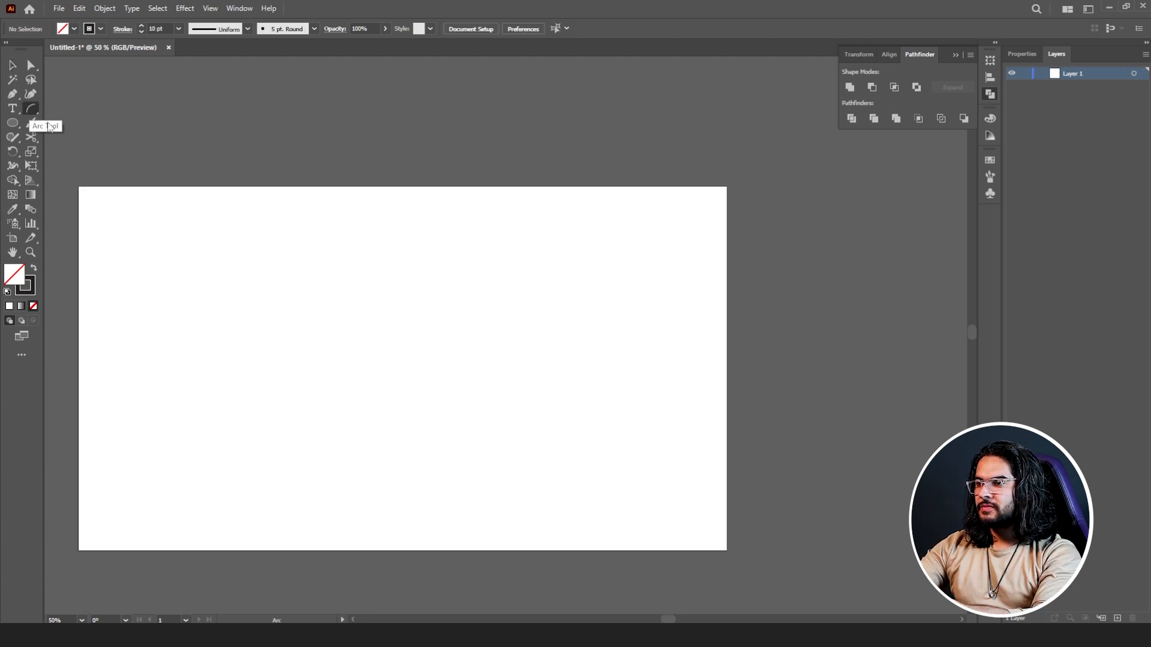
left_click_drag(330, 371, 264, 288)
Draw the butterfly wing with the Pen tool as one path: a narrow left loop, a large upper lobe, a small curl and a lower lobe
key("v")
key("p")
key("ctrl+equal")
mouse_move(379, 296)
left_mouse_down()
mouse_move(386, 226)
mouse_move(344, 205)
left_mouse_up()
mouse_move(356, 346)
left_mouse_down()
mouse_move(432, 249)
mouse_move(538, 231)
left_mouse_up()
left_click_drag(421, 381, 513, 422)
key("ctrl+z")
left_click_drag(490, 392, 509, 495)
key("ctrl+z")
left_click_drag(420, 421, 410, 384)
Tilt the body arc slightly and reposition it just below the wing
key("v")
left_click(382, 384)
left_click_drag(412, 343, 402, 336)
left_click_drag(356, 355, 352, 362)
Reshape the wing path by adjusting the direction handles of its lower lobe, small curl and narrow left loop
left_click(413, 242)
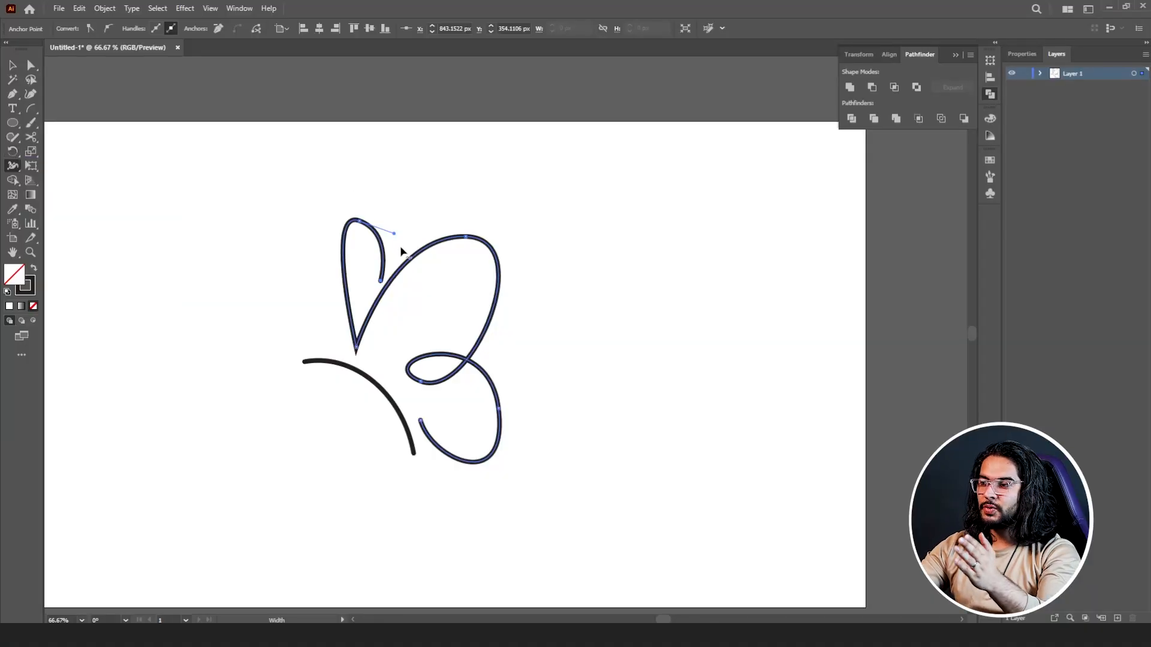
key("a")
left_click(498, 410)
left_click_drag(509, 496, 506, 469)
left_click_drag(368, 361, 377, 352)
left_click(360, 221)
left_click_drag(323, 207, 316, 220)
Thicken the middle of the body arc to about 26 px with the Width tool
key("v")
left_click(373, 386)
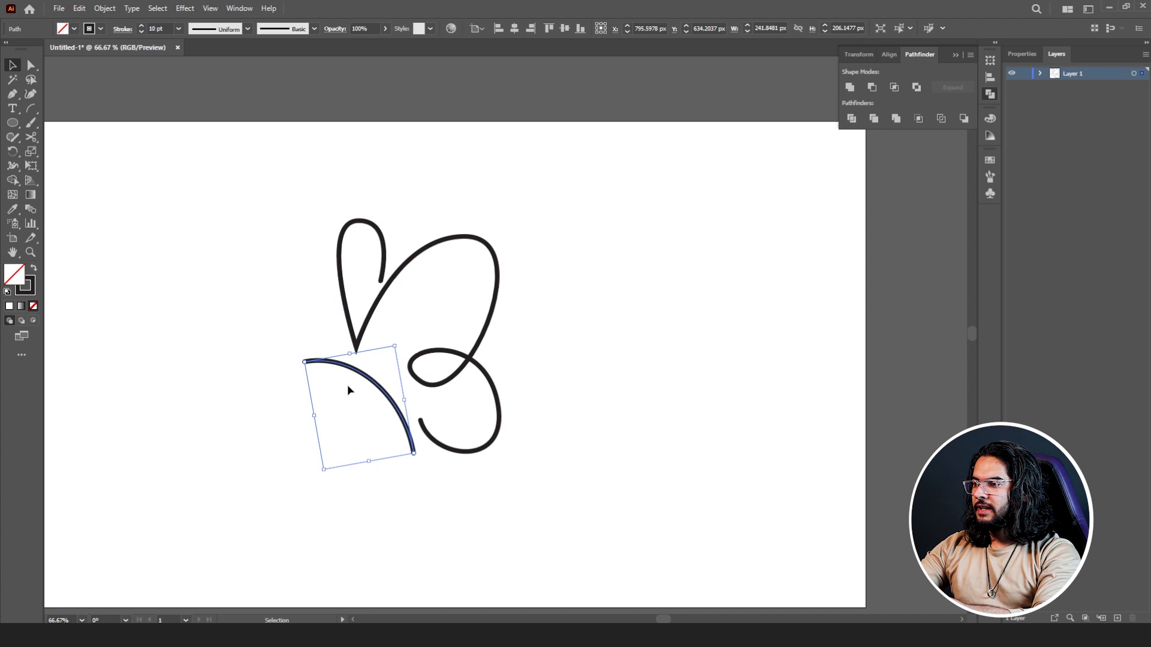
scroll(369, 383, "up", 1)
left_click(16, 187)
left_click(12, 165)
left_click_drag(374, 379, 382, 373)
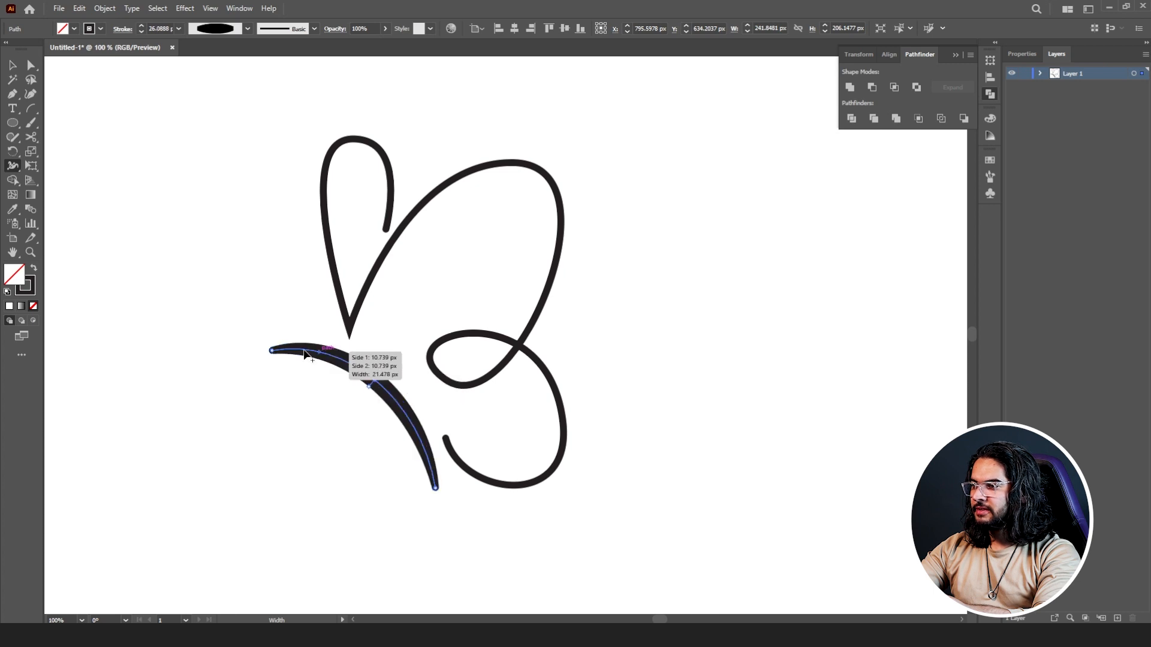
Taper the body arc's lower end to a point and widen its left end into a rounded tip
left_click_drag(272, 354, 272, 353)
left_click_drag(435, 490, 436, 489)
scroll(283, 321, "up", 2)
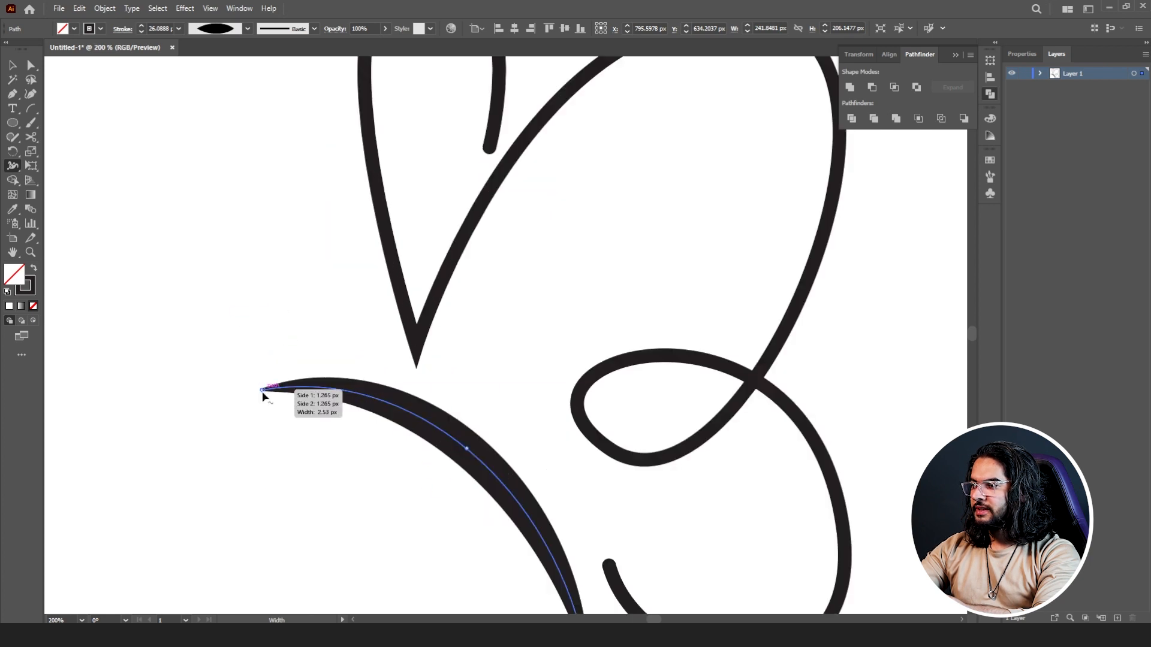
left_click_drag(263, 390, 261, 382)
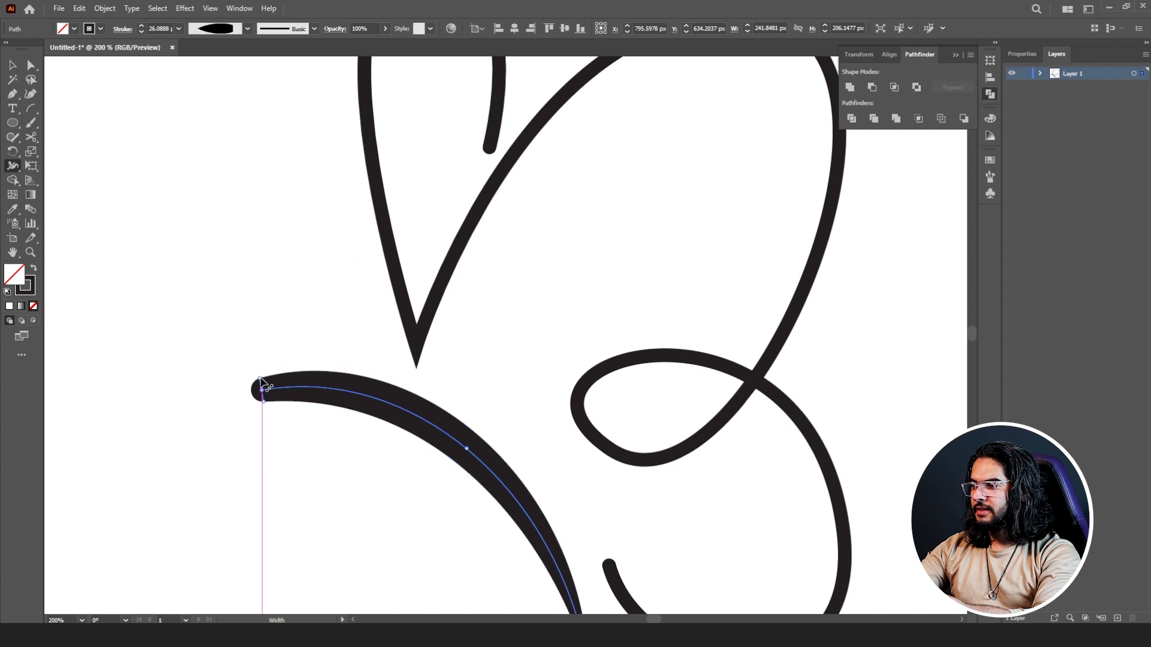
scroll(262, 383, "down", 2)
scroll(435, 511, "up", 4)
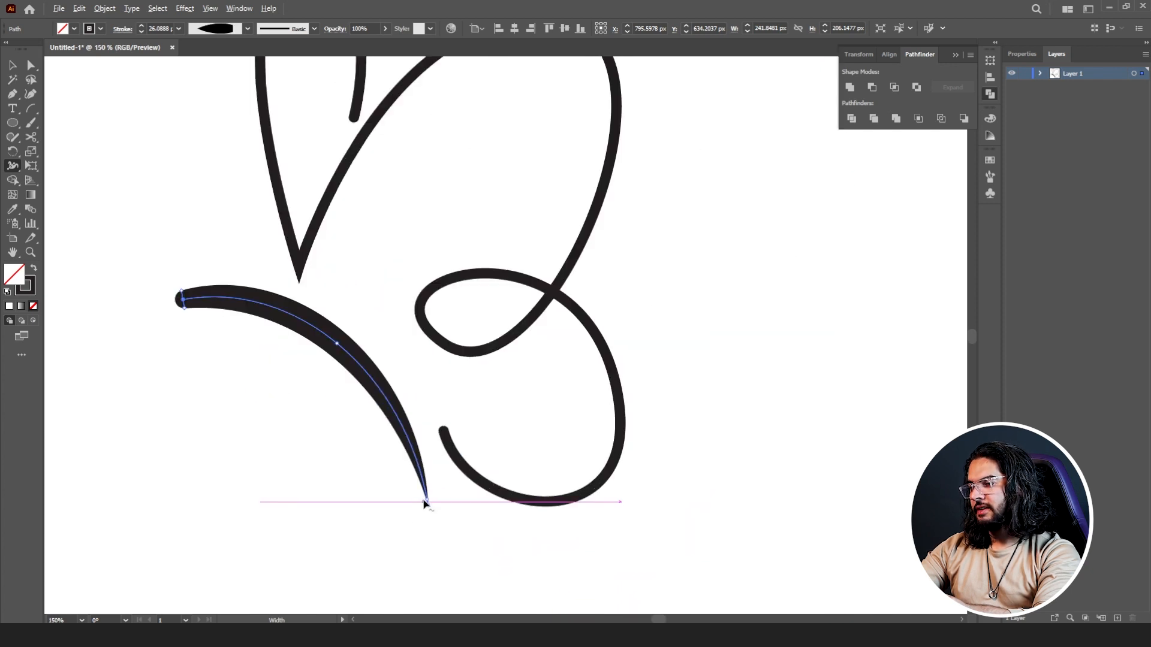
scroll(430, 507, "down", 1)
scroll(430, 506, "down", 3)
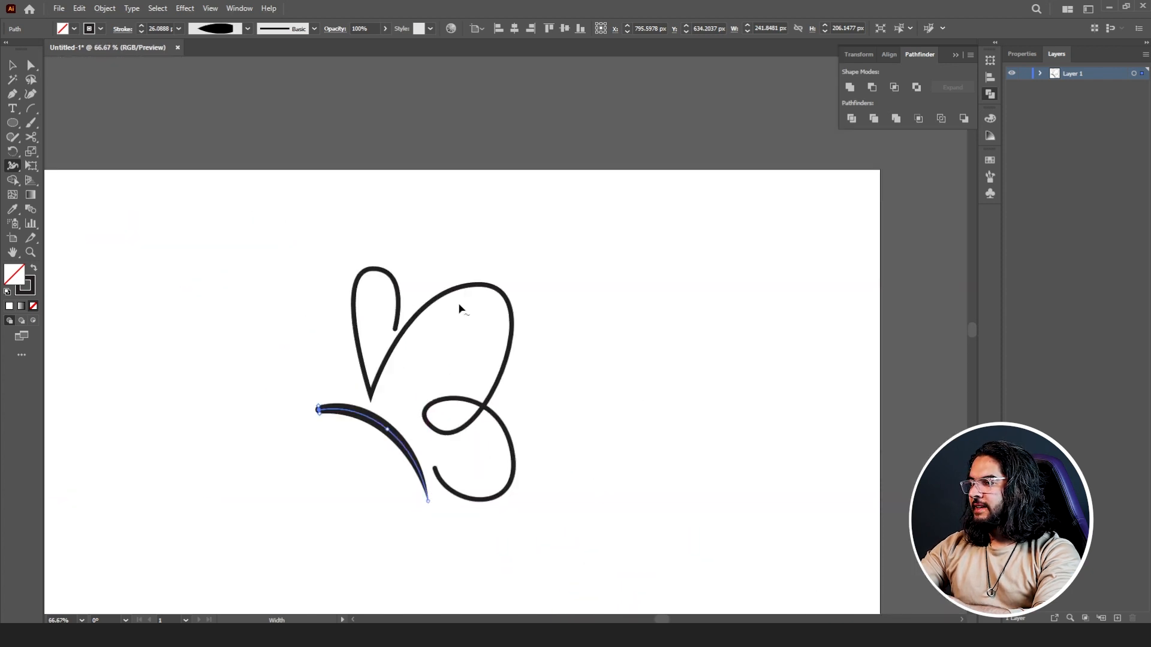
Thicken the wing outline at the right side of its large upper lobe with the Width tool
left_click_drag(515, 322, 523, 322)
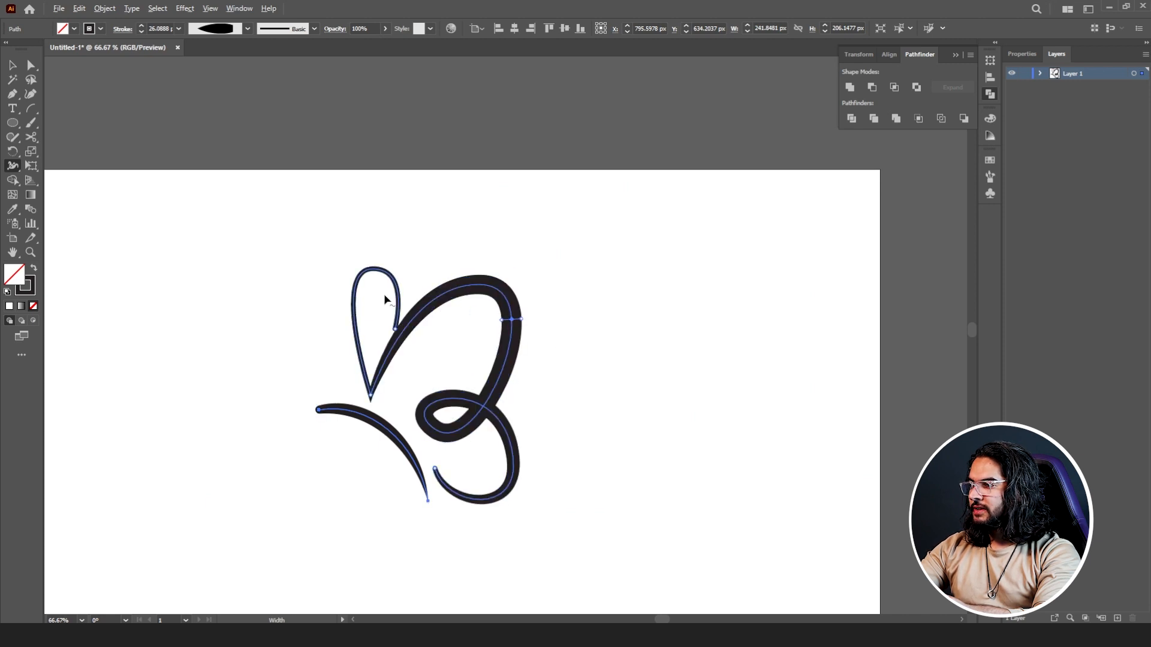
scroll(385, 301, "up", 2)
left_click_drag(664, 345, 675, 345)
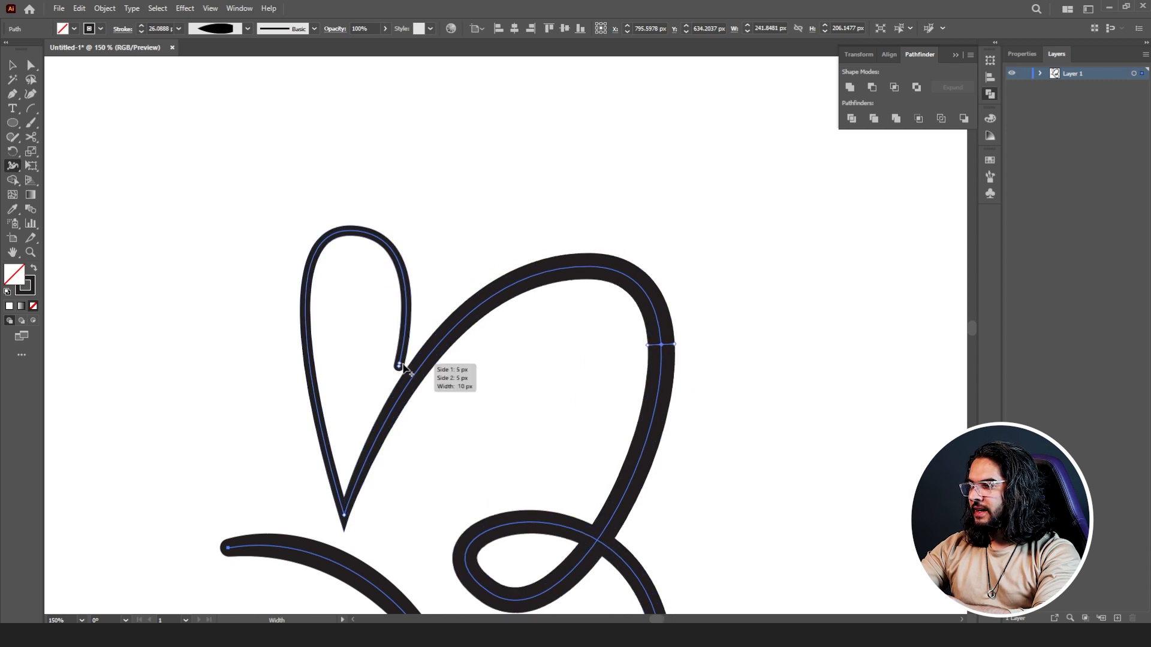
Taper both free ends of the wing outline, at the narrow left loop and the lower lobe, to sharp points
left_click_drag(402, 368, 395, 368)
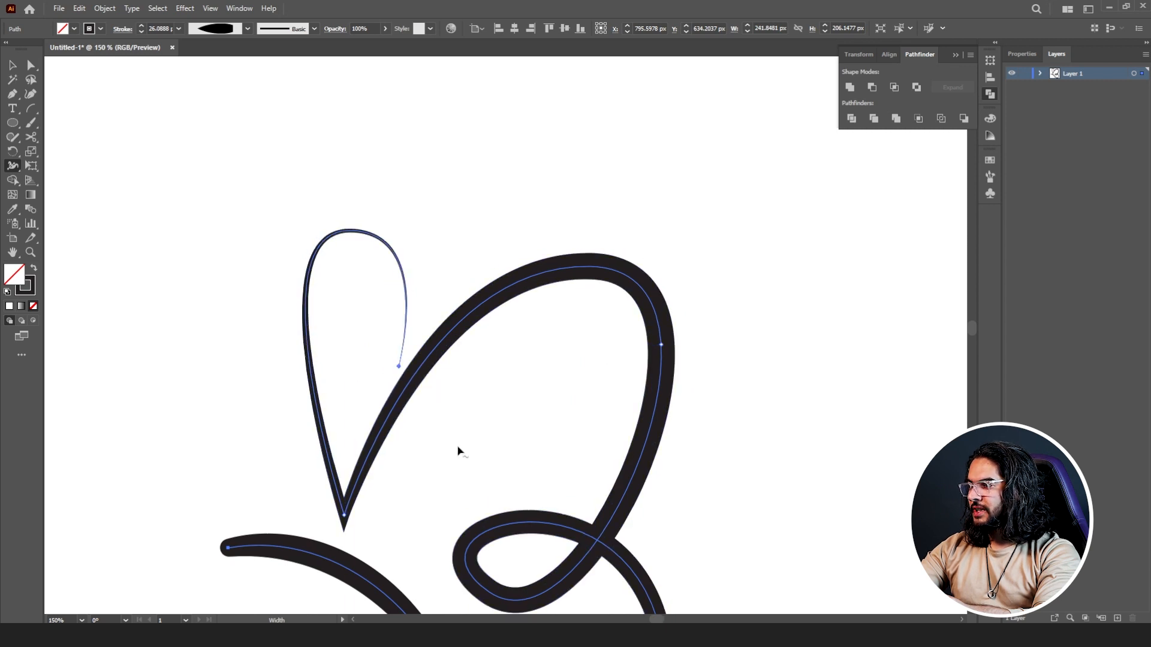
scroll(457, 452, "down", 5)
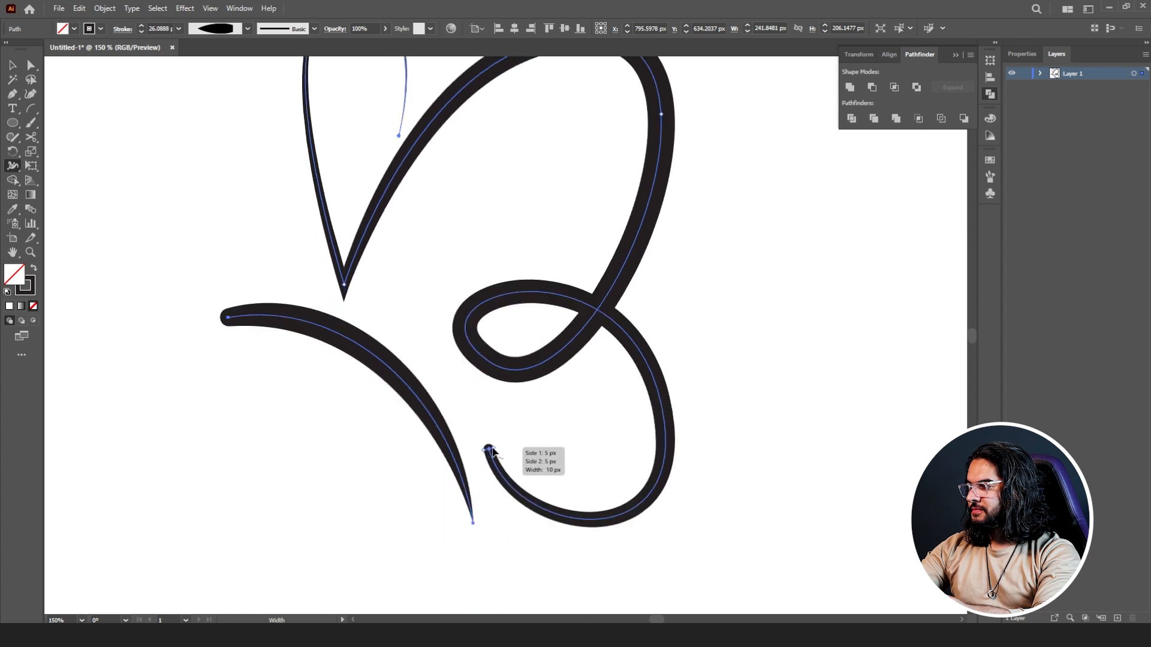
left_click_drag(489, 452, 480, 452)
scroll(475, 419, "down", 6)
scroll(483, 403, "up", 3)
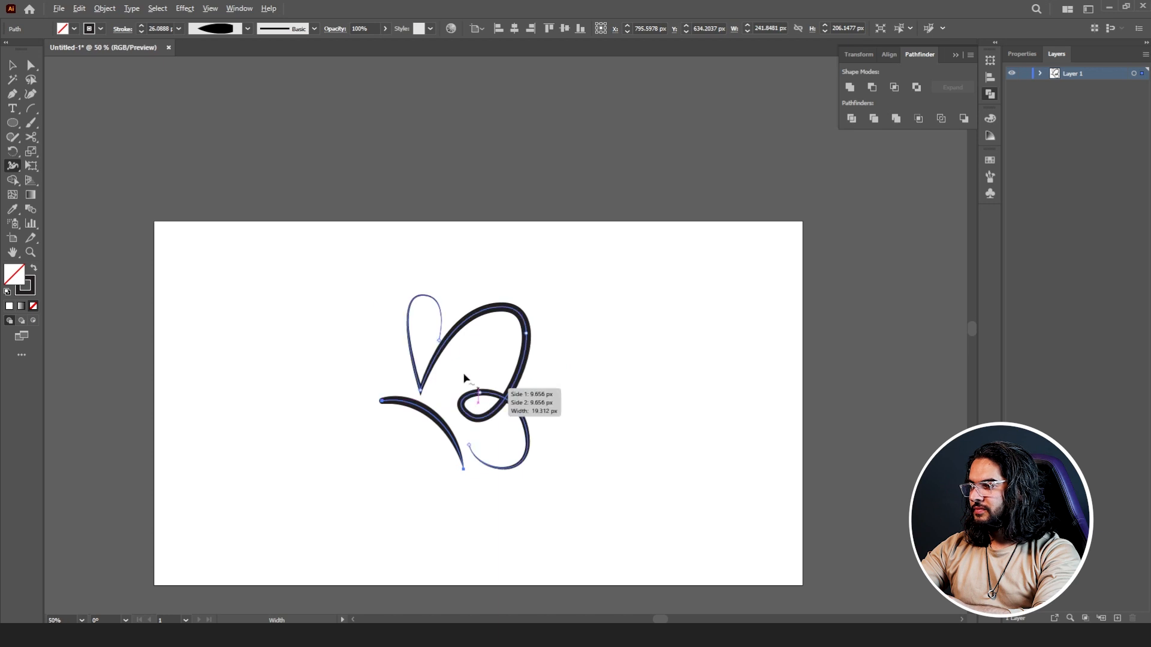
Narrow the middle of the body arc to about 17.5 pt with the Width tool and deselect the artwork
scroll(433, 418, "up", 4)
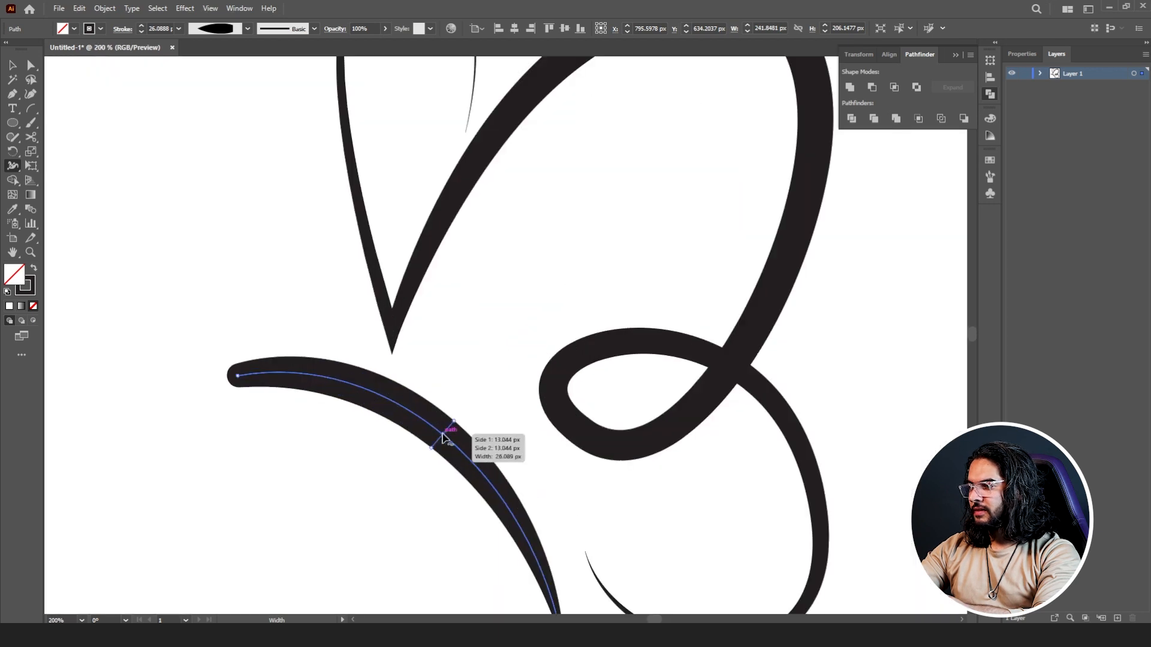
left_click_drag(447, 430, 441, 436)
scroll(312, 306, "down", 3)
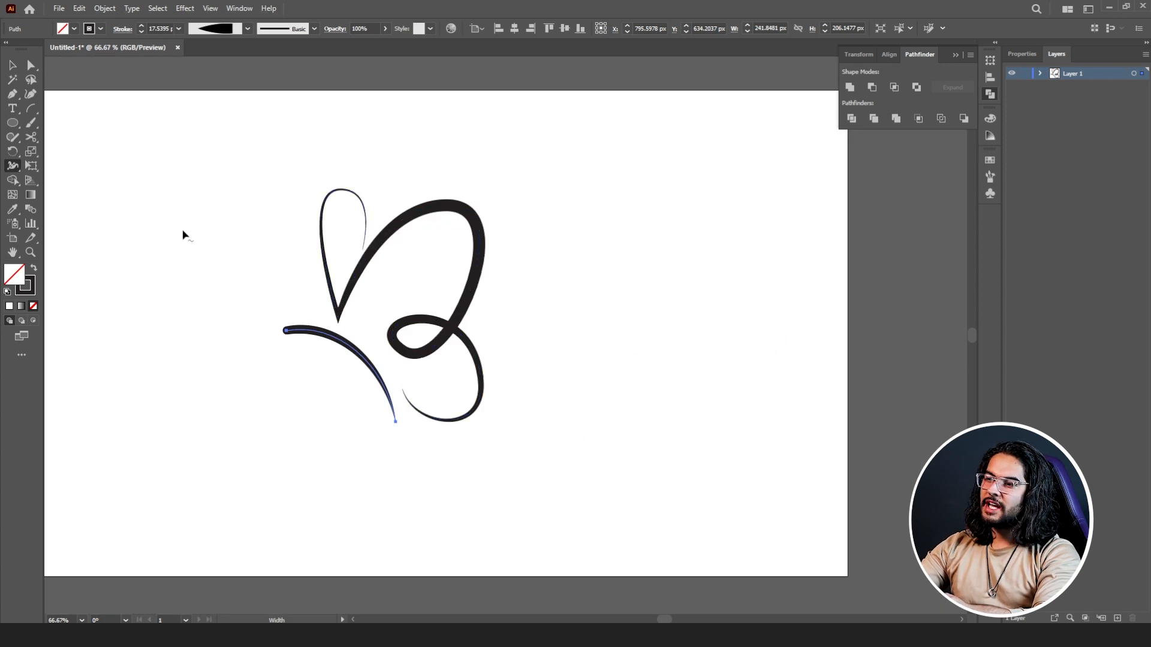
left_click(14, 66)
left_click(272, 197)
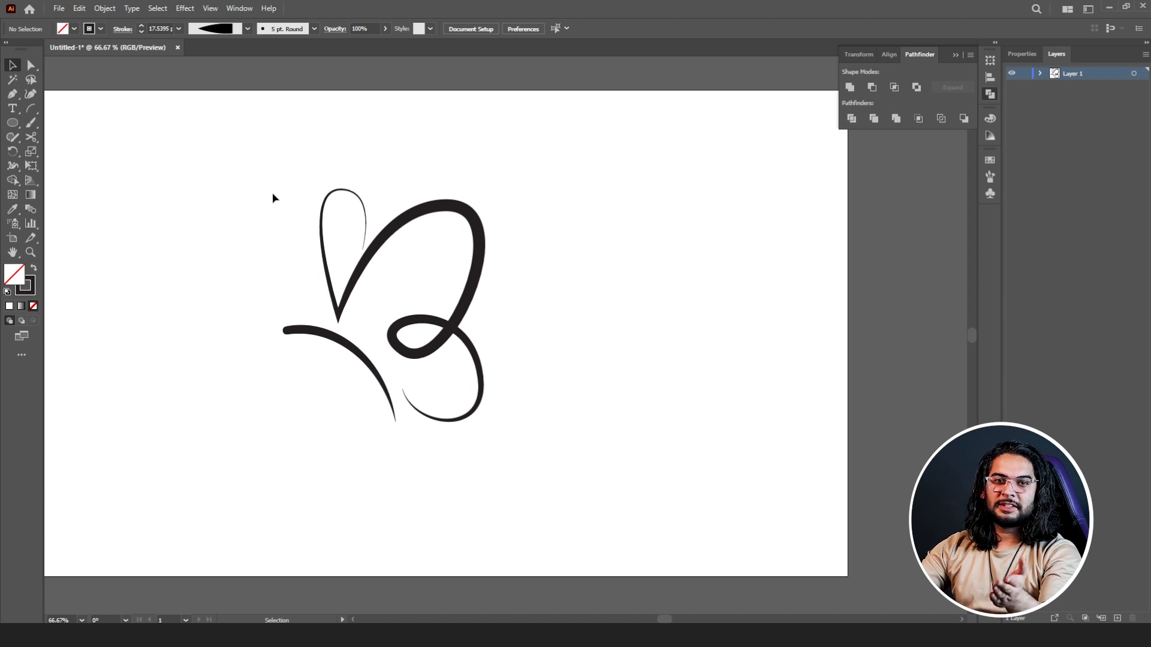
Move the whole butterfly drawing off the artboard to its right side
scroll(266, 209, "down", 2)
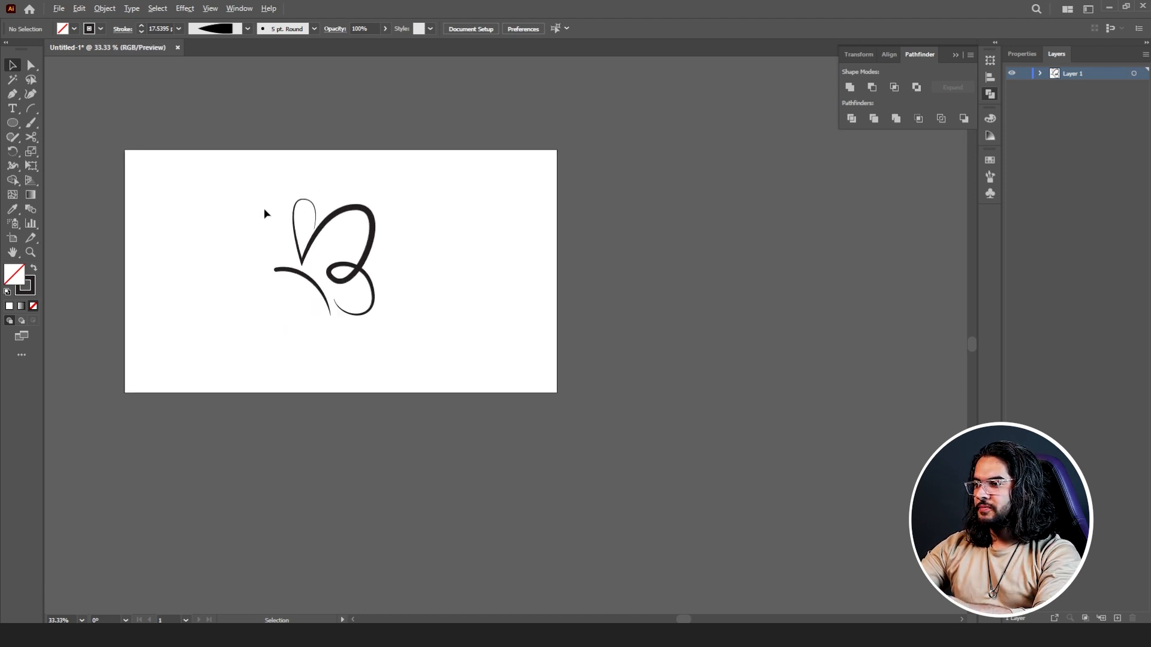
left_click(300, 264)
left_click_drag(329, 224, 717, 229)
Draw a vertical straight line about 504 px long on the artboard with the Line Segment tool
left_click(31, 109)
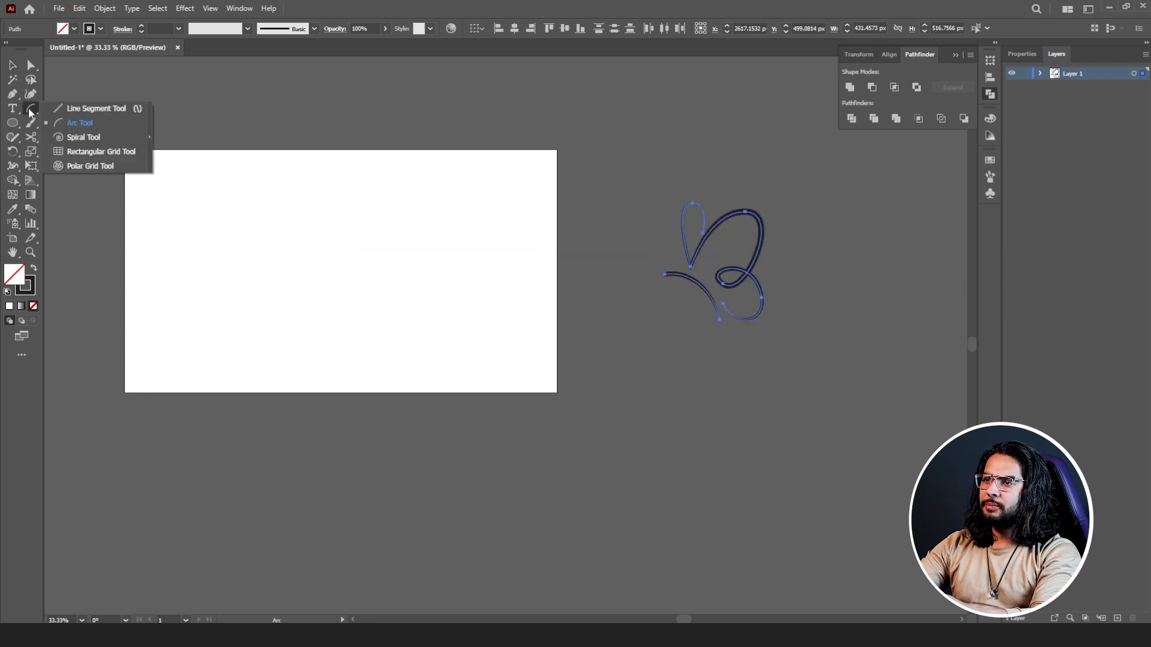
left_click(71, 113)
scroll(347, 236, "up", 2)
scroll(352, 227, "down", 2)
left_click_drag(354, 214, 352, 326)
scroll(373, 271, "up", 2)
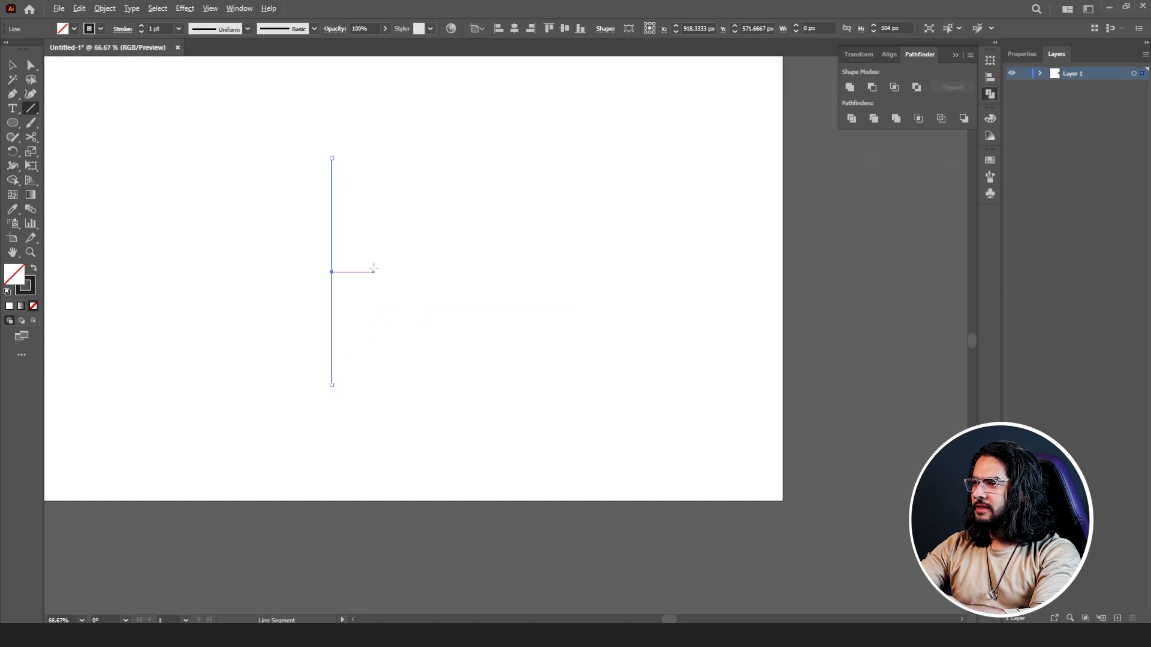
Increase the vertical line's stroke weight to 12 pt
left_click(139, 27)
left_click(138, 27)
left_click(138, 27)
left_click(139, 27)
left_click(139, 27)
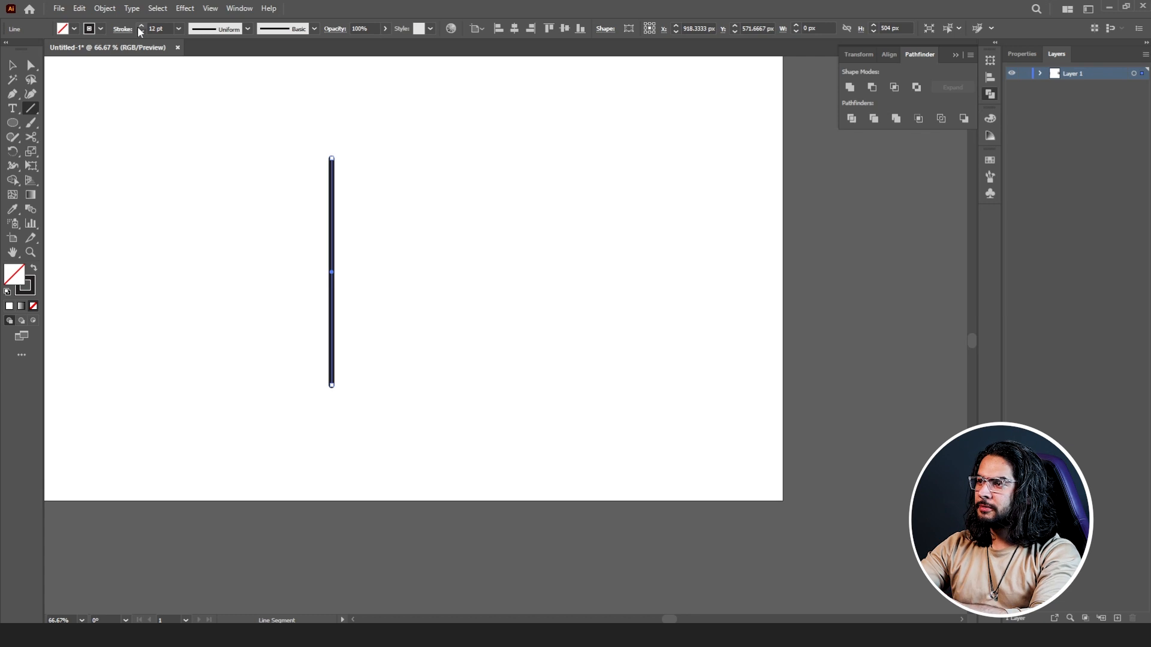
Shape the line with the Width tool into a large bulb at its upper end, a smaller bulge below it and a narrow lower part
left_click(14, 168)
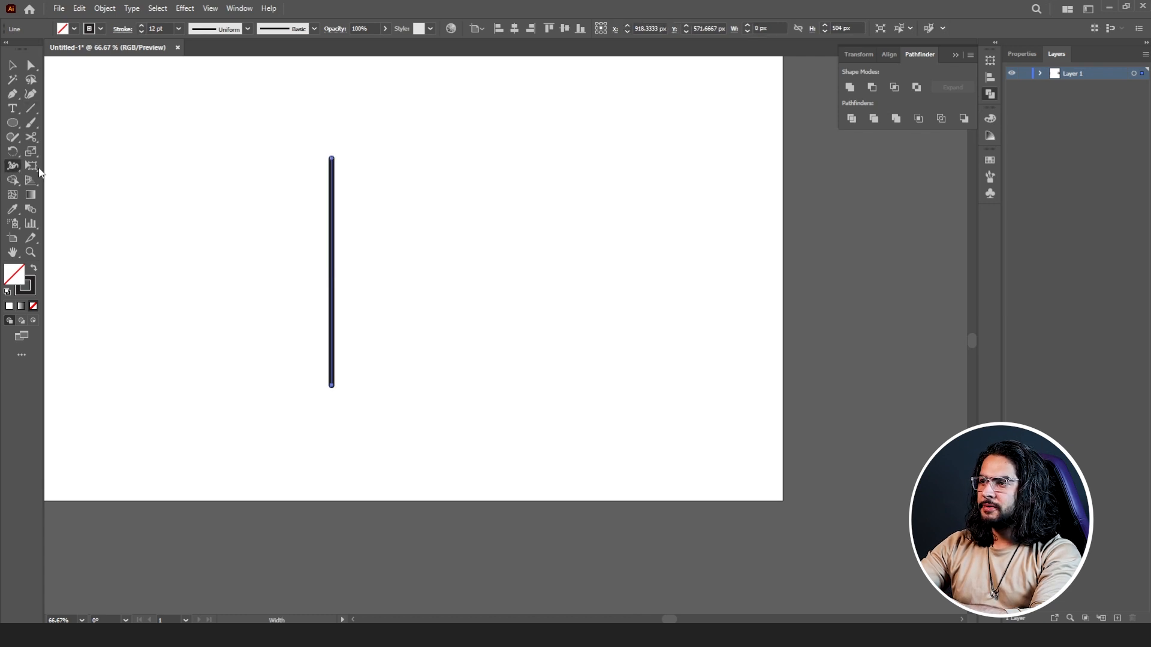
mouse_move(332, 161)
left_mouse_down()
mouse_move(371, 161)
mouse_move(356, 188)
left_mouse_up()
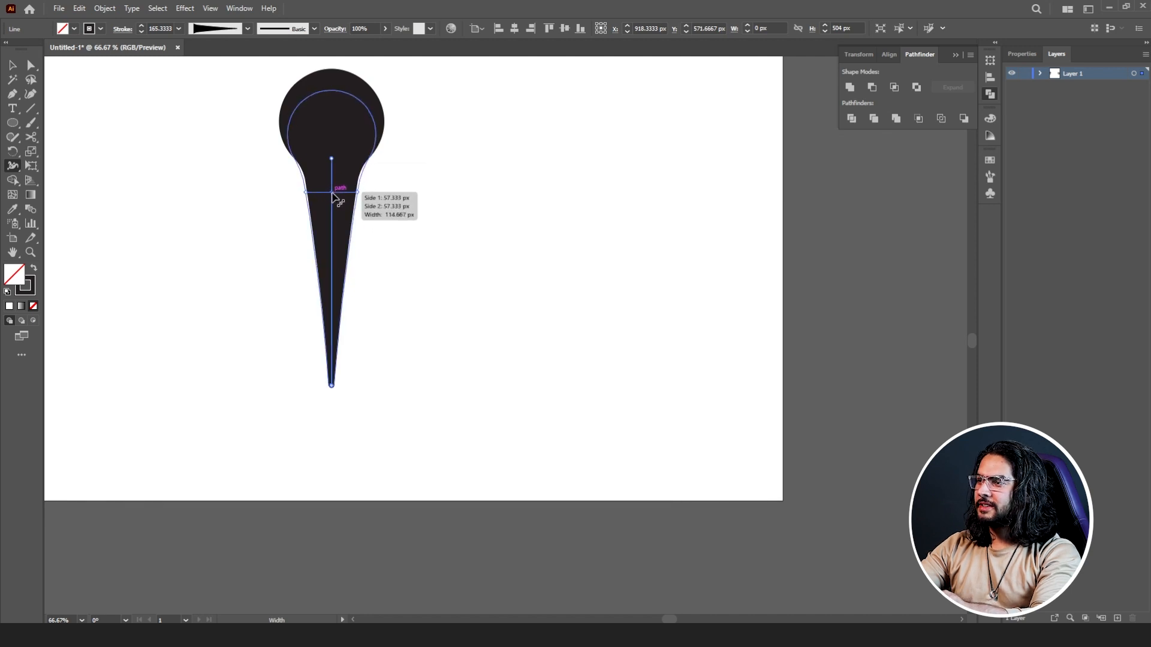
left_click(333, 193)
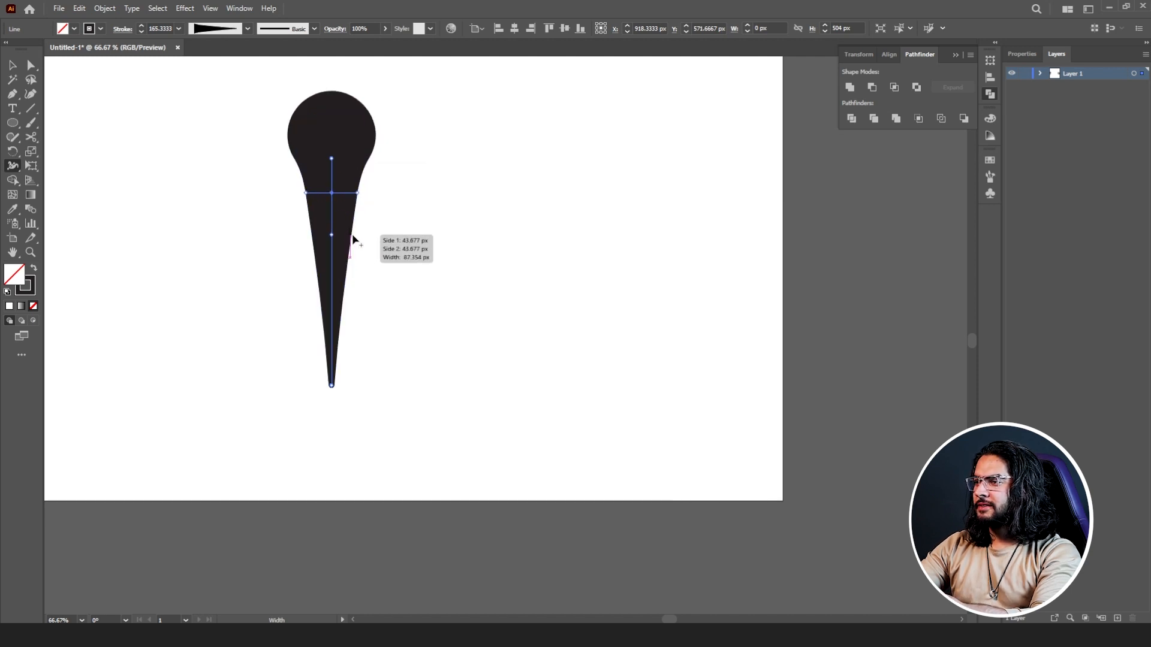
left_click_drag(336, 236, 362, 232)
left_click_drag(353, 281, 342, 273)
Turn the shaped line upside down so the bulb is at the bottom, and move its upper anchor point downward
key("v")
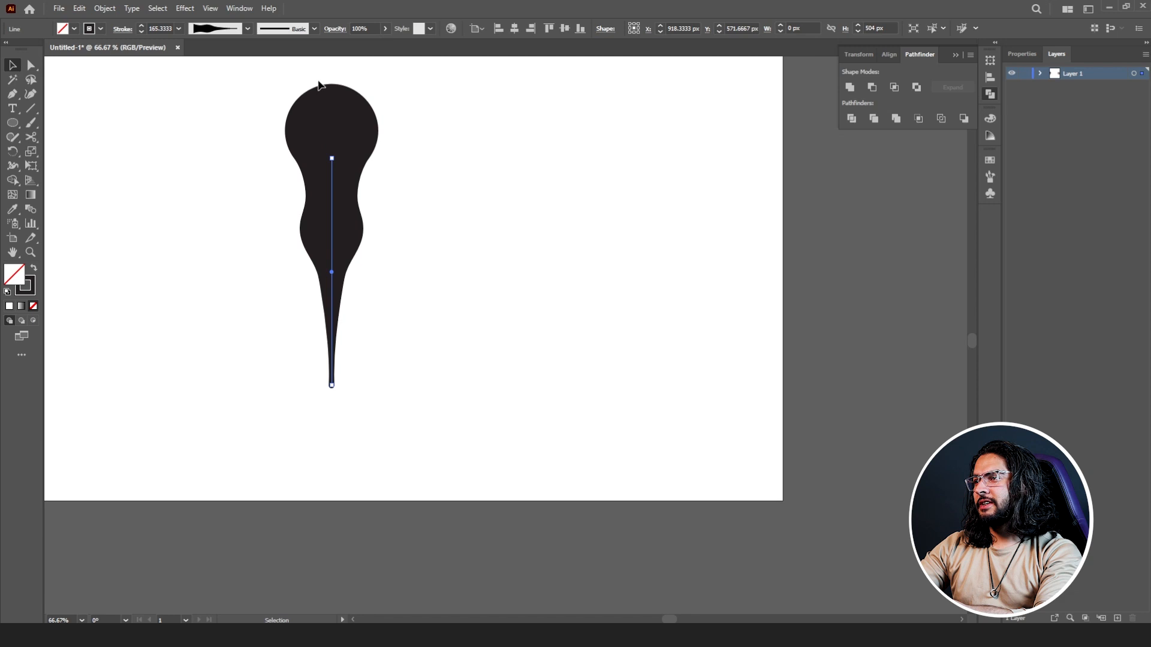
left_click_drag(335, 154, 294, 413)
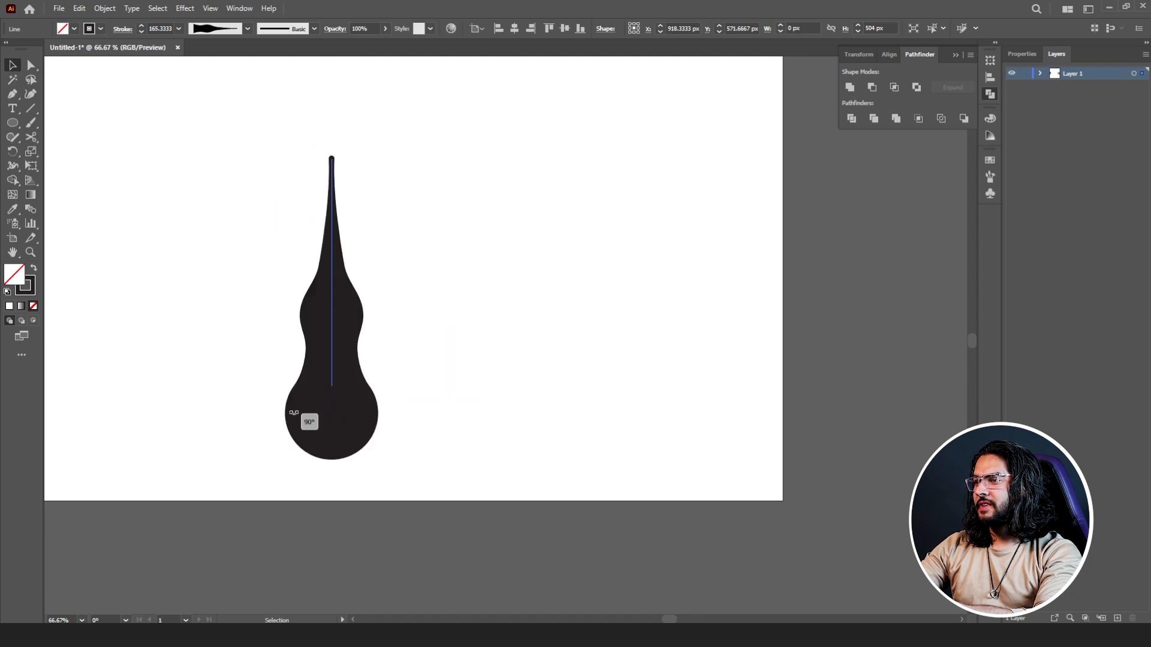
left_click(36, 67)
left_click_drag(332, 159, 328, 227)
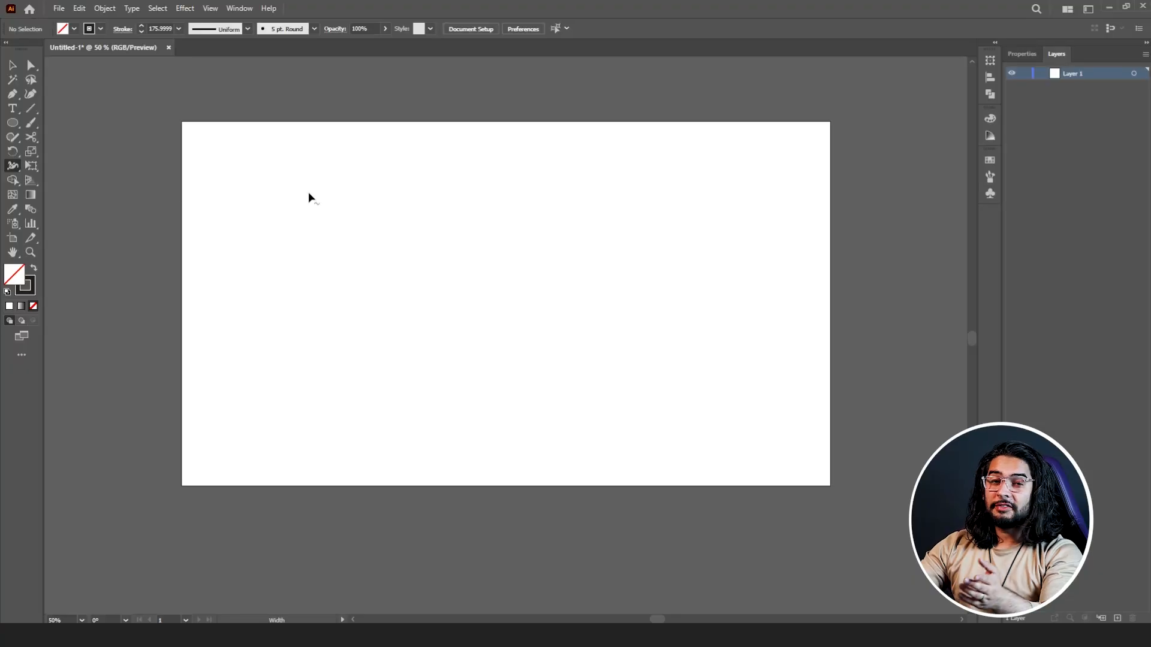
Draw a circle about 658 px in diameter on the empty artboard with the Ellipse tool
left_click(13, 168)
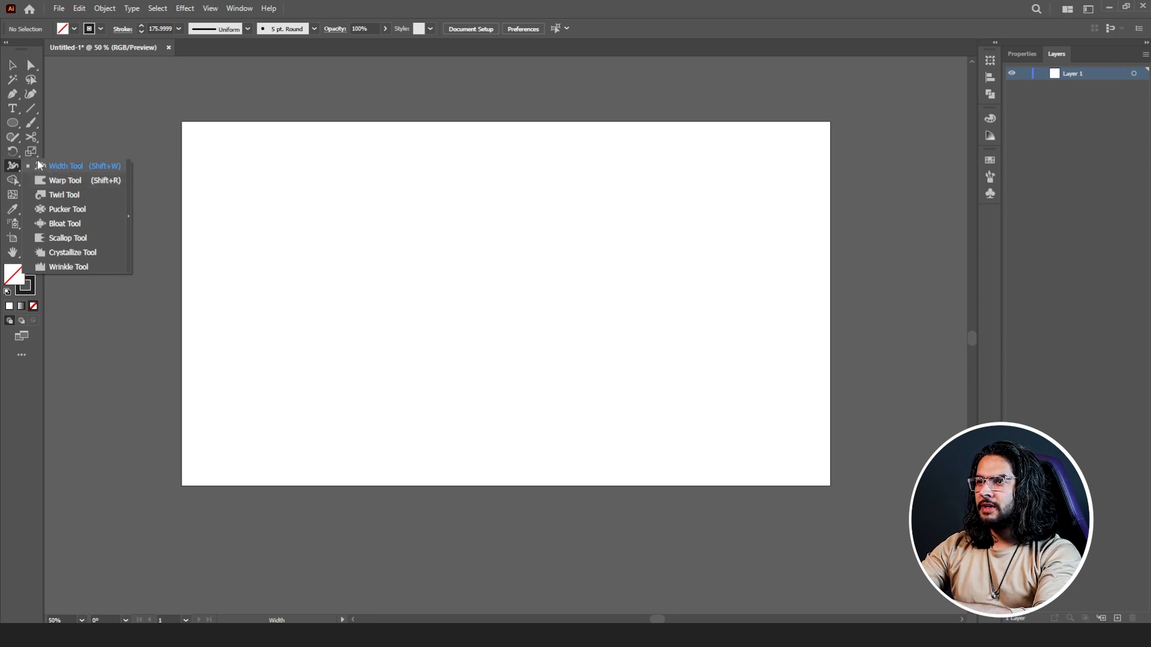
left_click(12, 125)
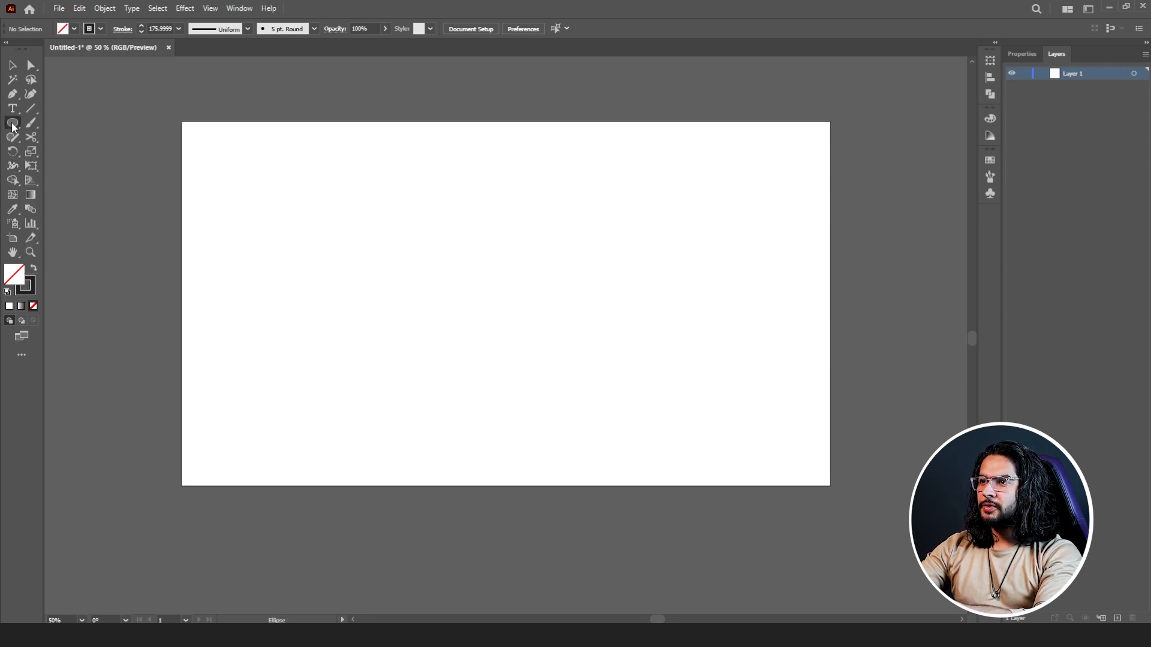
left_click_drag(15, 128, 84, 153)
left_click_drag(303, 203, 527, 397)
Remove the circle's stroke and fill it with the bright blue swatch
left_click(100, 29)
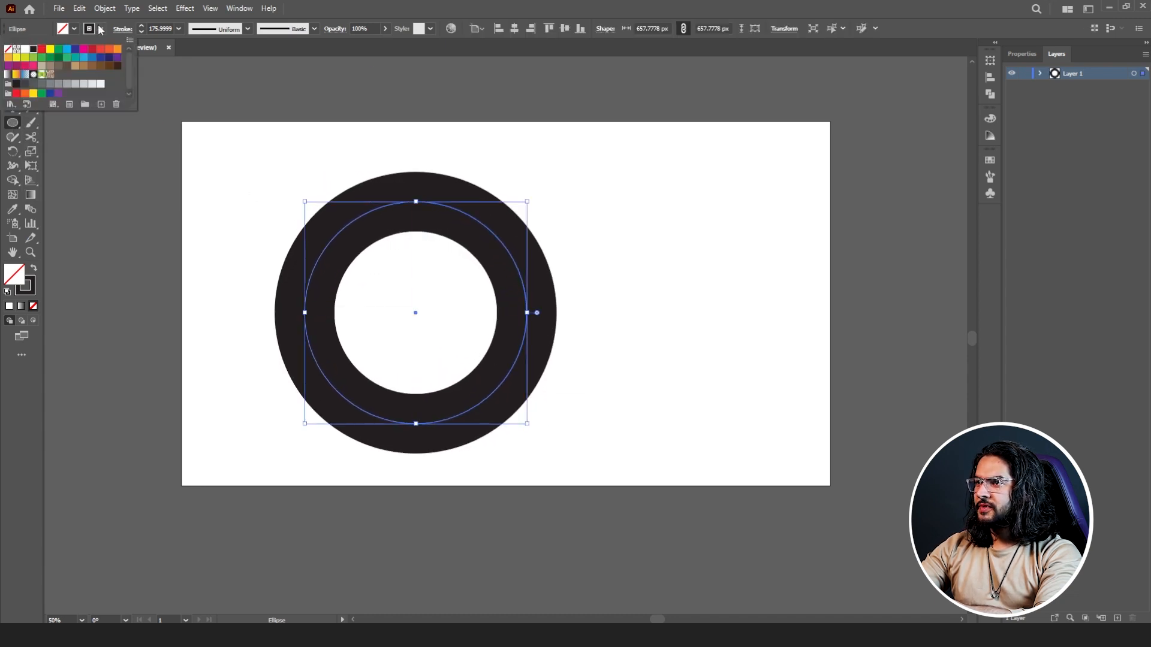
left_click(12, 49)
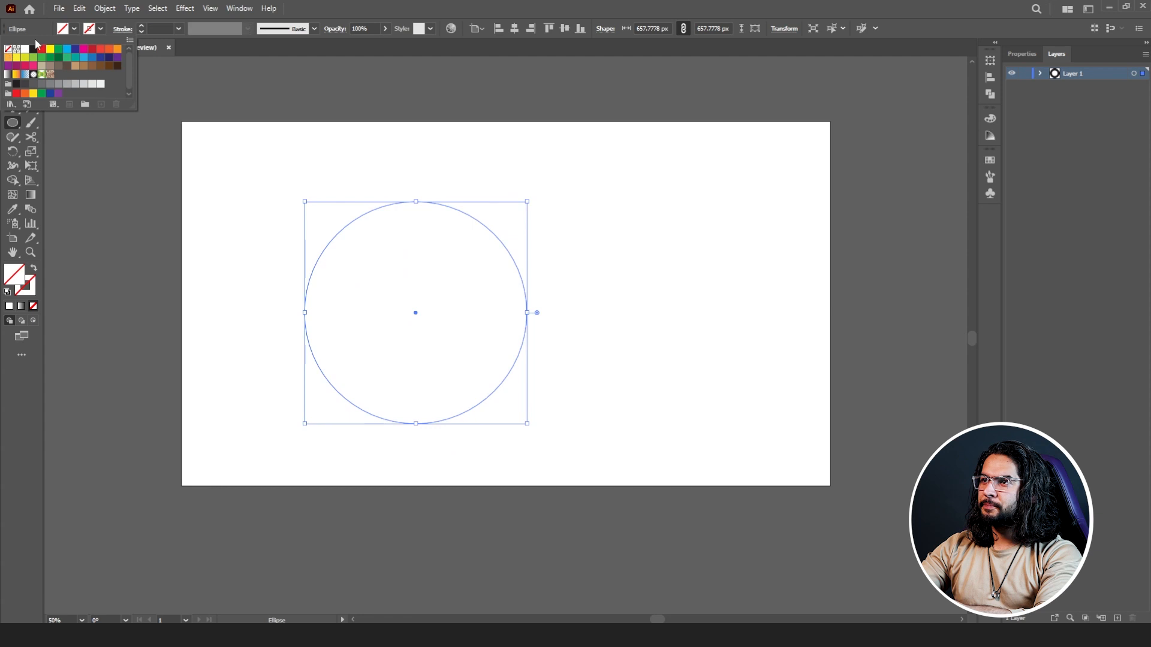
left_click(63, 29)
left_click(74, 28)
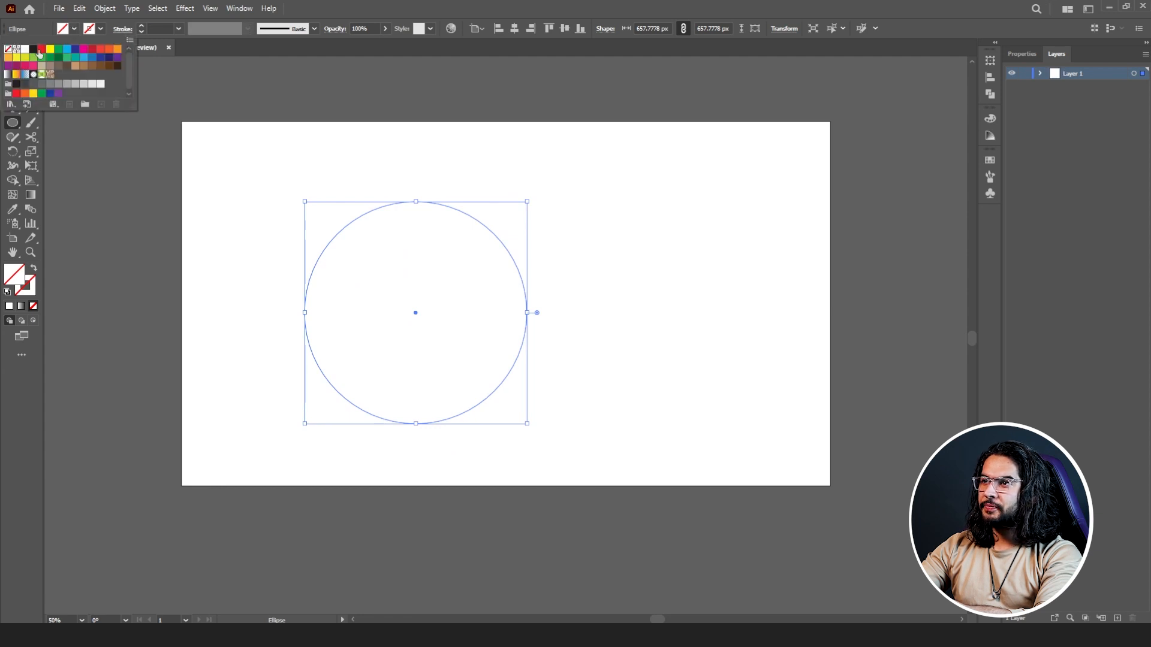
left_click(67, 49)
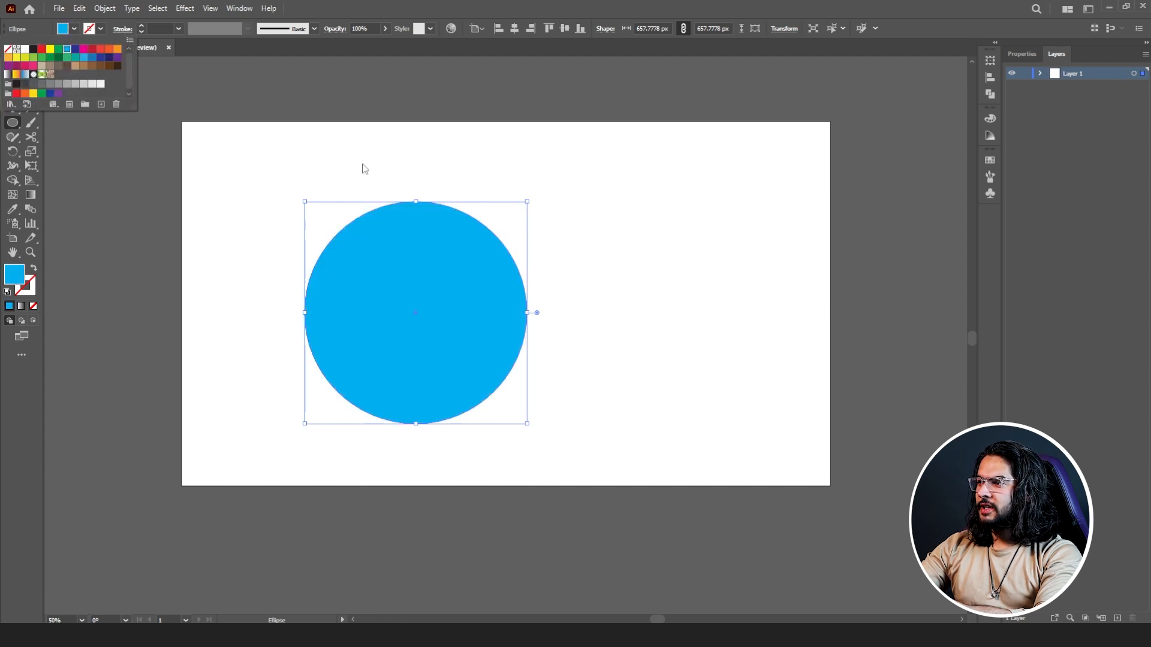
left_click(480, 256)
key("ctrl+c")
key("ctrl+v")
left_click_drag(518, 265, 508, 283)
key("ctrl+z")
key("ctrl+z")
left_click_drag(398, 255, 471, 259)
key("ctrl+z")
Duplicate the blue circle sideways at equal offsets to make a row of five overlapping circles
key("v")
key("ctrl+d")
key("ctrl+d")
key("ctrl+d")
Scale the copied circles down to progressively smaller sizes, from about 610 px for the largest copy to about 300 px for the smallest
left_click(391, 254)
left_click(430, 254)
left_click_drag(570, 201, 570, 246)
key("ctrl+z")
left_click(545, 211)
left_click_drag(656, 202, 571, 299)
left_click(611, 261)
left_click_drag(700, 202, 580, 310)
Align the centres of all five circles horizontally and vertically so they become concentric
key("ctrl+a")
left_click(514, 29)
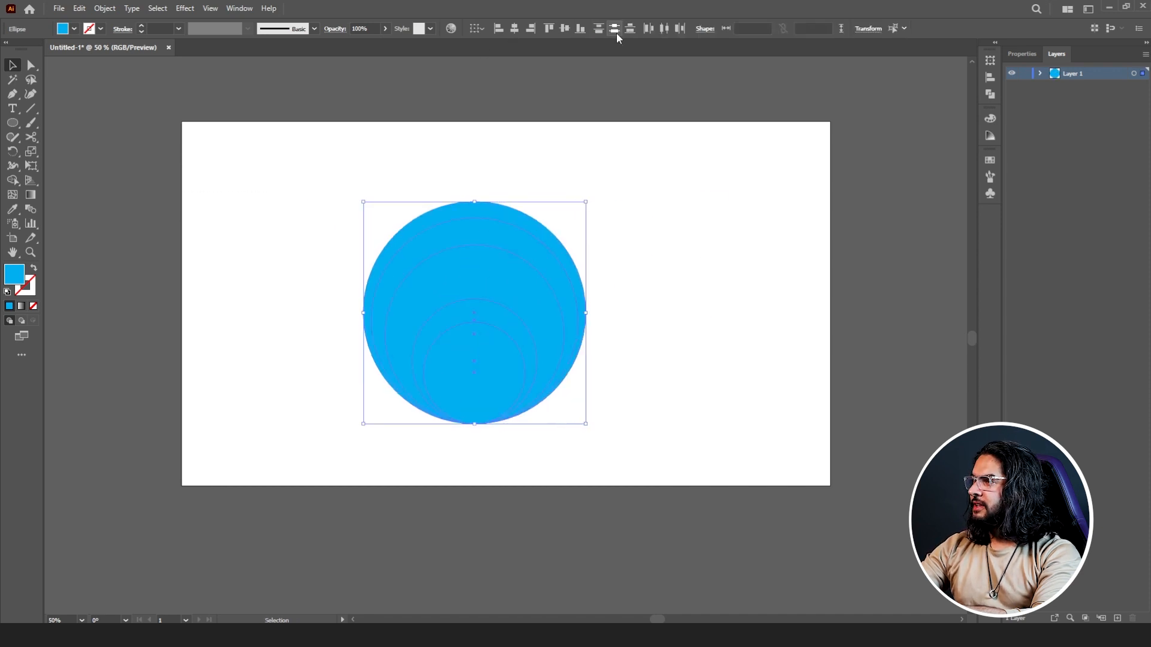
left_click(564, 30)
left_click(637, 283)
Fill the second-largest circle with a slightly darker shade of the same blue
left_click(561, 294)
double_click(13, 275)
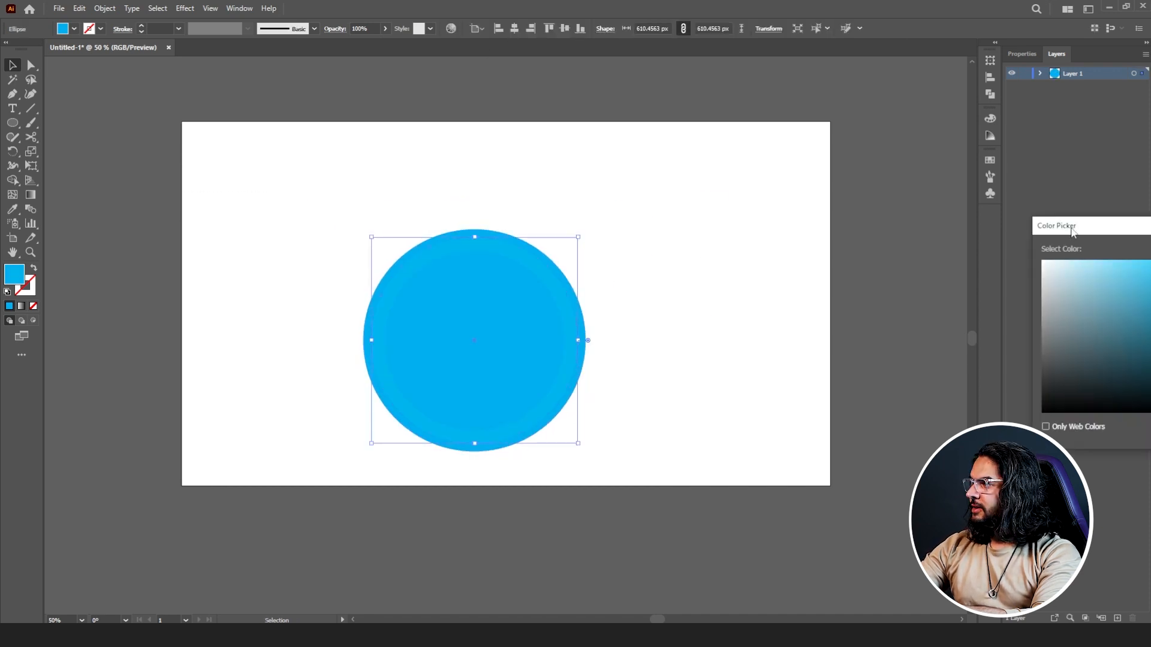
left_click_drag(1070, 229, 761, 209)
left_click(886, 266)
left_click(1018, 245)
Fill the third and fourth circles with progressively darker shades of the same blue
left_click(537, 284)
double_click(14, 274)
left_click(883, 282)
left_click(1018, 245)
left_click(478, 289)
double_click(13, 275)
left_click(885, 311)
left_click(1015, 246)
Fill the smallest, innermost circle with the dark blue 004054 and deselect it
left_click(478, 318)
double_click(14, 274)
left_click(884, 342)
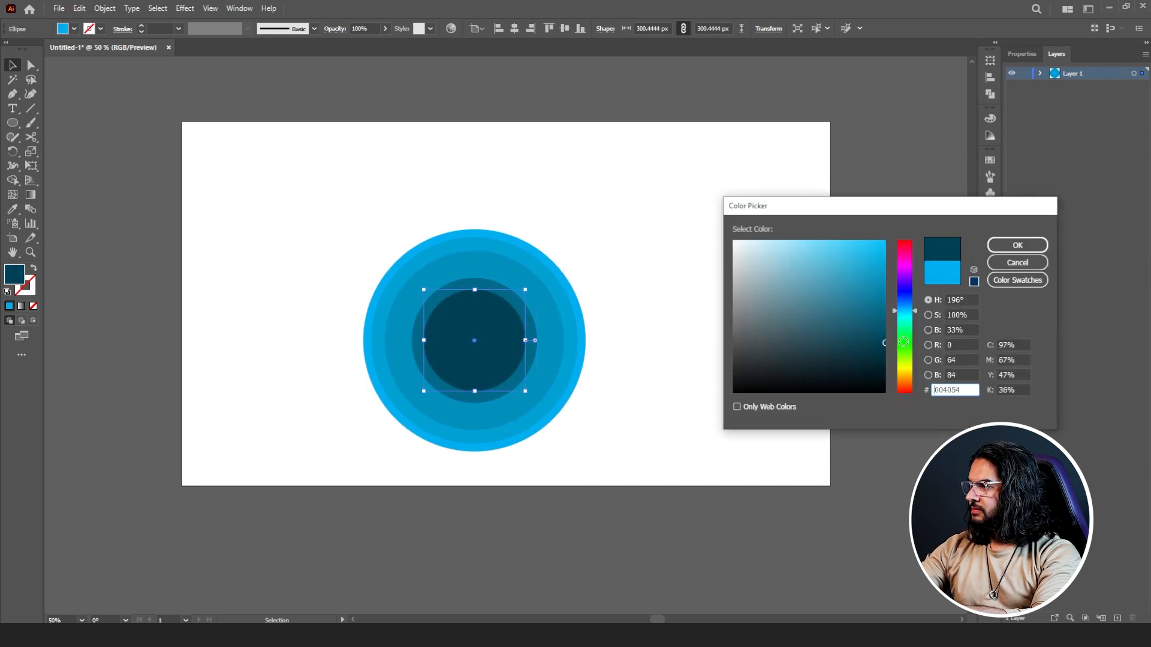
left_click(1017, 246)
scroll(486, 271, "up", 3)
scroll(487, 272, "down", 1)
key("ctrl+shift+a")
scroll(332, 204, "down", 1)
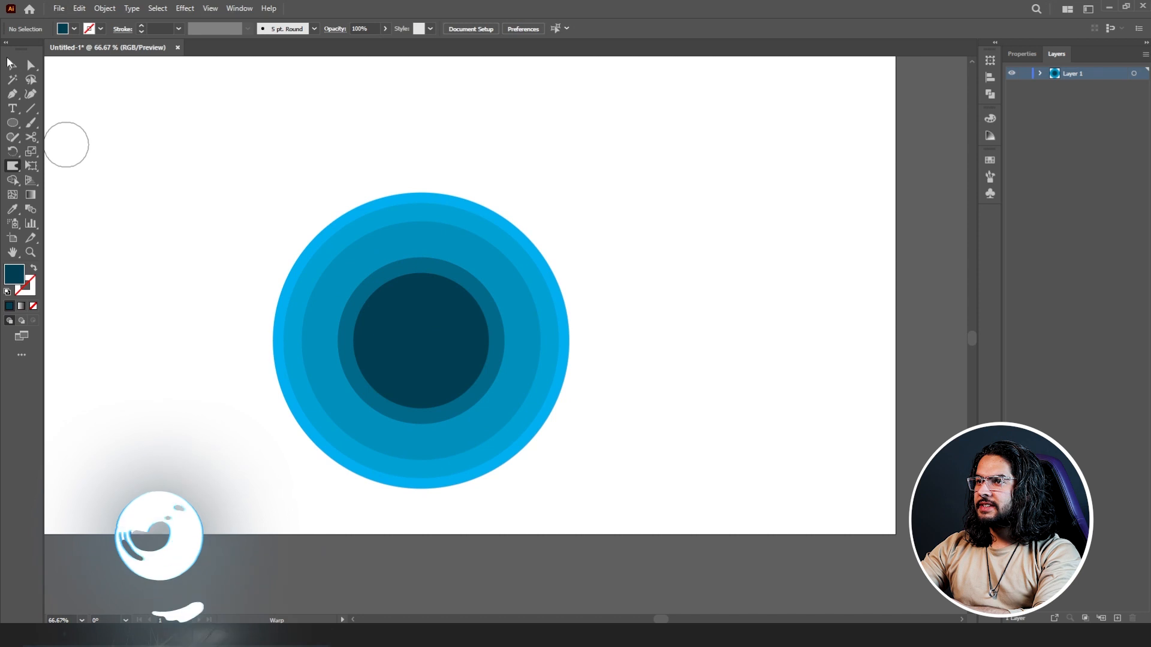
Select all five concentric circles and warp their edges inward and outward with the Warp tool
left_click(11, 65)
left_click_drag(206, 141, 525, 363)
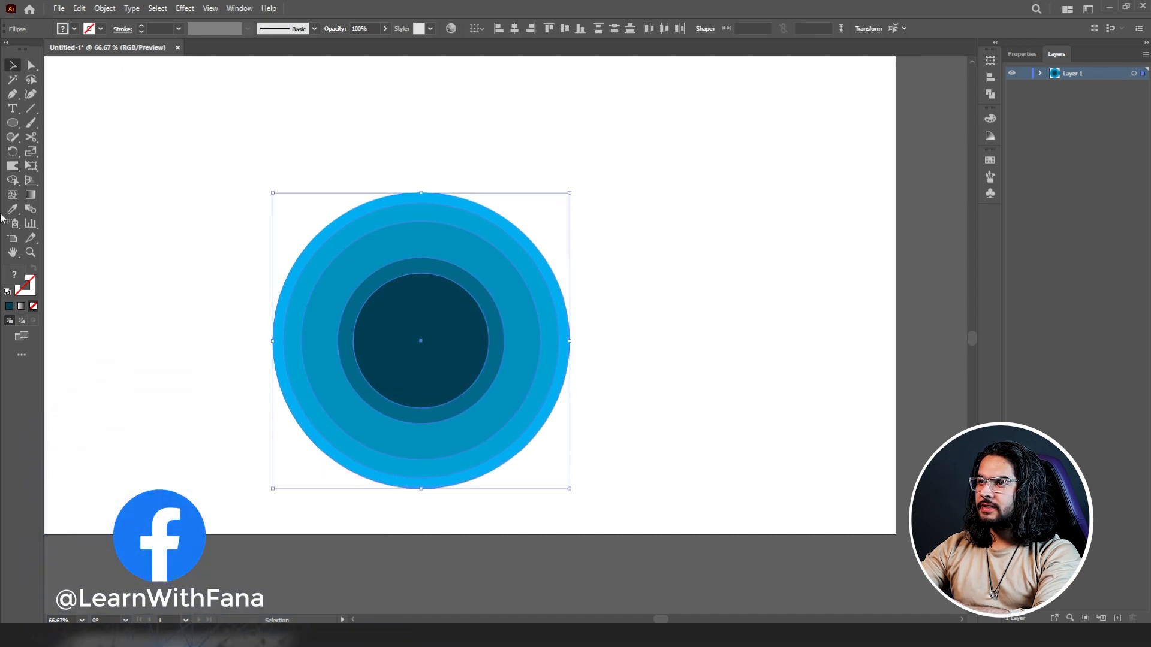
left_click_drag(21, 168, 66, 177)
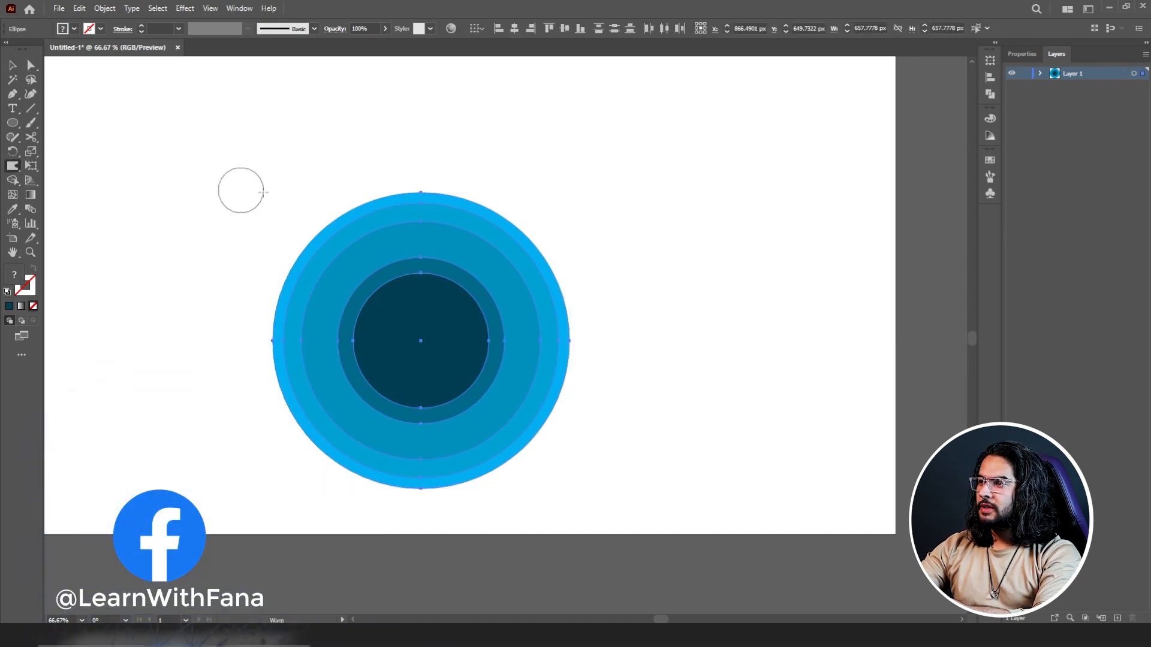
mouse_move(378, 267)
left_mouse_down()
mouse_move(422, 339)
mouse_move(313, 419)
mouse_move(256, 481)
mouse_move(447, 496)
mouse_move(476, 343)
mouse_move(466, 306)
mouse_move(606, 238)
mouse_move(569, 163)
mouse_move(473, 223)
mouse_move(422, 318)
mouse_move(314, 325)
left_mouse_up()
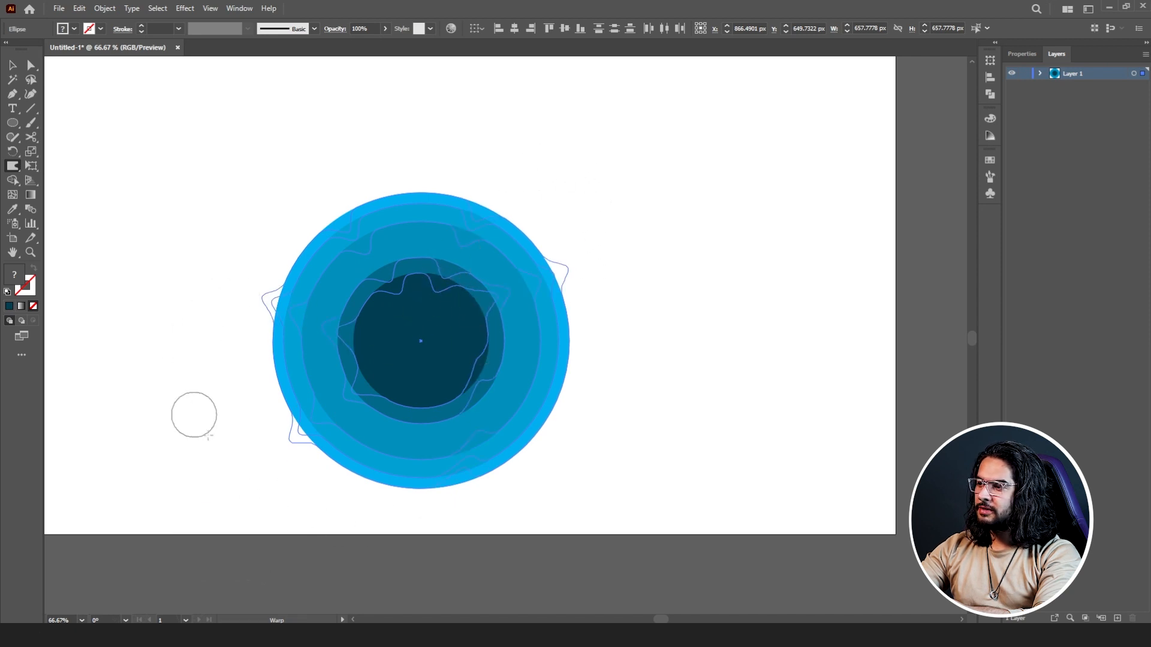
left_click_drag(404, 432, 423, 296)
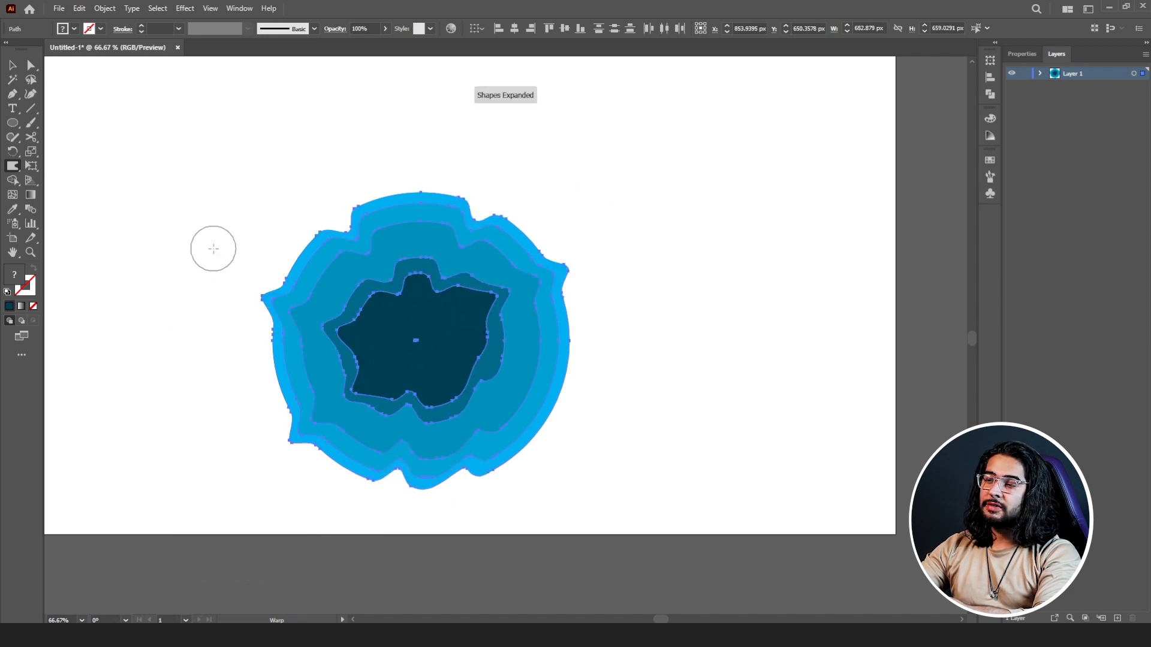
Set the Warp brush to 150 px wide and 50 px high and try it across the blue shapes
double_click(14, 170)
left_click_drag(527, 169, 143, 111)
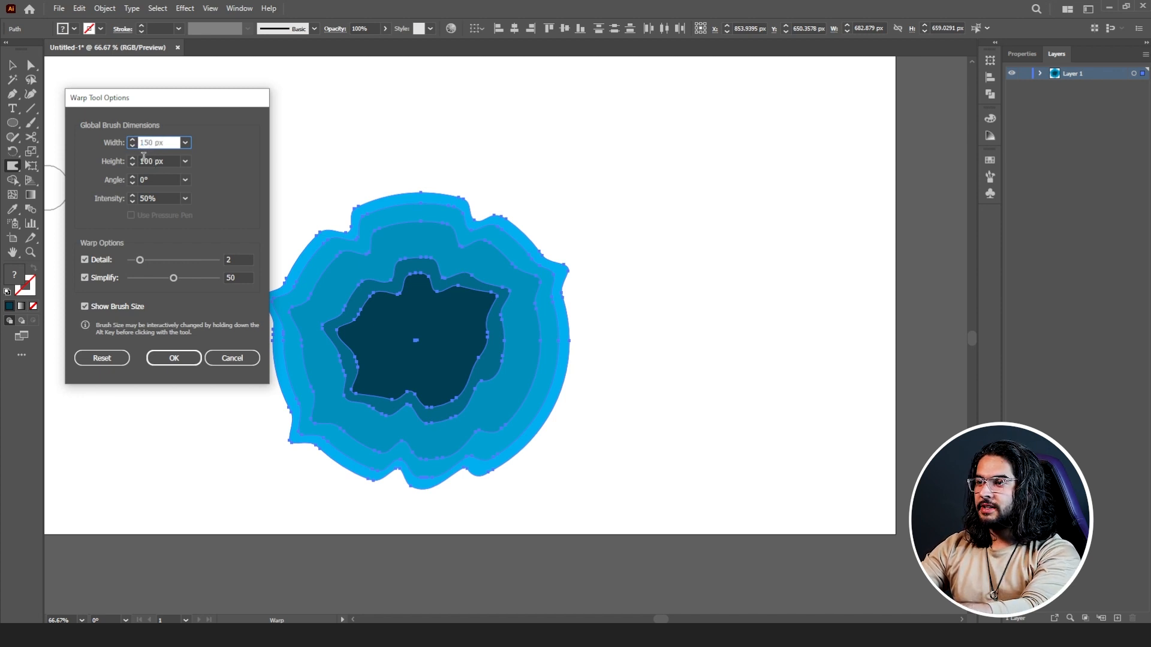
left_click(145, 159)
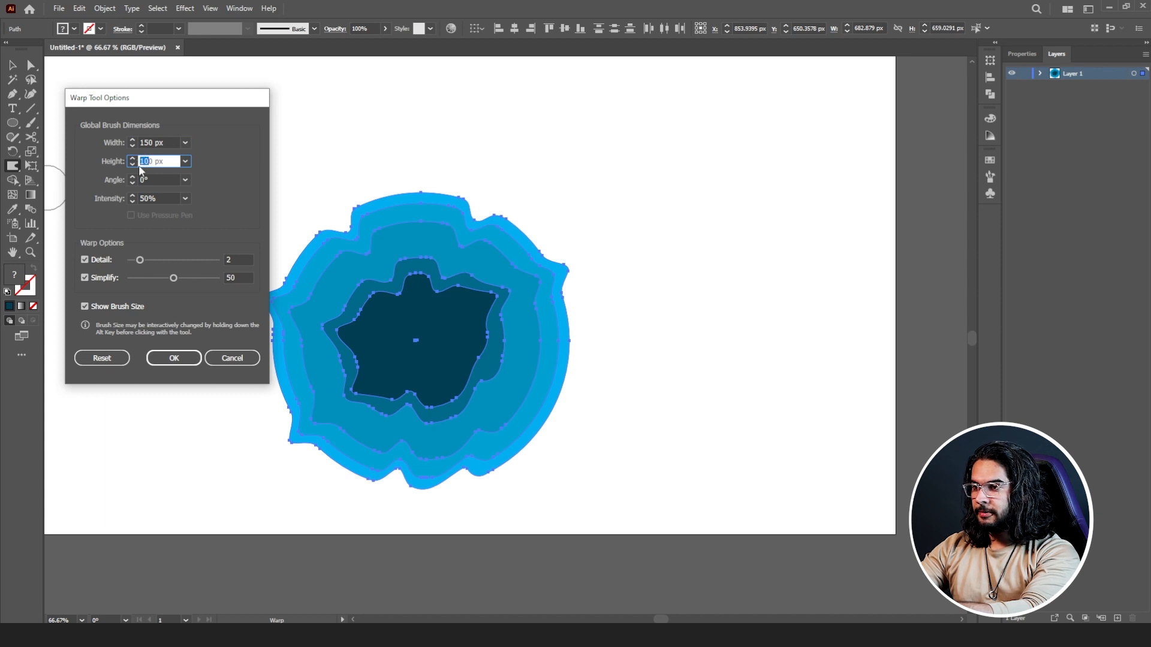
left_click(174, 358)
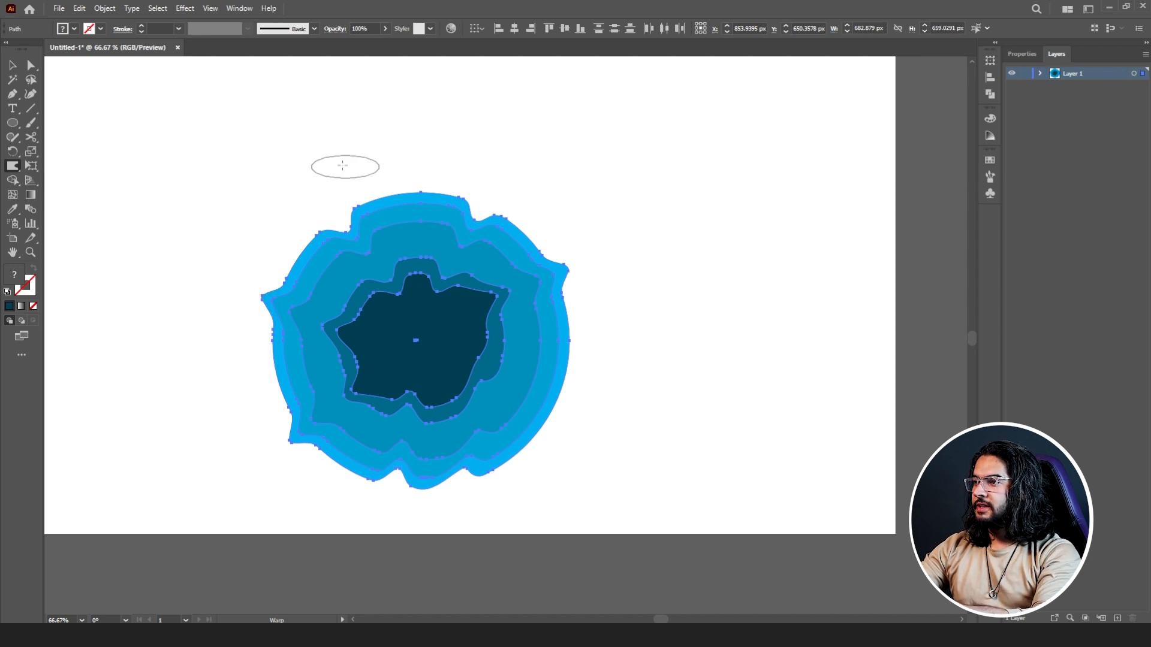
mouse_move(247, 305)
left_mouse_down()
mouse_move(372, 324)
mouse_move(387, 402)
mouse_move(459, 384)
left_mouse_up()
mouse_move(533, 312)
left_mouse_down()
mouse_move(384, 222)
mouse_move(222, 294)
left_mouse_up()
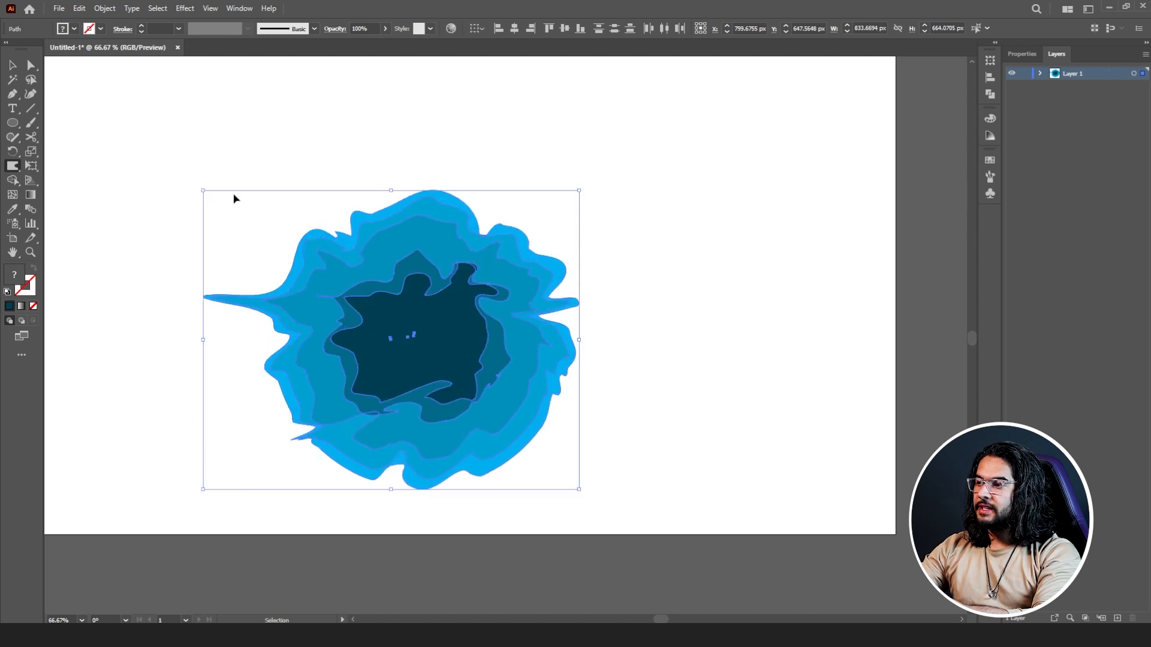
Set the Warp brush angle to 27° and try the tilted brush on the blue shapes
double_click(12, 166)
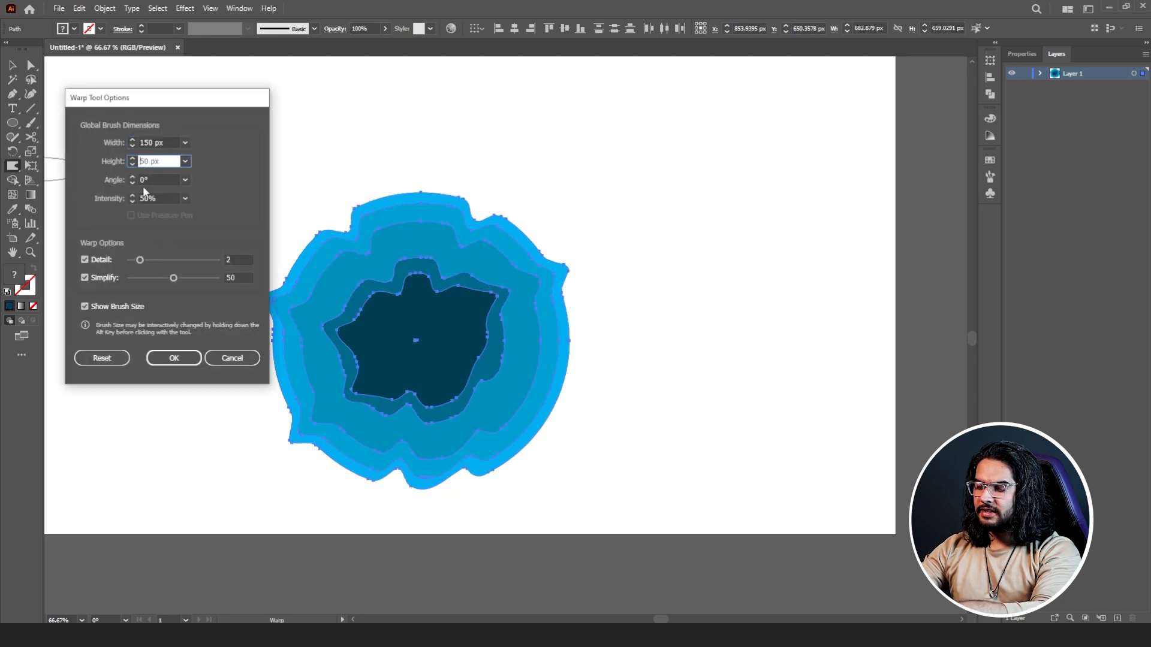
type("1")
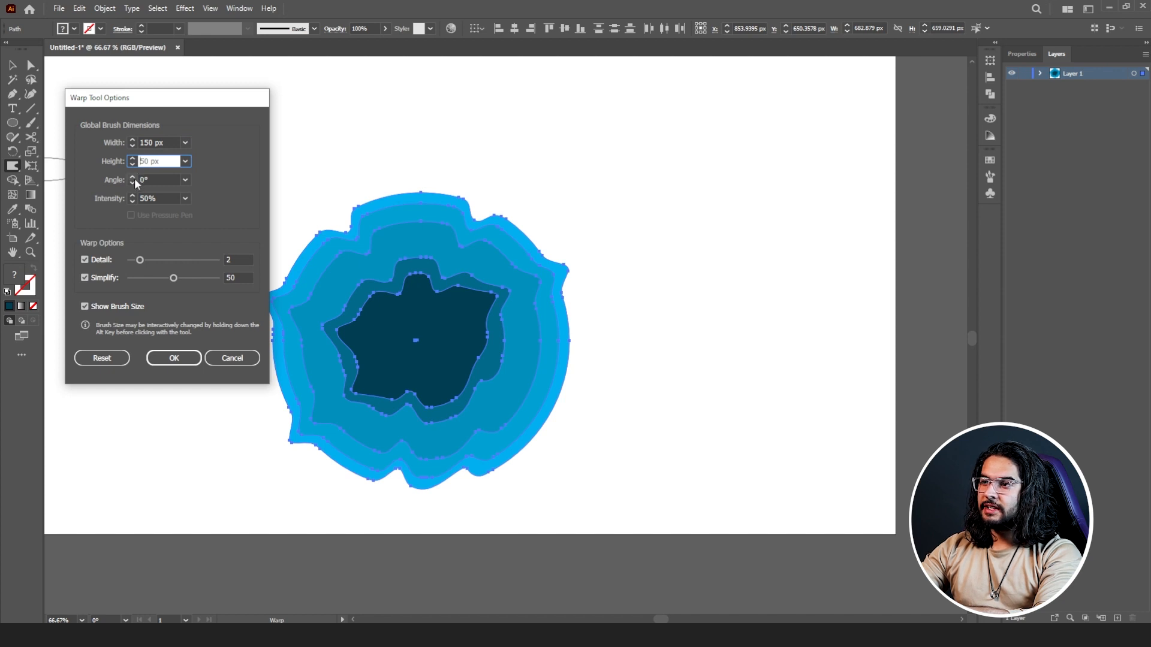
type("50")
key("Tab")
left_click(135, 178)
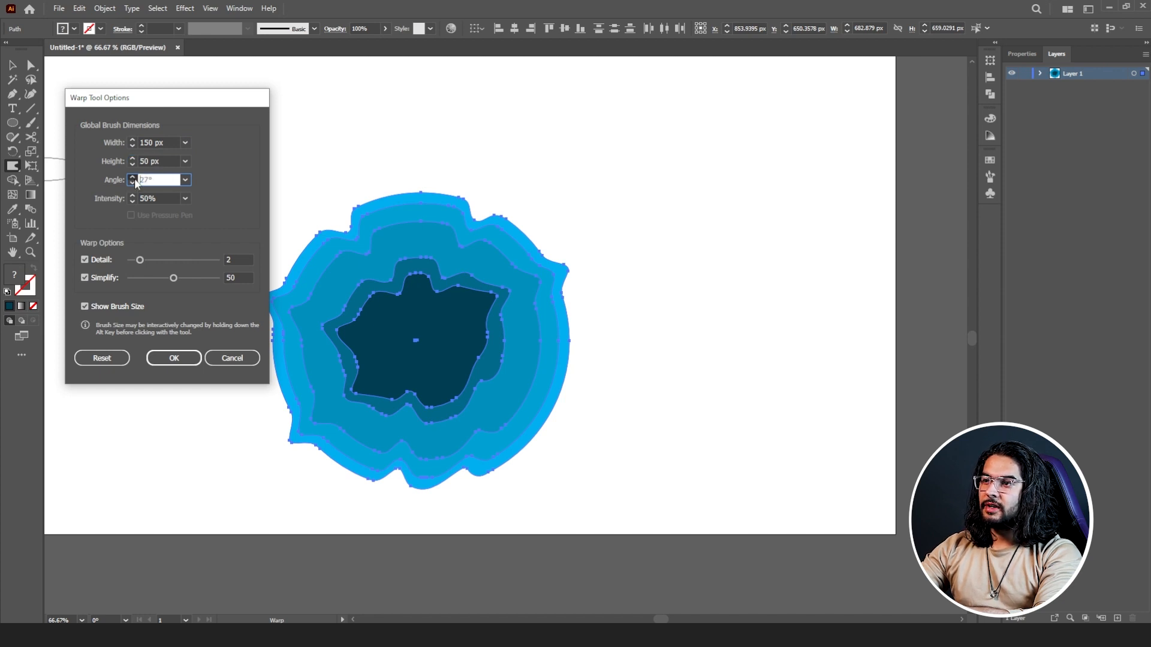
left_click(174, 358)
mouse_move(463, 241)
left_mouse_down()
mouse_move(328, 234)
mouse_move(477, 191)
mouse_move(390, 174)
mouse_move(500, 269)
mouse_move(506, 338)
mouse_move(550, 378)
mouse_move(504, 406)
mouse_move(420, 392)
mouse_move(313, 323)
mouse_move(354, 312)
left_mouse_up()
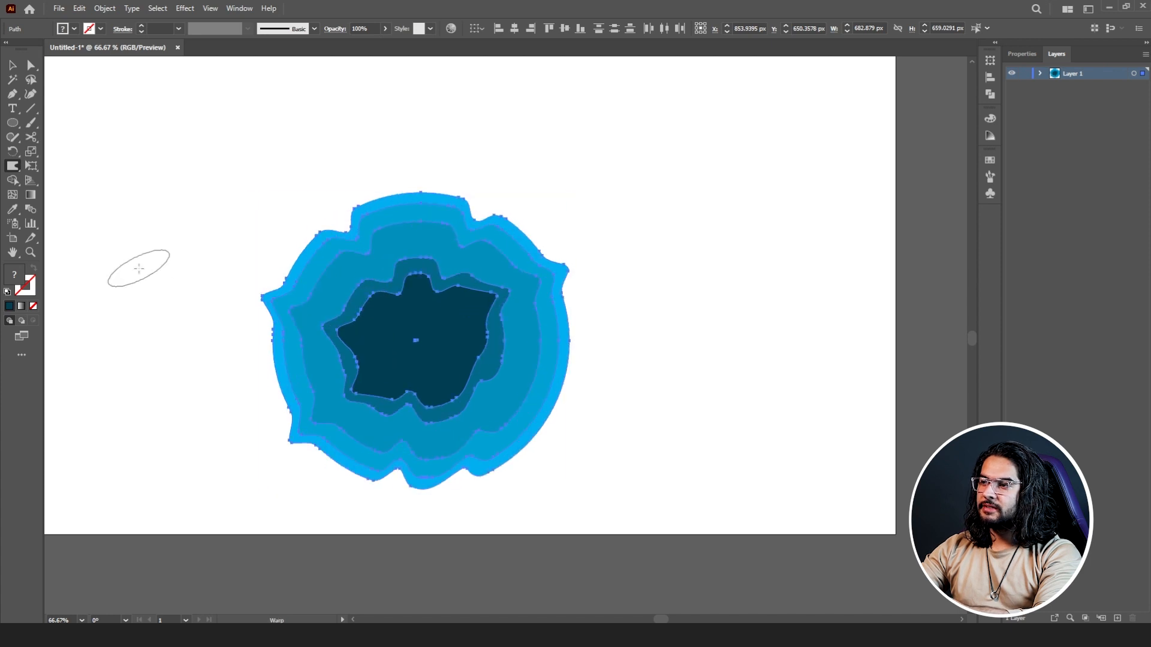
Set the Warp brush height to 150 px and intensity to 100%, try long sweeping strokes across the shapes, and undo them
double_click(13, 167)
left_click(142, 161)
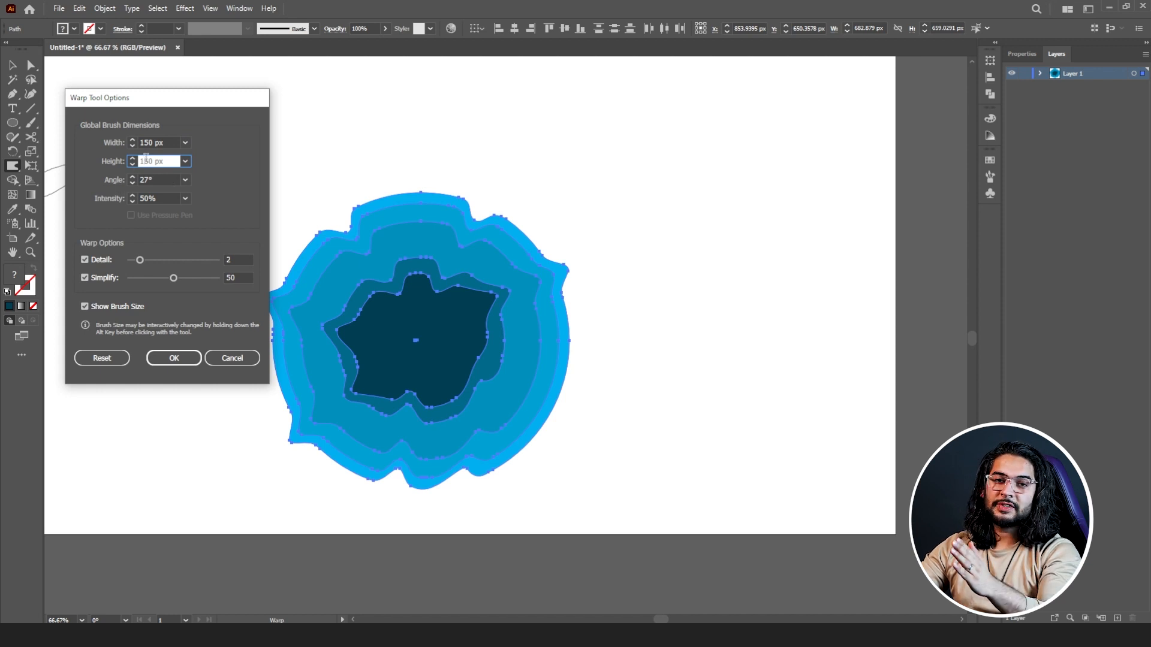
left_click(142, 198)
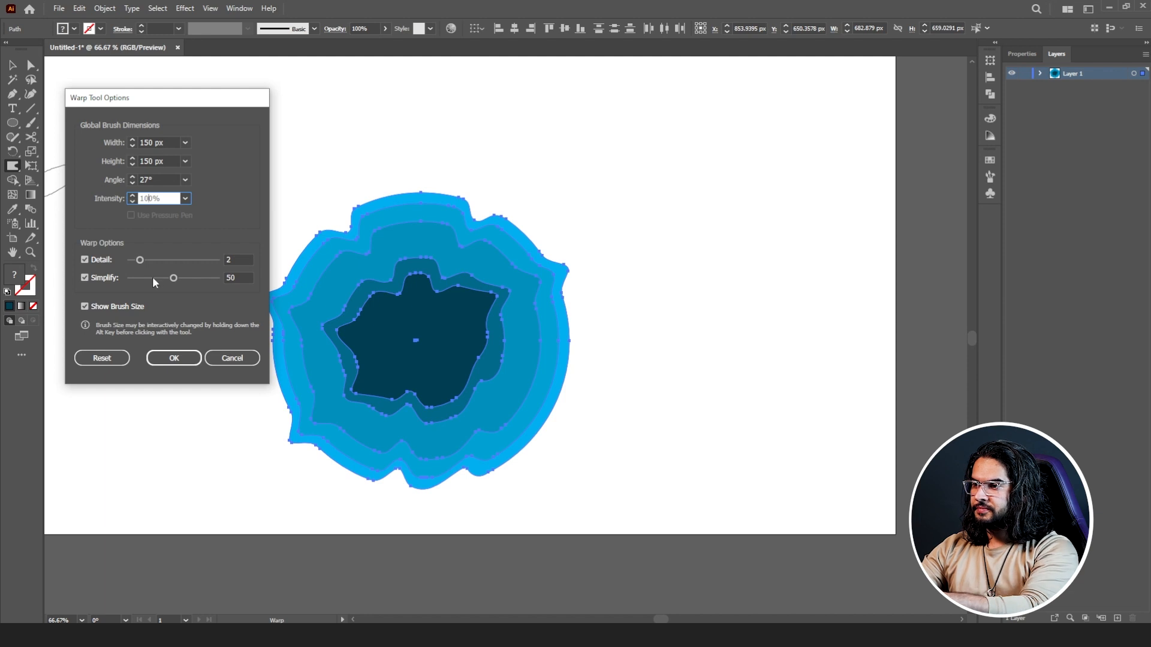
left_click(176, 358)
mouse_move(413, 193)
left_mouse_down()
mouse_move(423, 270)
mouse_move(349, 326)
mouse_move(249, 278)
mouse_move(167, 376)
mouse_move(229, 419)
mouse_move(368, 385)
mouse_move(509, 413)
mouse_move(689, 380)
mouse_move(480, 219)
mouse_move(527, 116)
mouse_move(693, 154)
mouse_move(766, 364)
mouse_move(709, 451)
mouse_move(411, 510)
mouse_move(214, 470)
mouse_move(149, 420)
left_mouse_up()
left_click(12, 65)
left_click(222, 118)
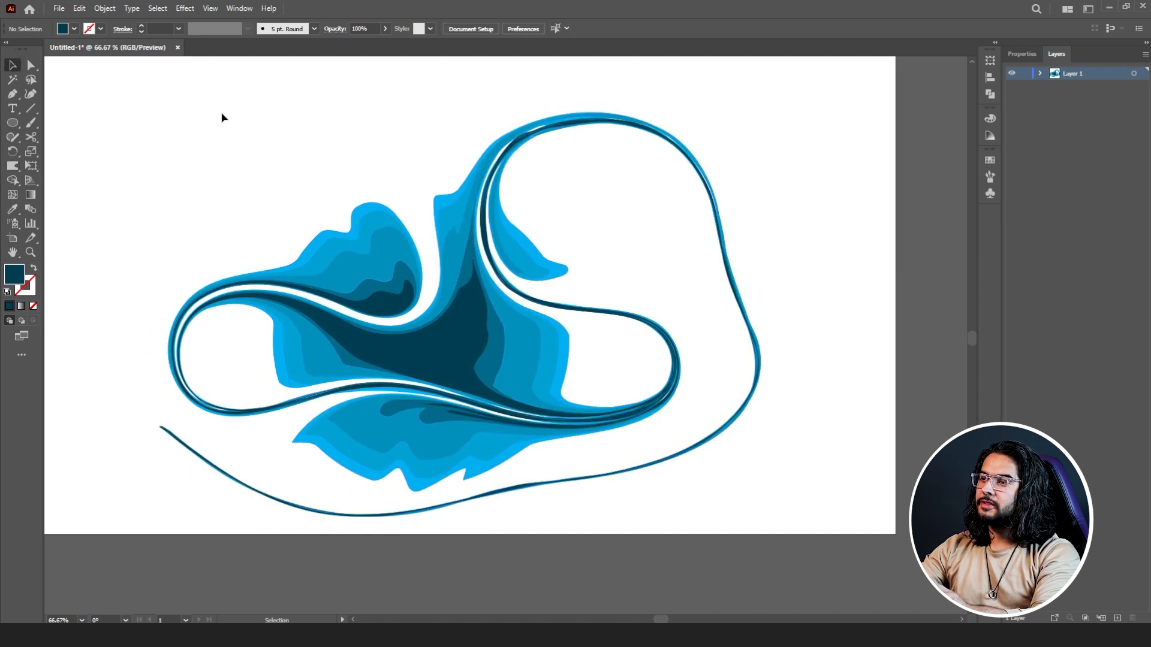
key("ctrl+z")
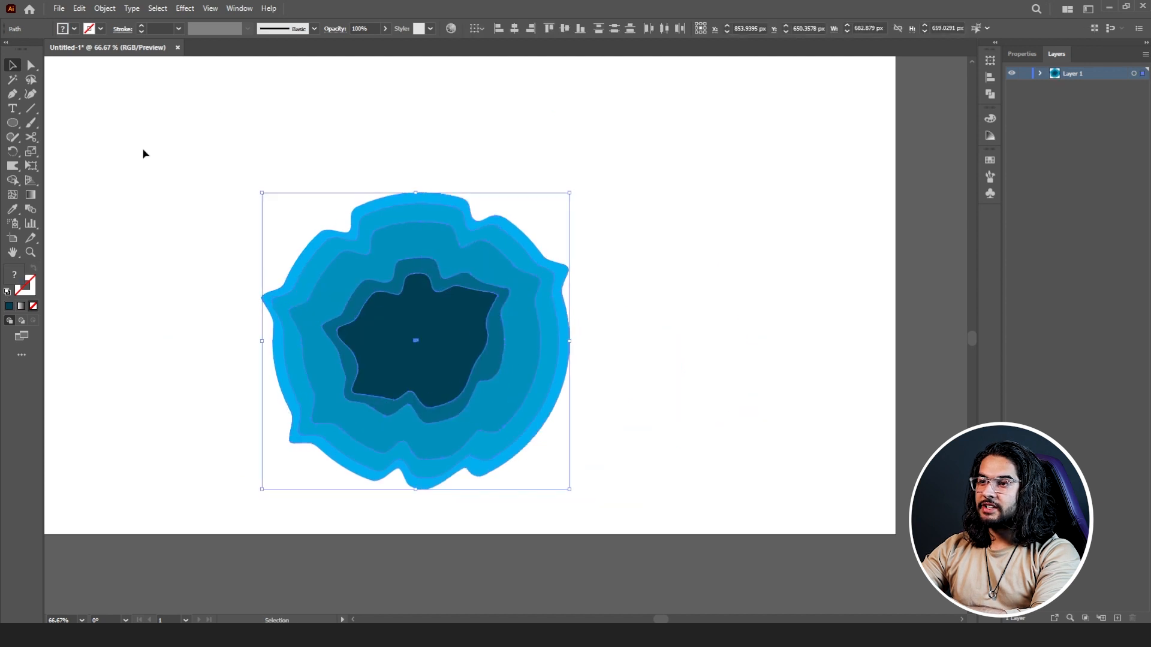
Lower the Warp brush intensity to 10% and try gentle strokes on the blue shapes
double_click(10, 170)
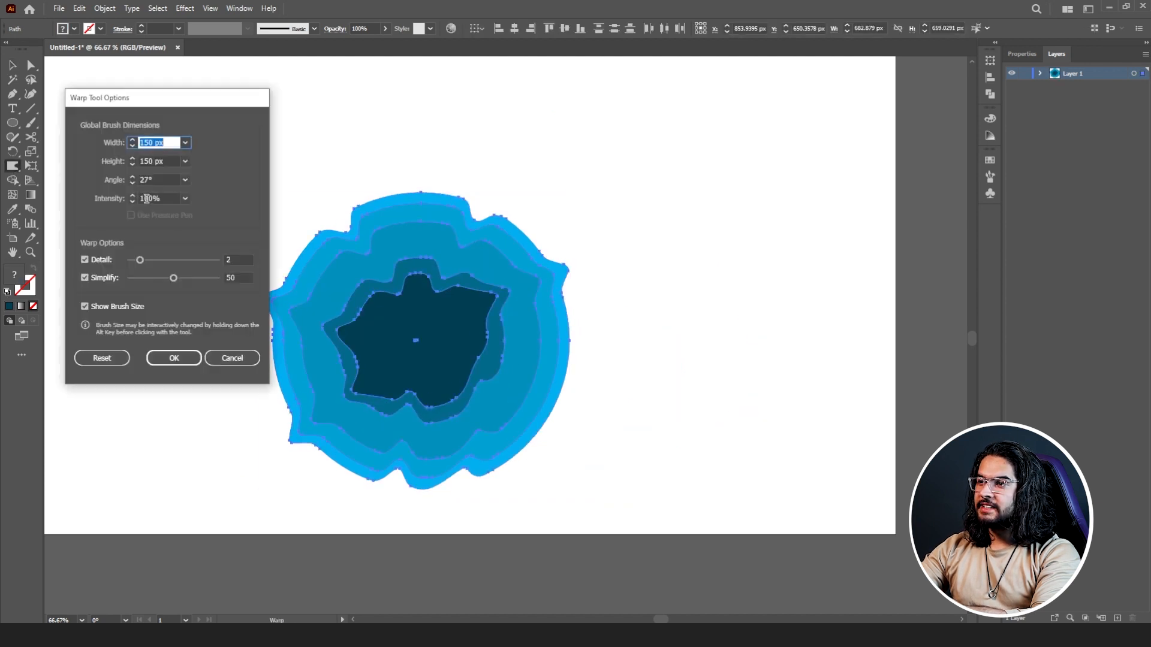
left_click(148, 199)
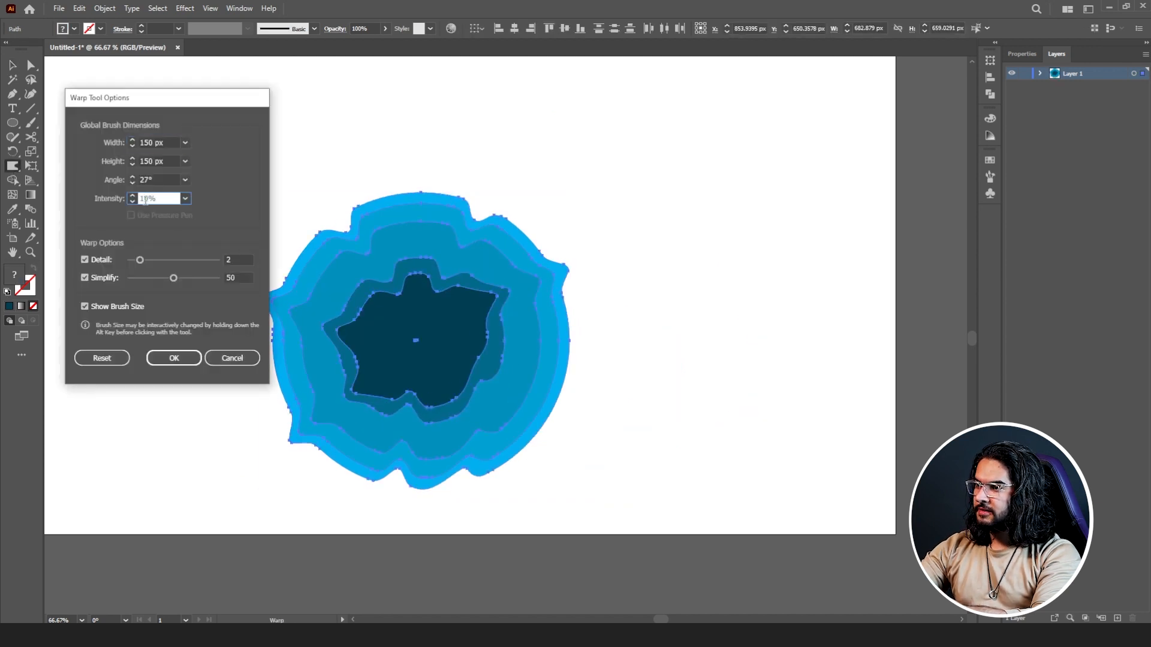
key("Return")
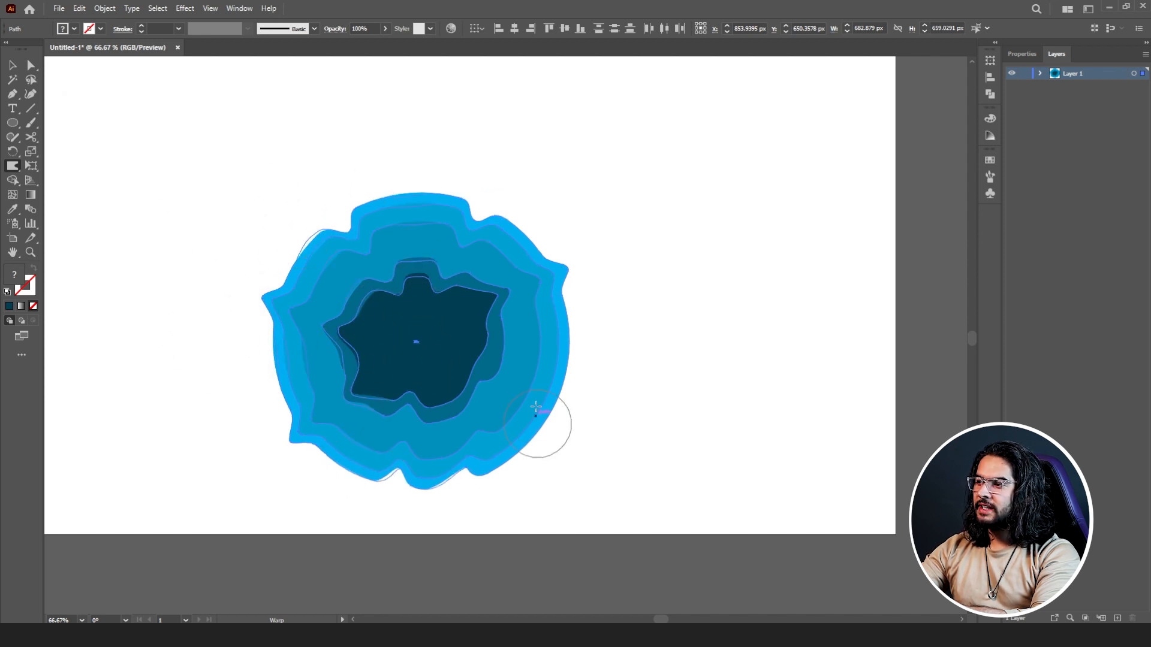
left_click_drag(415, 204, 416, 173)
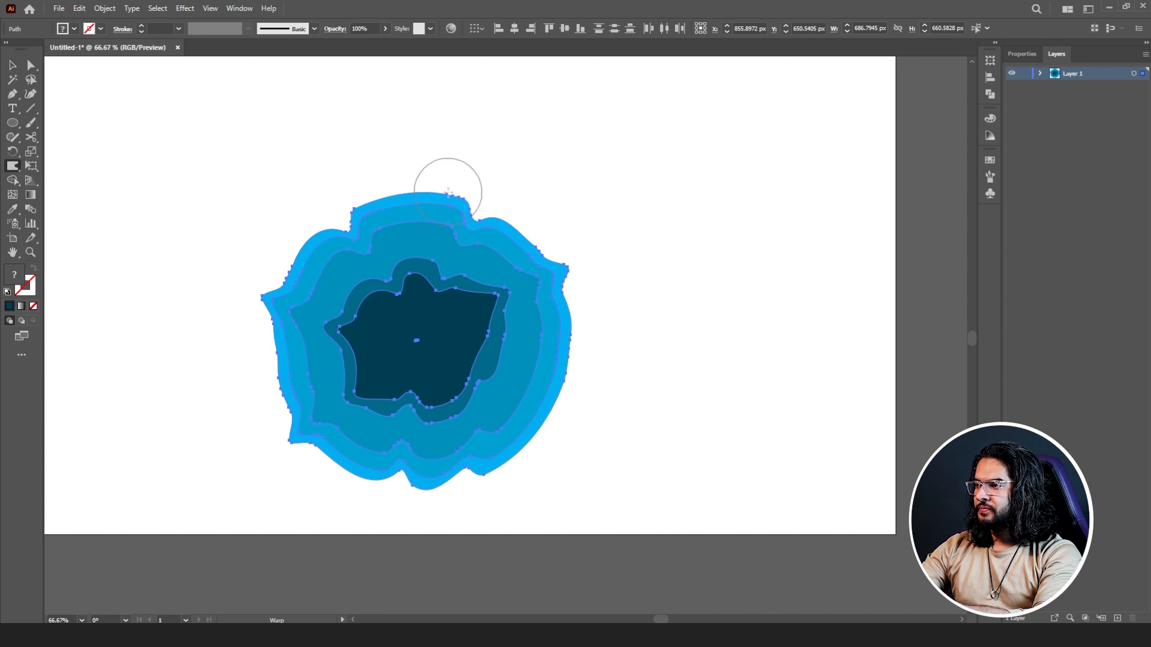
Undo the warp strokes back to the original concentric circles
key("ctrl+z")
key("ctrl+z")
key("ctrl+z")
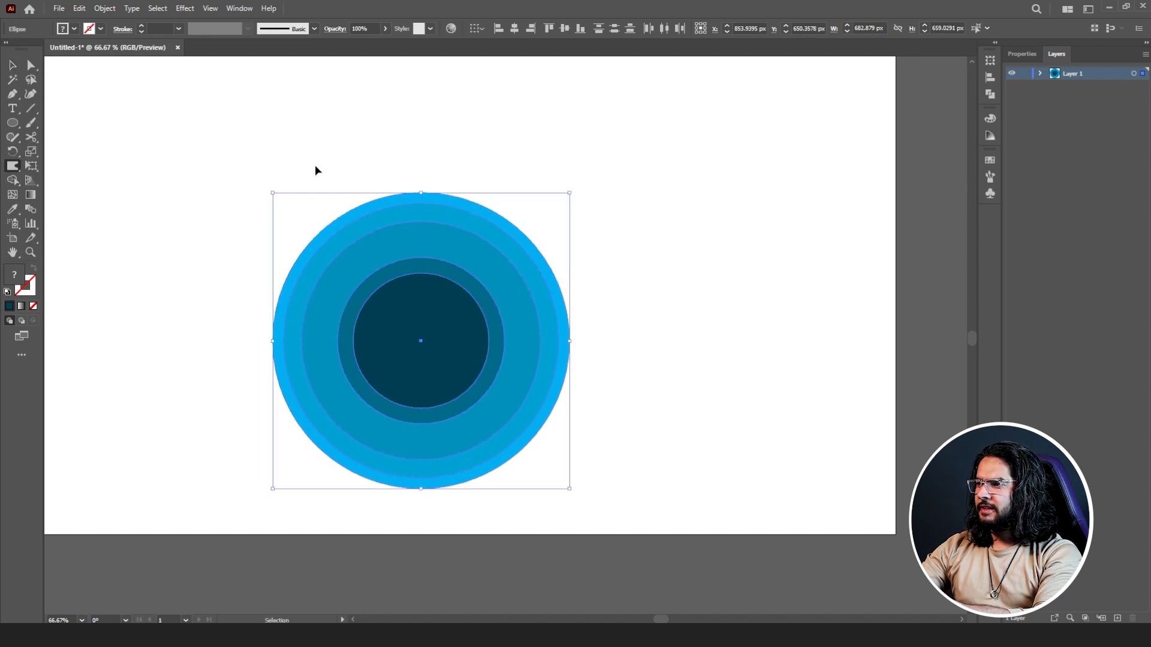
Warp the edges of the concentric circles gently with the Warp tool and deselect them
double_click(13, 167)
left_click(174, 358)
mouse_move(435, 182)
left_mouse_down()
mouse_move(431, 263)
mouse_move(412, 286)
mouse_move(391, 200)
mouse_move(338, 206)
mouse_move(353, 265)
mouse_move(393, 304)
mouse_move(310, 298)
mouse_move(265, 314)
mouse_move(288, 356)
mouse_move(375, 350)
mouse_move(373, 376)
mouse_move(328, 427)
mouse_move(339, 463)
mouse_move(423, 378)
mouse_move(471, 434)
mouse_move(538, 405)
mouse_move(478, 359)
mouse_move(531, 323)
mouse_move(603, 300)
mouse_move(500, 303)
mouse_move(463, 289)
mouse_move(535, 214)
mouse_move(490, 196)
mouse_move(429, 288)
left_mouse_up()
left_click(13, 65)
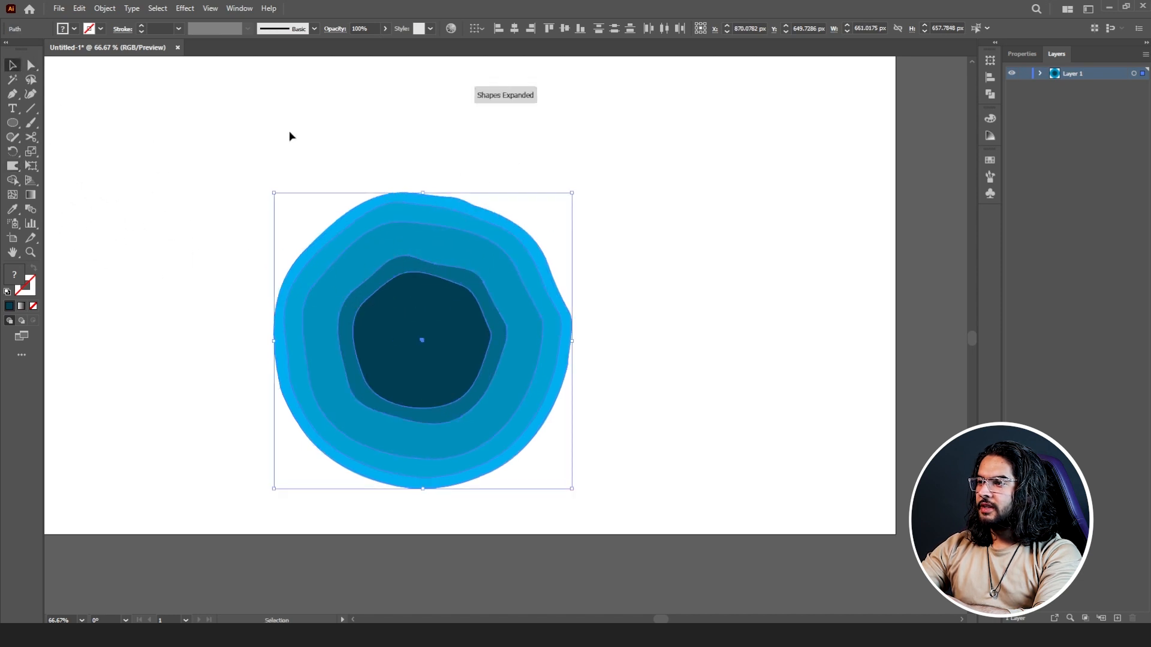
left_click(289, 136)
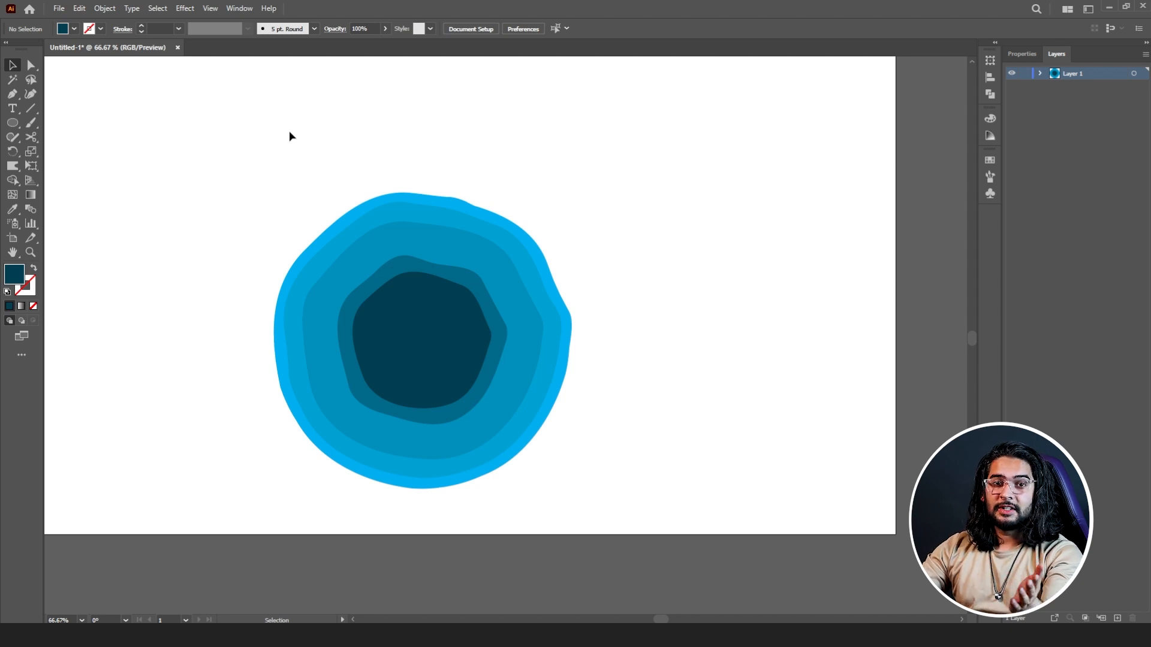
Draw a straight horizontal line about 619 px long above the blue circles
double_click(12, 167)
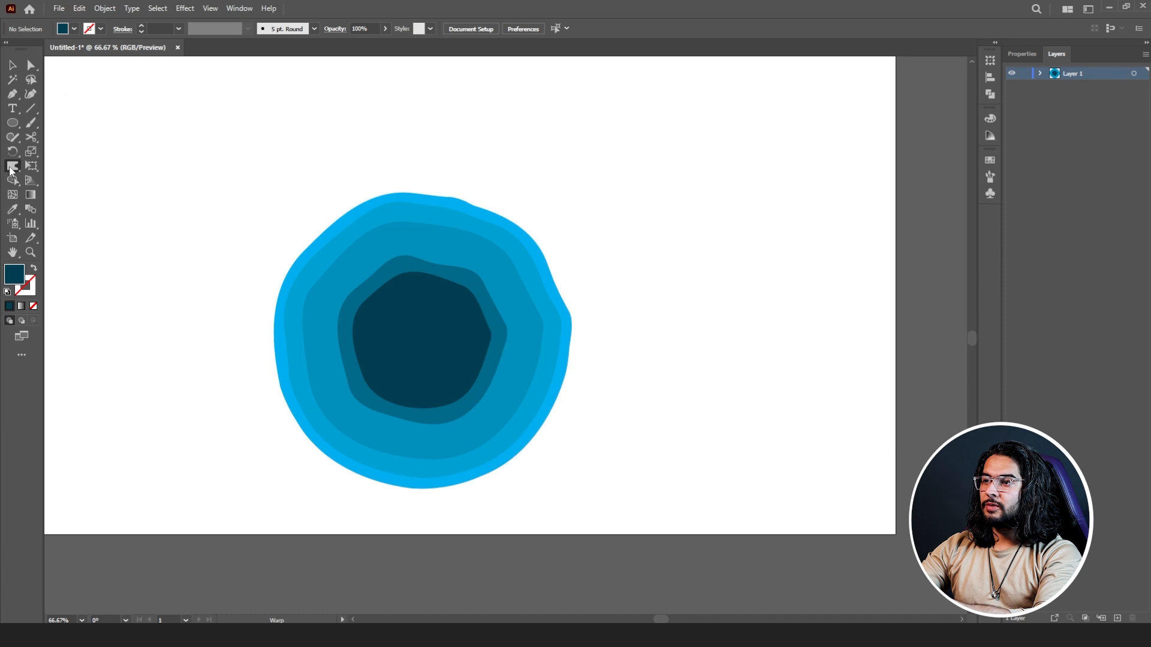
key("Return")
left_click(34, 108)
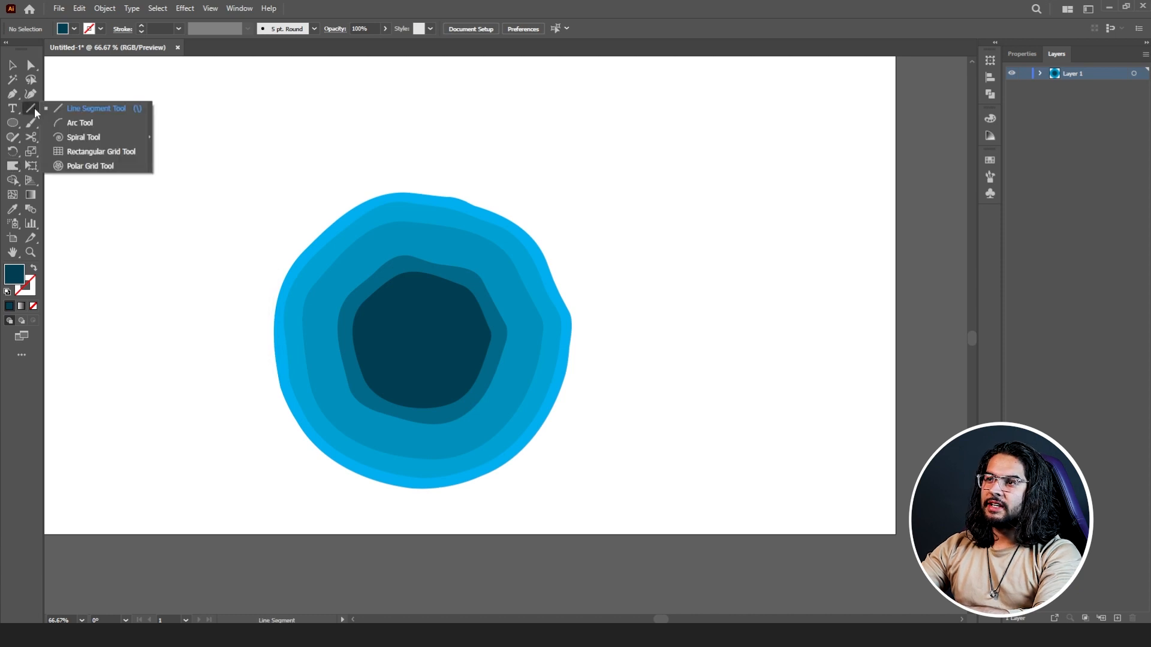
left_click(73, 108)
left_click_drag(287, 131, 566, 132)
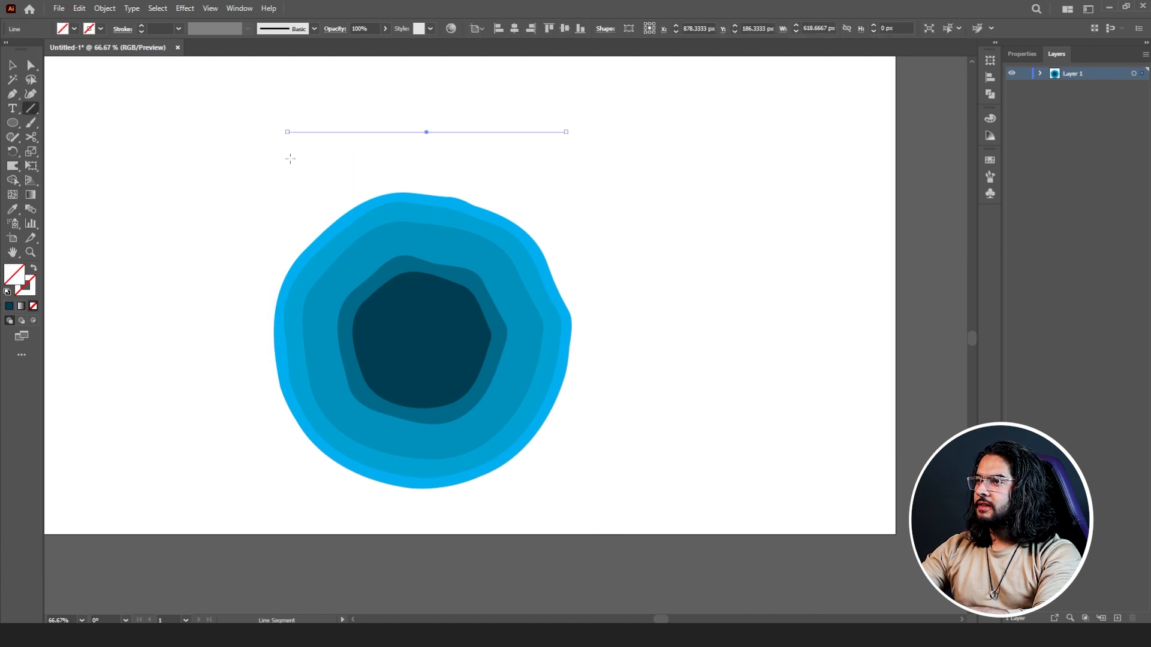
Give the new line a black stroke with a weight of 10 pt
left_click(101, 31)
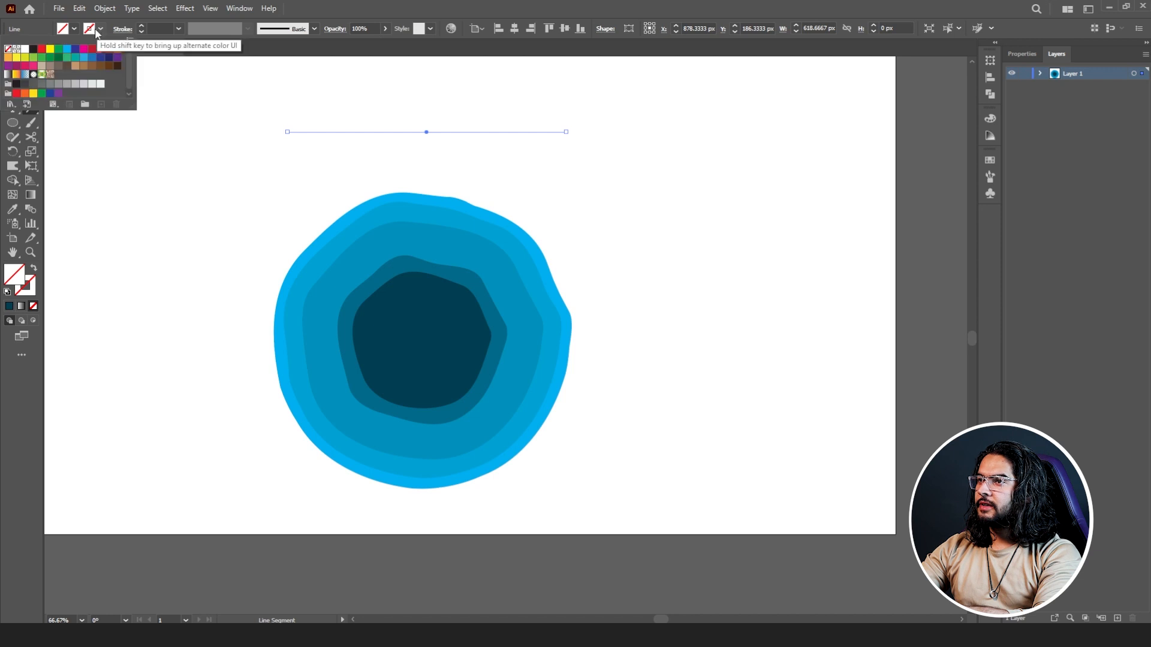
left_click(16, 48)
left_click(141, 26)
left_click(142, 26)
left_click(142, 26)
left_click(141, 27)
left_click(142, 26)
left_click(142, 27)
left_click(142, 27)
left_click(141, 26)
left_click(141, 27)
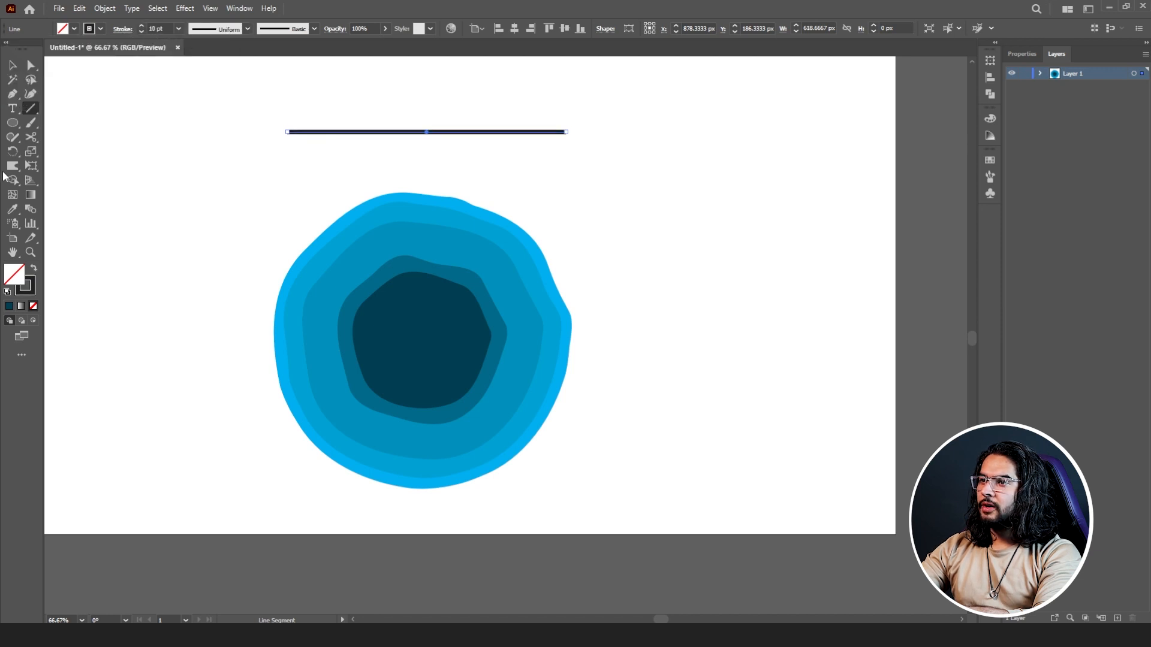
Try warping the black line into waves with the Warp tool and undo it
left_click(12, 167)
mouse_move(337, 133)
left_mouse_down()
mouse_move(406, 120)
mouse_move(576, 132)
left_mouse_up()
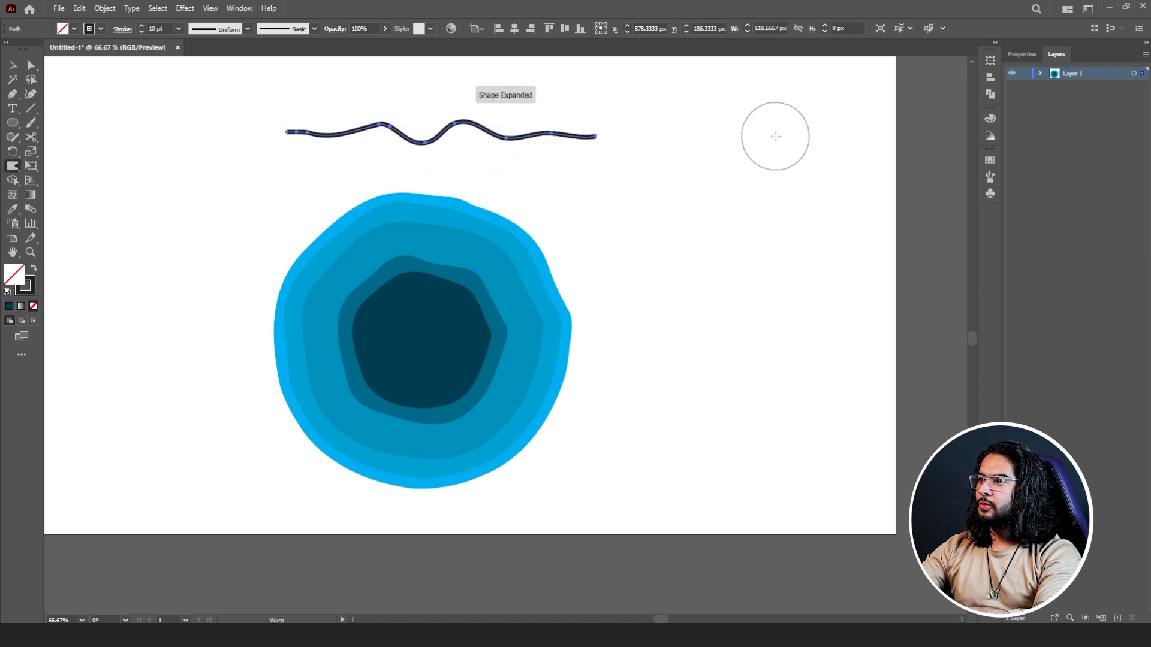
key("ctrl+z")
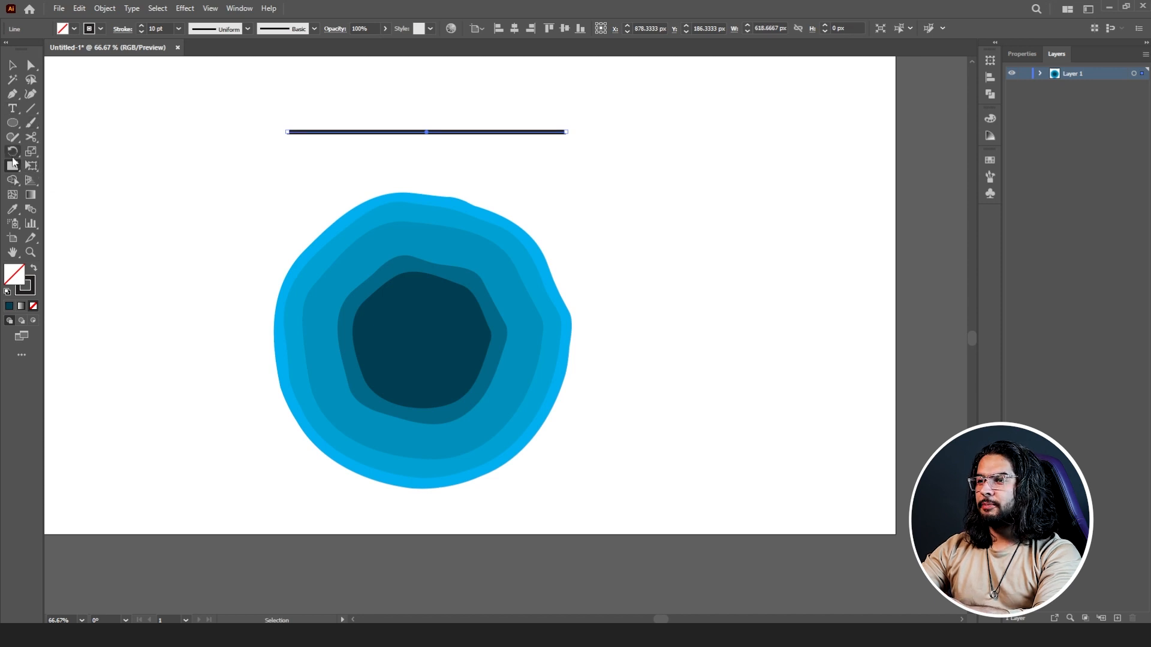
Add the text "Learn With Fana" beside the blue circles and scale it up to a large heading
left_click(12, 109)
left_click(616, 218)
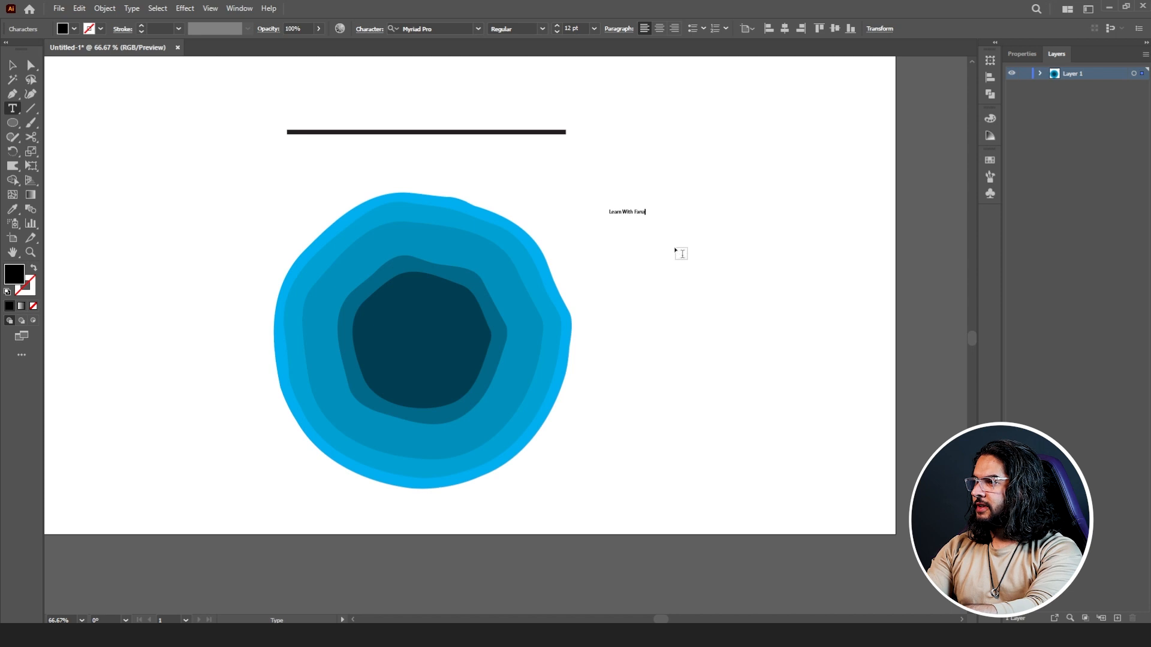
left_click(11, 65)
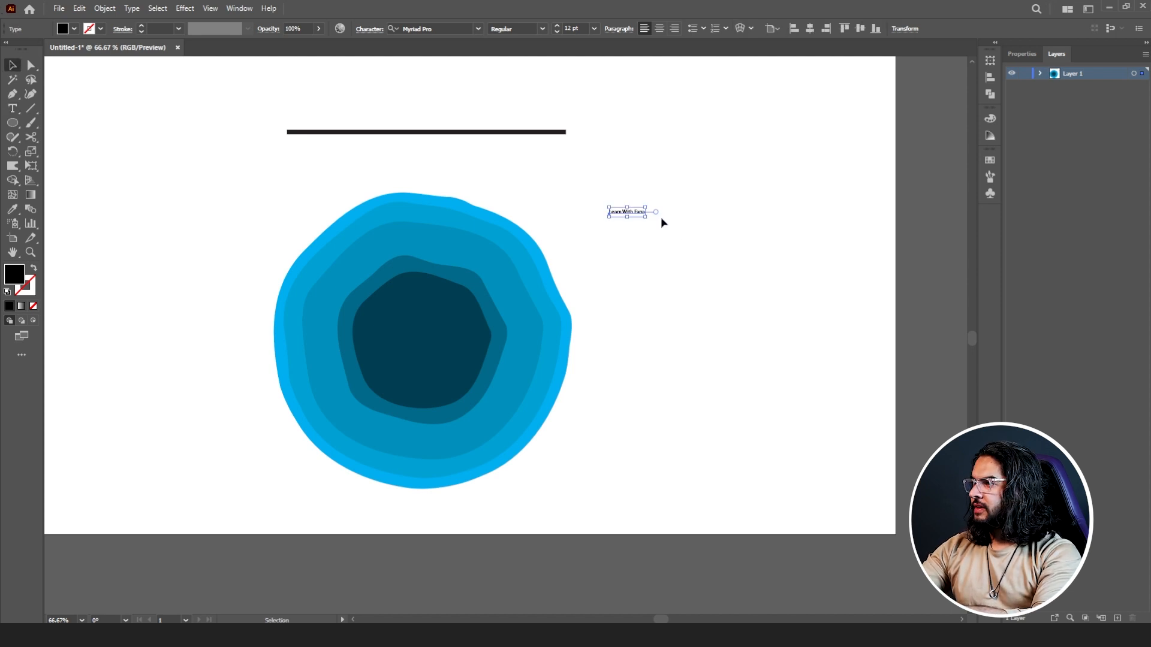
left_click_drag(650, 206, 845, 131)
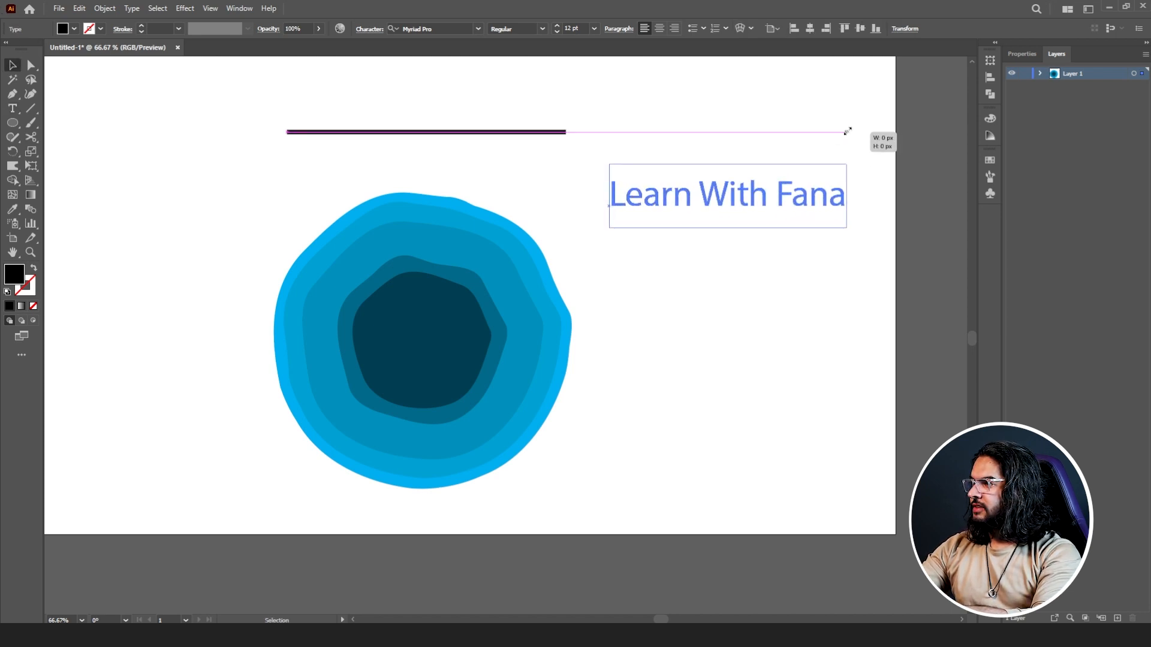
Move the "Learn With Fana" text slightly down toward the circles, try the Warp tool on it, and convert the text to outlines
left_click_drag(719, 195, 694, 216)
left_click(12, 166)
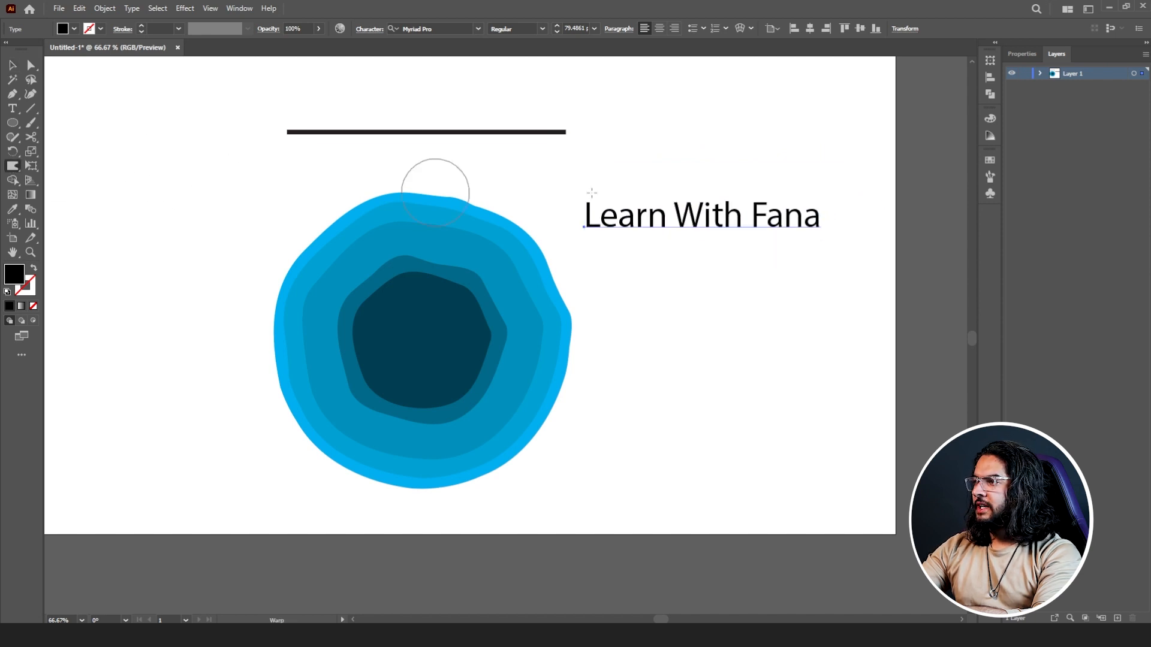
left_click(699, 212)
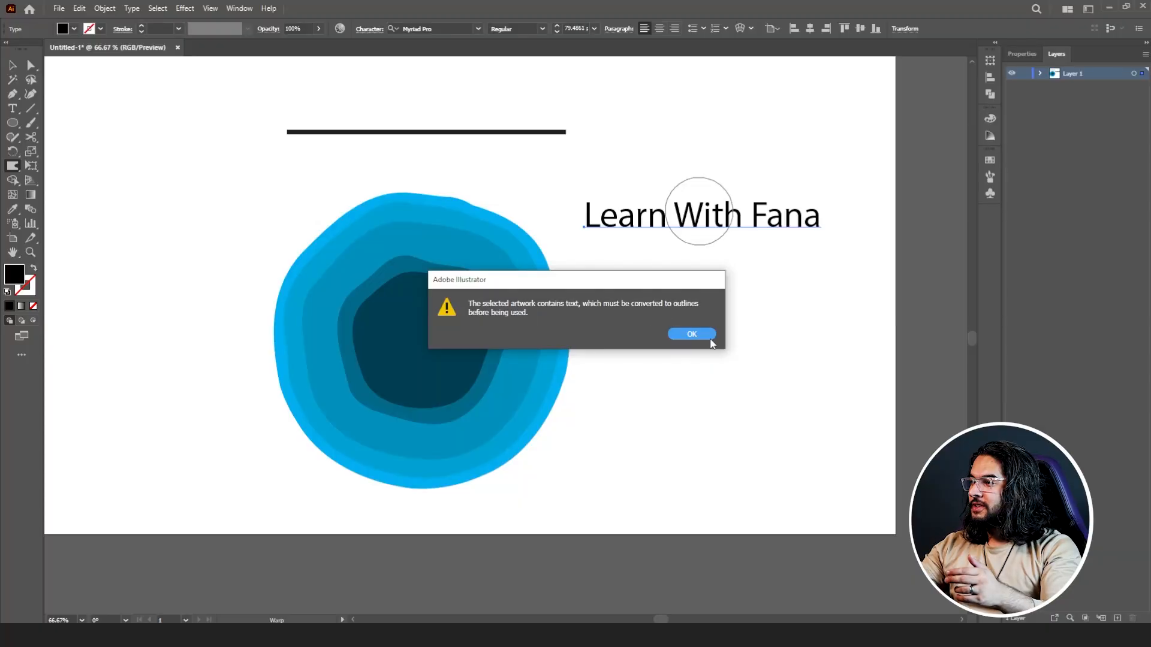
left_click(686, 332)
right_click(703, 211)
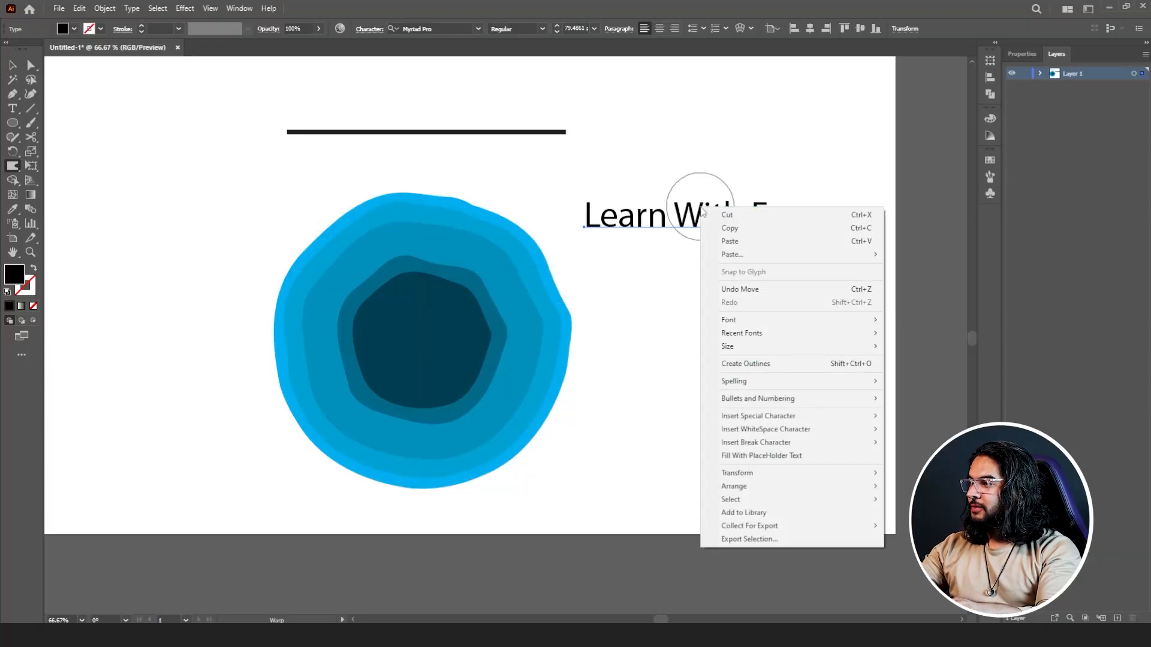
left_click(738, 364)
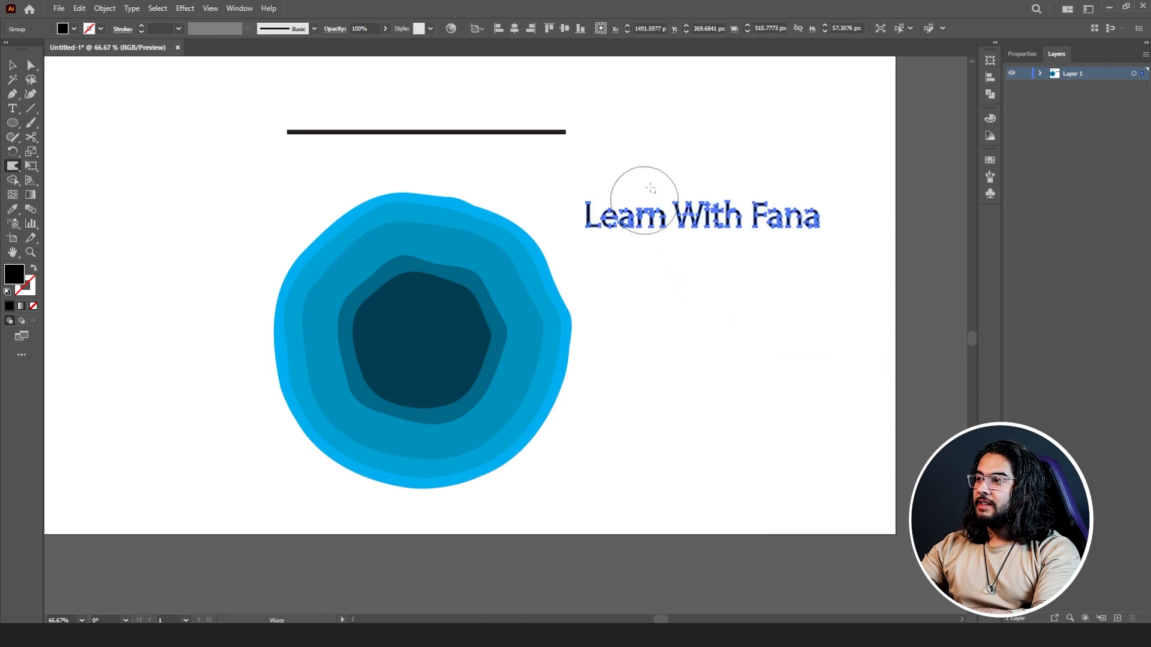
Try warping the first letters of the outlined text with the current large Warp brush and undo it
scroll(651, 186, "up", 2)
mouse_move(569, 245)
left_mouse_down()
mouse_move(589, 234)
mouse_move(590, 263)
mouse_move(621, 269)
left_mouse_up()
key("ctrl+z")
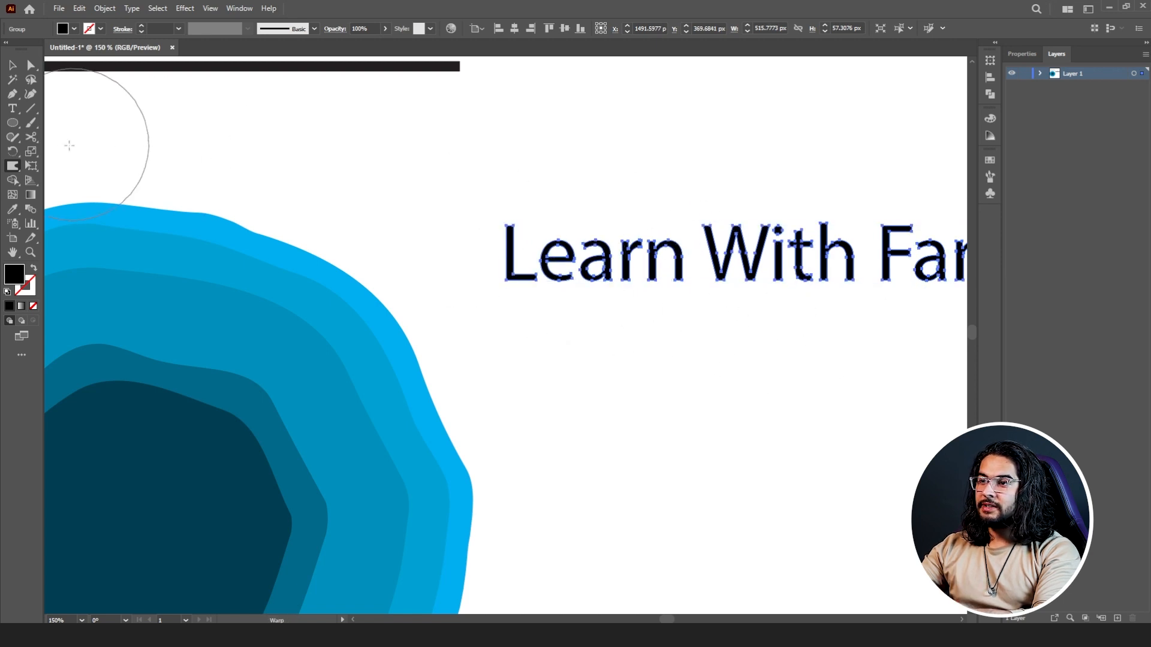
Set the Warp brush to 50 px wide and 50 px high, then stretch the L's top upward and the first e's base downward
double_click(13, 166)
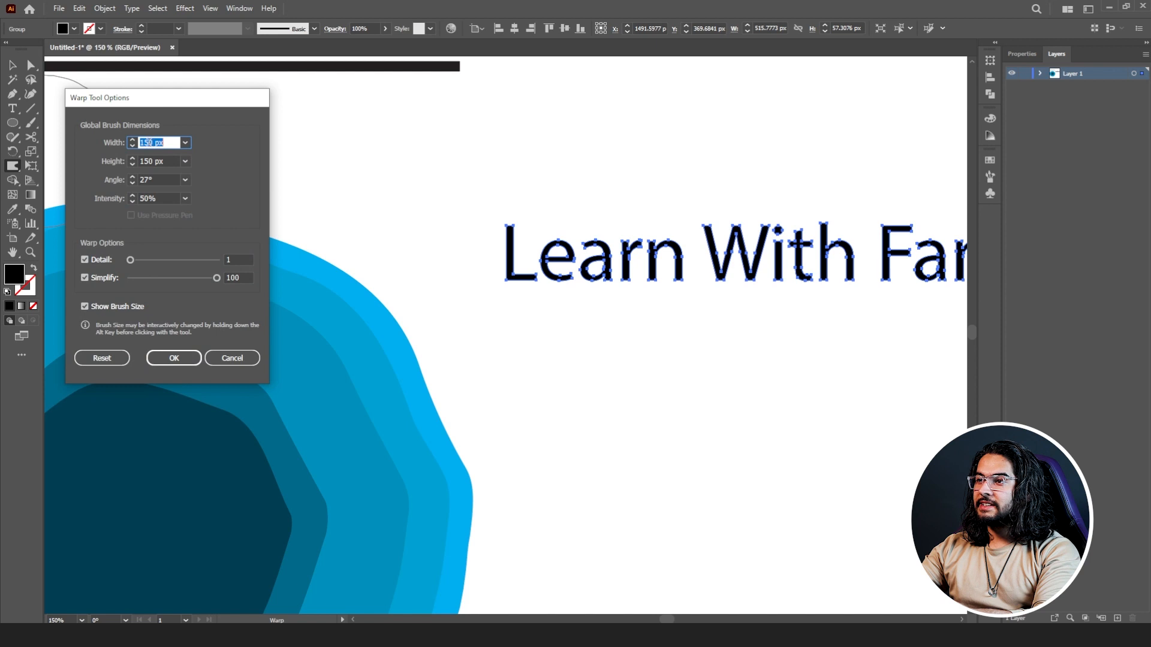
left_click(142, 161)
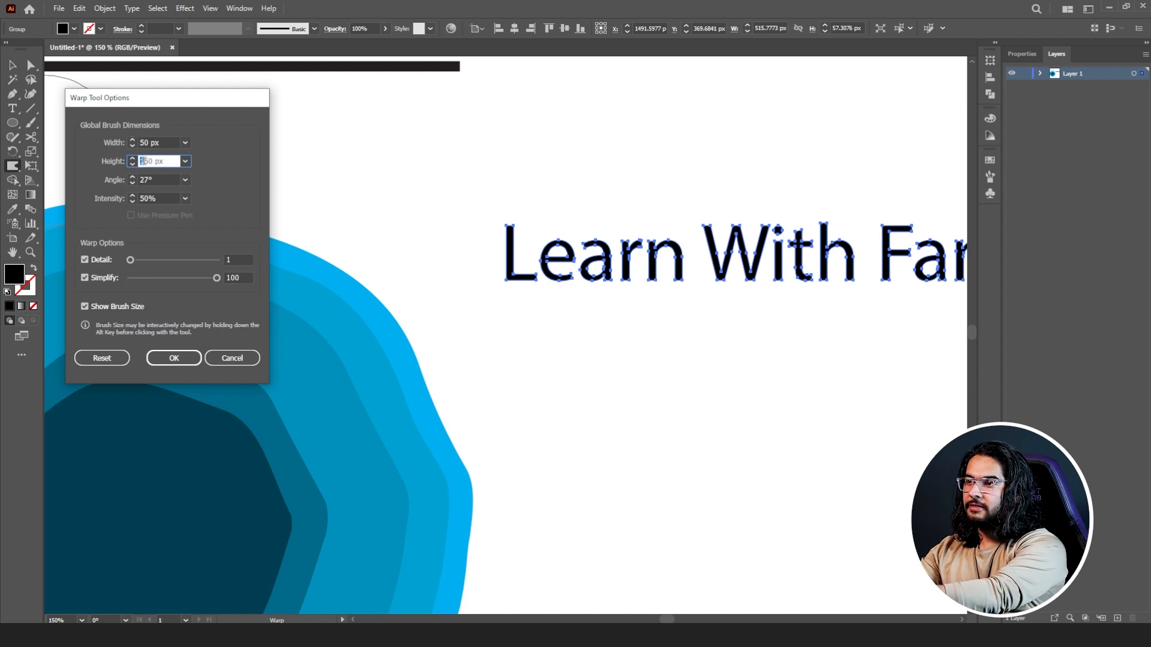
left_click(187, 353)
mouse_move(524, 232)
left_mouse_down()
mouse_move(528, 202)
mouse_move(551, 207)
mouse_move(507, 195)
mouse_move(511, 164)
left_mouse_up()
mouse_move(562, 278)
left_mouse_down()
mouse_move(562, 297)
mouse_move(581, 304)
left_mouse_up()
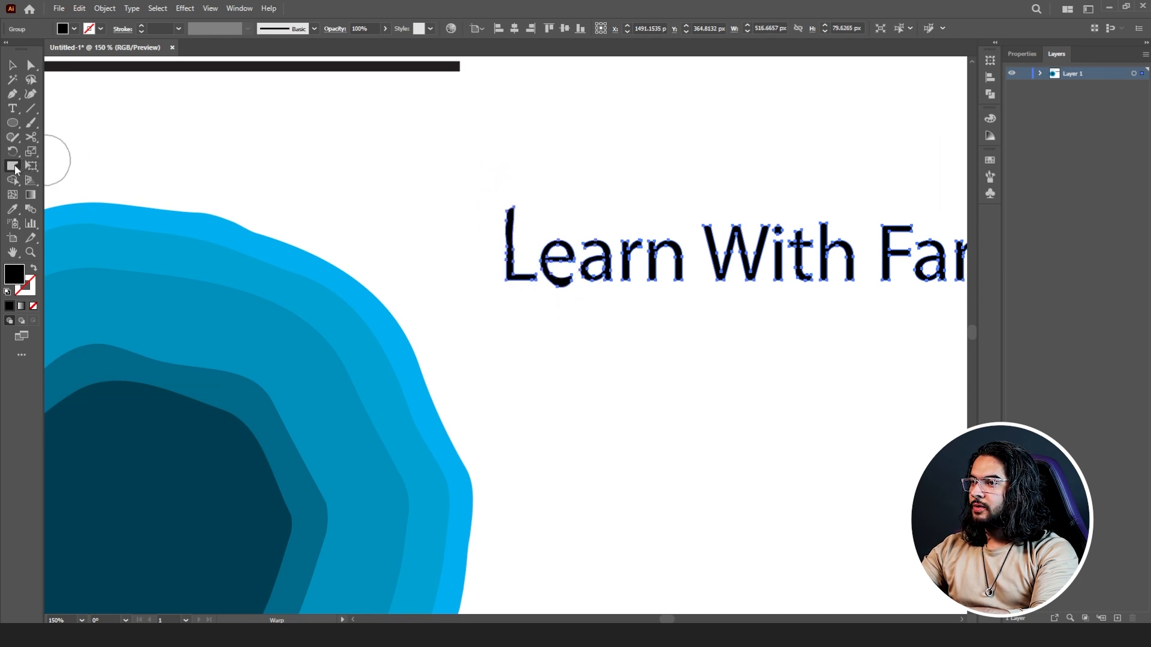
Set the Warp brush to 20 px wide and 20 px high, distort the letters across the whole text, and deselect it
double_click(12, 166)
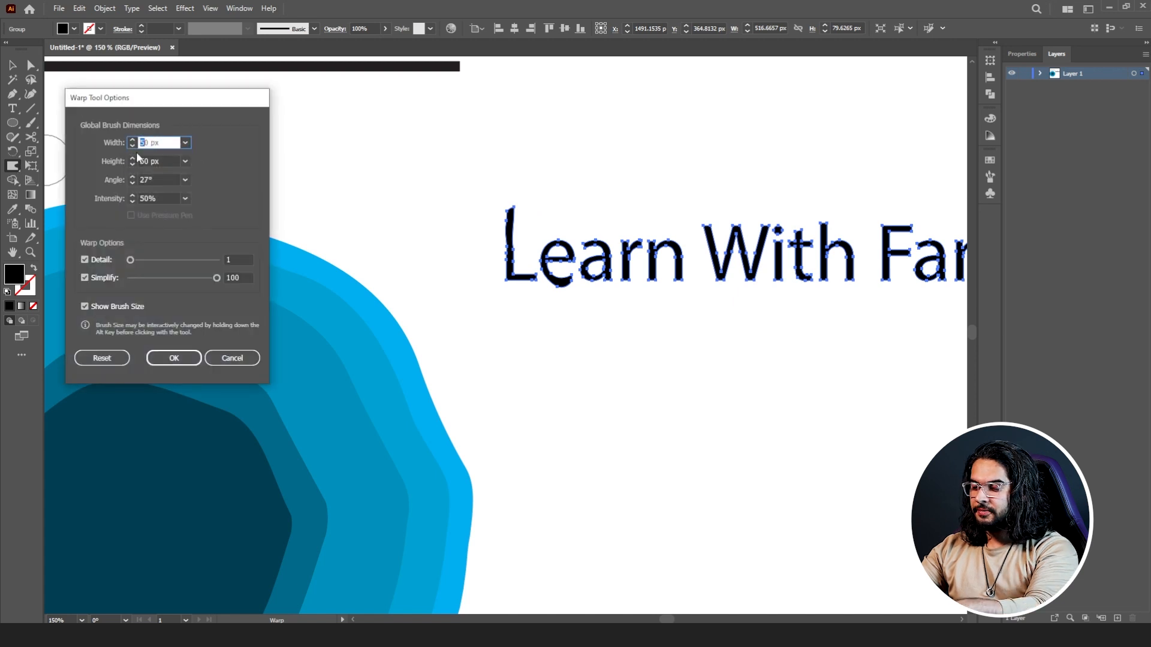
left_click_drag(140, 161, 145, 161)
type("2")
left_click(174, 358)
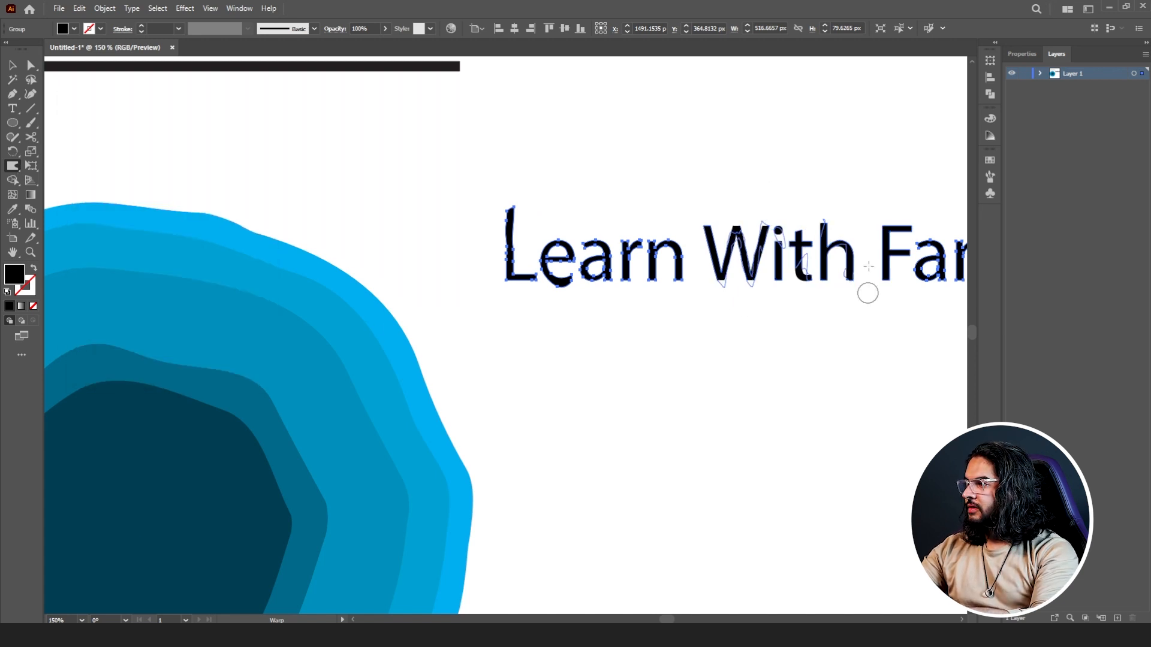
left_click_drag(900, 289, 663, 308)
mouse_move(780, 259)
left_mouse_down()
mouse_move(753, 300)
mouse_move(688, 258)
mouse_move(587, 306)
mouse_move(509, 236)
mouse_move(406, 293)
mouse_move(296, 297)
mouse_move(273, 269)
left_mouse_up()
key("v")
left_click(370, 148)
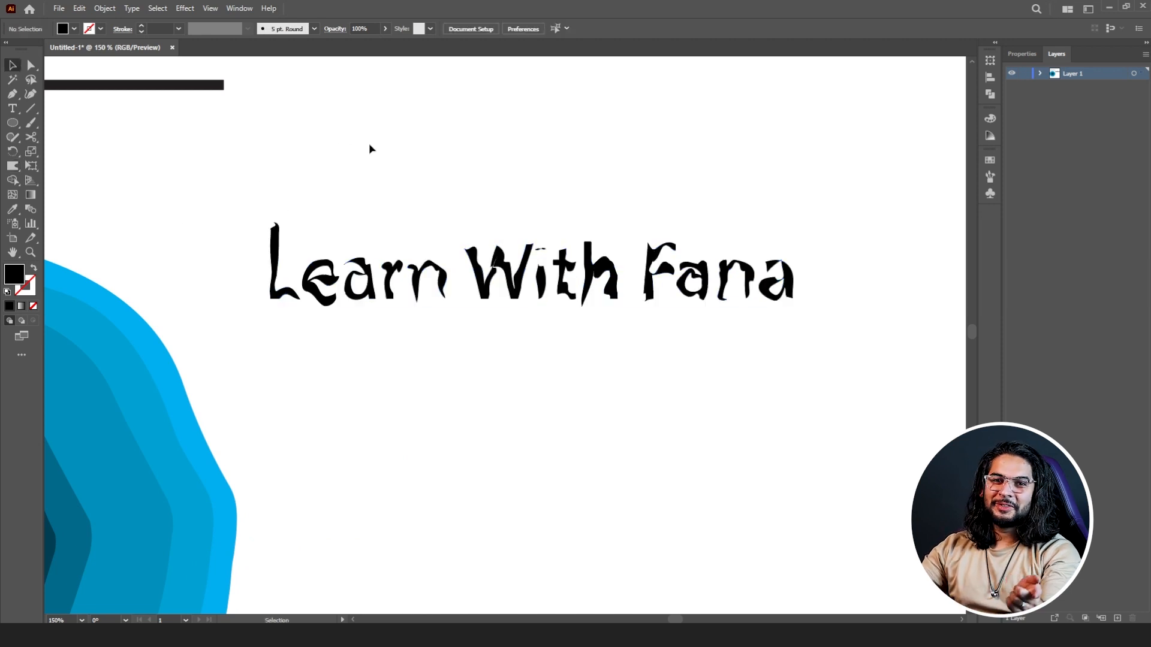
Undo the fine warping made across the outlined text
left_click(13, 170)
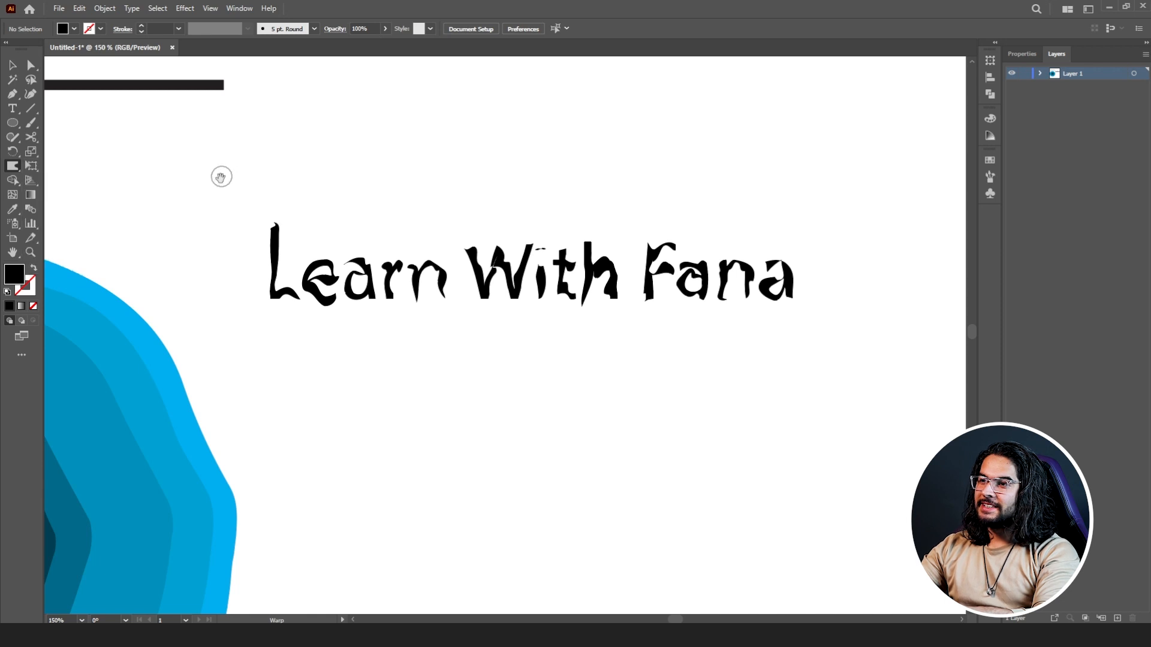
scroll(435, 177, "down", 4)
scroll(445, 172, "up", 2)
key("ctrl+z")
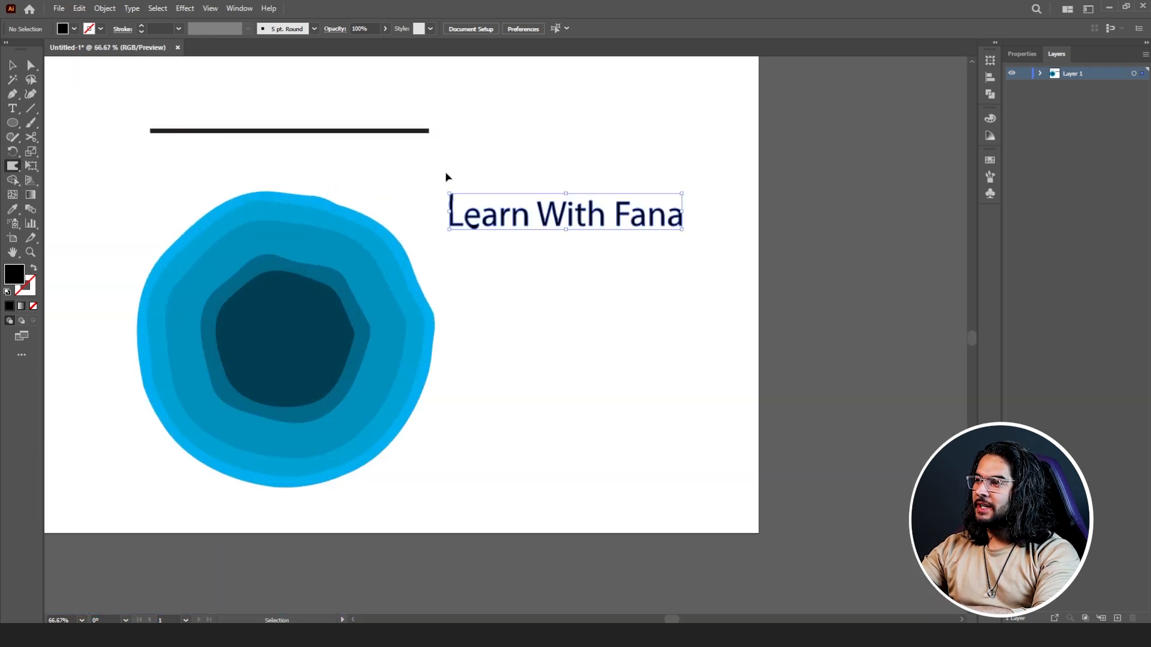
Switch to the Twirl tool and set its brush to 150 px wide and 150 px high
left_click(13, 173)
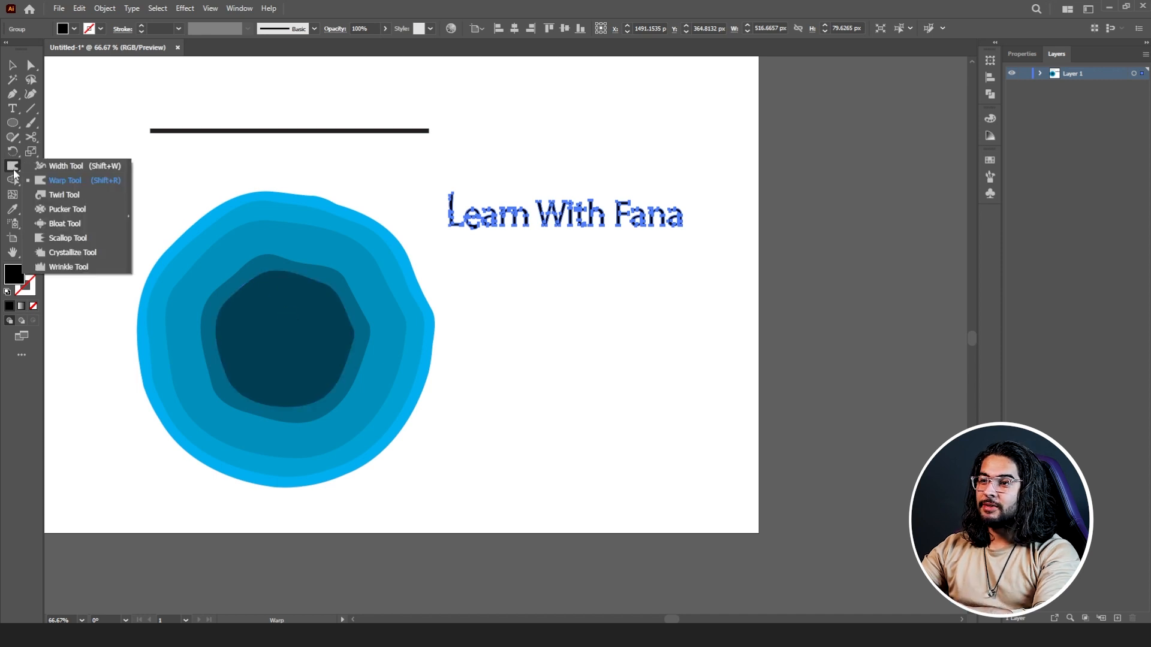
left_click(91, 202)
key("ctrl+plus")
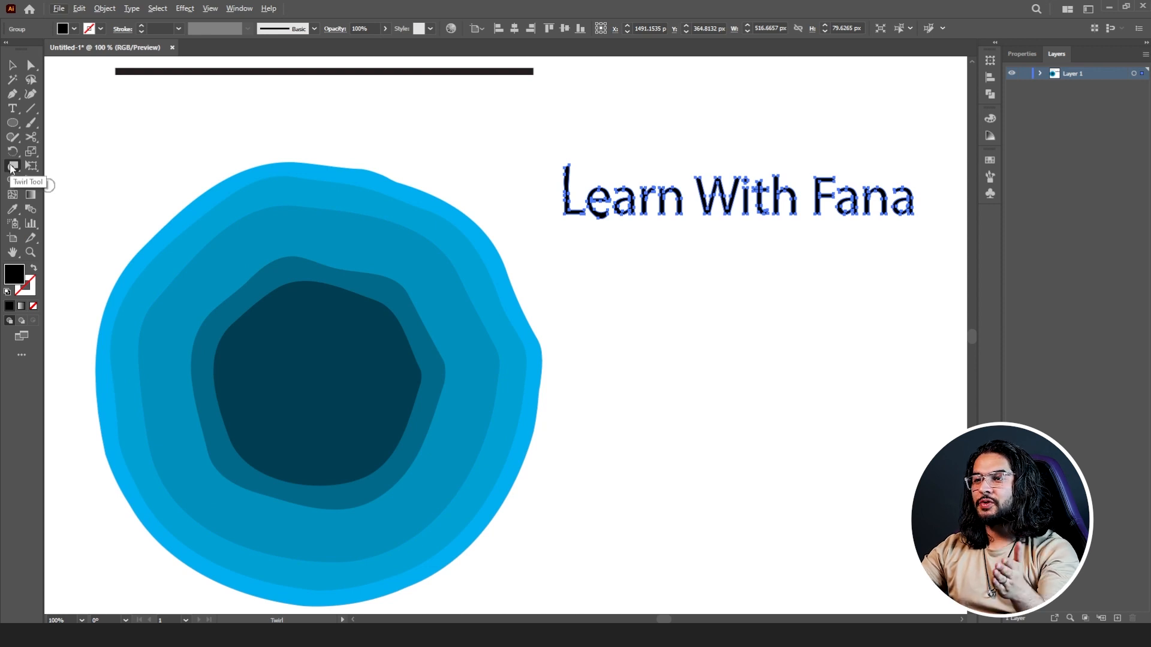
double_click(12, 167)
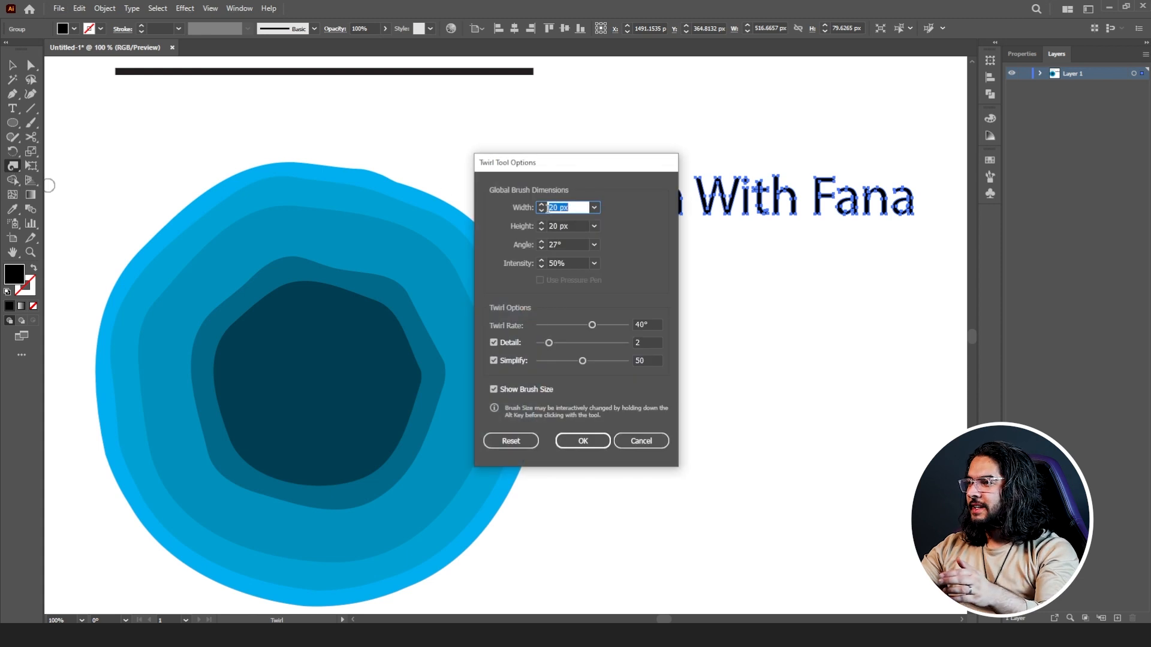
left_click_drag(553, 208, 552, 226)
type("15")
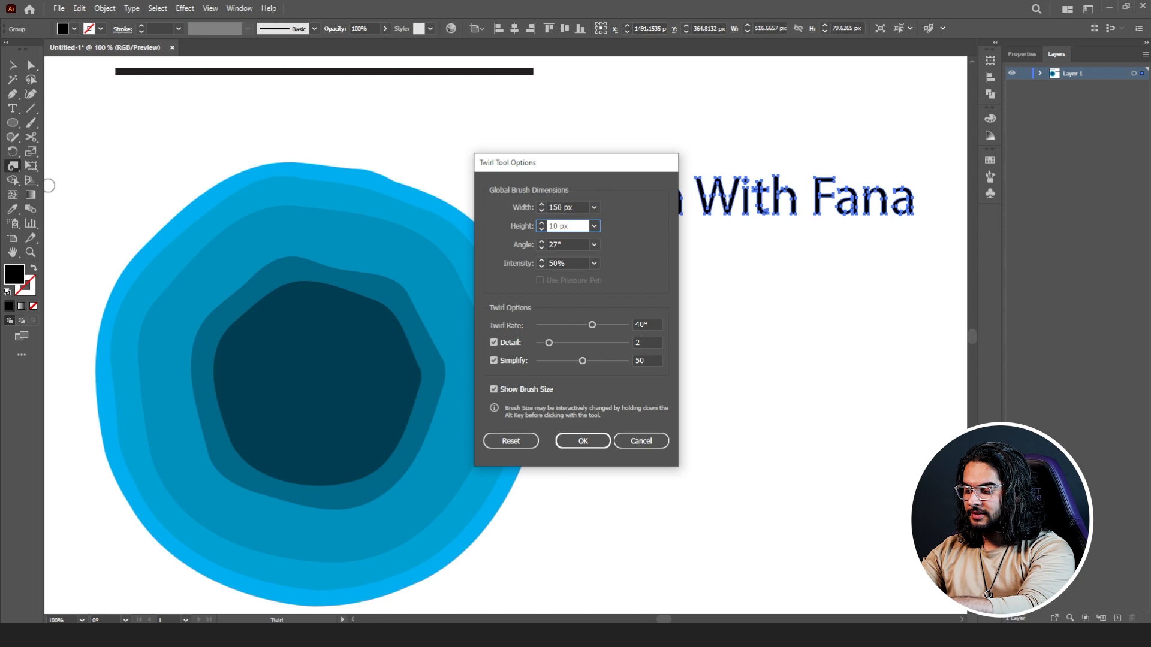
left_click(584, 446)
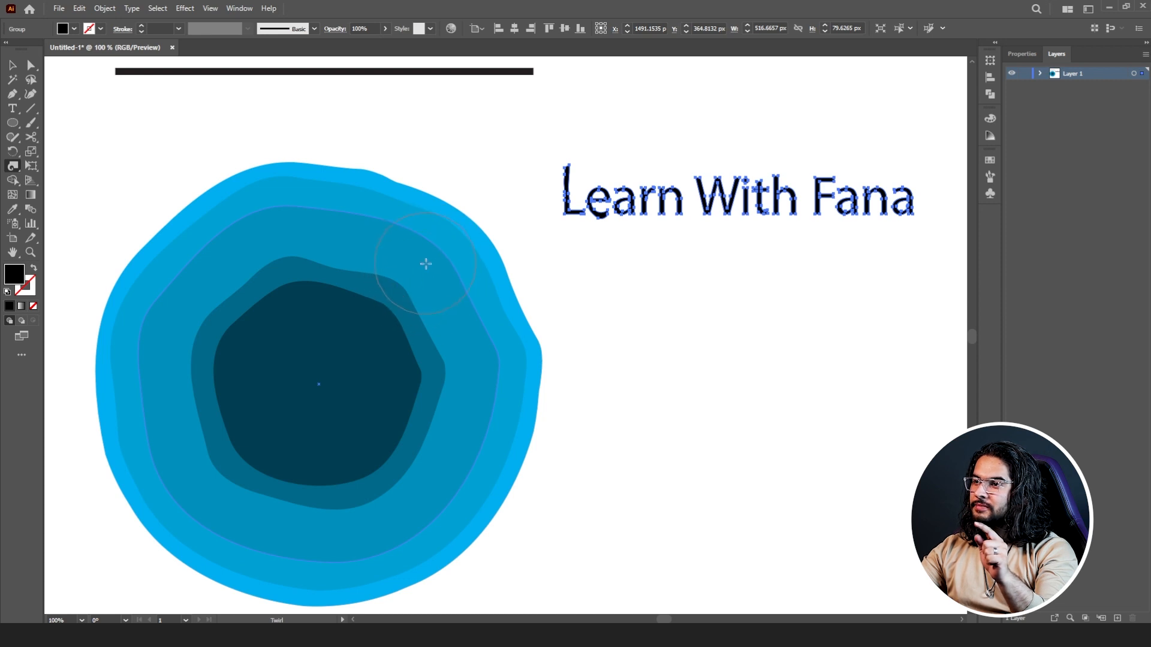
Review the Twirl brush's dimensions and intensity settings and leave them without applying changes
double_click(12, 165)
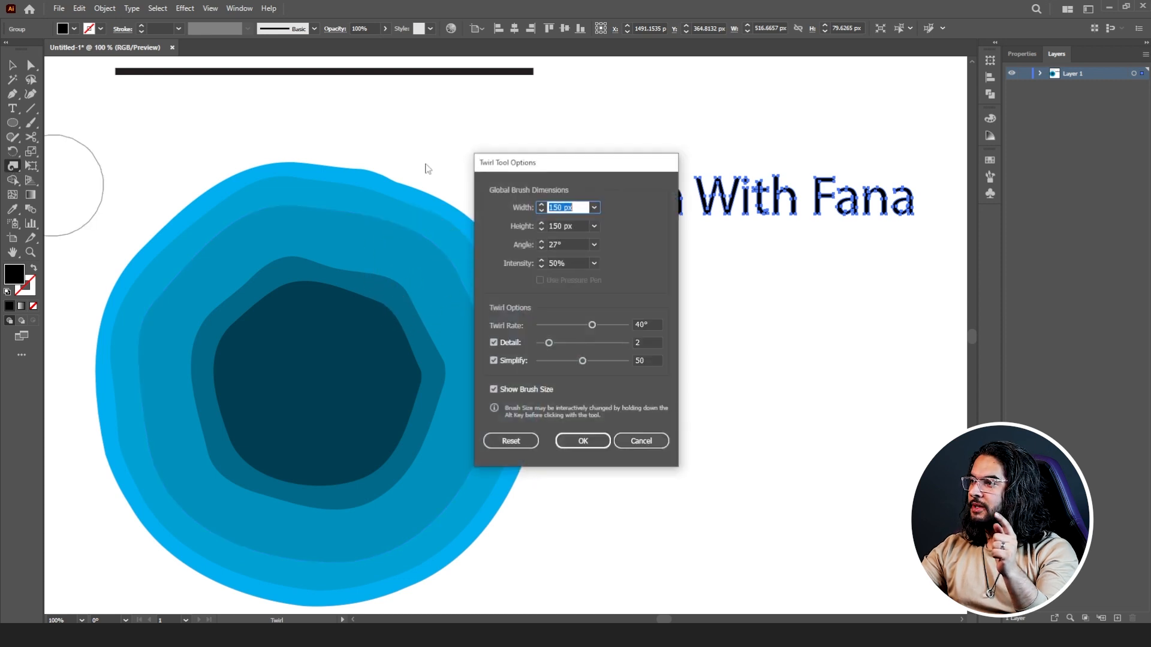
left_click(551, 264)
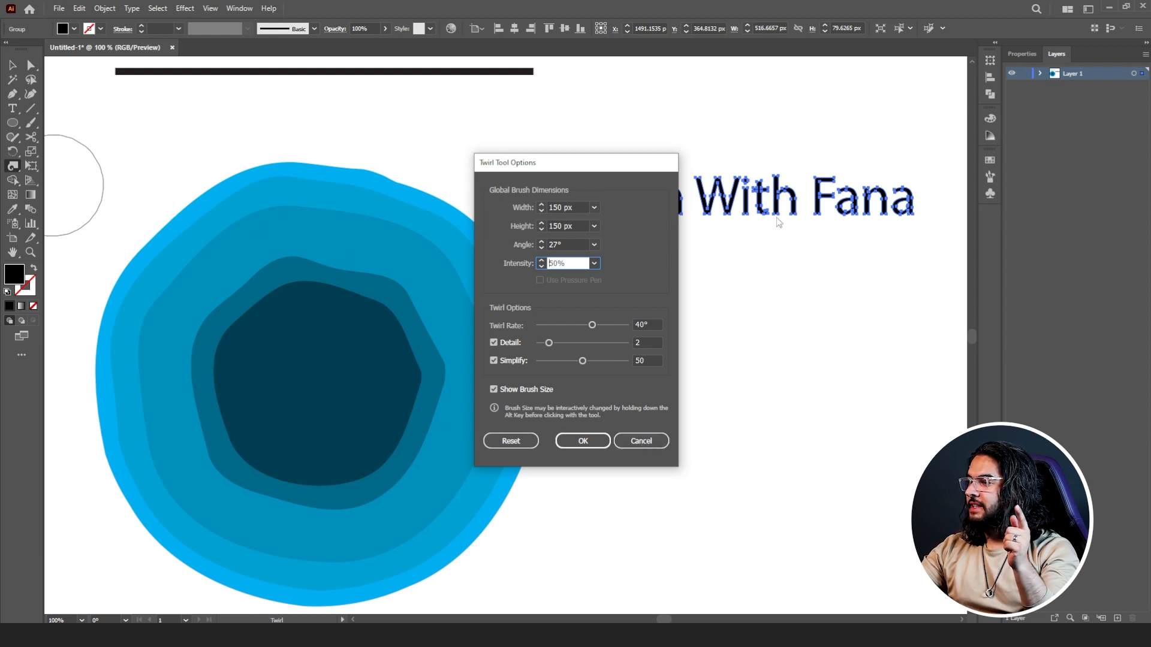
left_click(637, 441)
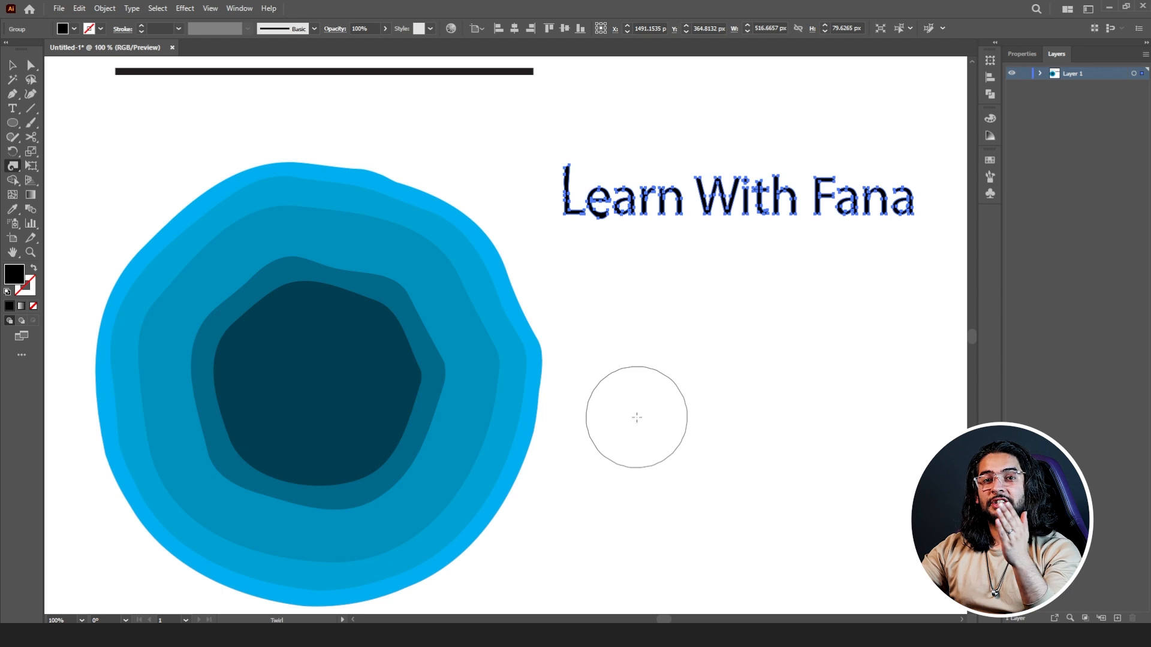
Select the blue circles and twirl five spots around the edge of the dark inner shapes with the Twirl tool
key("v")
left_click(175, 144)
left_click(358, 328)
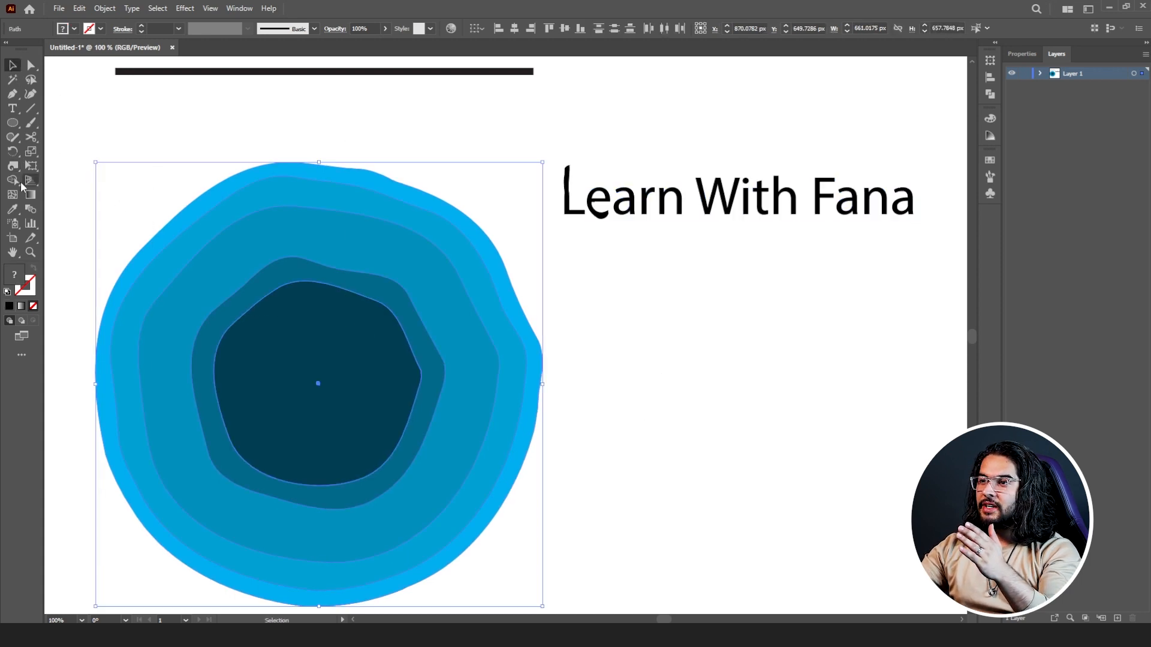
left_click(13, 170)
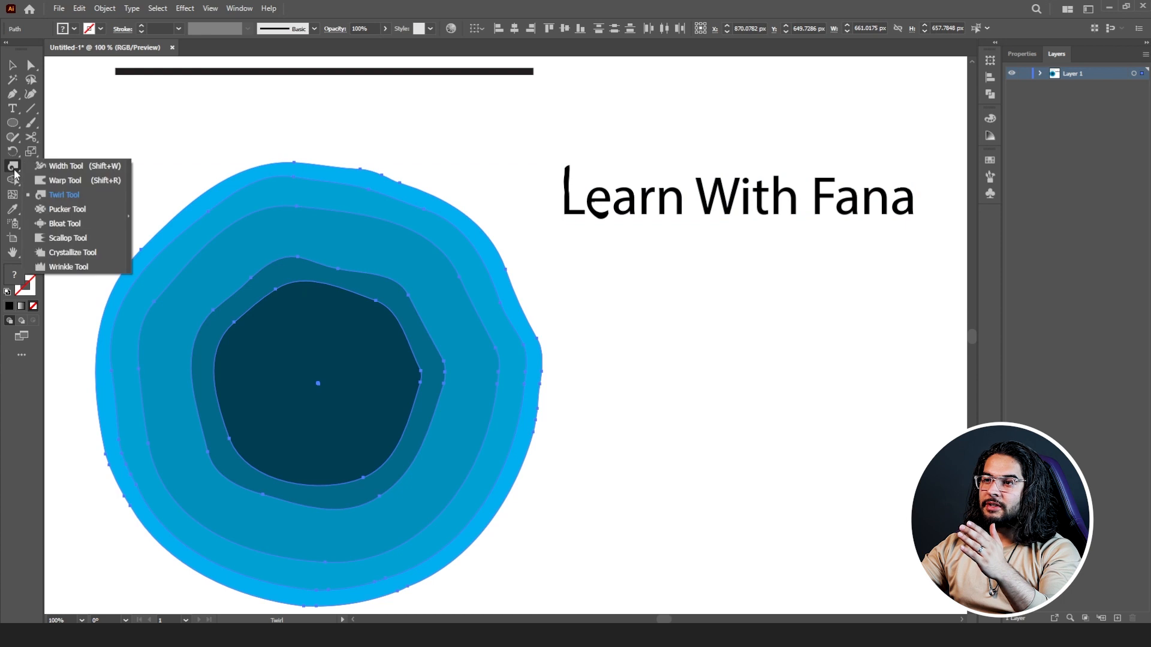
left_click(65, 194)
left_click_drag(408, 310, 408, 310)
left_click_drag(223, 351, 224, 350)
left_click_drag(239, 465, 240, 464)
left_click_drag(358, 471, 358, 471)
left_click_drag(427, 437, 427, 437)
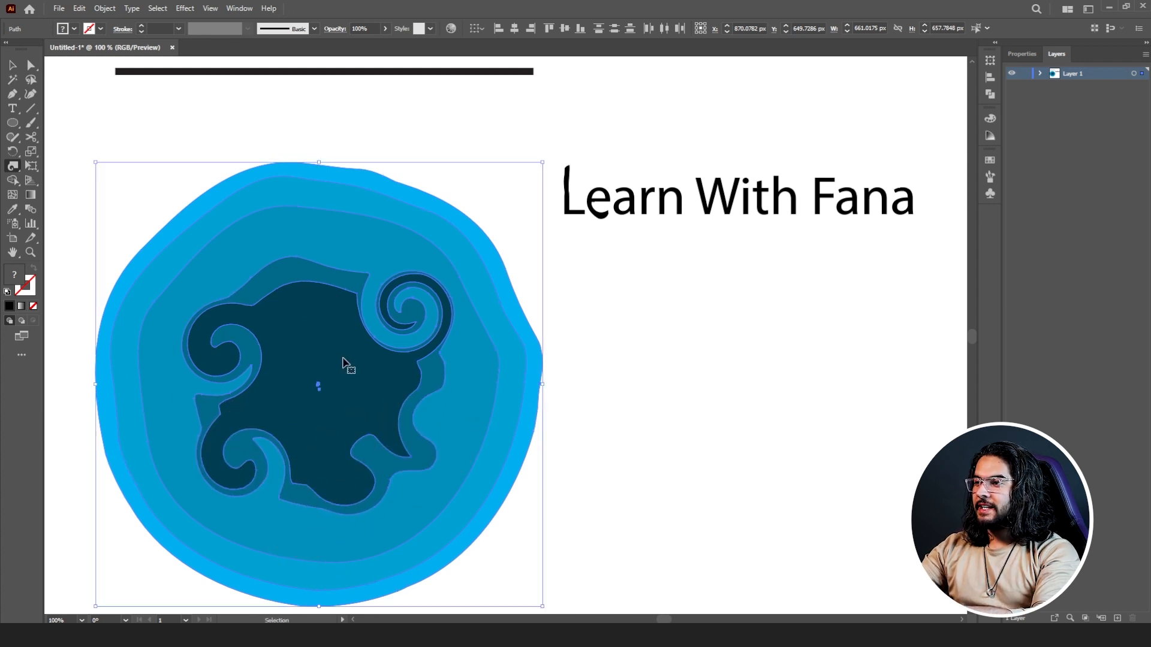
Twirl several spots around the outer blue rings, working from the upper edge counterclockwise to the lower right
left_click_drag(298, 221, 298, 220)
left_click_drag(171, 272, 168, 286)
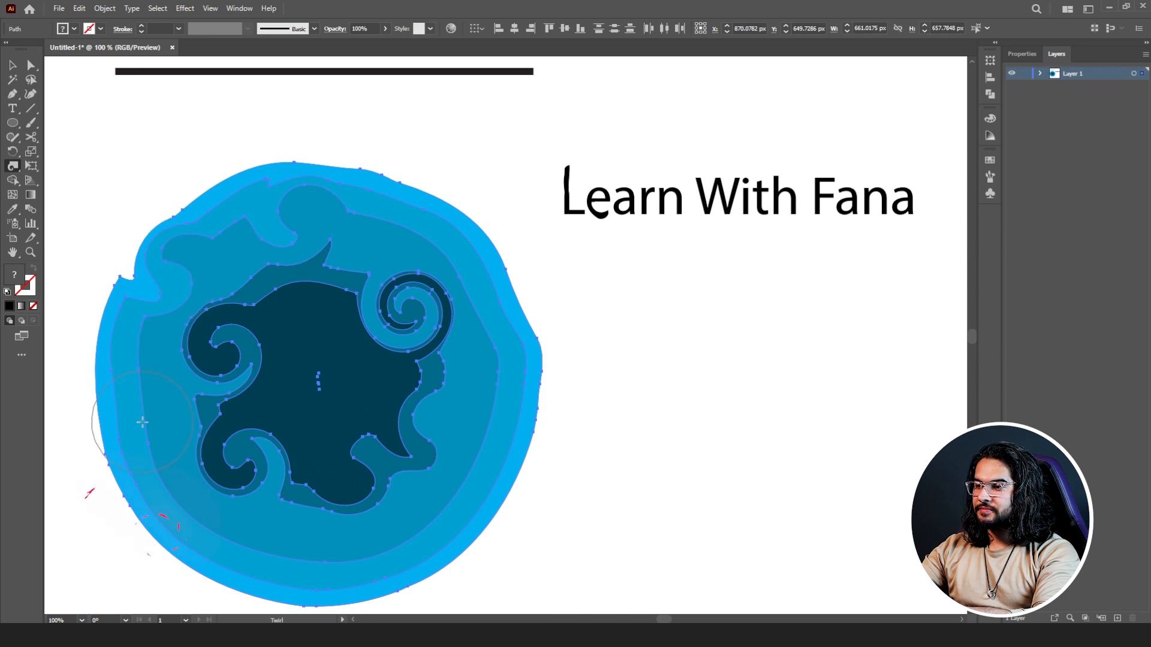
left_click_drag(142, 422, 142, 422)
left_click_drag(286, 565, 288, 562)
left_click_drag(441, 526, 447, 521)
left_click_drag(480, 466, 479, 467)
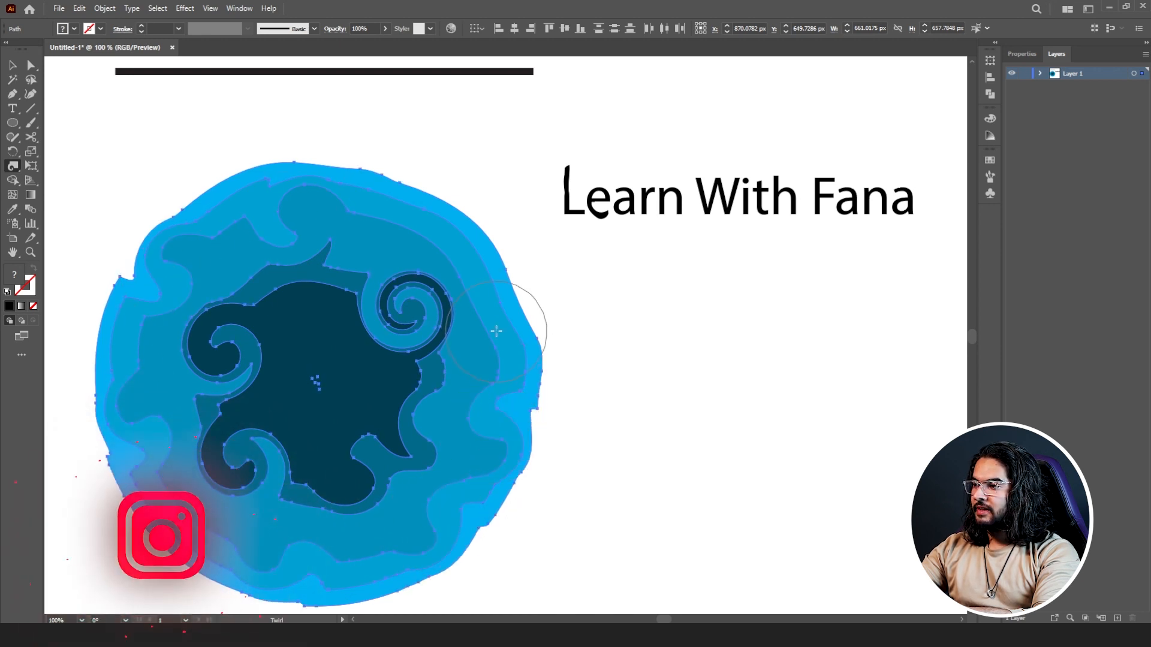
Set the Twirl brush to 550 px wide and 550 px high
double_click(13, 167)
left_click(551, 207)
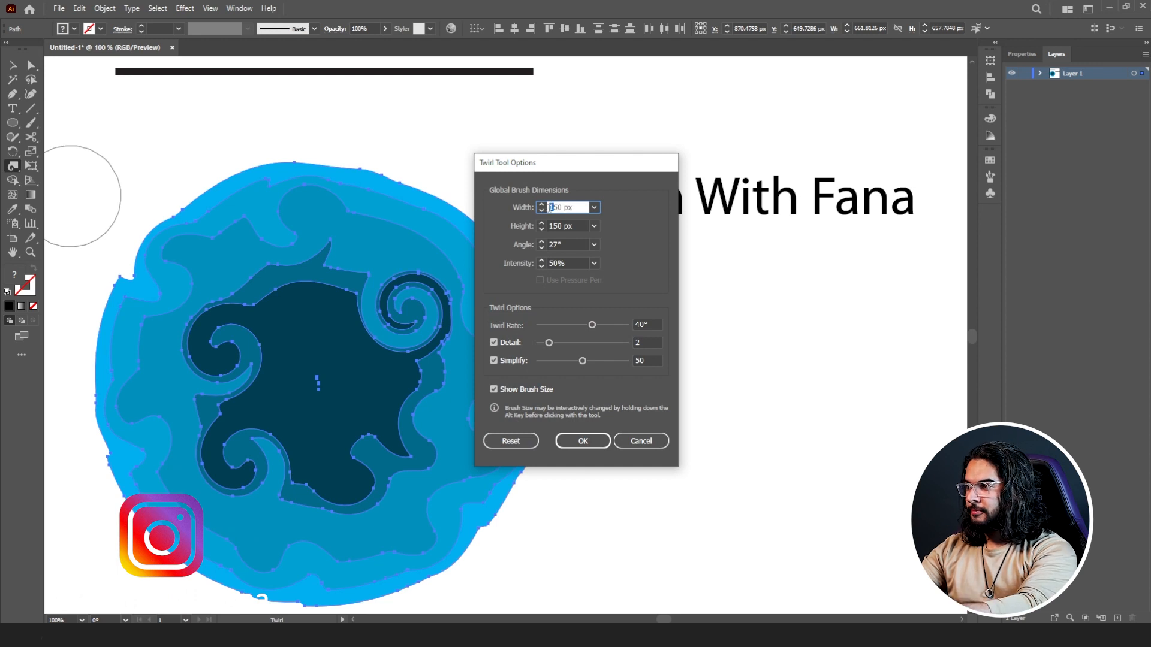
left_click(552, 226)
key("BackSpace")
type("5")
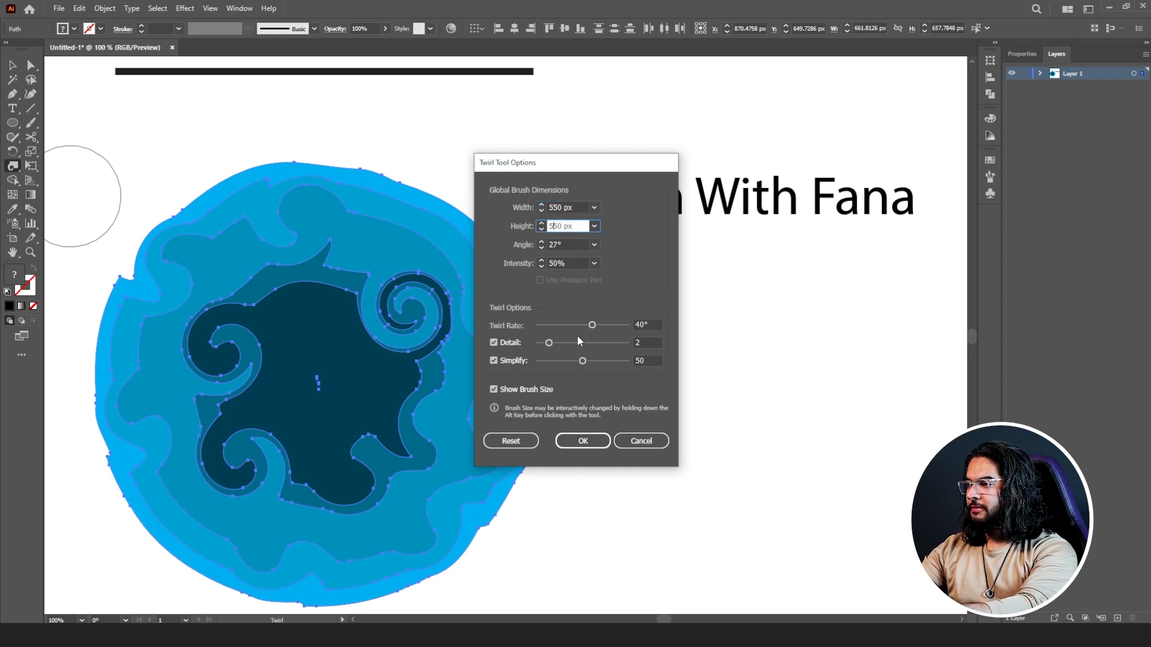
left_click(586, 440)
Swirl the middle of the blue circles with the enlarged Twirl brush and deselect the artwork
left_click_drag(313, 391, 315, 384)
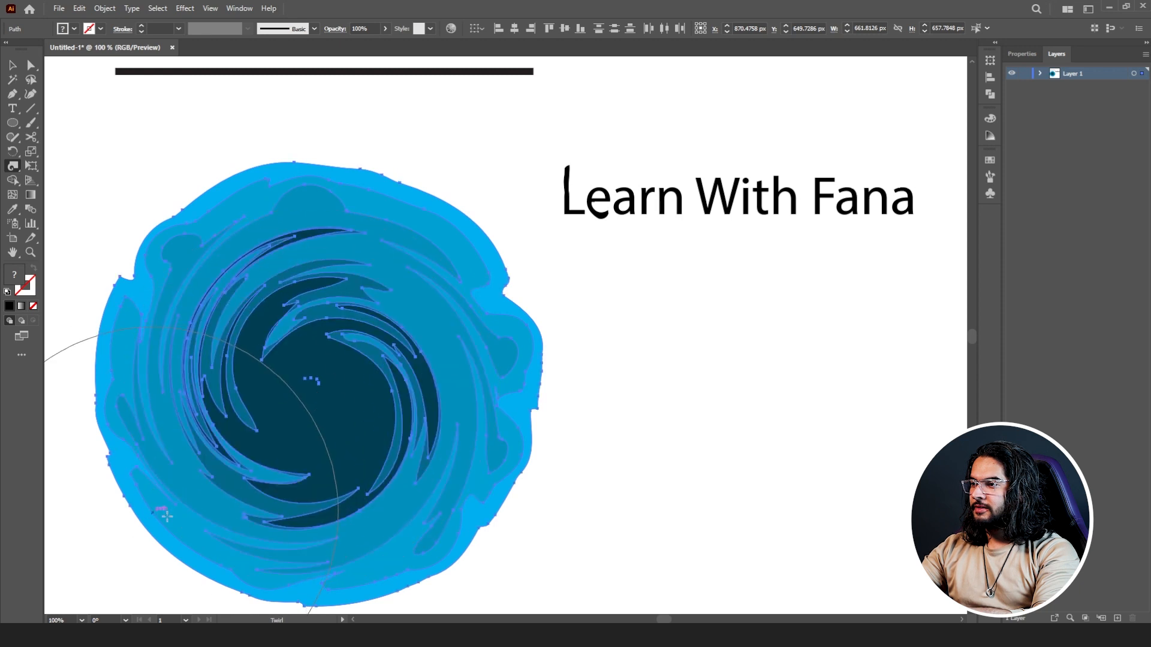
key("ctrl+minus")
key("v")
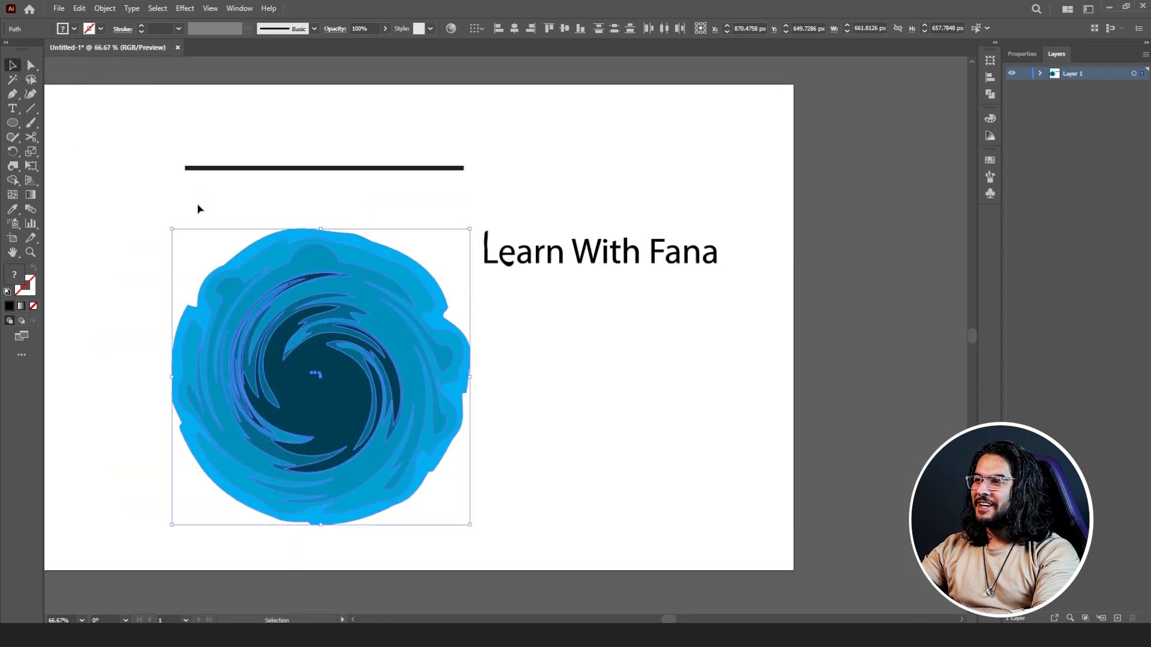
left_click(198, 208)
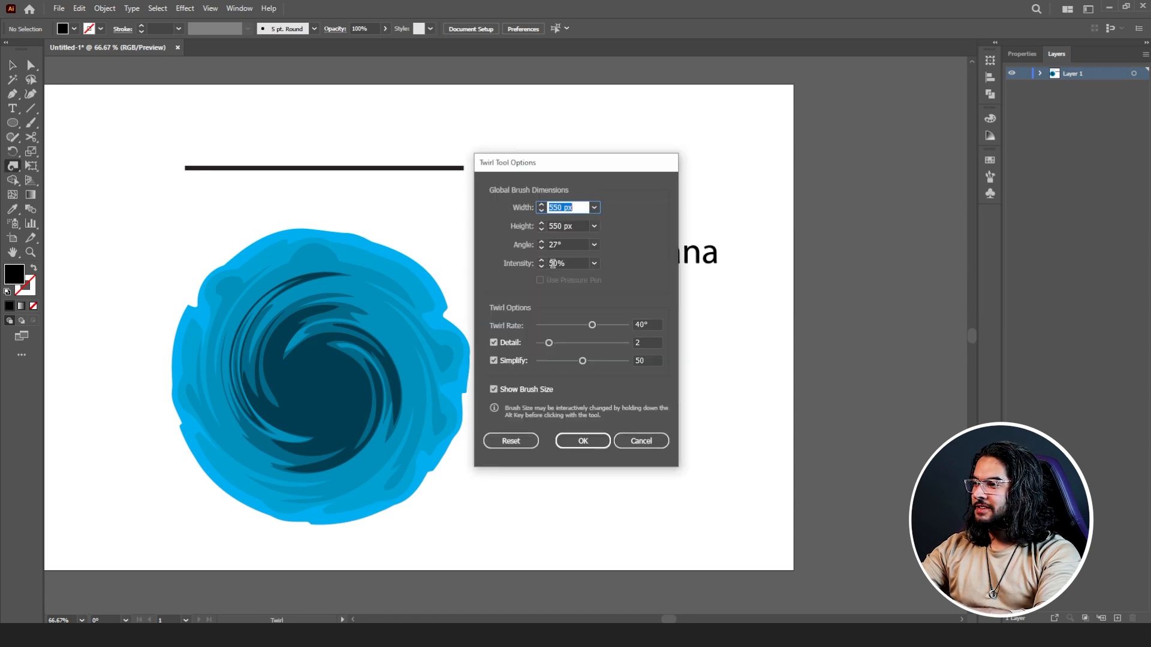
Undo the large swirl and twirl the blue circles again around their centre with an adjusted Twirl brush intensity
left_click(552, 263)
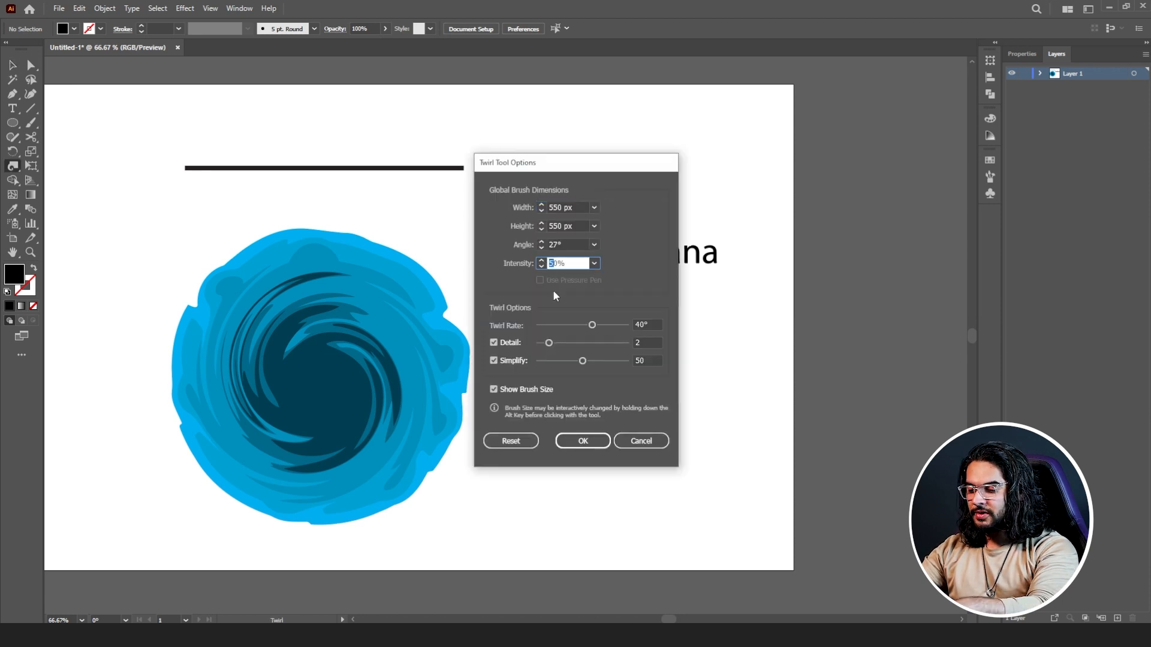
left_click(585, 443)
scroll(331, 311, "up", 1)
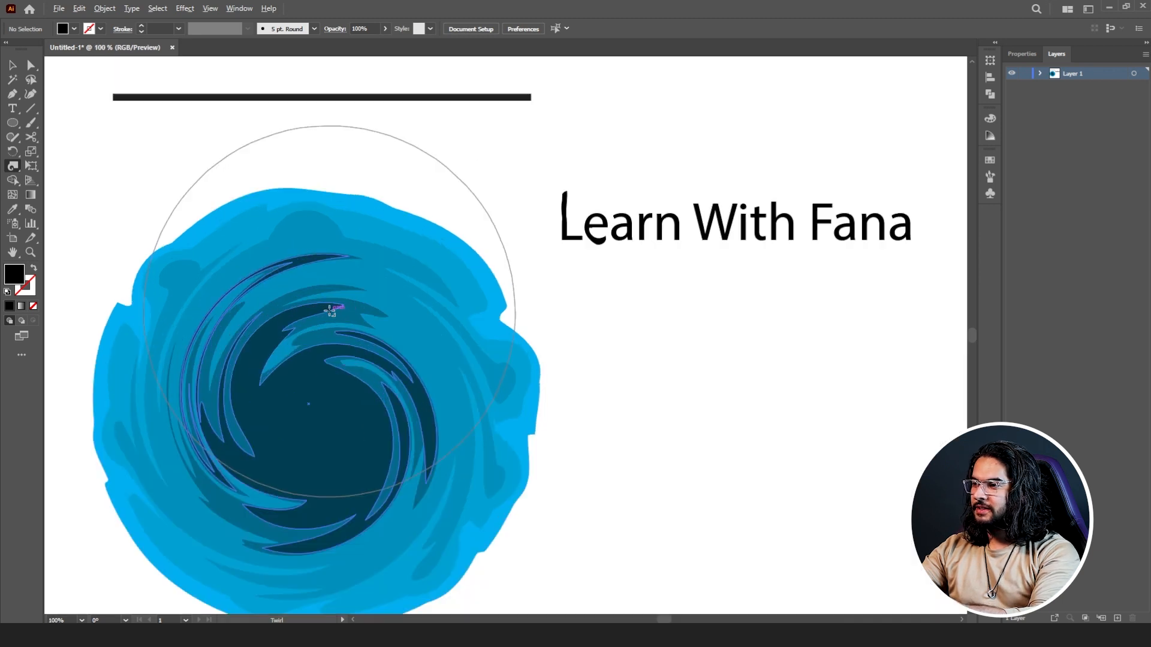
key("ctrl+z")
mouse_move(314, 385)
left_mouse_down()
mouse_move(306, 403)
mouse_move(318, 412)
mouse_move(308, 404)
left_mouse_up()
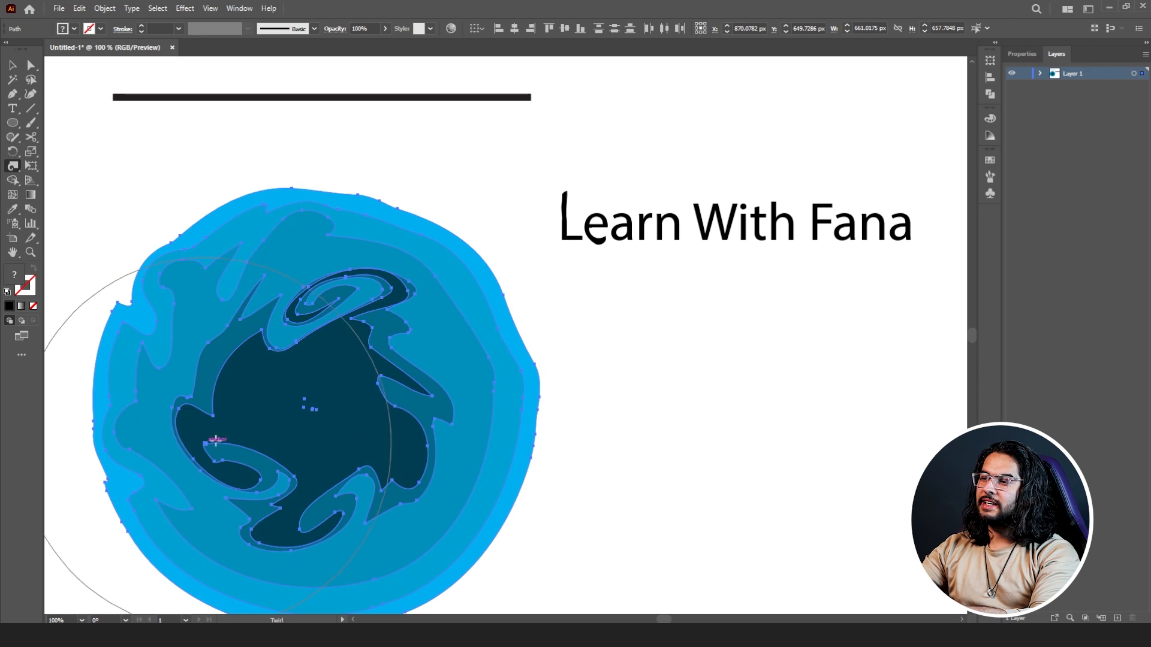
scroll(282, 404, "down", 1)
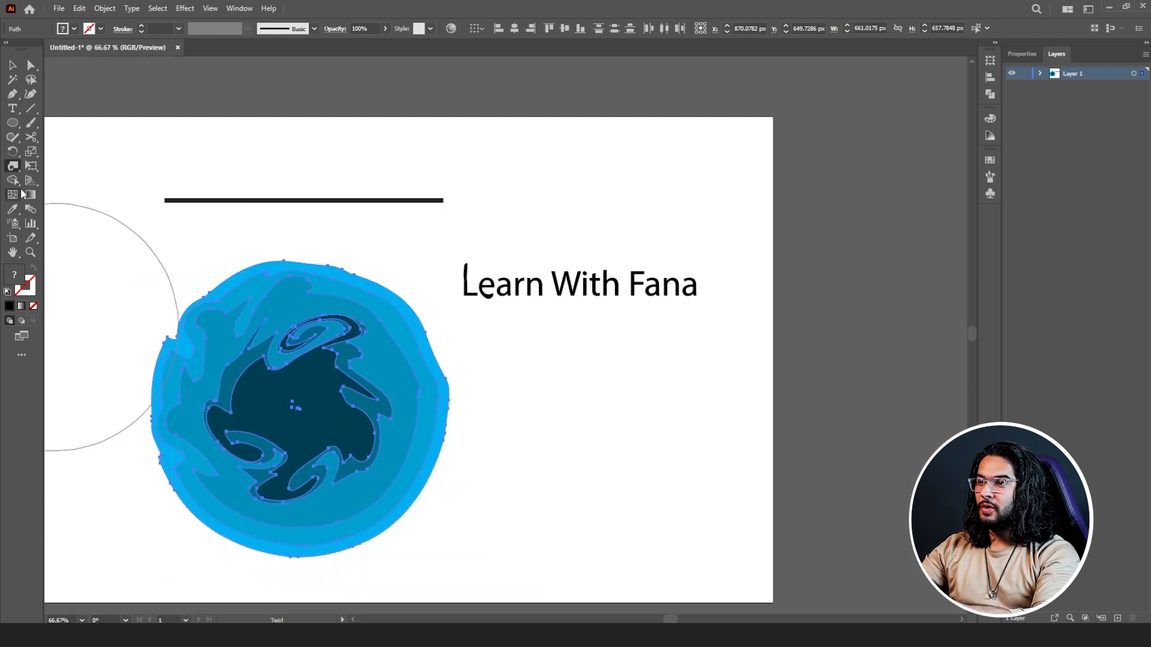
Set the Twirl intensity to 100%, swirl the blue circles around their centre and deselect the artwork
double_click(14, 170)
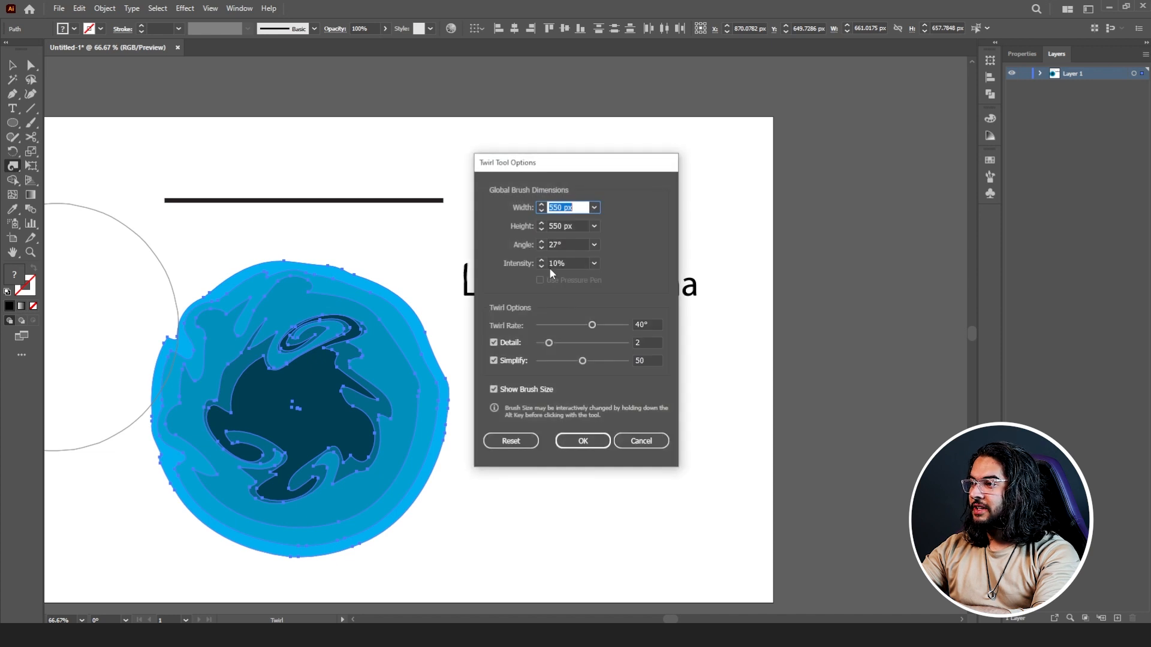
left_click(552, 264)
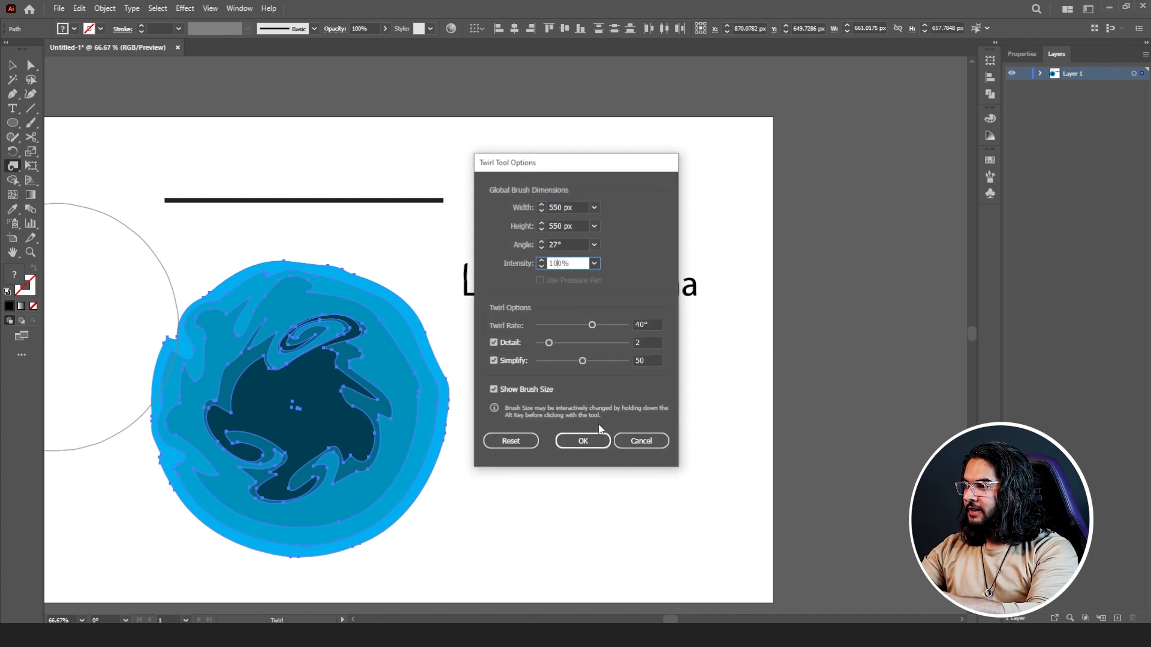
left_click(583, 441)
left_click_drag(298, 403, 298, 402)
left_click(12, 65)
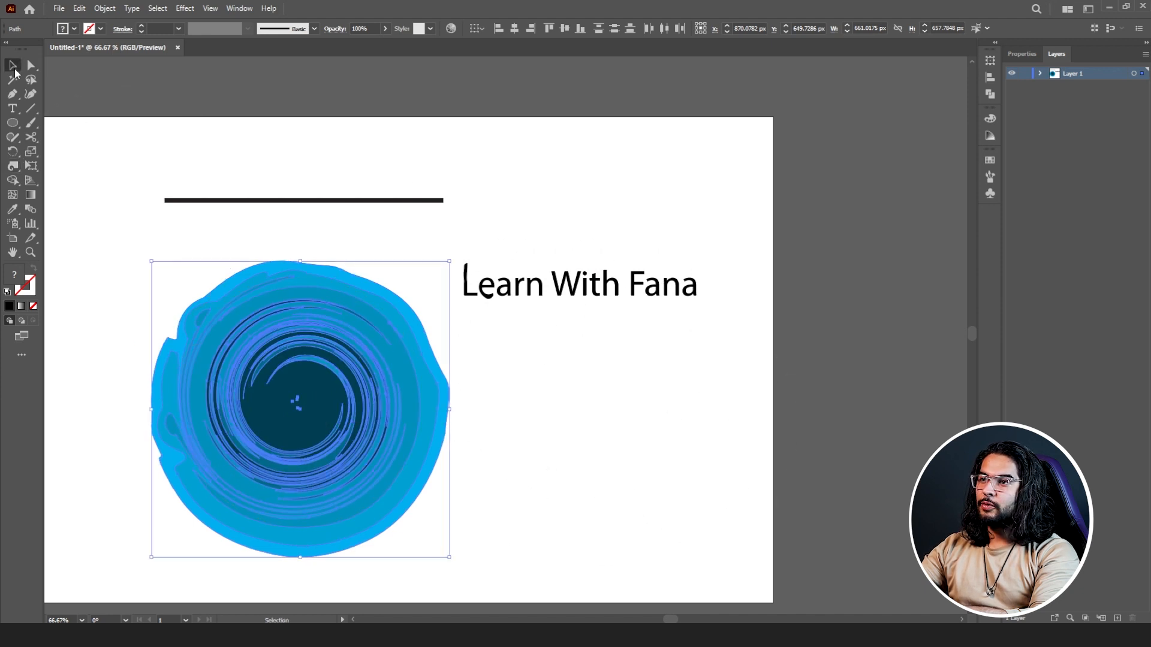
left_click(136, 246)
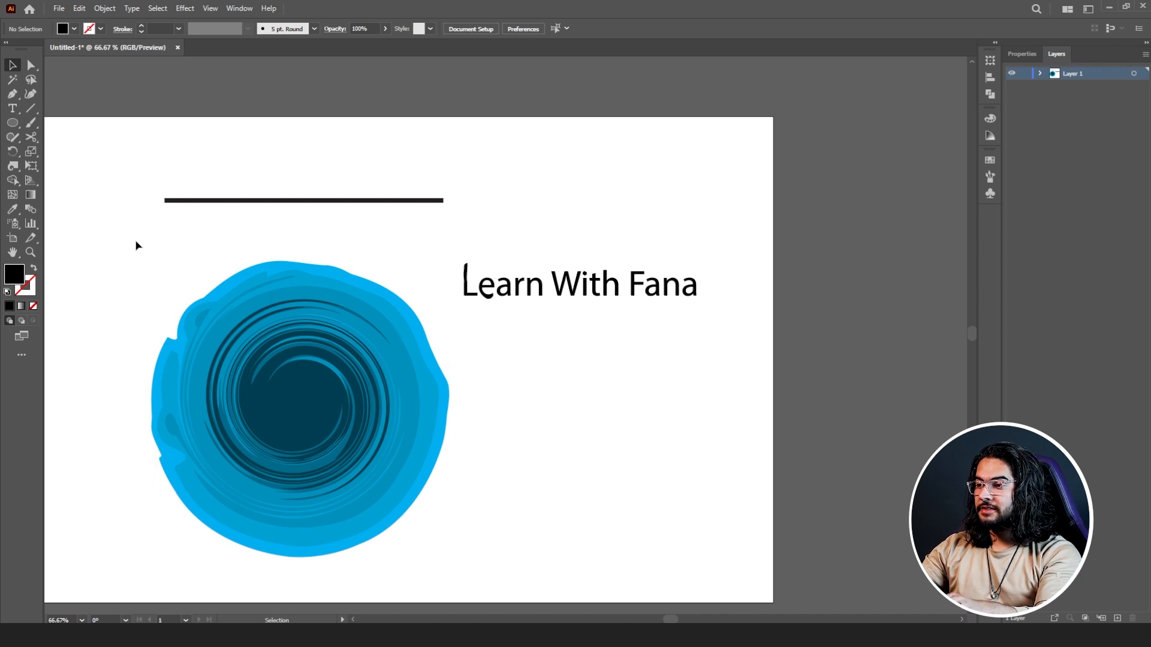
Set the Twirl brush intensity to 10%
scroll(611, 318, "up", 1)
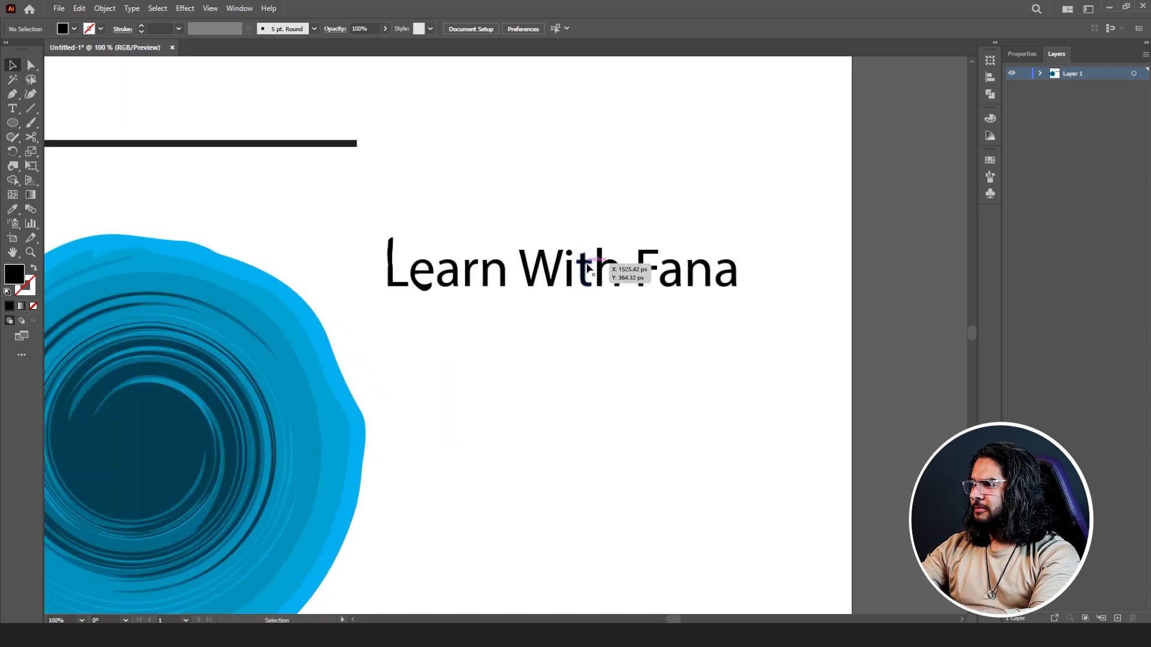
left_click(12, 166)
double_click(13, 167)
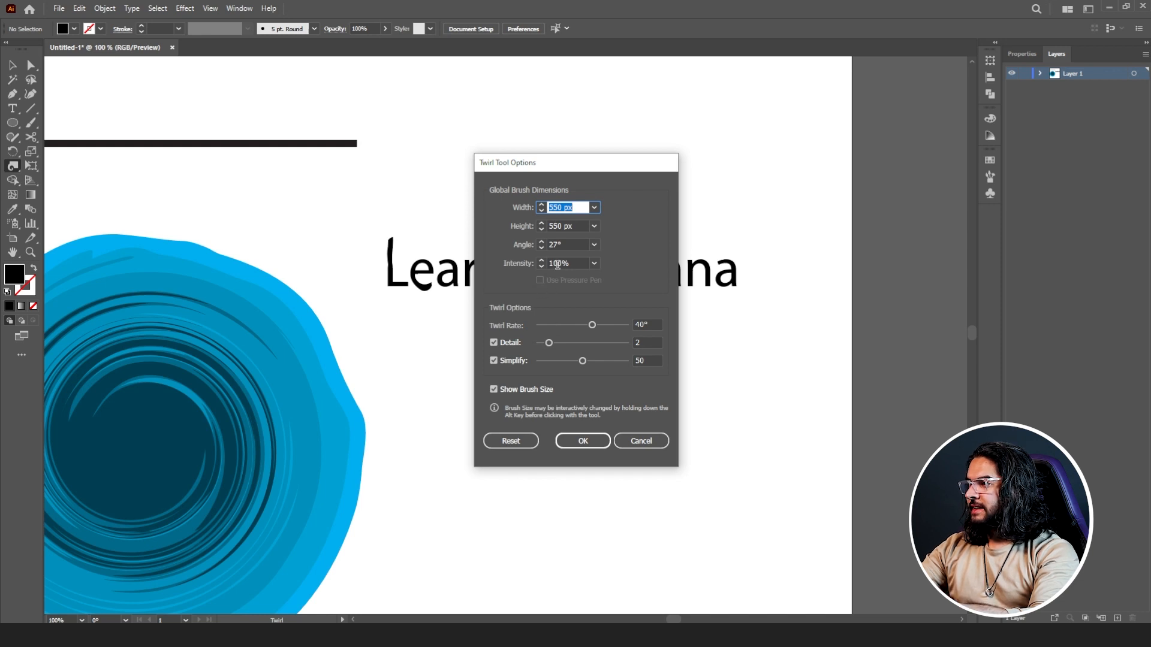
left_click_drag(558, 264, 551, 264)
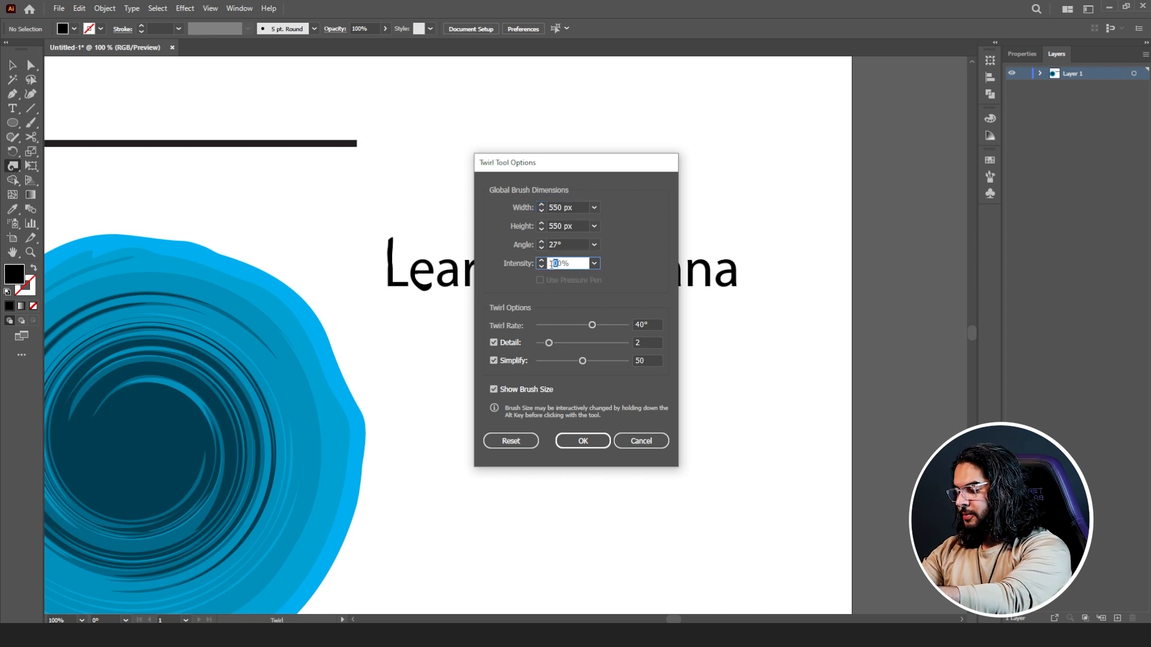
key("Return")
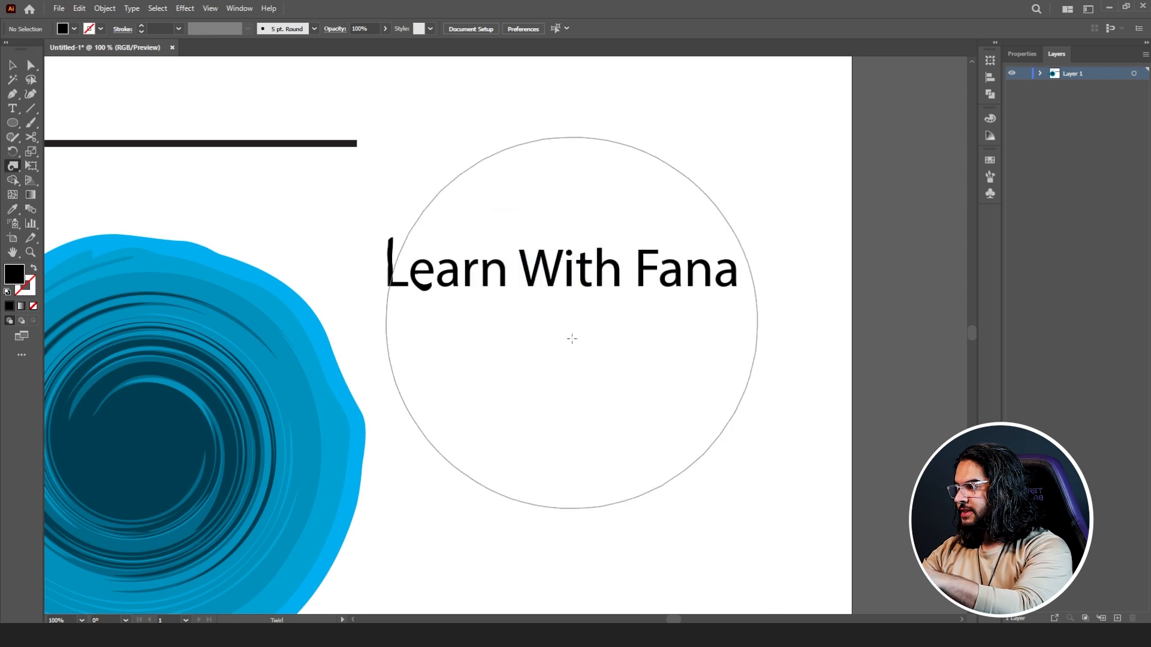
double_click(18, 169)
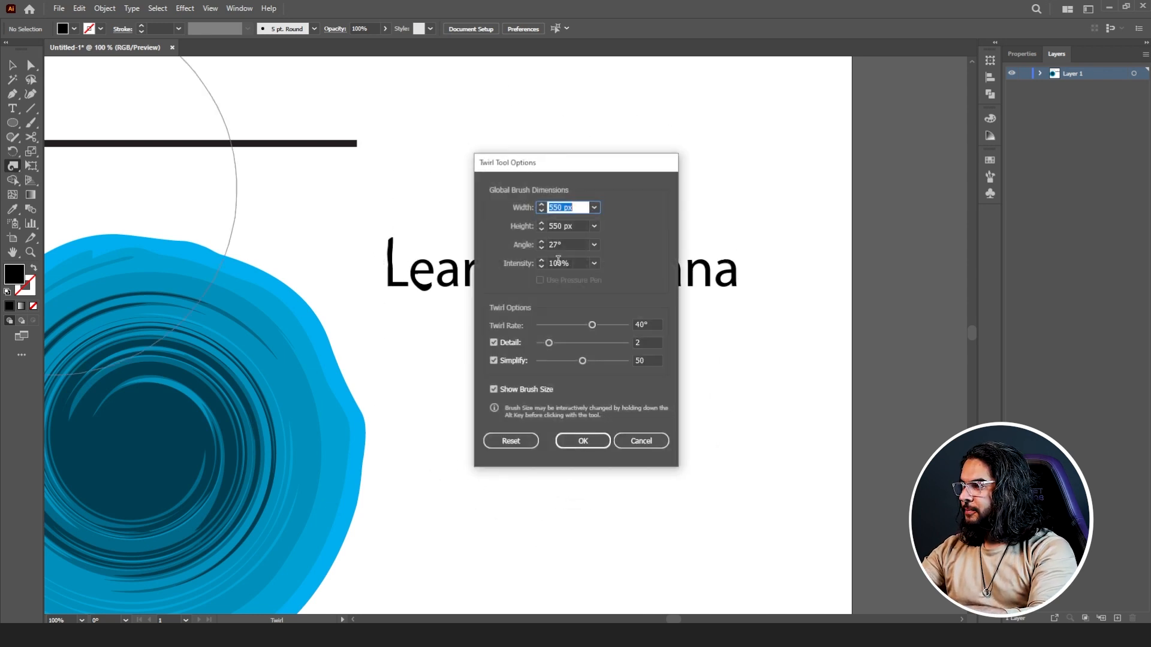
left_click(555, 264)
key("Return")
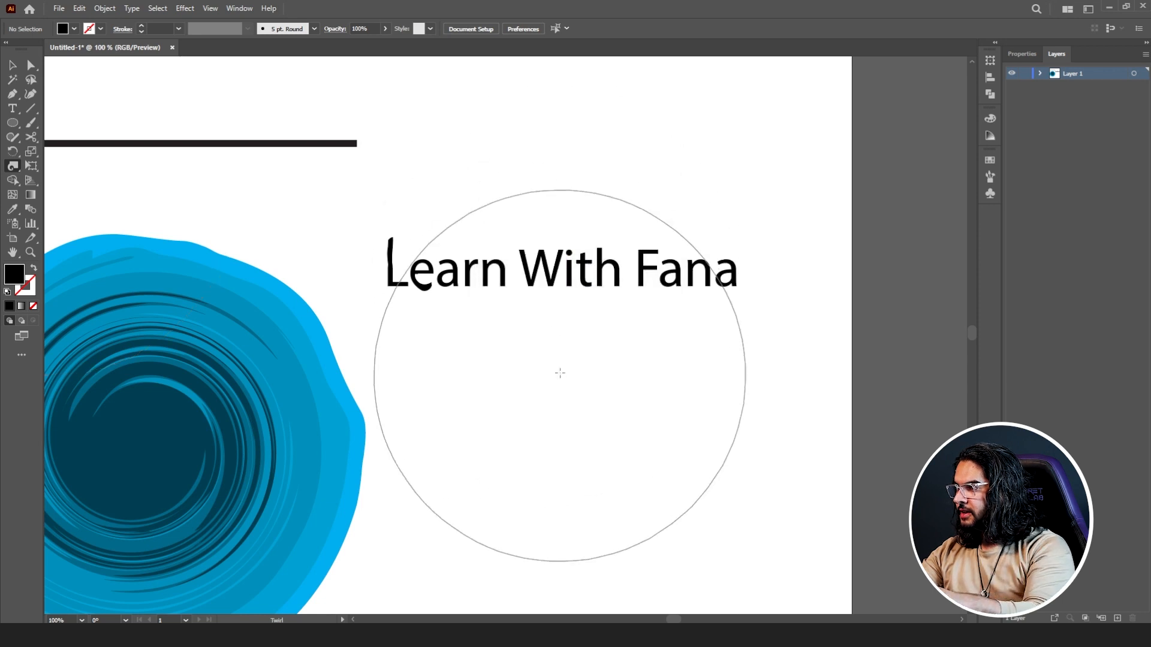
Try the 550 px Twirl brush on the middle of the outlined text and undo the distortion
left_click_drag(565, 264, 566, 264)
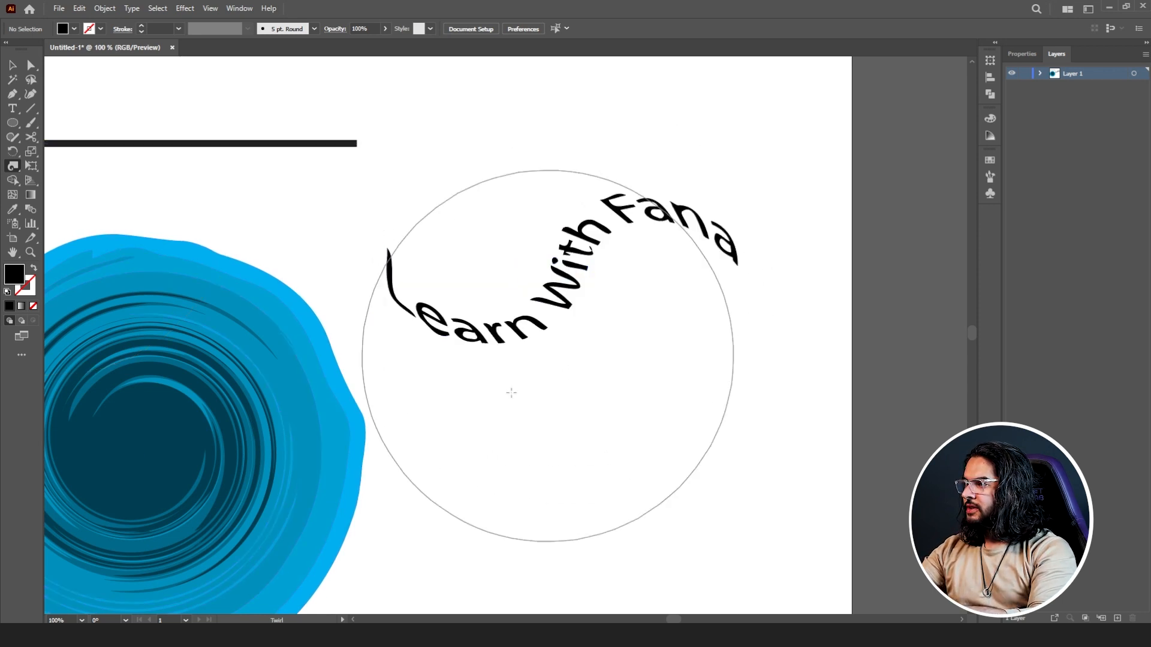
key("v")
left_click_drag(364, 137, 583, 237)
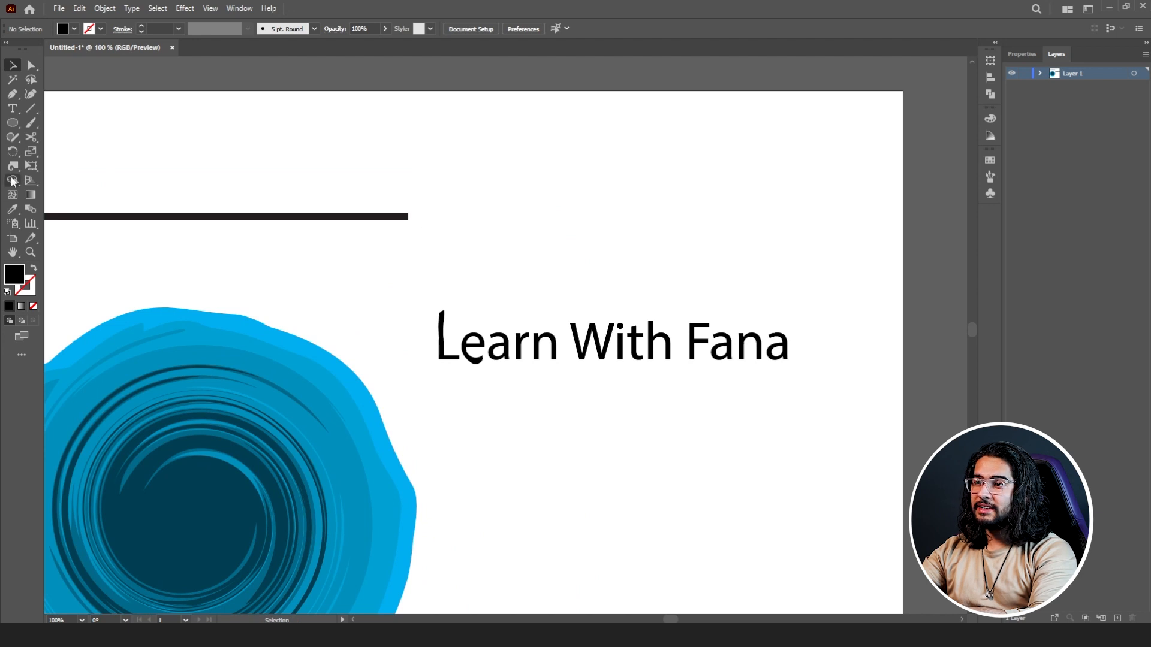
Set the Twirl brush to 50 px wide and 50 px high
double_click(12, 166)
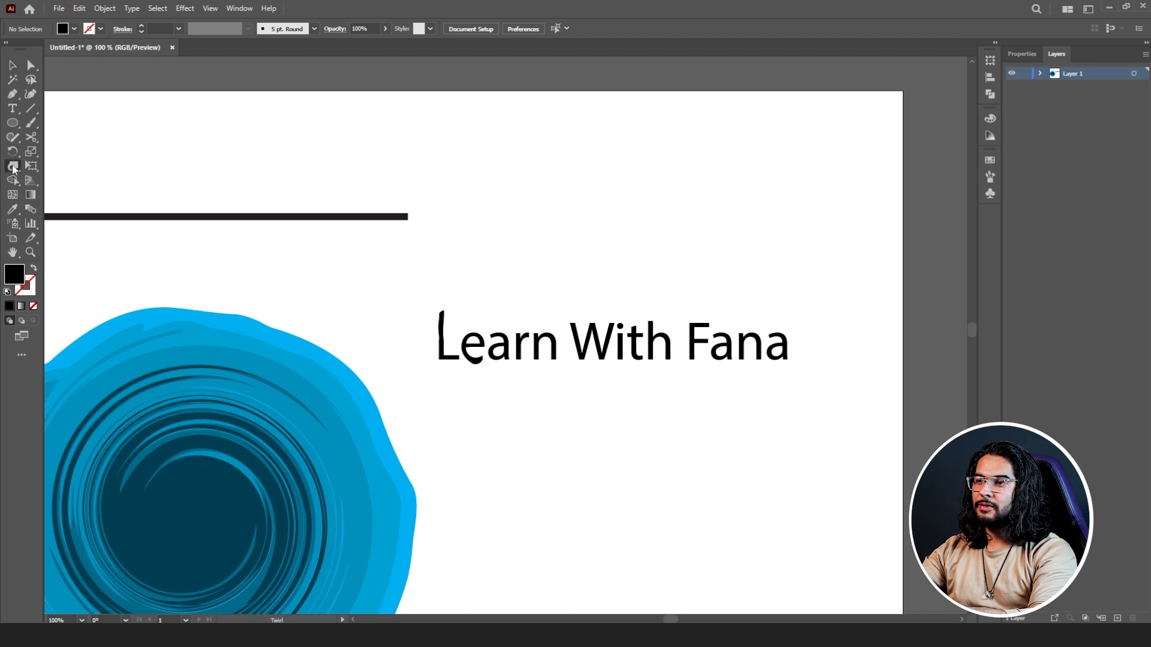
type("50")
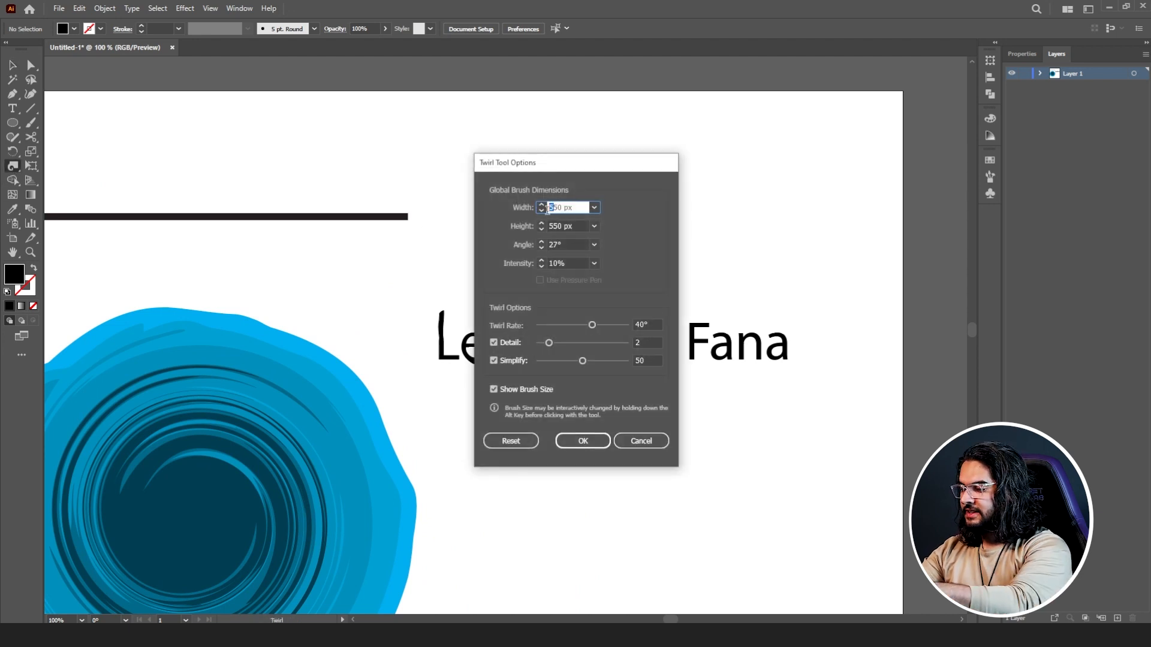
left_click(554, 227)
key("BackSpace")
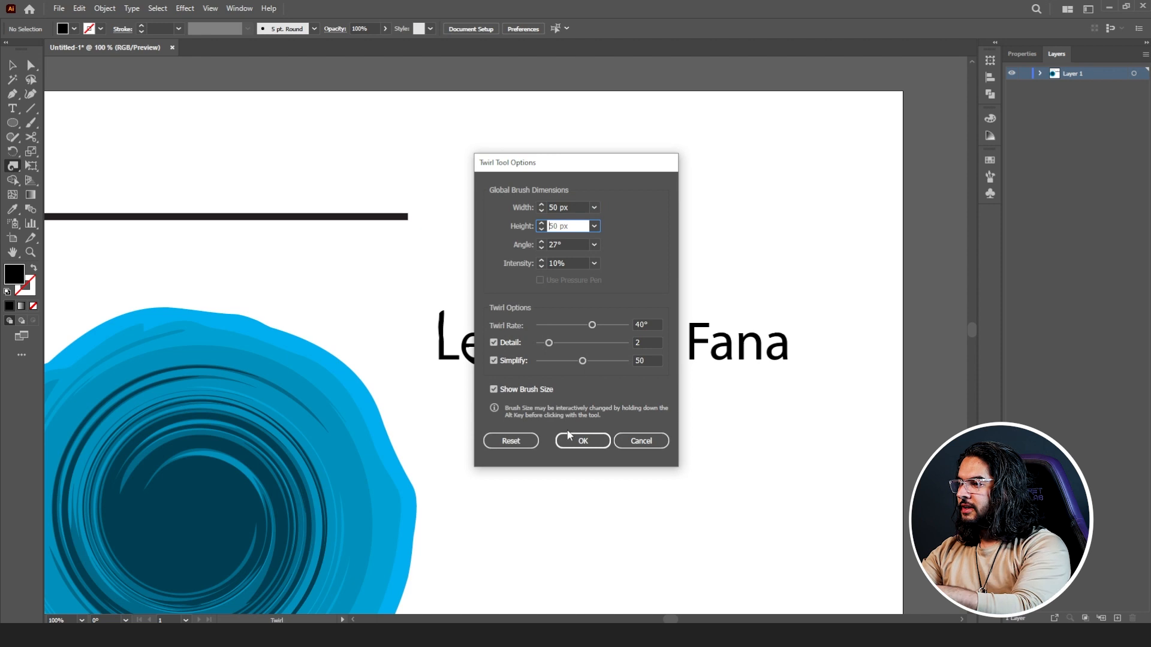
left_click(571, 440)
Twirl several letters of the outlined text individually with the small brush, from the last word back to the first
left_click(724, 342)
left_click(656, 339)
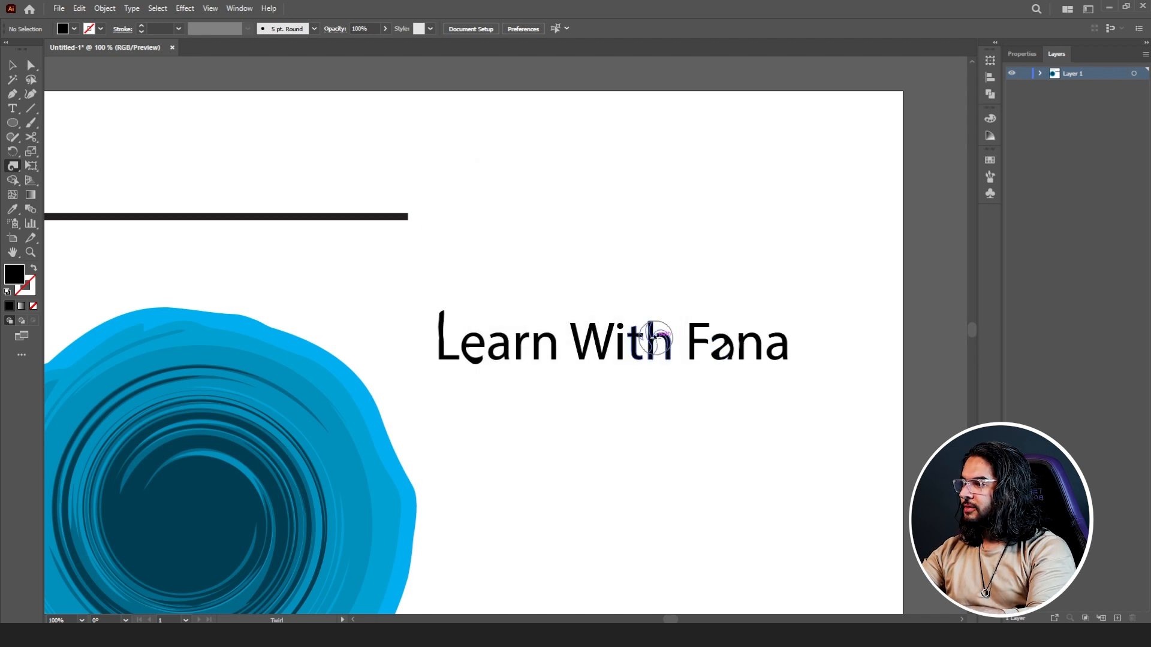
left_click(584, 339)
left_click(517, 341, "ctrl")
Select the horizontal line and twirl five spots along it from its left part to near its right end
left_click_drag(364, 198, 649, 234)
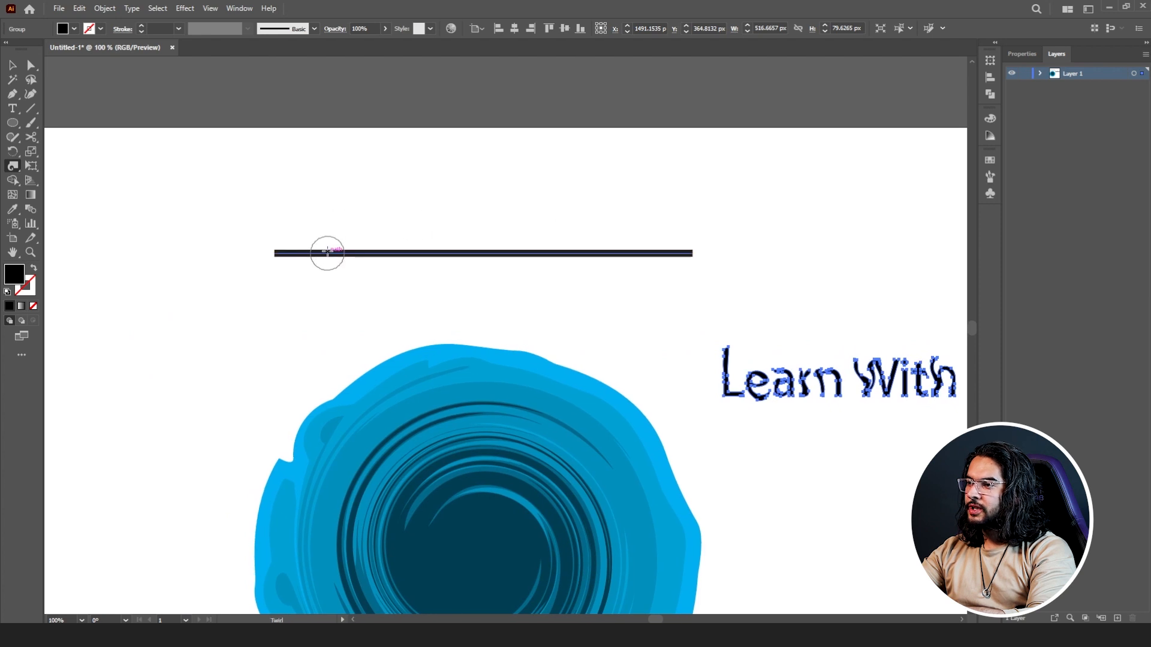
left_click(12, 65)
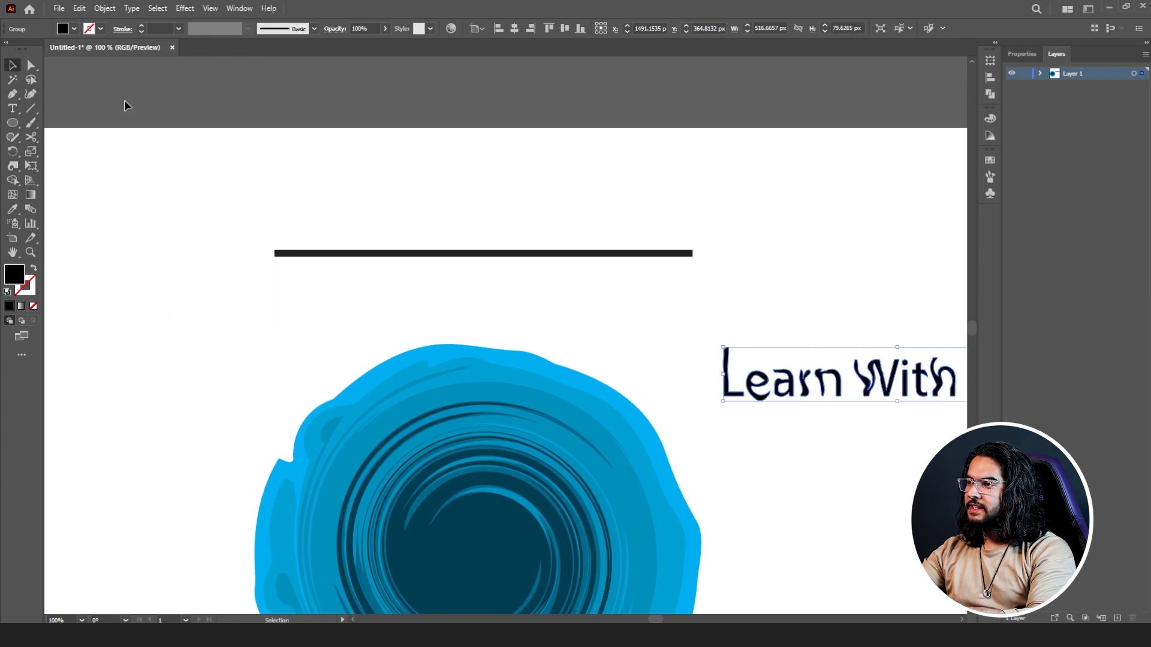
left_click_drag(348, 209, 419, 272)
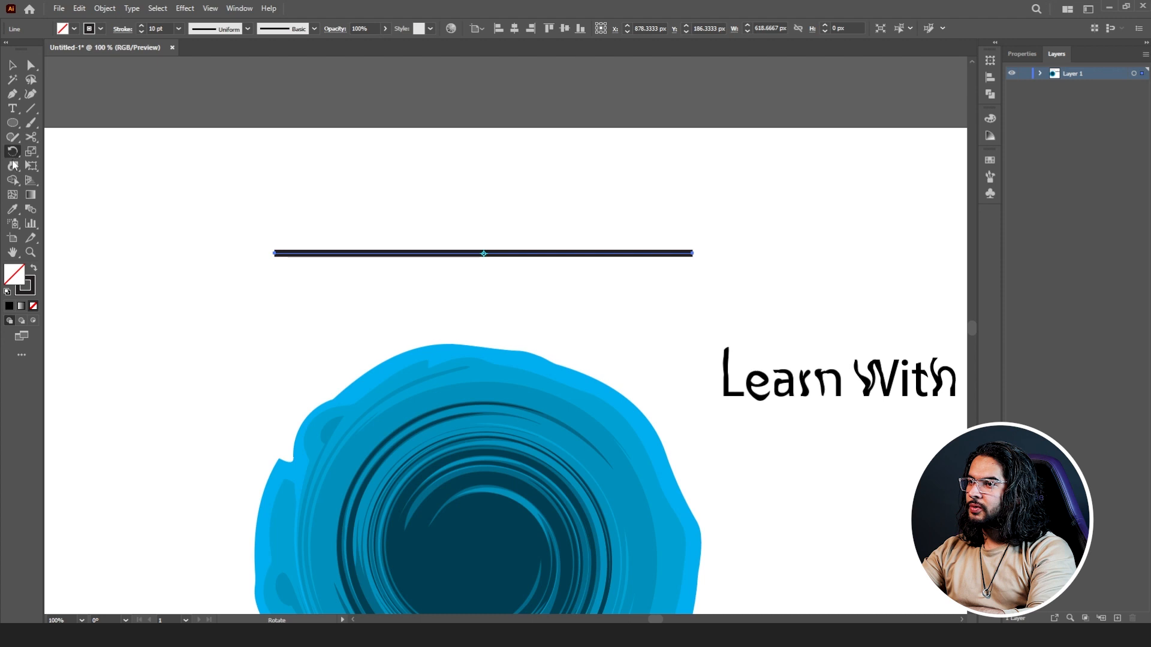
left_click_drag(12, 165, 54, 194)
left_click(356, 256)
left_click(453, 257)
left_click(530, 257)
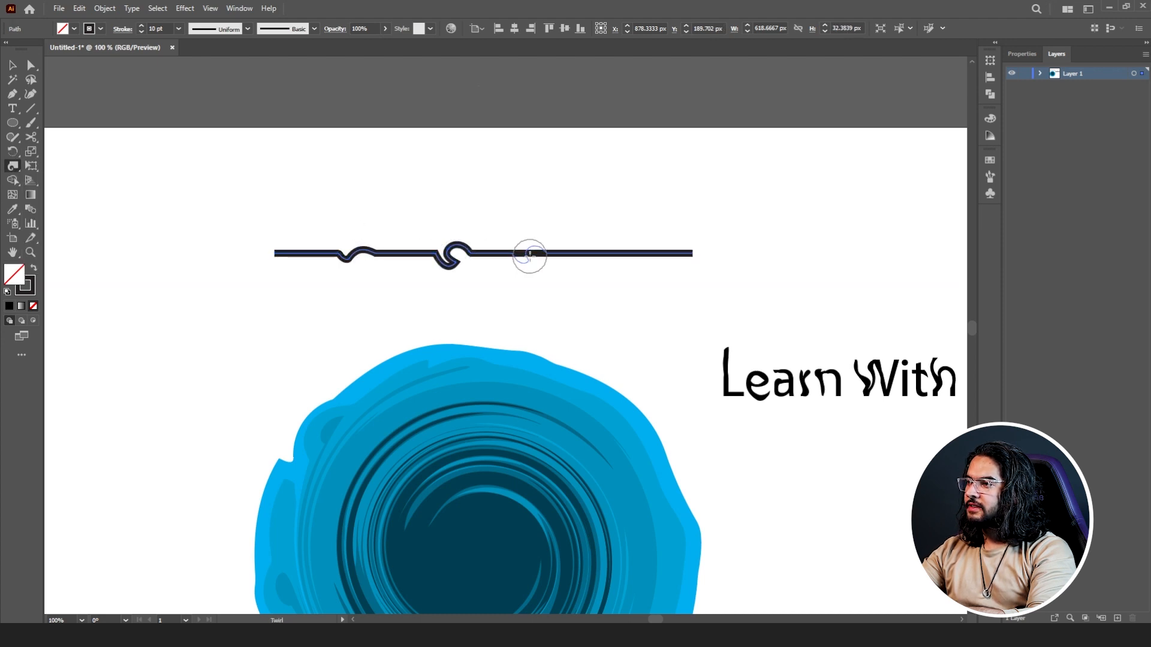
left_click(601, 255)
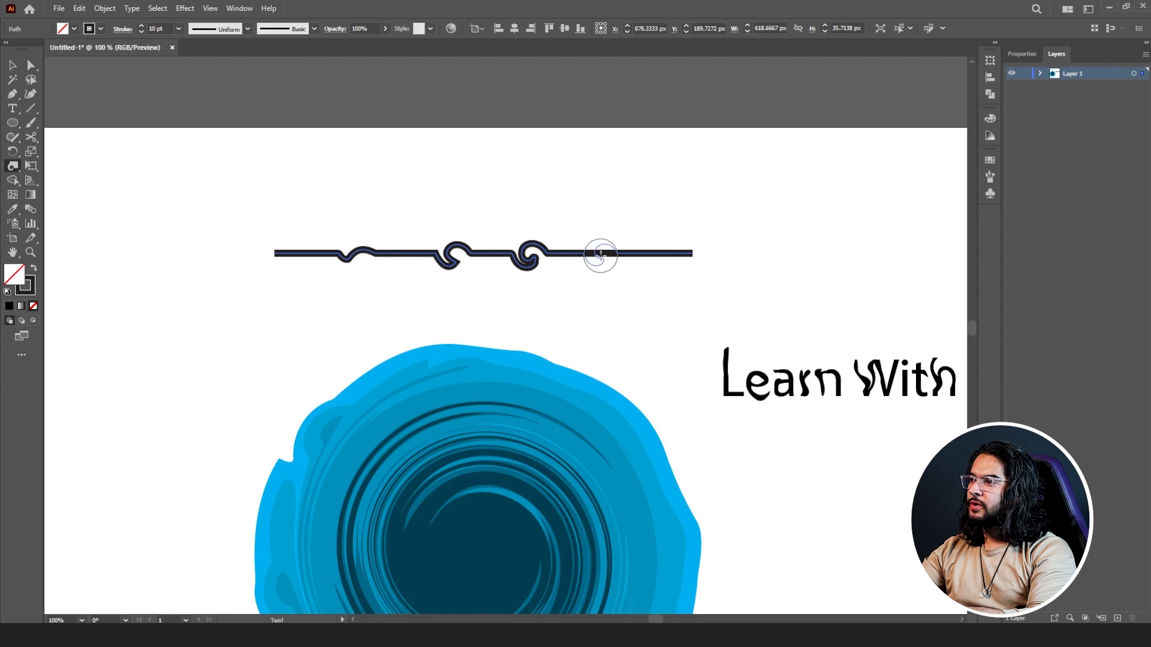
left_click(650, 255)
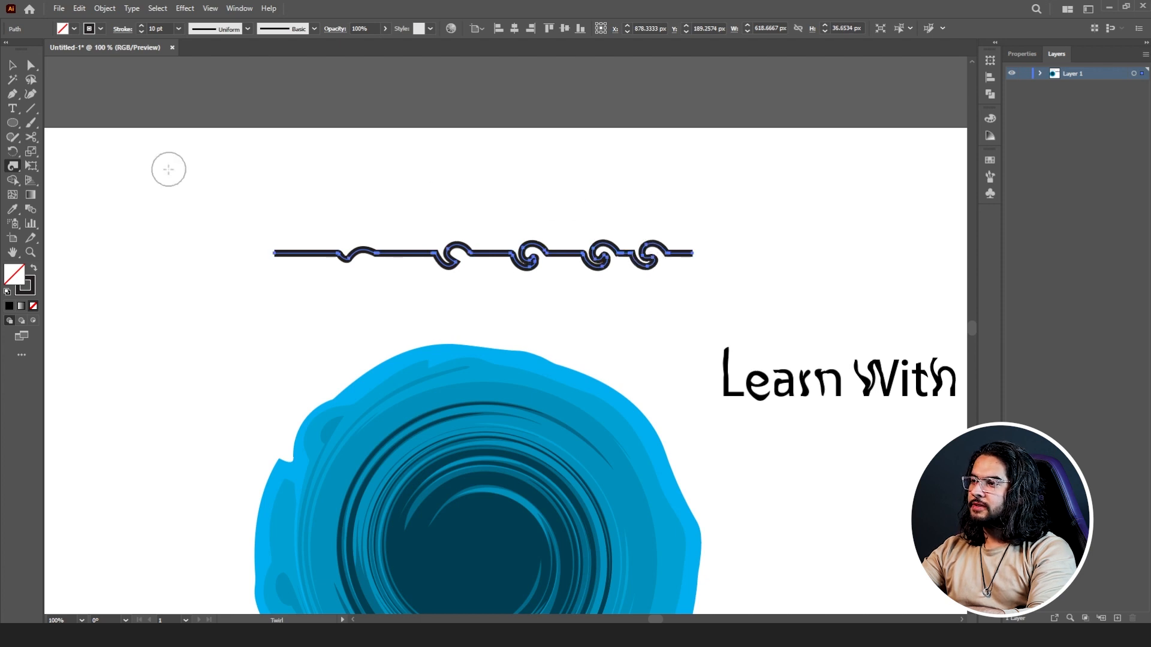
Draw a vertical line about 479 px long in the empty area left of the blue circles
left_click_drag(167, 170, 381, 157)
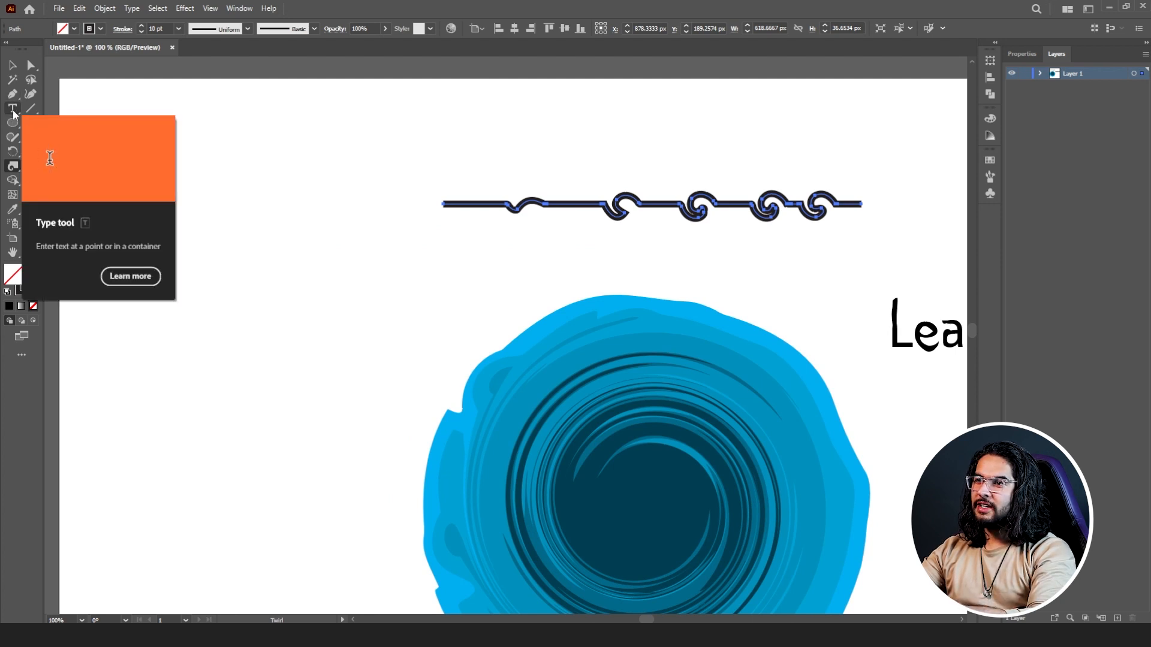
left_click(28, 109)
left_click_drag(234, 194, 234, 516)
Set the Twirl brush to 250 px wide and 250 px high
left_click(12, 168)
right_click(297, 235)
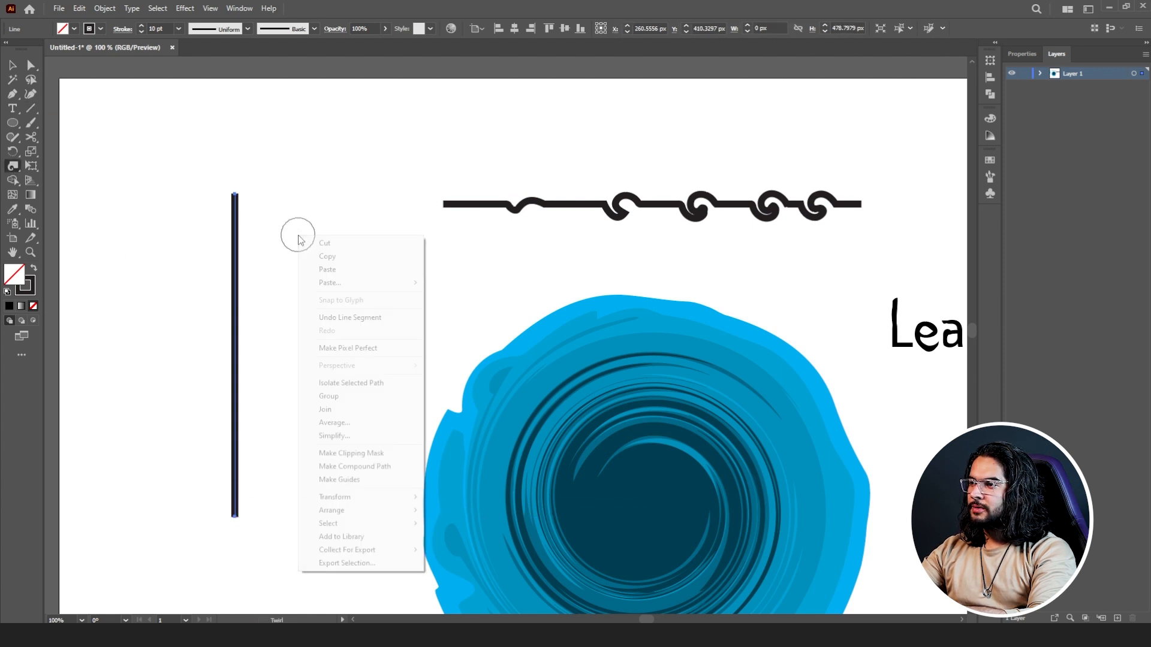
double_click(16, 163)
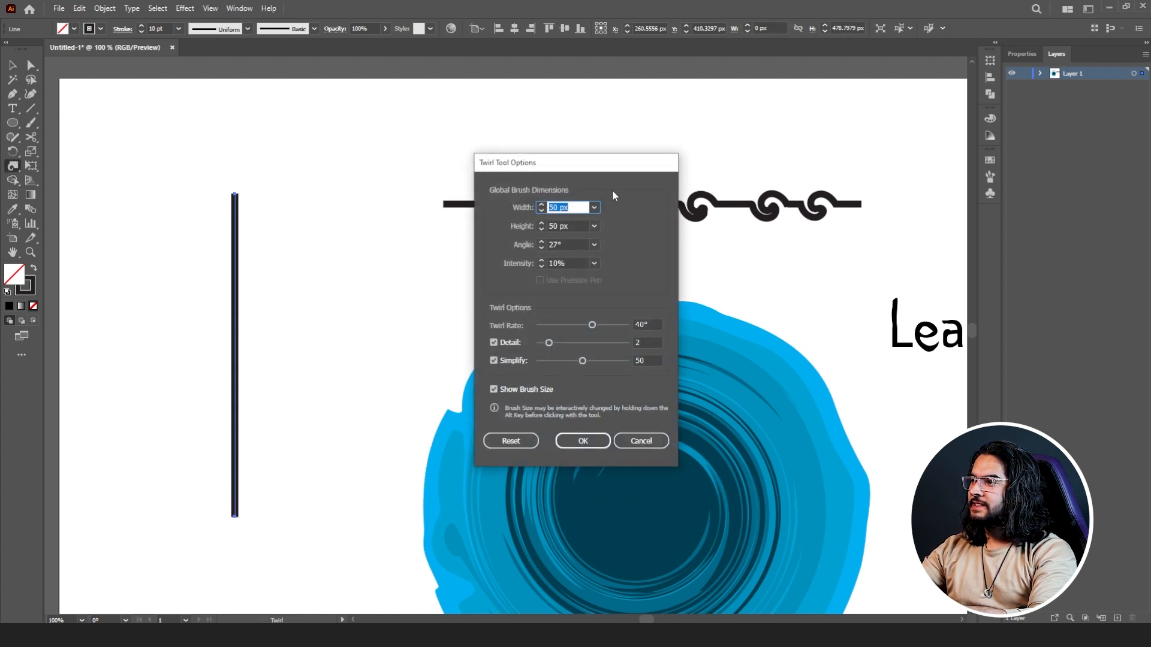
left_click(549, 206)
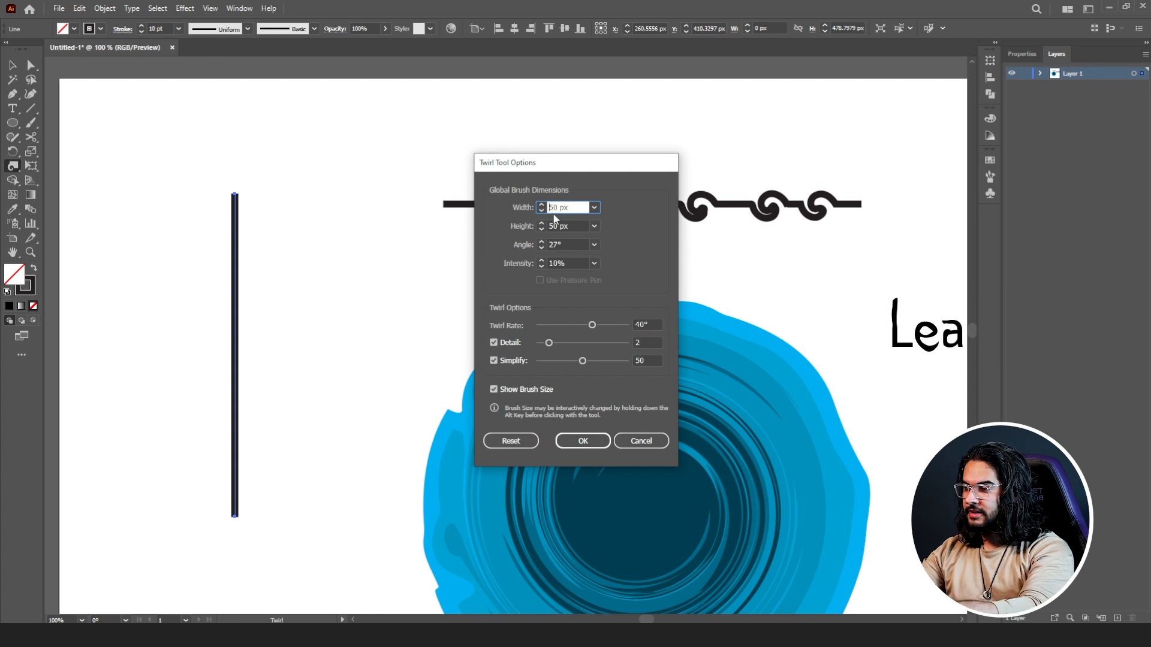
type("2")
left_click(549, 226)
type("2")
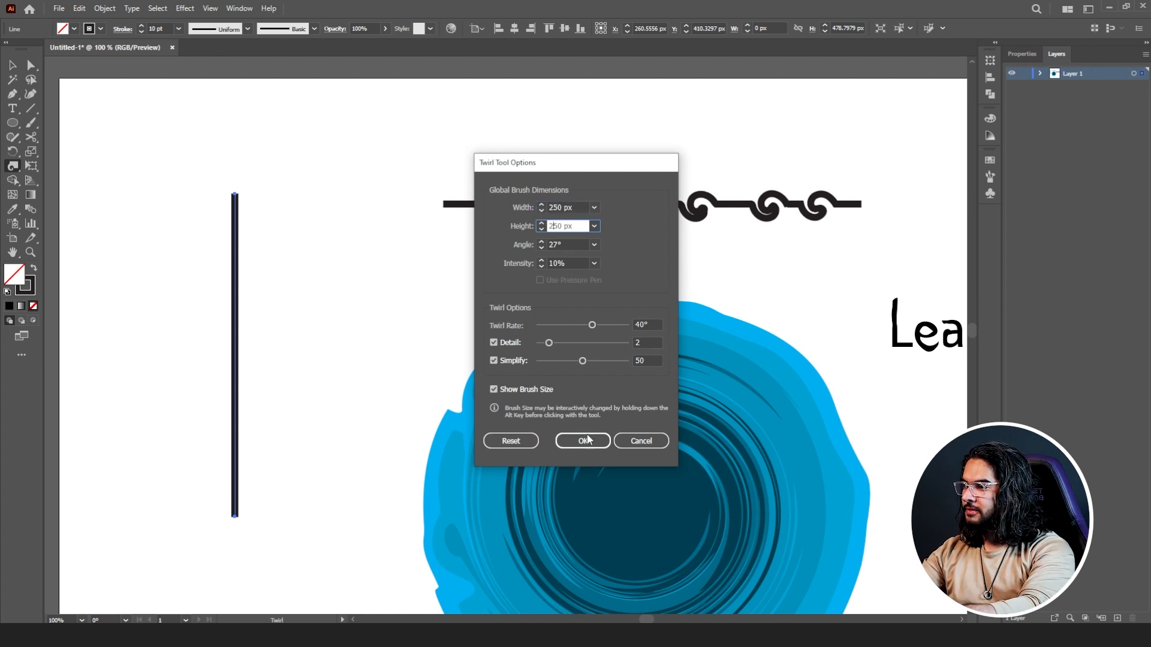
left_click(582, 441)
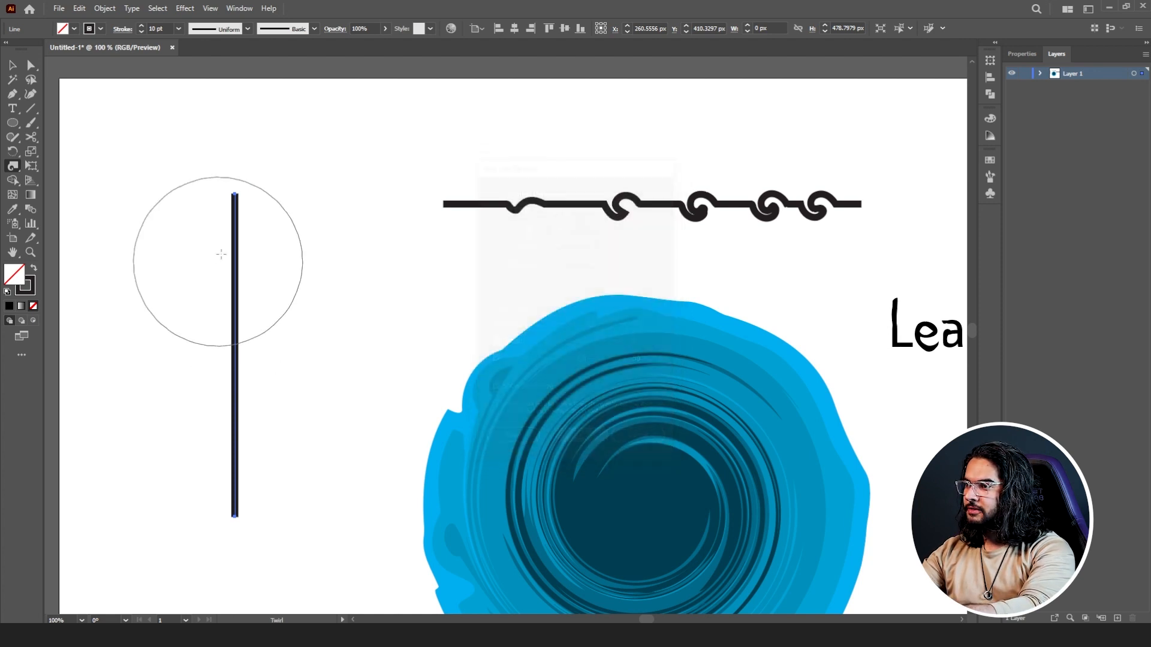
Adjust the Twirl intensity and swirl the upper part of the vertical line into a tight lollipop-like spiral
double_click(14, 168)
left_click(551, 264)
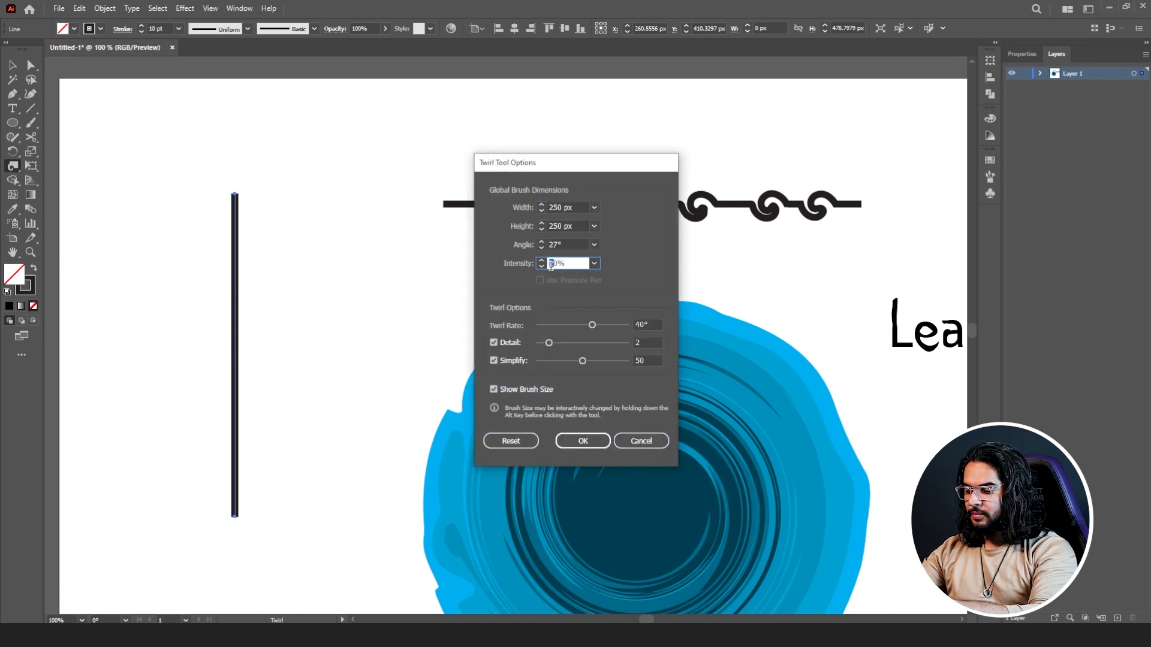
left_click(581, 439)
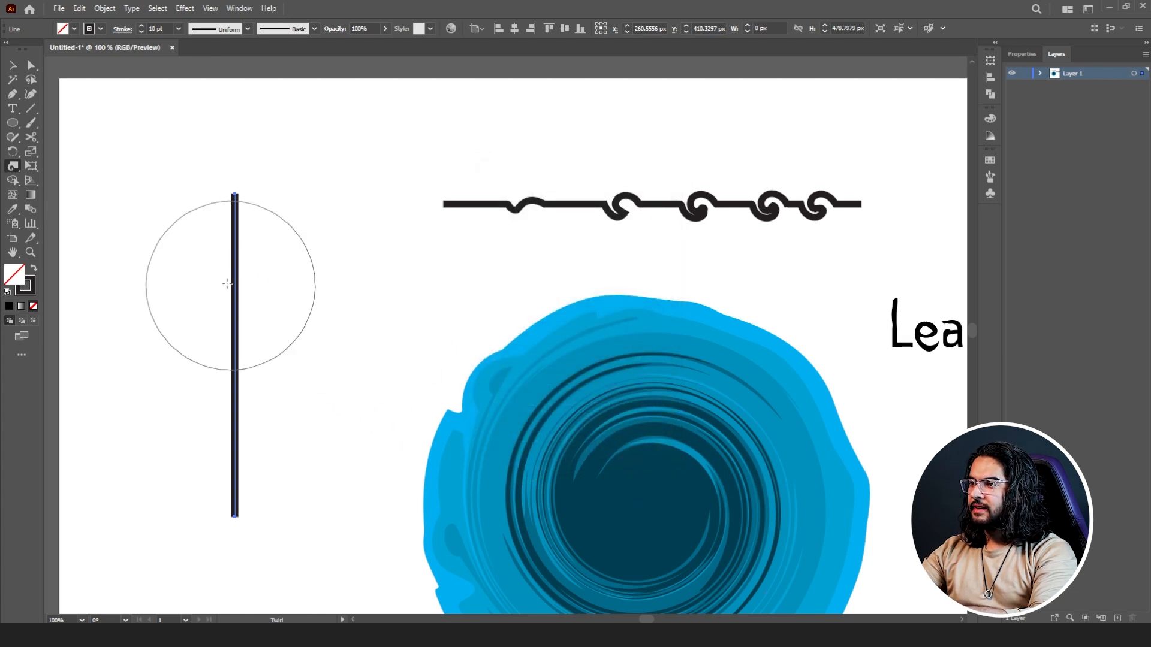
left_click_drag(238, 276, 237, 273)
Reduce the spiral's stroke weight to 5 pt and deselect it
key("v")
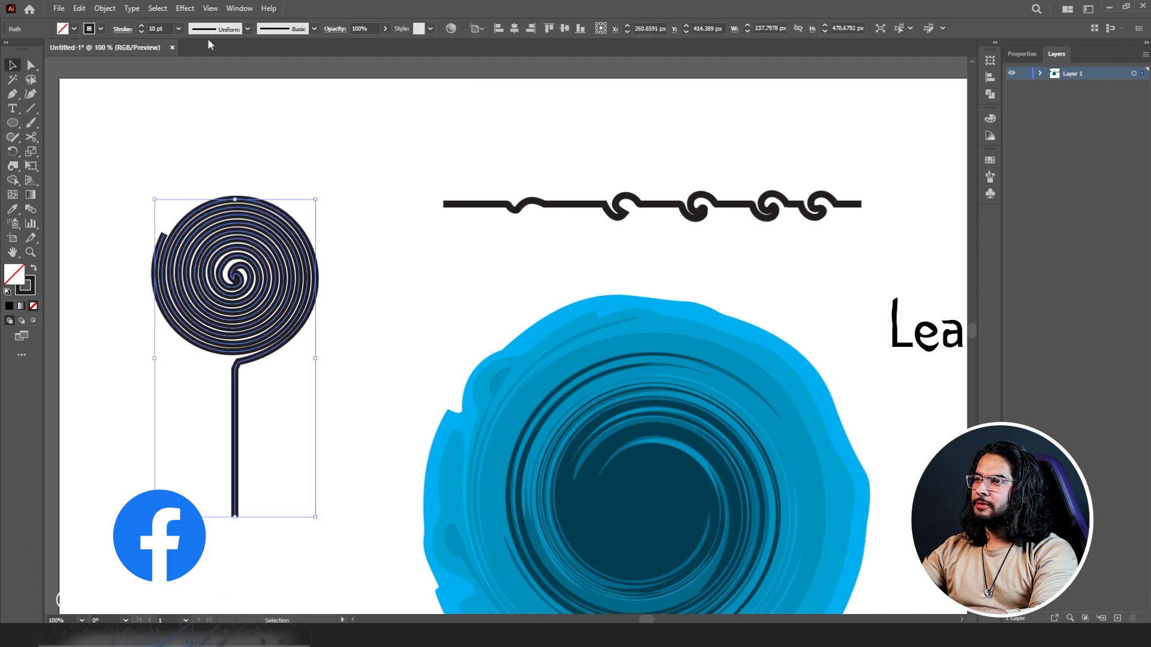
left_click(143, 33)
left_click(142, 34)
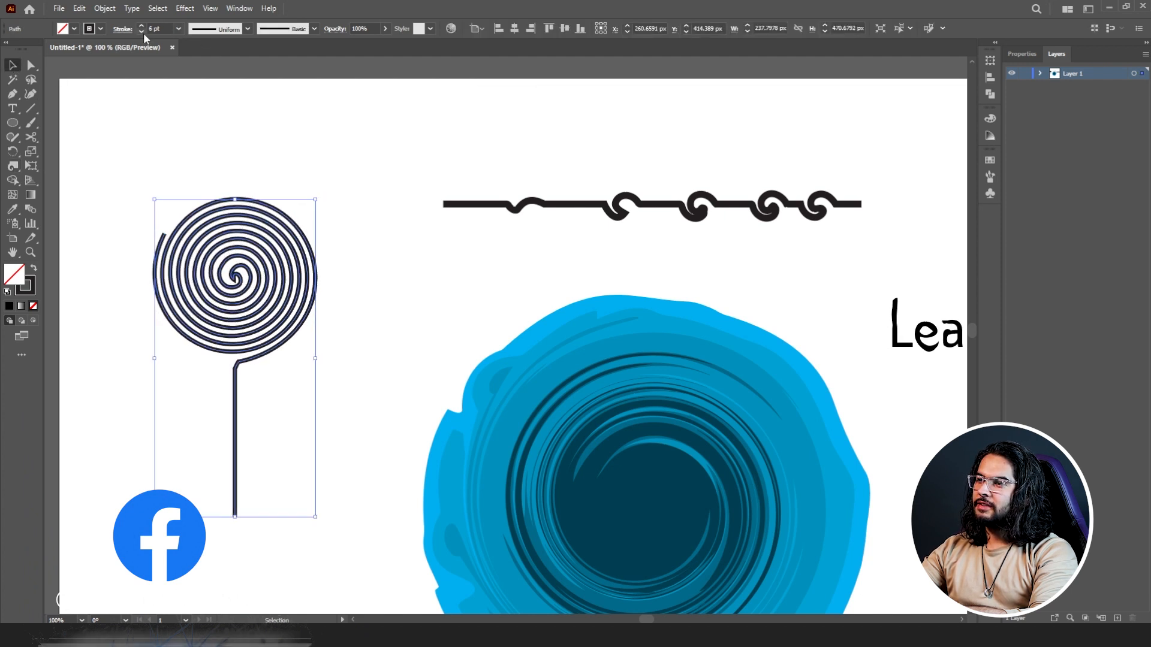
left_click(143, 34)
left_click(258, 145)
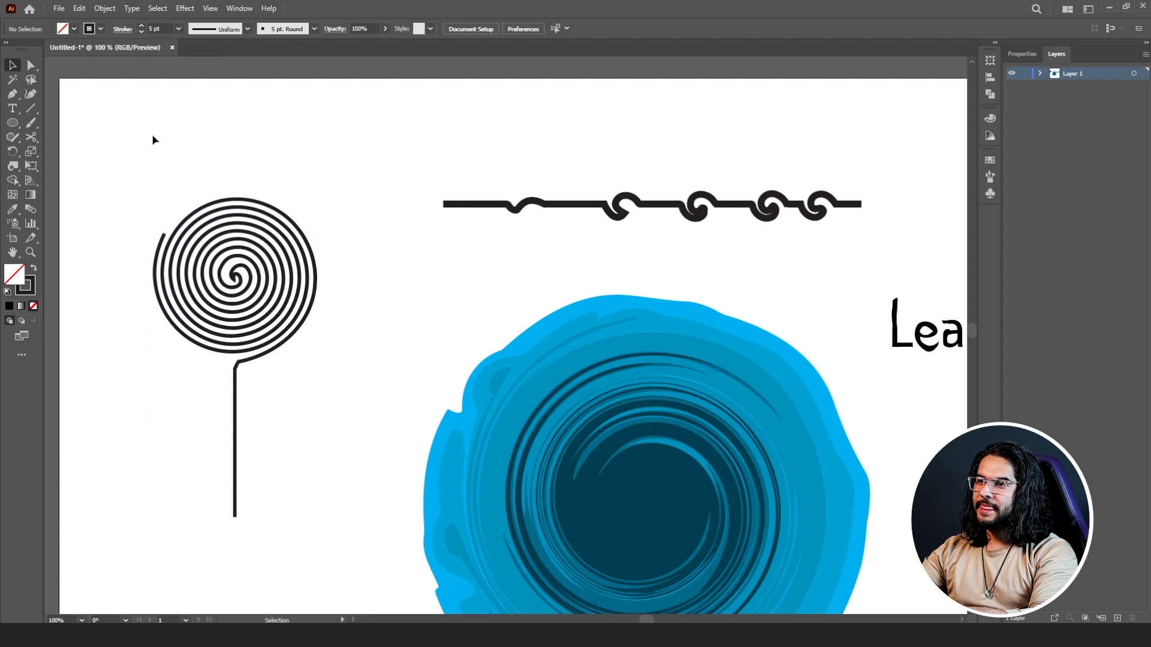
Widen the spiral's stroke with the Width tool at a point on the lower right of its outer turn
left_click_drag(16, 163, 51, 163)
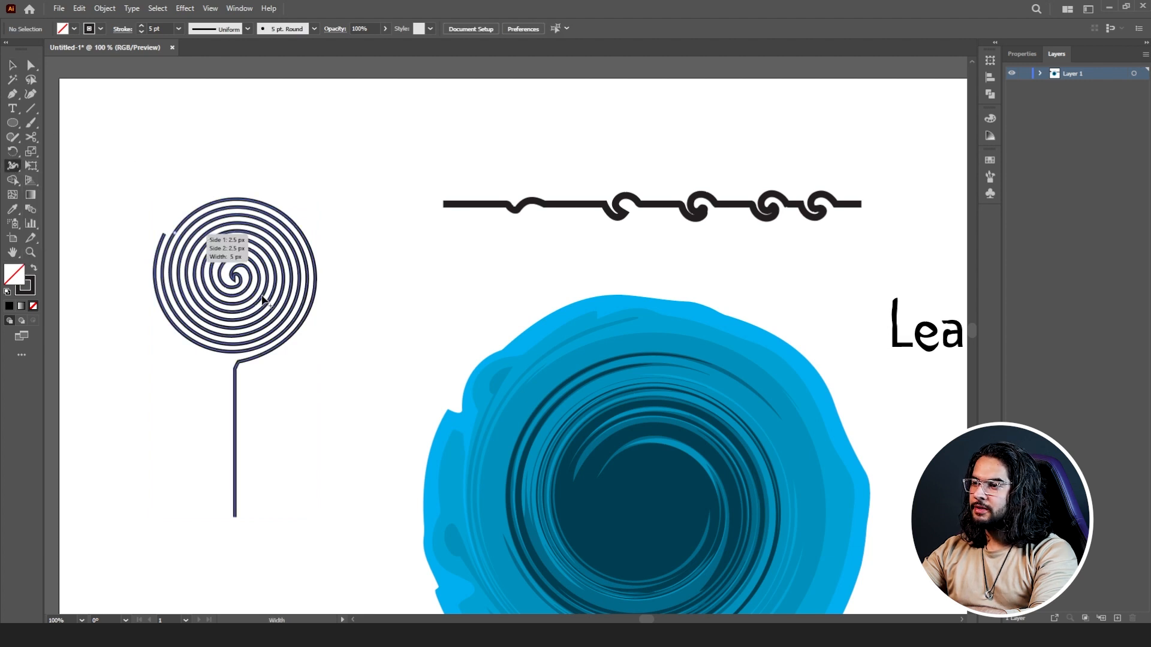
left_click_drag(296, 336, 296, 332)
scroll(169, 228, "up", 3)
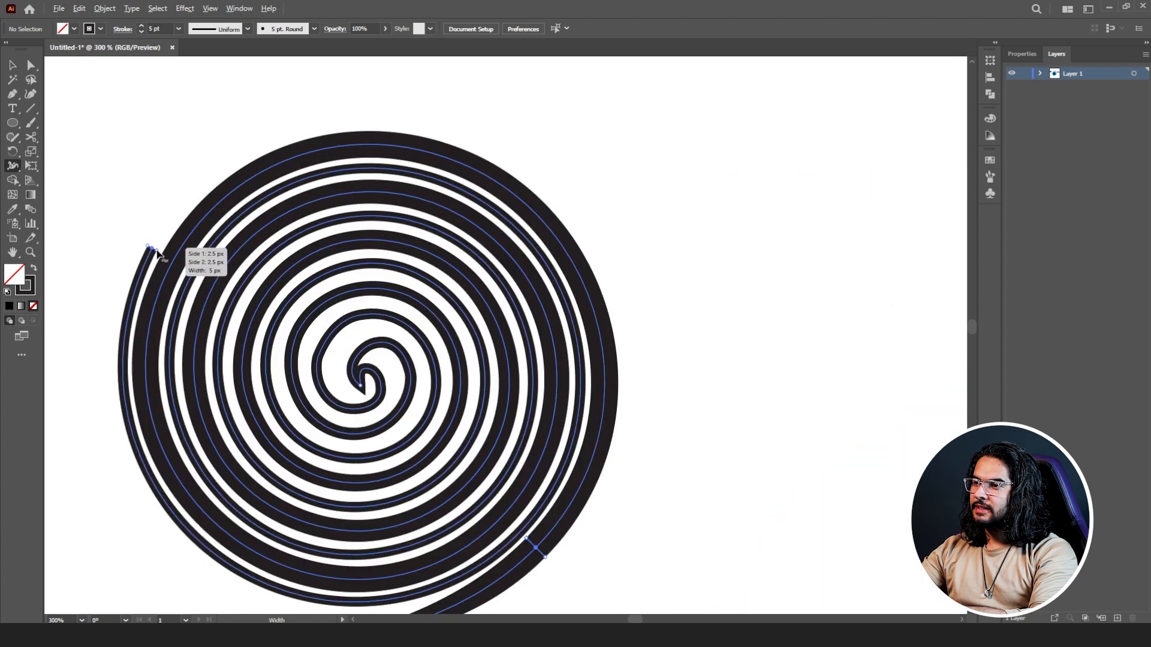
Taper the spiral's outer end to a fine point with the Width tool and deselect the spiral
left_click_drag(151, 248, 152, 250)
left_click_drag(302, 360, 294, 276)
key("v")
left_click(124, 81)
scroll(170, 172, "down", 3)
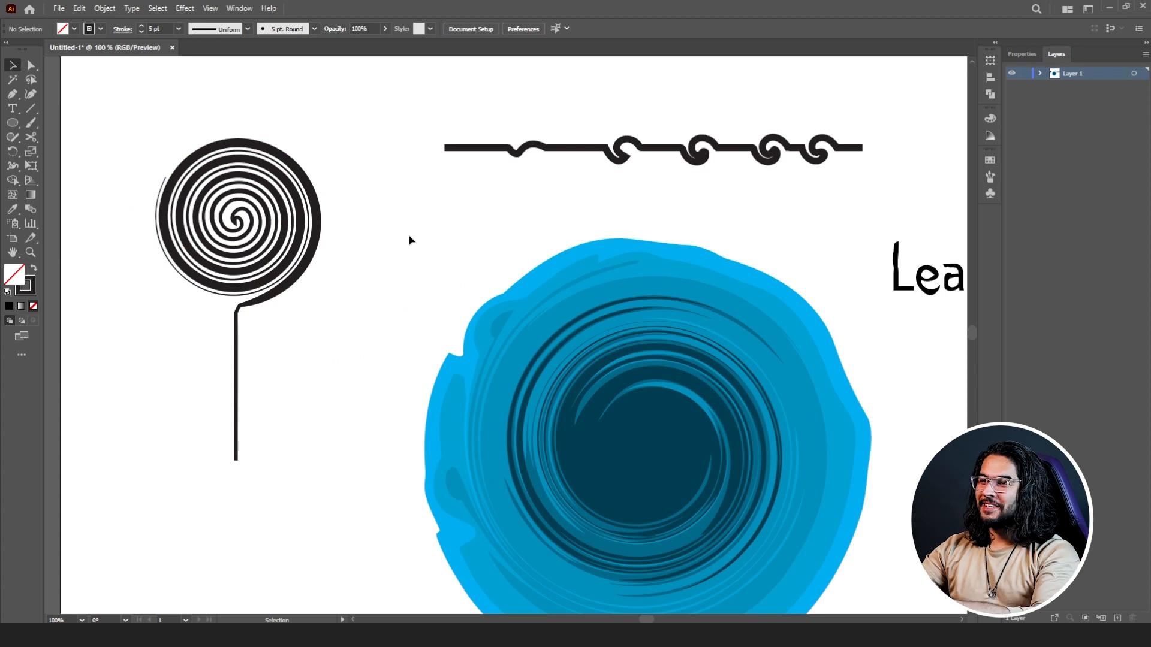
Choose the Pucker tool and undo the width changes on the spiral
left_click(10, 172)
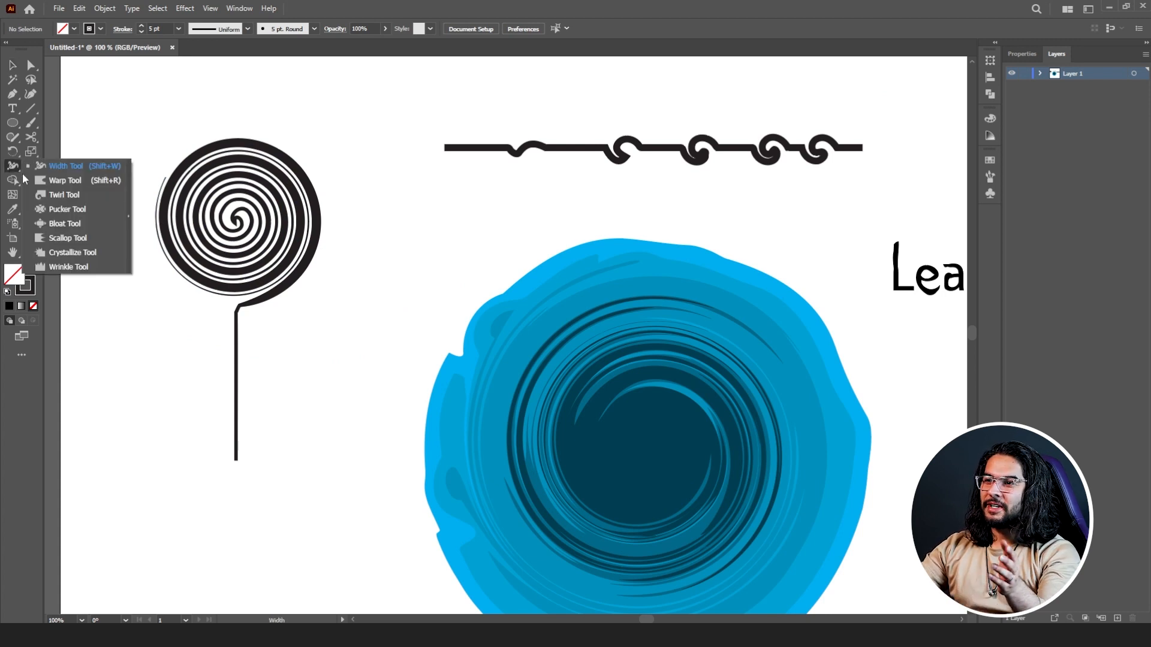
left_click(67, 212)
key("ctrl+z")
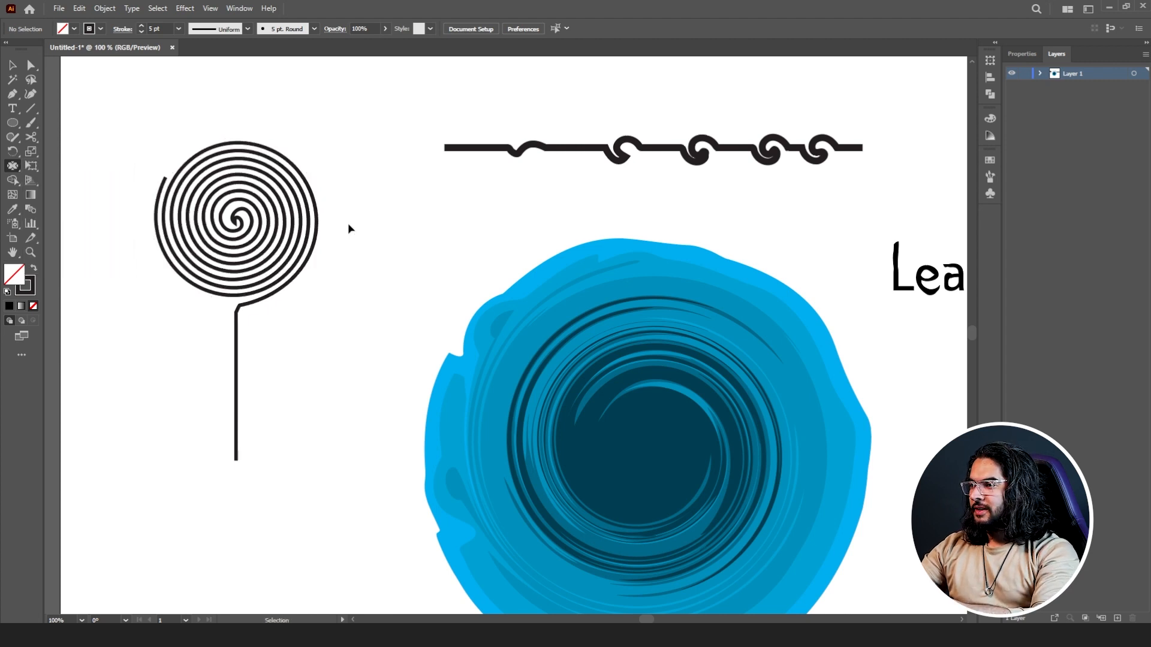
Draw a square outline about 303 px wide in the empty area below the outlined text
scroll(348, 223, "down", 4)
scroll(346, 248, "up", 2)
key("m")
left_click_drag(451, 253, 553, 346)
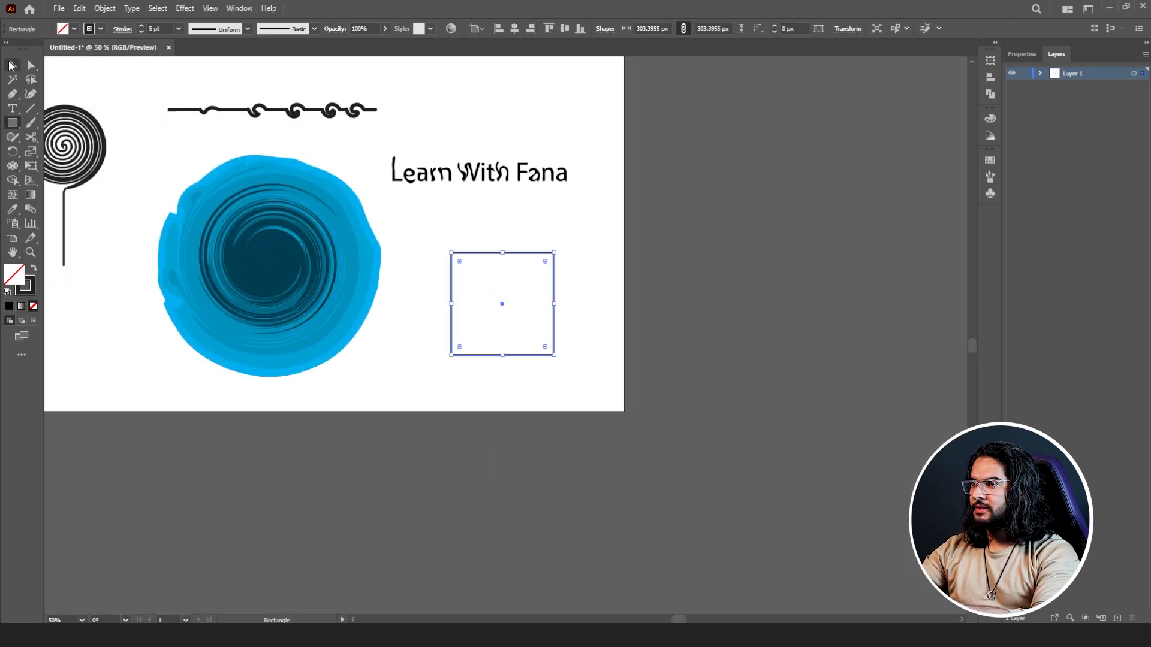
Duplicate the square into smaller copies scaled about its centre, making four concentric squares
key("ctrl+equal")
left_click_drag(484, 383, 611, 258)
left_click_drag(603, 258, 668, 269)
left_click_drag(680, 269, 666, 282)
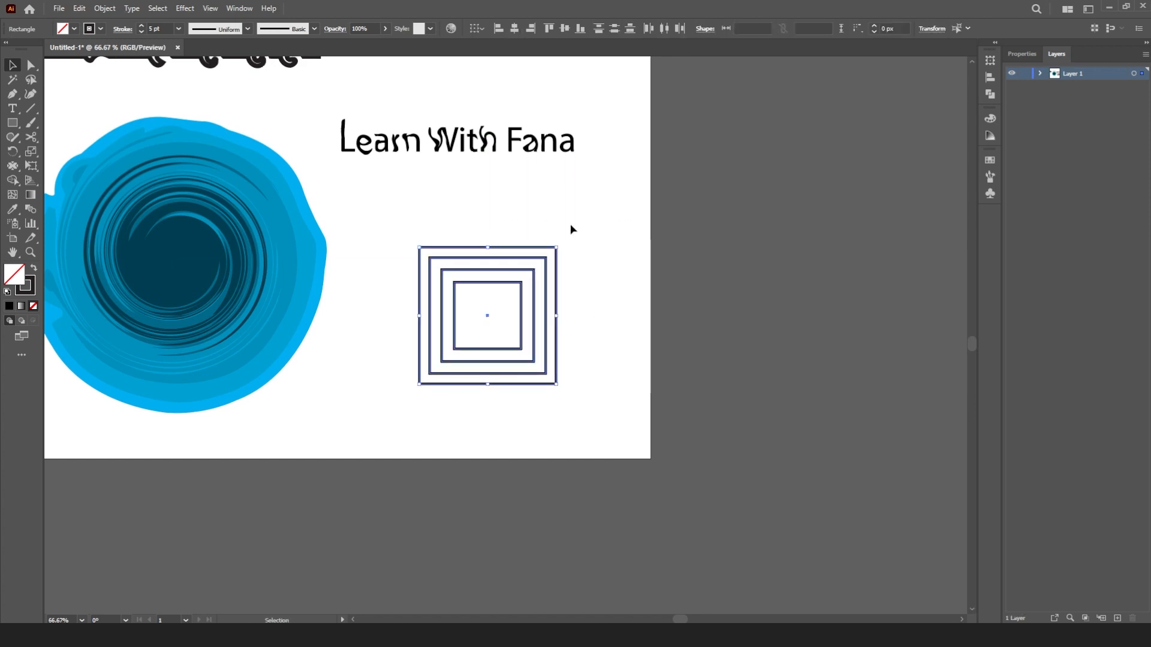
left_click(570, 228)
Fill the innermost square with dark blue and the second square with light blue
left_click(512, 282)
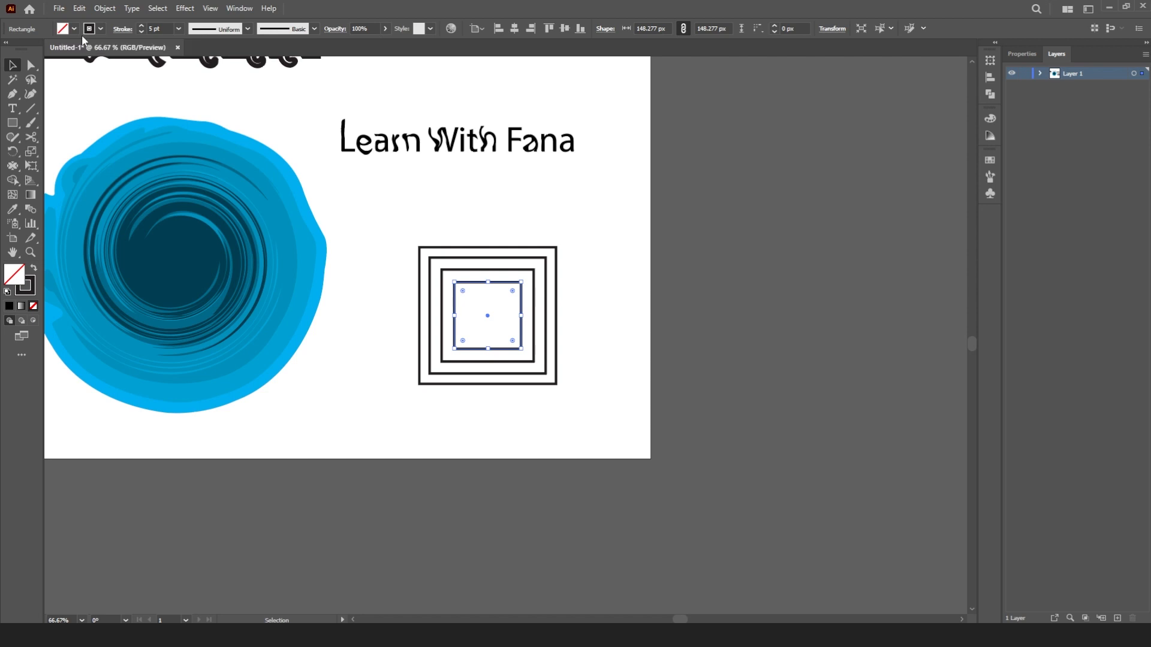
left_click(74, 29)
left_click(75, 49)
left_click(471, 269)
left_click(74, 29)
left_click(66, 49)
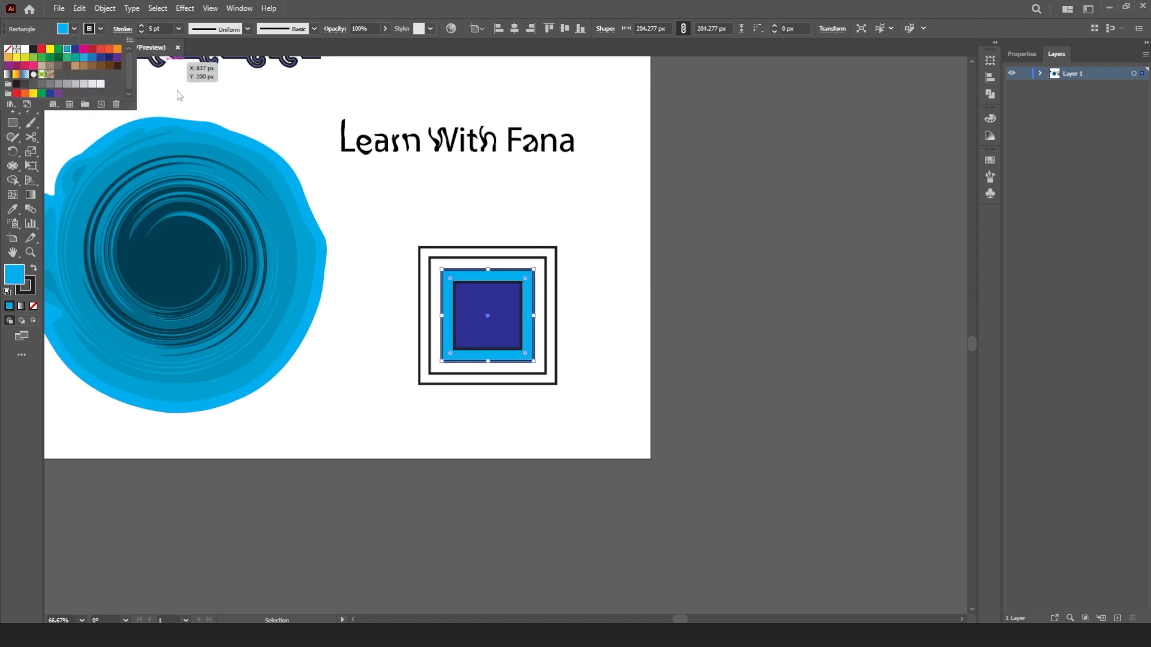
Fill the third square with dark red and the outermost square with bright red
left_click(479, 258)
left_click(74, 29)
left_click(92, 49)
left_click(480, 247)
left_click(75, 29)
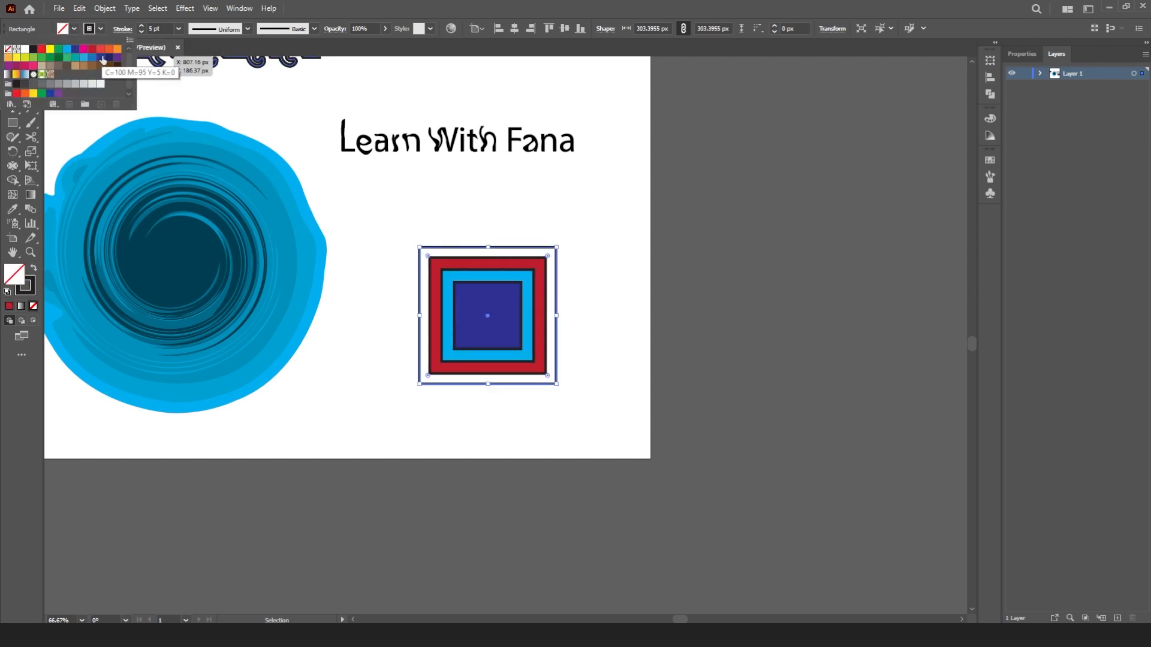
left_click(100, 49)
Remove the stroke from all four concentric squares and deselect them
mouse_move(491, 231)
left_mouse_down()
mouse_move(492, 303)
mouse_move(491, 281)
mouse_move(464, 308)
left_mouse_up()
left_click(100, 29)
left_click(8, 50)
left_click(592, 244)
Scale down the three inner squares about their centre so the coloured bands between them are wider
scroll(632, 278, "up", 2)
left_click(495, 281)
left_click(522, 252)
mouse_move(531, 240)
left_mouse_down()
mouse_move(494, 277)
mouse_move(533, 244)
left_mouse_up()
left_click(545, 229)
left_click(491, 282)
left_click_drag(495, 277, 503, 269)
left_click(669, 262)
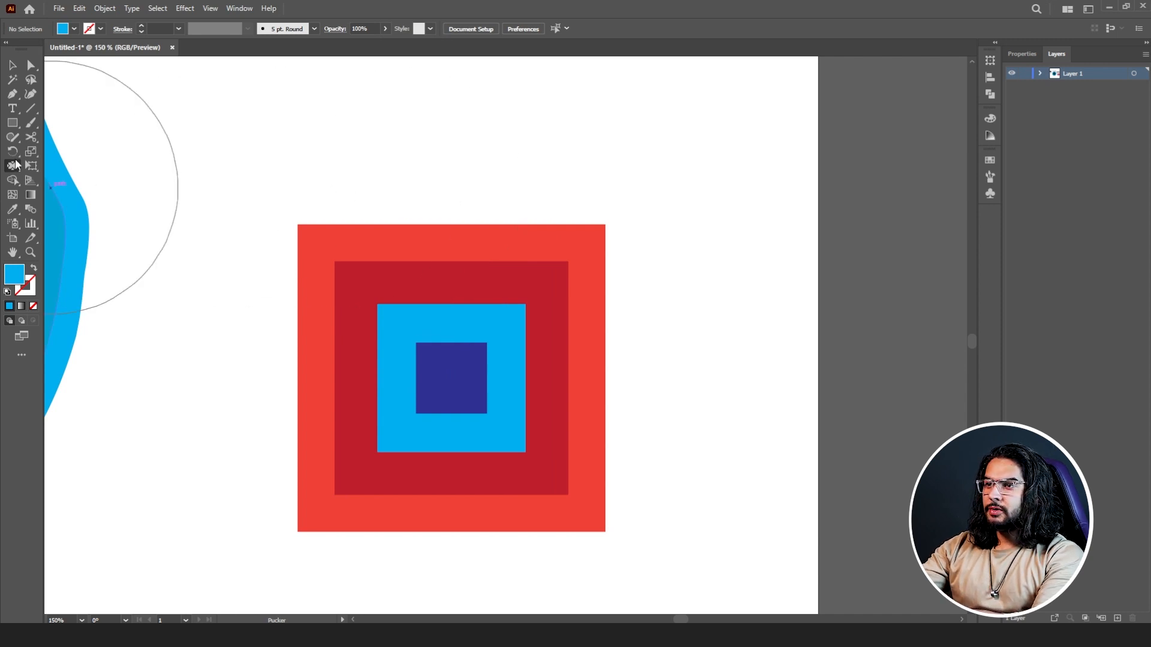
Select all four squares and pucker them toward the upper-left corner of the dark red square
left_click(15, 171)
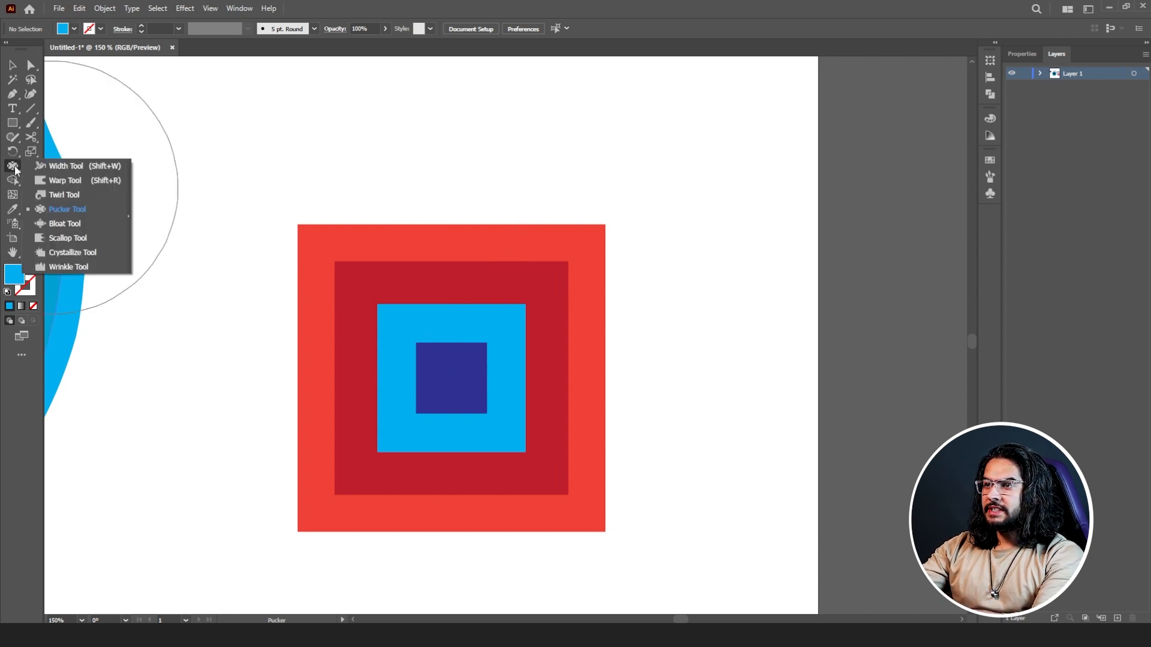
left_click(69, 208)
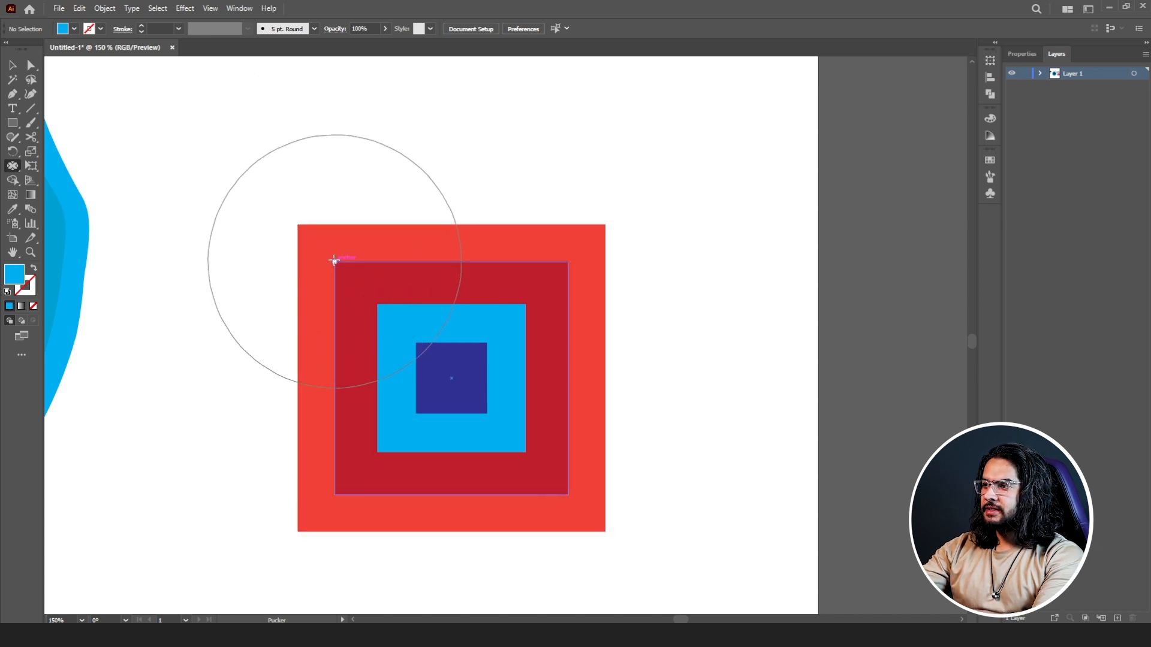
left_click(13, 65)
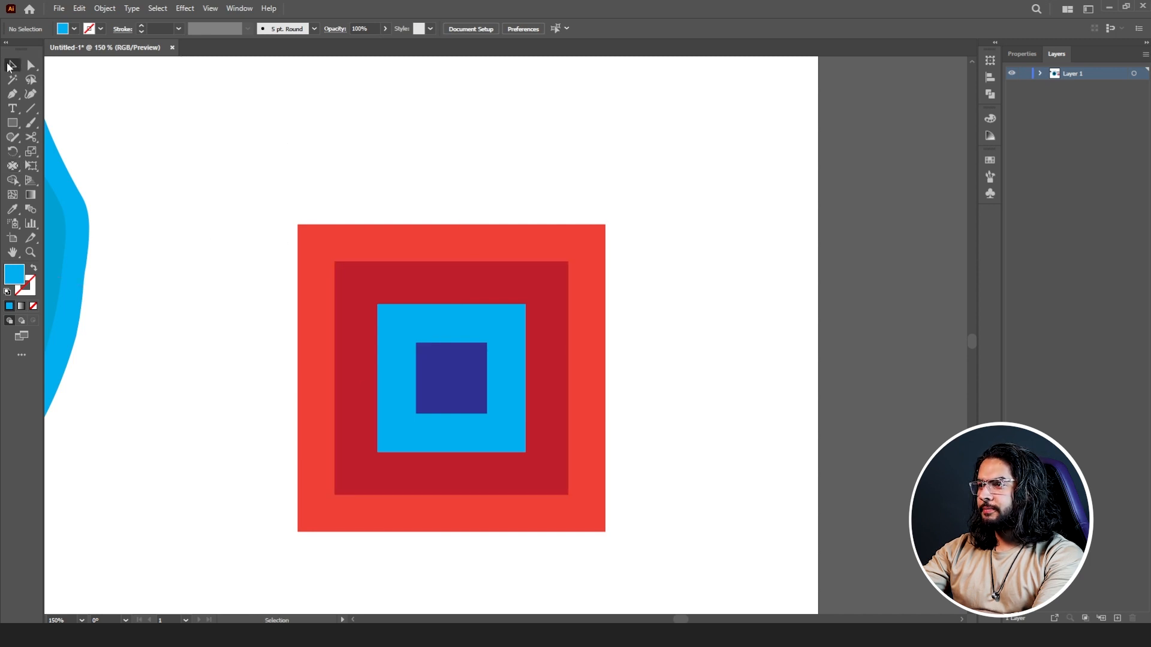
left_click_drag(495, 401, 498, 403)
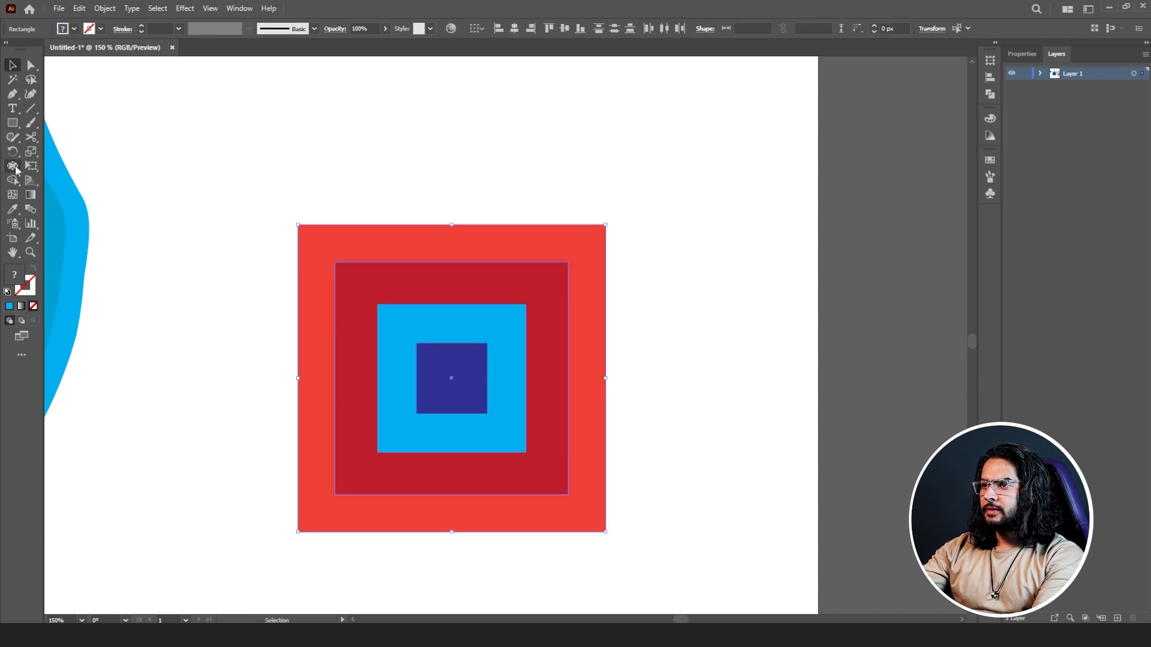
left_click(13, 167)
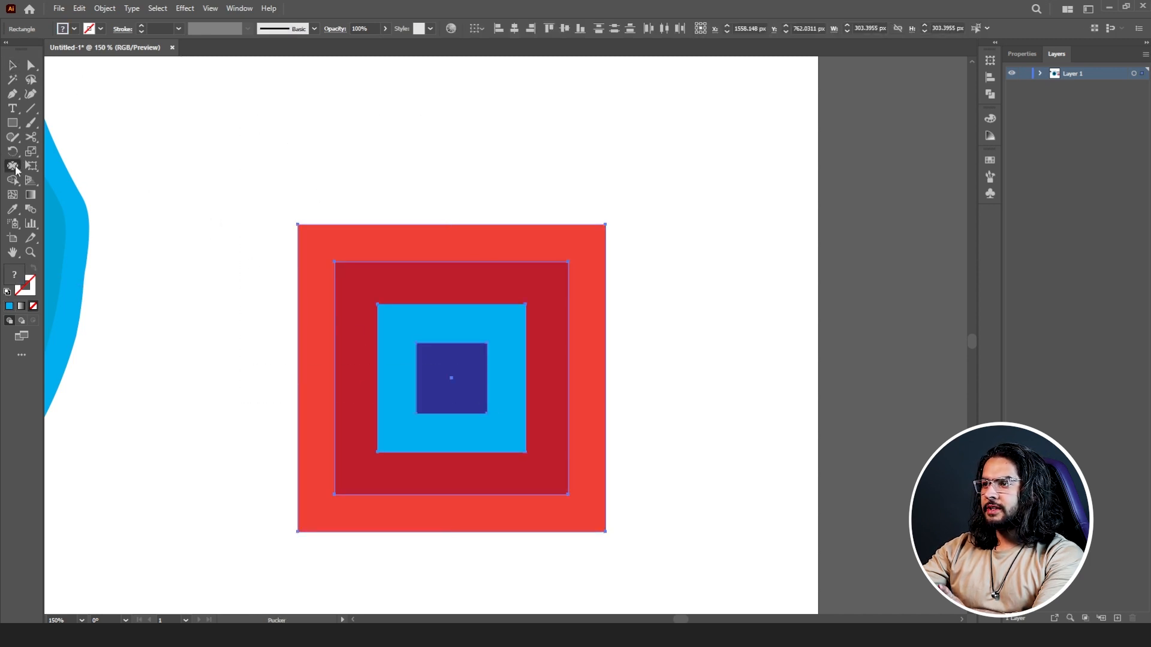
left_click(334, 261)
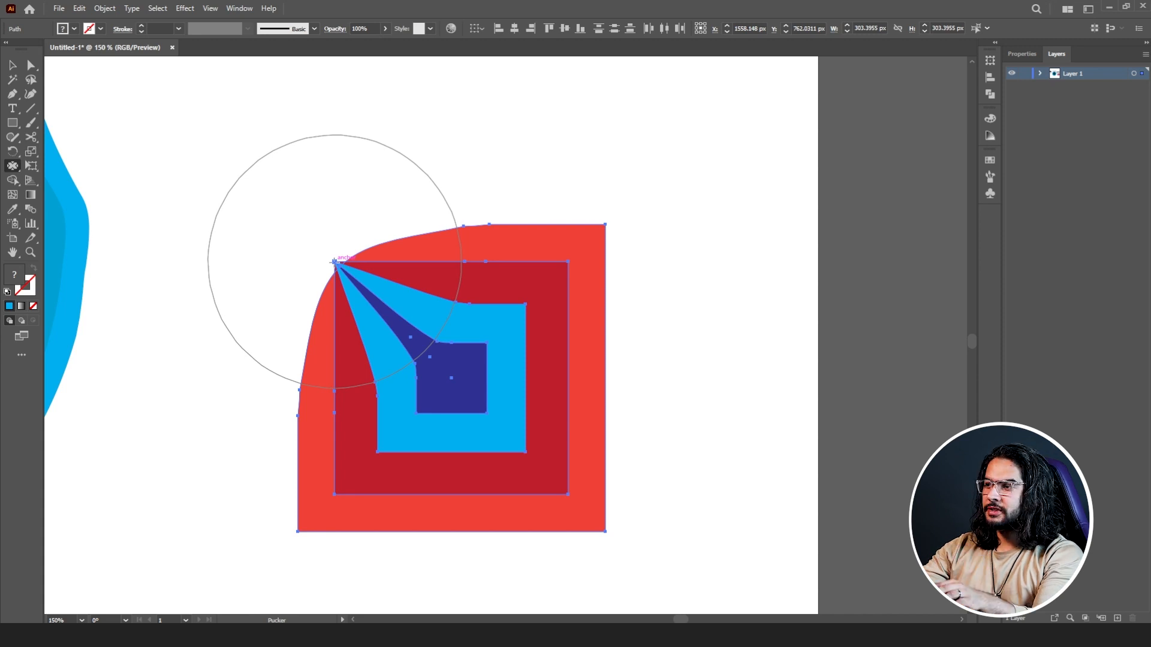
Adjust the Pucker tool's intensity and pucker the squares toward the dark red square's lower-right corner
double_click(12, 165)
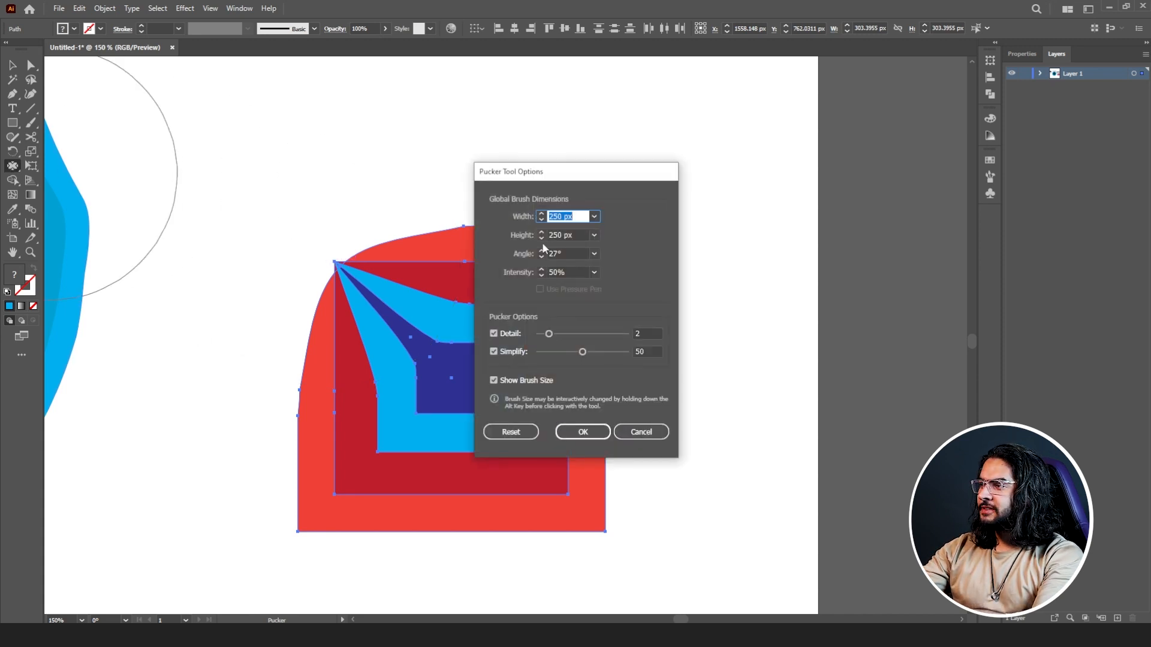
left_click(550, 273)
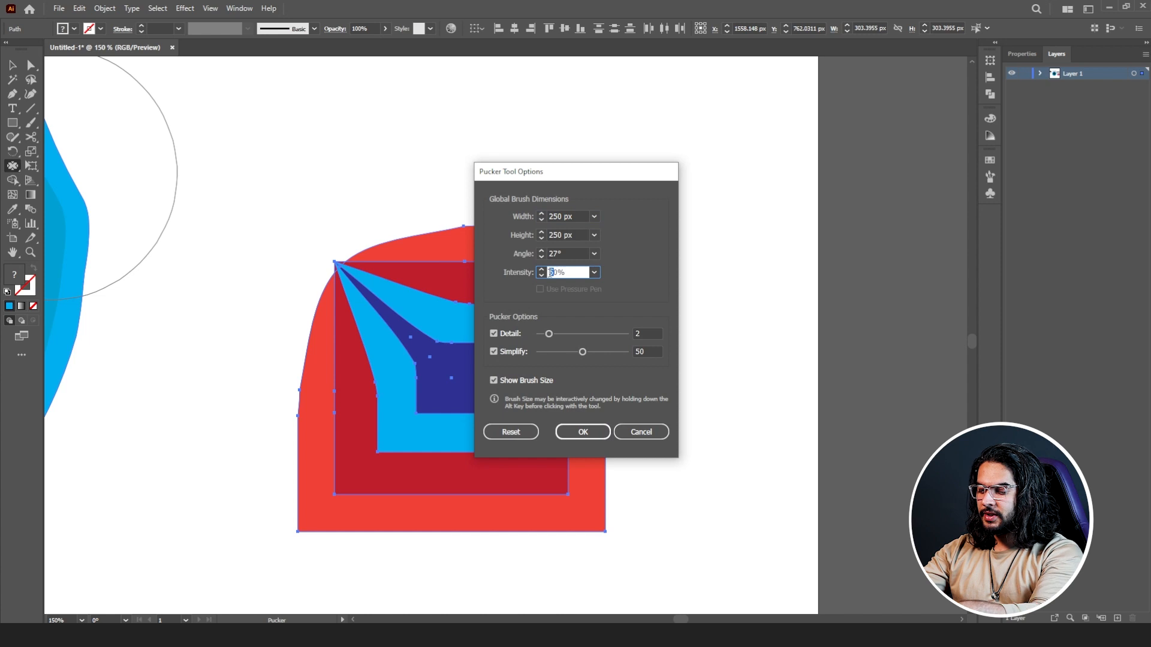
left_click(580, 432)
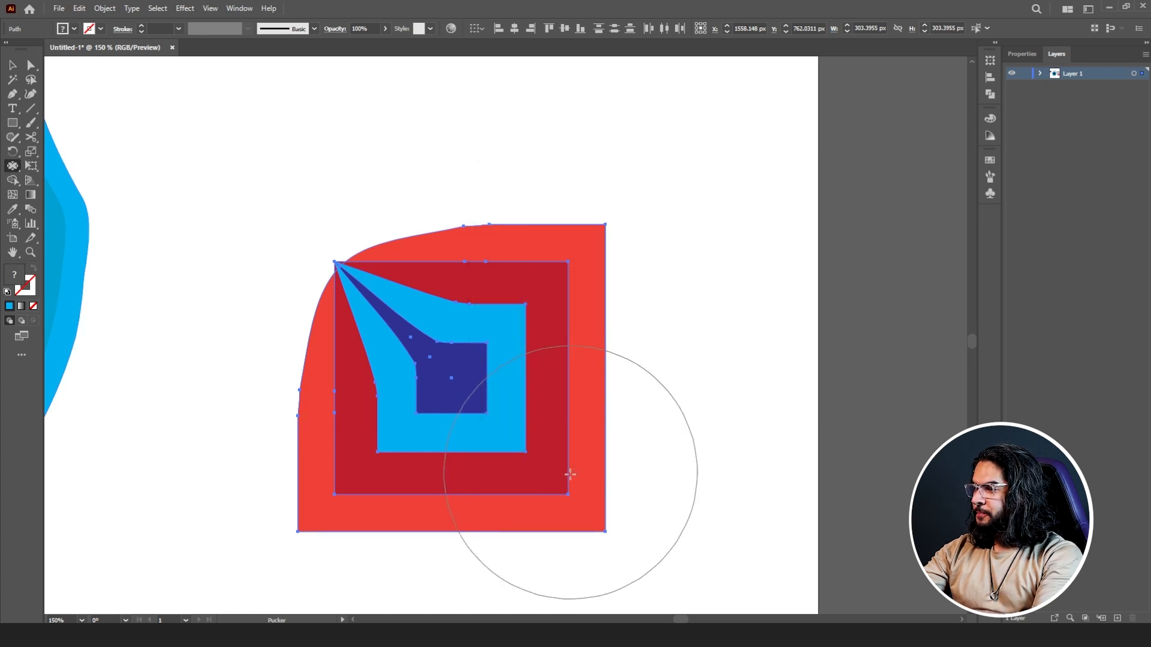
left_click_drag(567, 486, 568, 494)
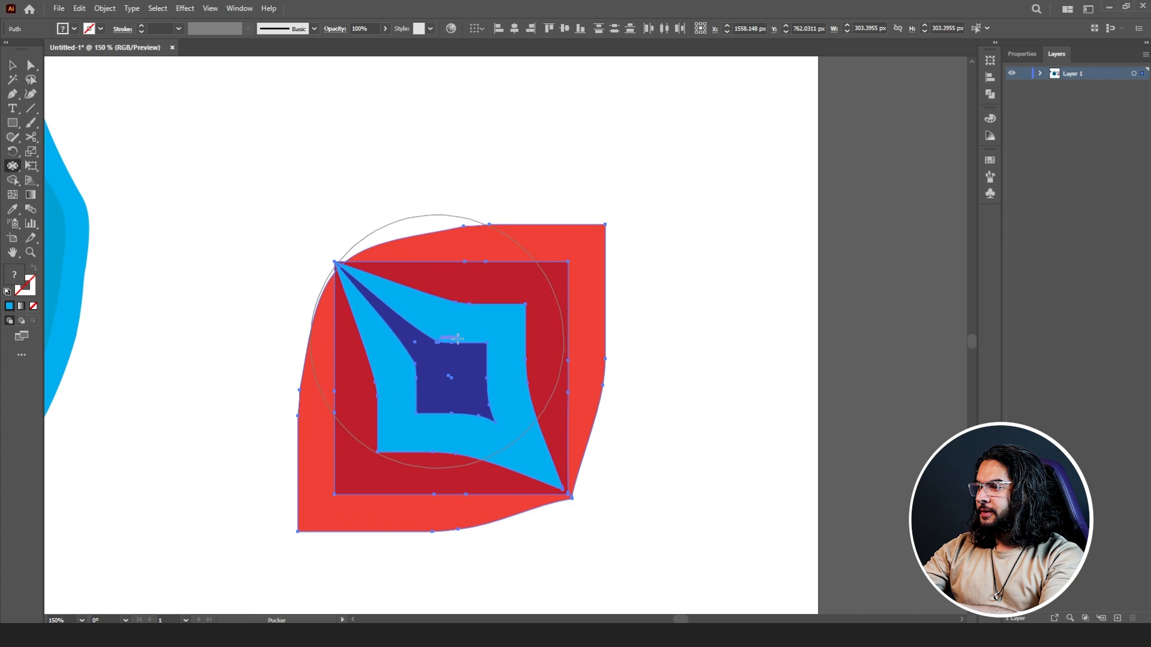
Select the swirled blue circles and pucker their right edge inward
left_click_drag(355, 281, 874, 308)
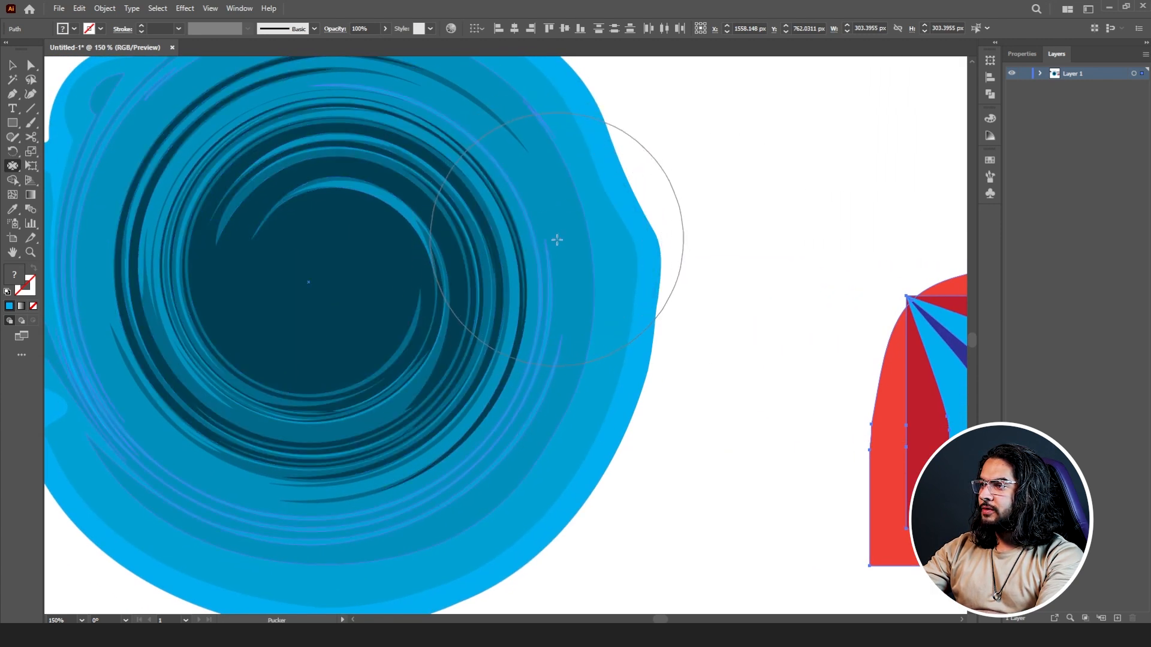
left_click(15, 66)
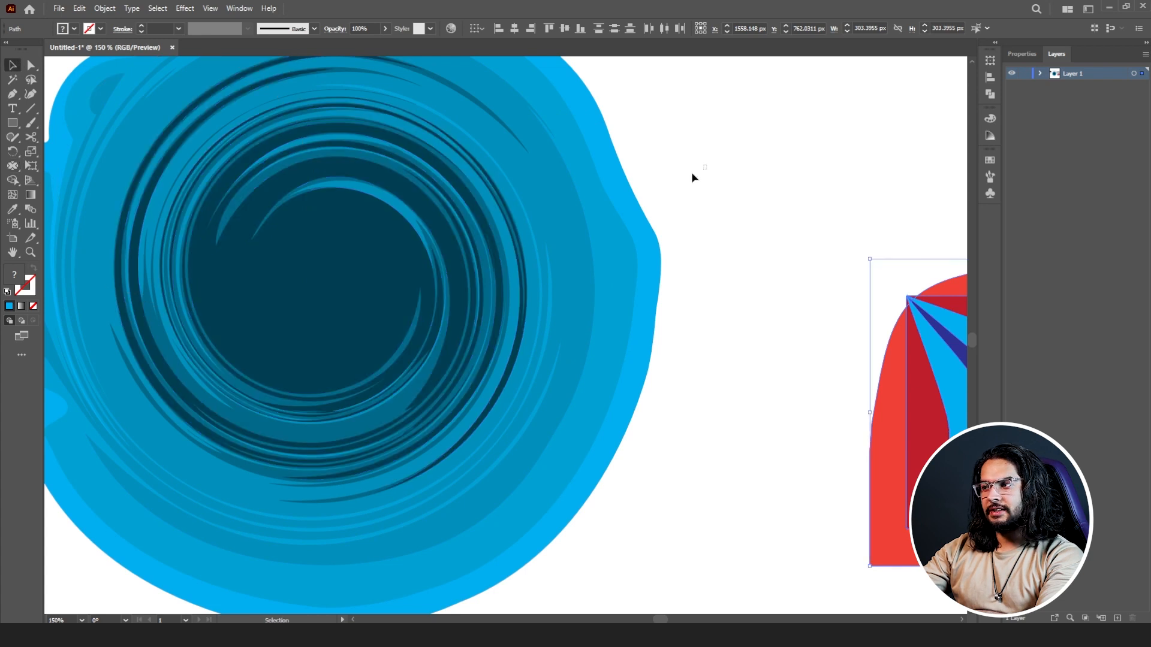
left_click(173, 253)
left_click(12, 180)
left_click_drag(645, 251, 555, 252)
Pucker the bottom, left and top edges of the blue circles inward to form a petal-like shape
scroll(486, 368, "down", 3)
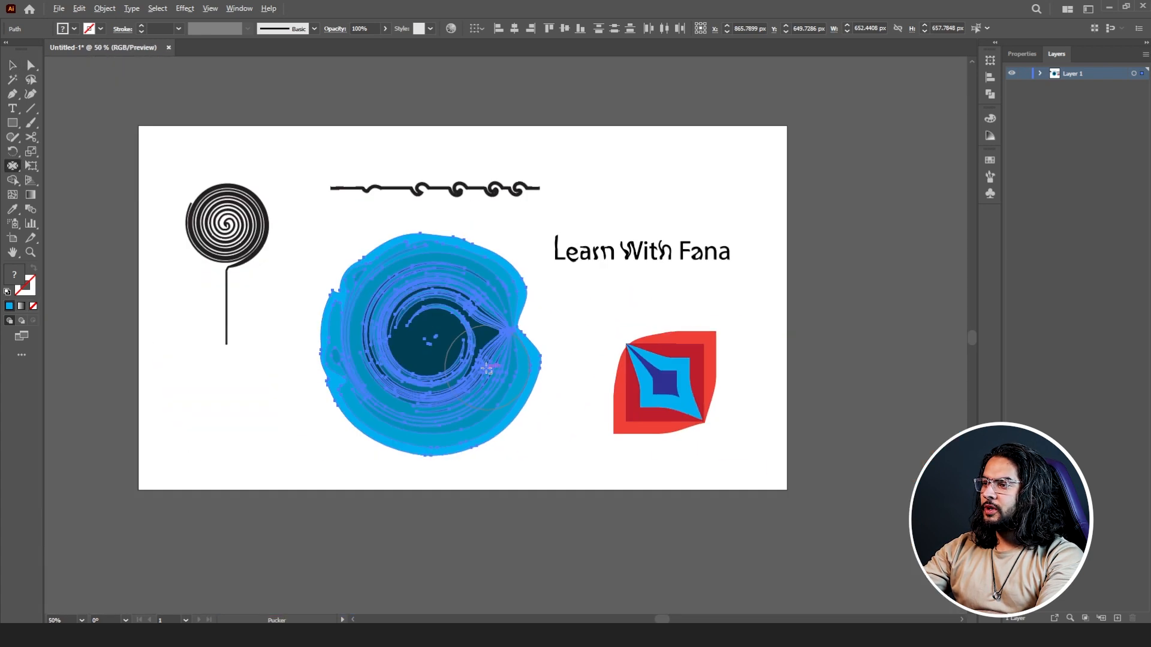
scroll(463, 378, "up", 2)
left_click_drag(363, 414, 362, 414)
left_click_drag(253, 303, 252, 303)
left_click_drag(403, 147, 381, 340)
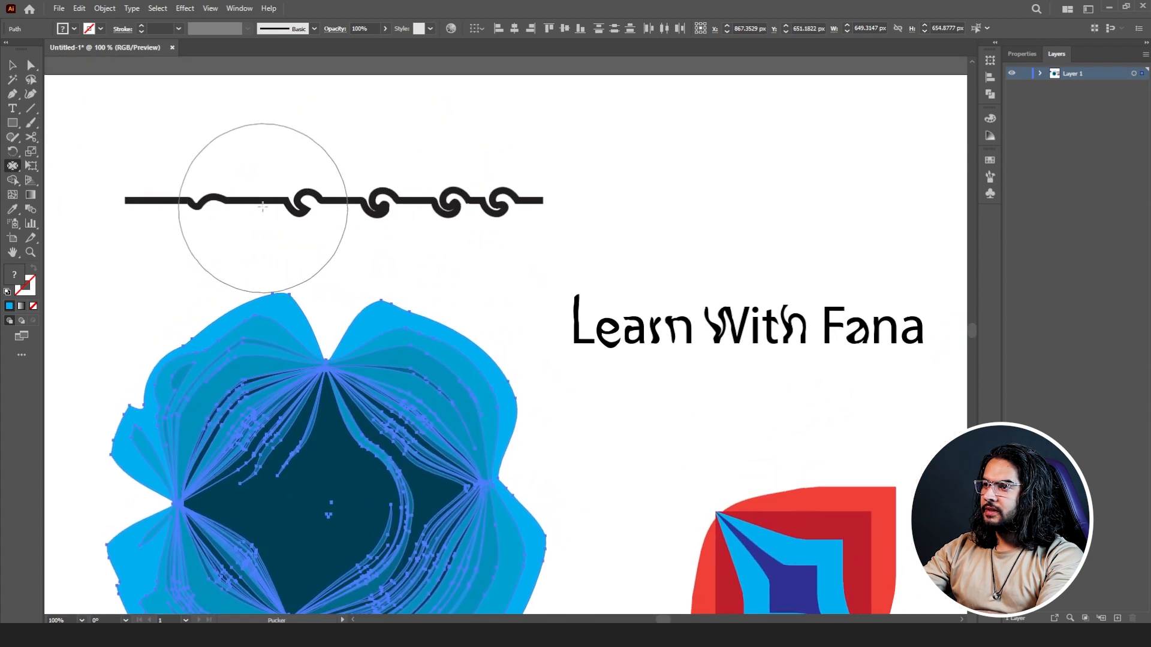
Select the horizontal curled line and distort it at several points along its length with the Pucker tool
key("v")
left_click(149, 200)
left_click(14, 167)
left_click_drag(242, 201, 241, 201)
mouse_move(196, 257)
left_mouse_down()
mouse_move(257, 175)
mouse_move(315, 152)
mouse_move(381, 167)
mouse_move(415, 239)
left_mouse_up()
left_click_drag(708, 246, 398, 185)
Select the outlined text, distort its letters with the Pucker tool and undo the last stroke
left_click(13, 68)
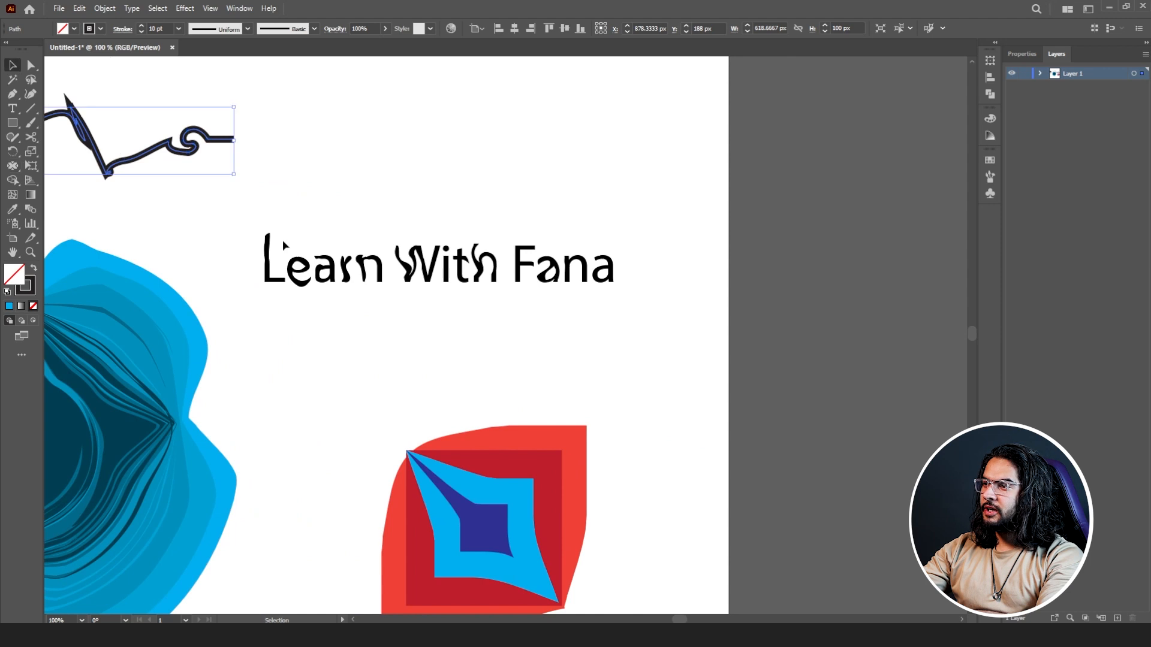
left_click(582, 264)
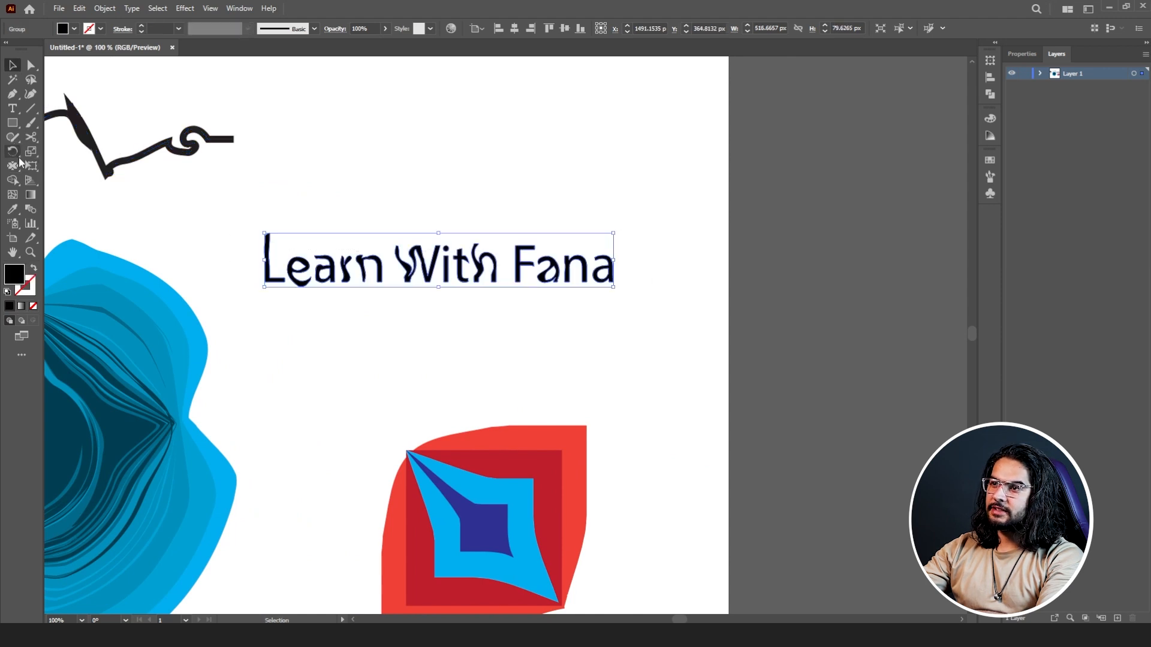
left_click(14, 166)
mouse_move(458, 268)
left_mouse_down()
mouse_move(589, 246)
mouse_move(379, 211)
mouse_move(320, 182)
mouse_move(303, 221)
mouse_move(297, 344)
mouse_move(599, 336)
left_mouse_up()
key("ctrl+z")
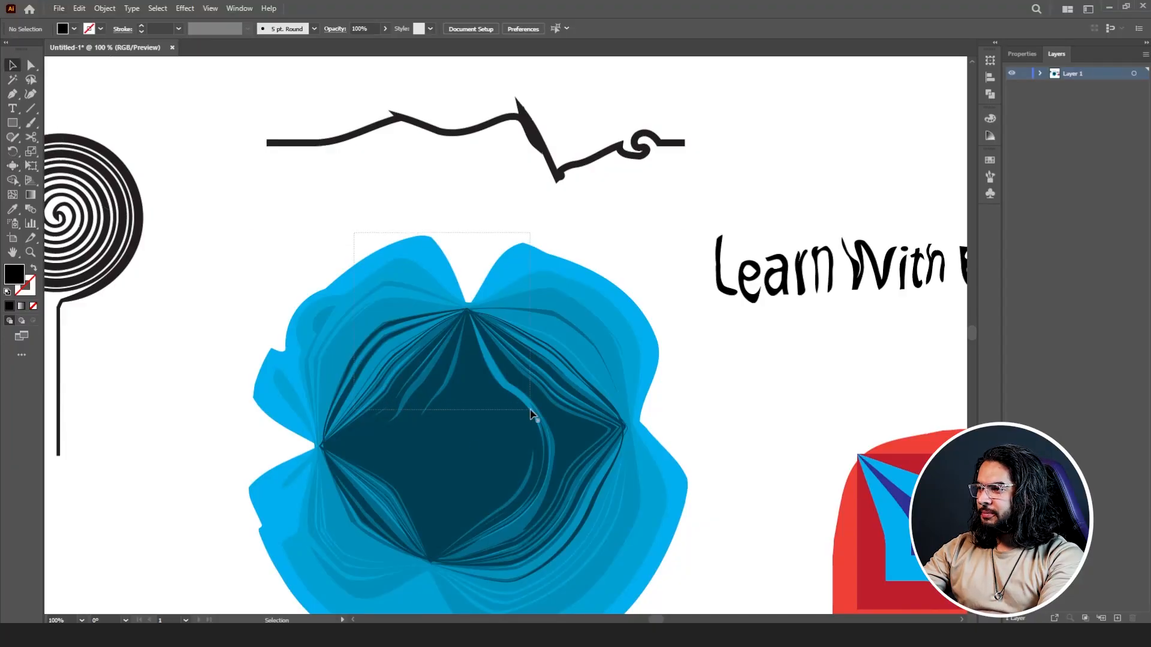
Select the puckered blue circles and bulge their upper-left part with the Bloat tool
left_click_drag(530, 410, 531, 411)
left_click_drag(450, 334, 344, 252)
left_click_drag(15, 167, 71, 223)
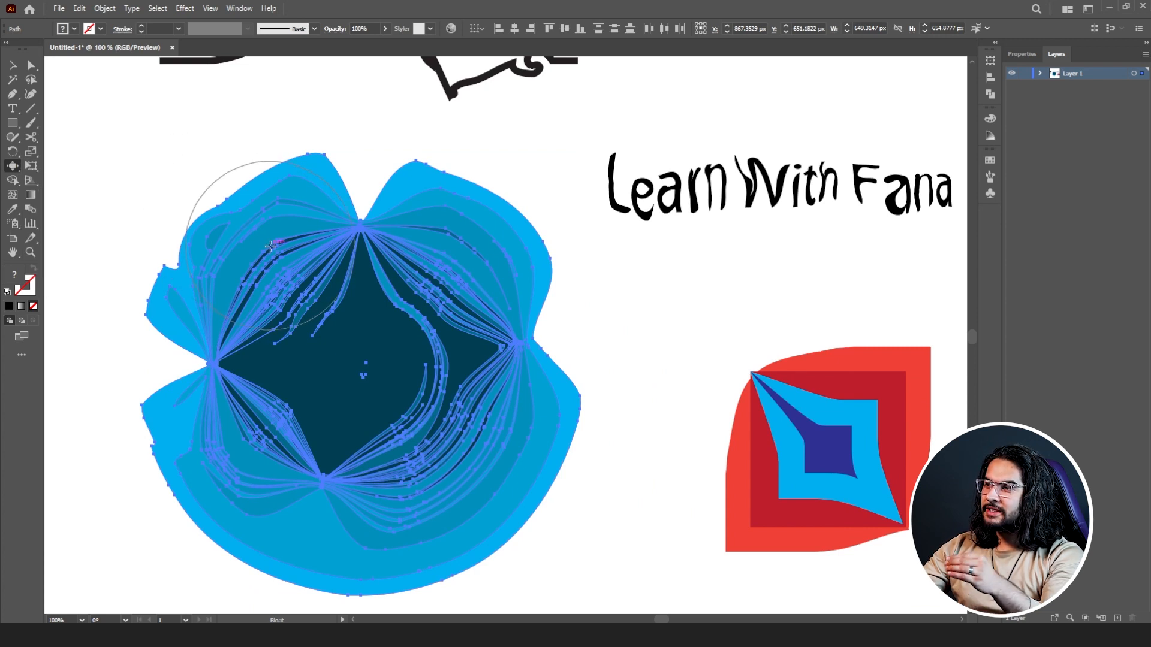
left_click_drag(270, 246, 271, 245)
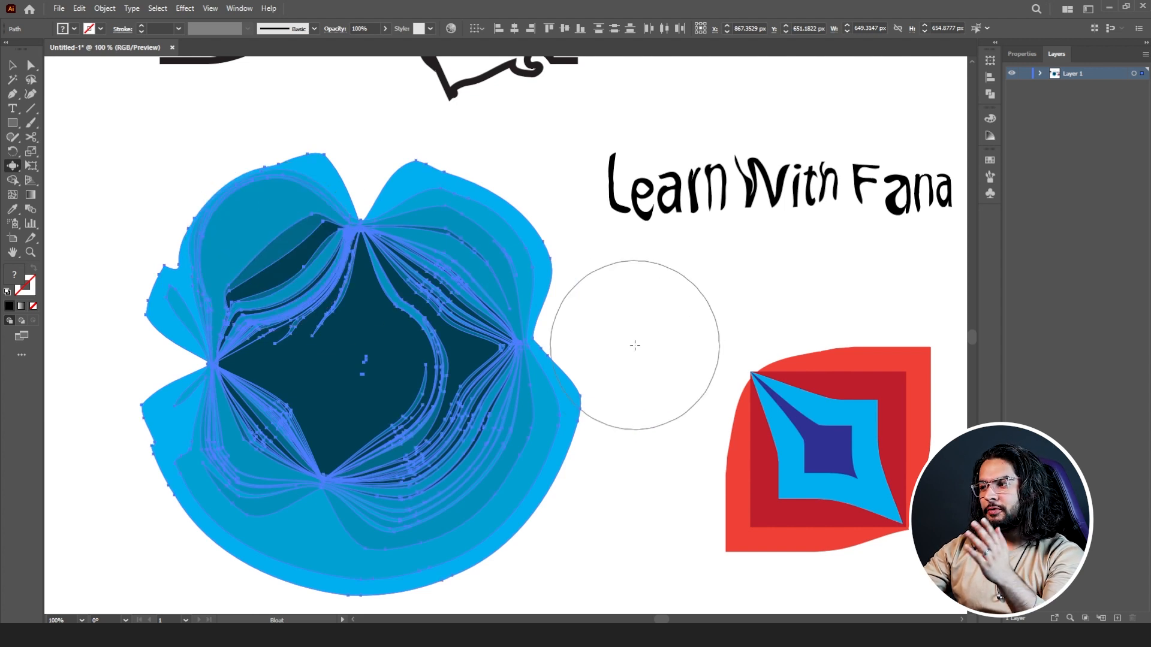
Bloat the right, top and bottom parts of the blue circles into rounded lobes and deselect them
mouse_move(531, 366)
left_mouse_down()
mouse_move(535, 392)
mouse_move(509, 296)
mouse_move(416, 339)
mouse_move(476, 309)
mouse_move(434, 351)
mouse_move(471, 300)
mouse_move(549, 267)
left_mouse_up()
mouse_move(398, 250)
left_mouse_down()
mouse_move(428, 207)
mouse_move(371, 342)
mouse_move(482, 420)
mouse_move(480, 387)
mouse_move(560, 430)
left_mouse_up()
mouse_move(362, 426)
left_mouse_down()
mouse_move(430, 496)
mouse_move(288, 408)
mouse_move(202, 495)
mouse_move(206, 474)
mouse_move(282, 456)
mouse_move(312, 491)
mouse_move(321, 538)
mouse_move(327, 515)
mouse_move(318, 539)
left_mouse_up()
key("v")
left_click(198, 162)
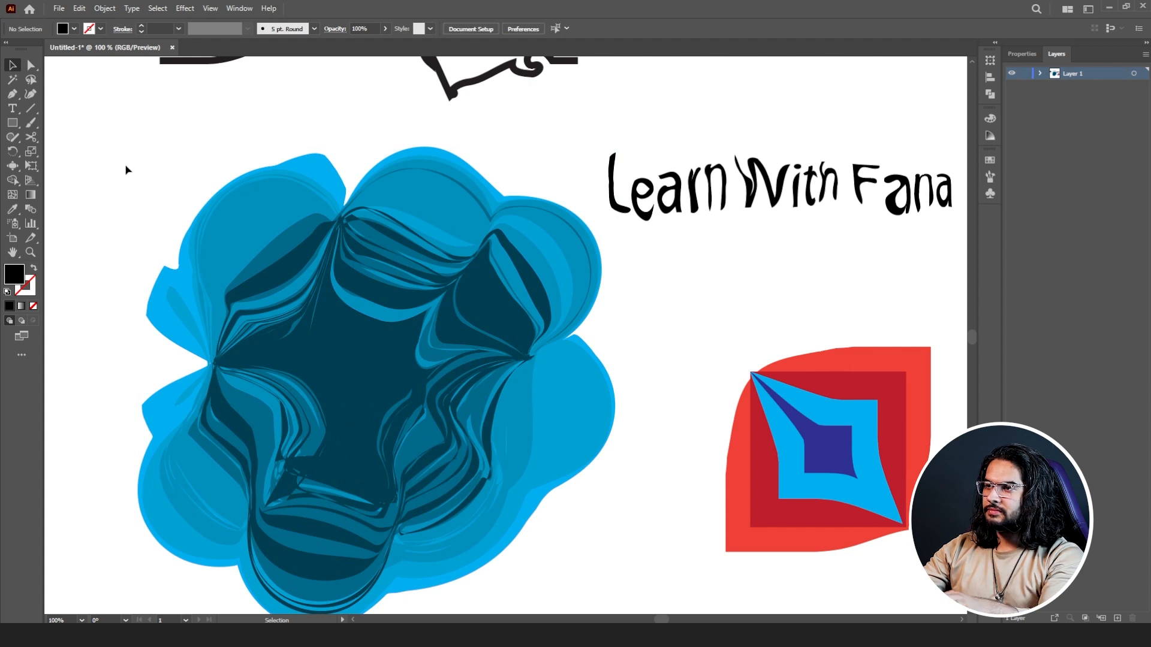
Select all the artwork and move it off the artboard to the right
left_click(14, 168)
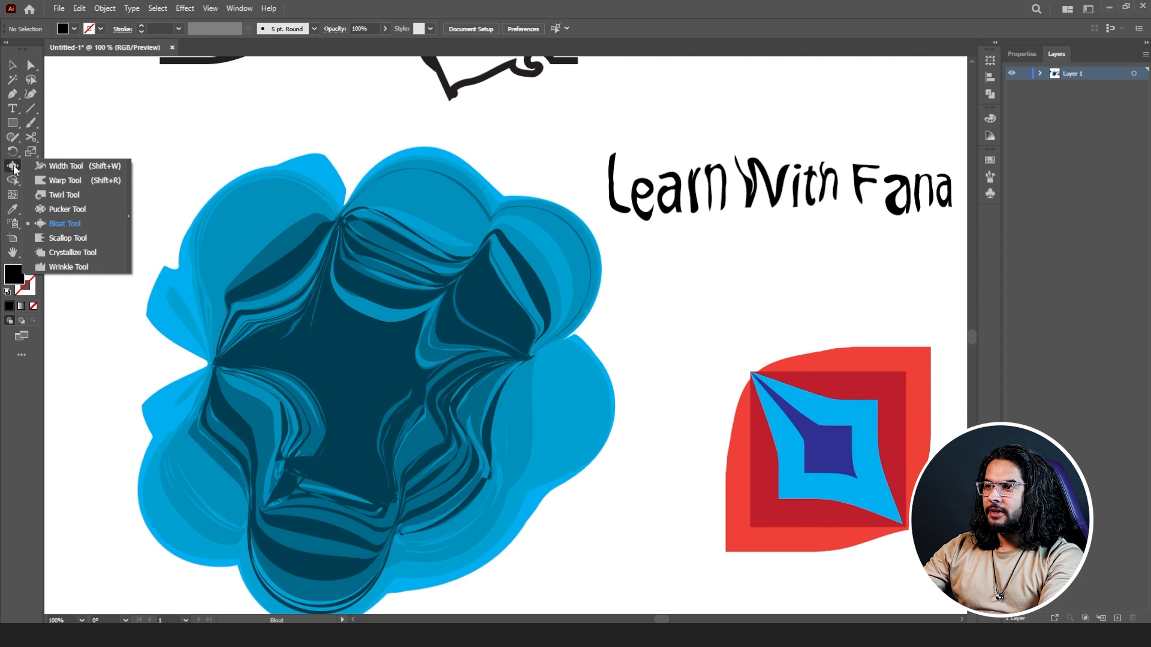
left_click(12, 125)
left_click_drag(154, 127, 228, 191)
left_click_drag(549, 188, 503, 192)
scroll(503, 195, "down", 2)
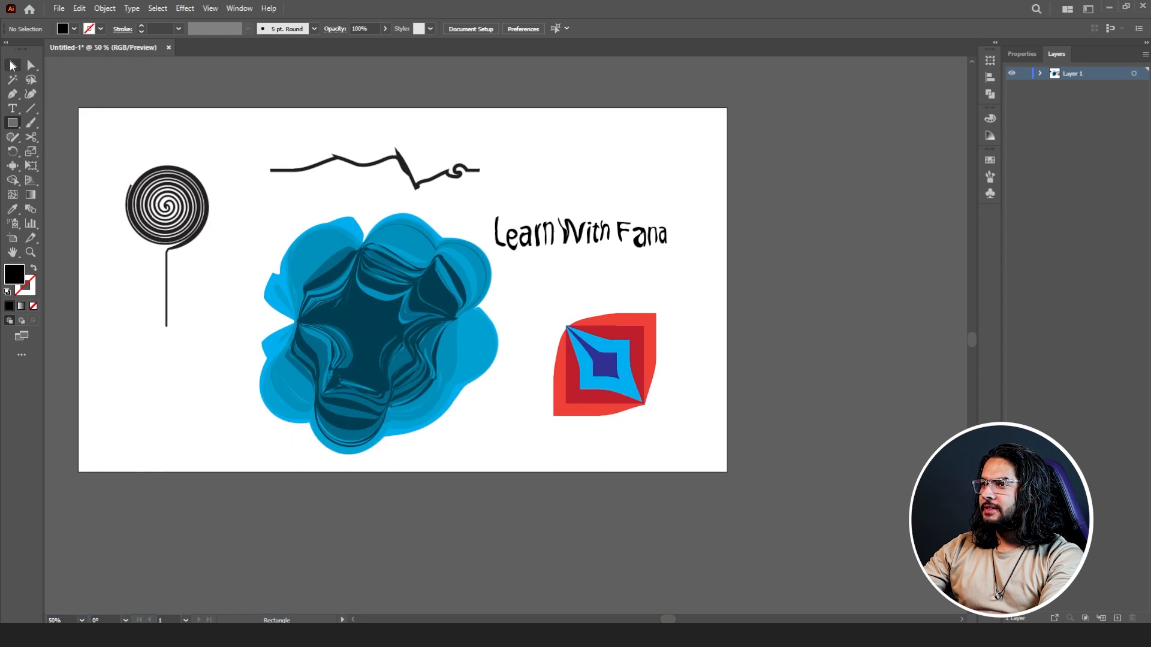
key("ctrl+a")
left_click_drag(202, 207, 862, 221)
Draw a rectangle about 891 by 593 px in the middle of the artboard and fill it with light blue
left_click(18, 124)
left_click_drag(291, 200, 592, 401)
left_click(63, 27)
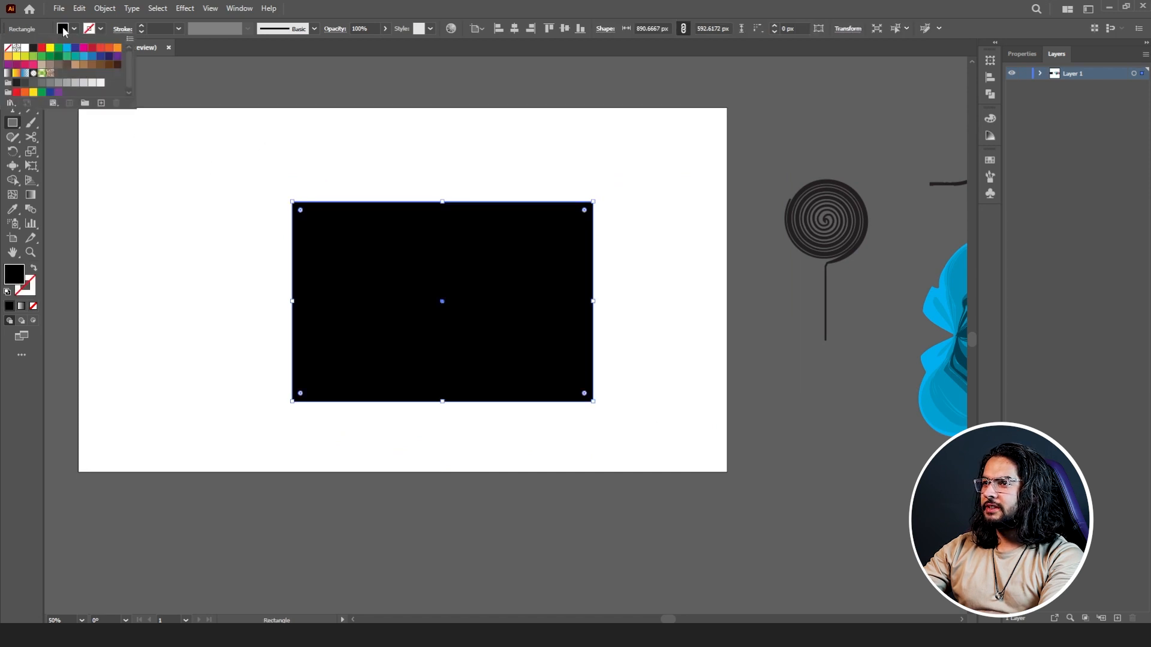
left_click(85, 57)
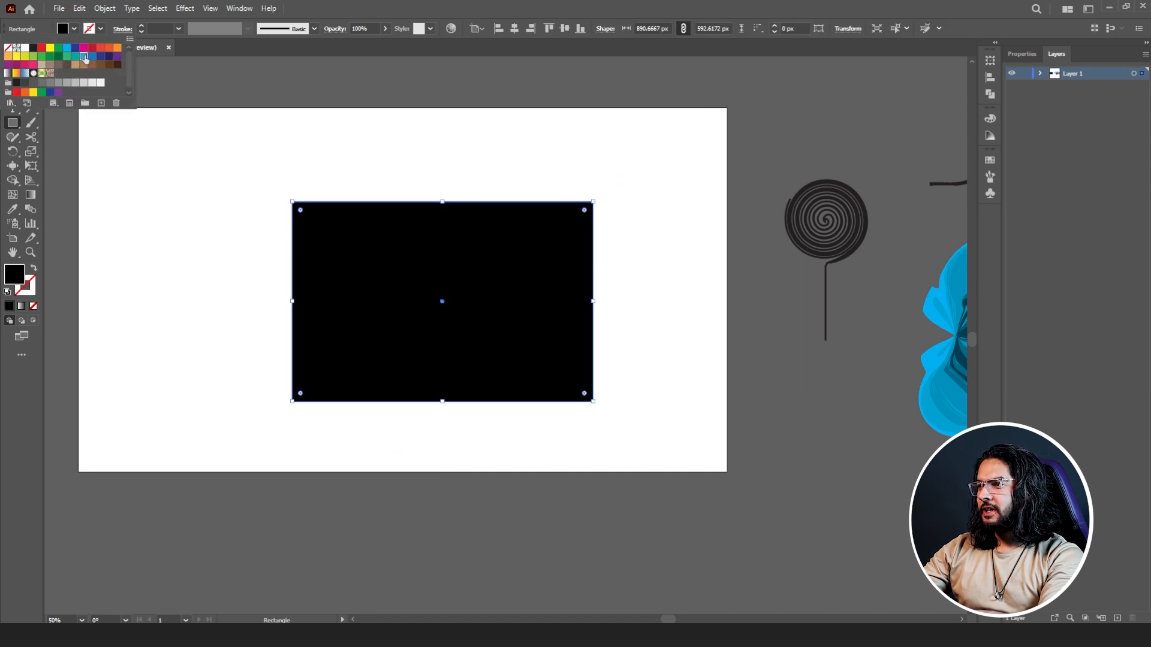
Enlarge the Scallop tool's brush and scallop the edges all around the blue rectangle
left_click(14, 170)
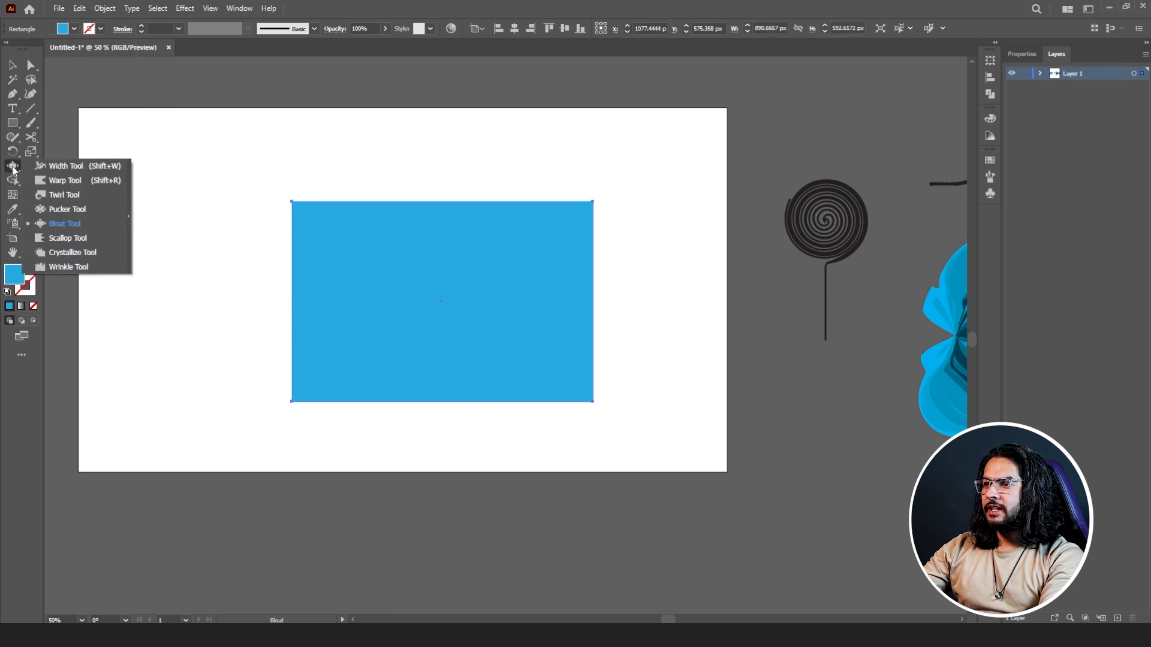
left_click(70, 238)
scroll(404, 195, "up", 1)
mouse_move(210, 185)
left_mouse_down()
mouse_move(549, 170)
mouse_move(683, 263)
mouse_move(634, 348)
mouse_move(640, 449)
mouse_move(493, 497)
mouse_move(309, 504)
mouse_move(218, 489)
mouse_move(172, 377)
mouse_move(185, 246)
mouse_move(39, 186)
left_mouse_up()
double_click(12, 166)
type("5")
key("Tab")
key("Return")
mouse_move(276, 174)
left_mouse_down()
mouse_move(372, 146)
mouse_move(466, 150)
mouse_move(506, 180)
mouse_move(669, 455)
left_mouse_up()
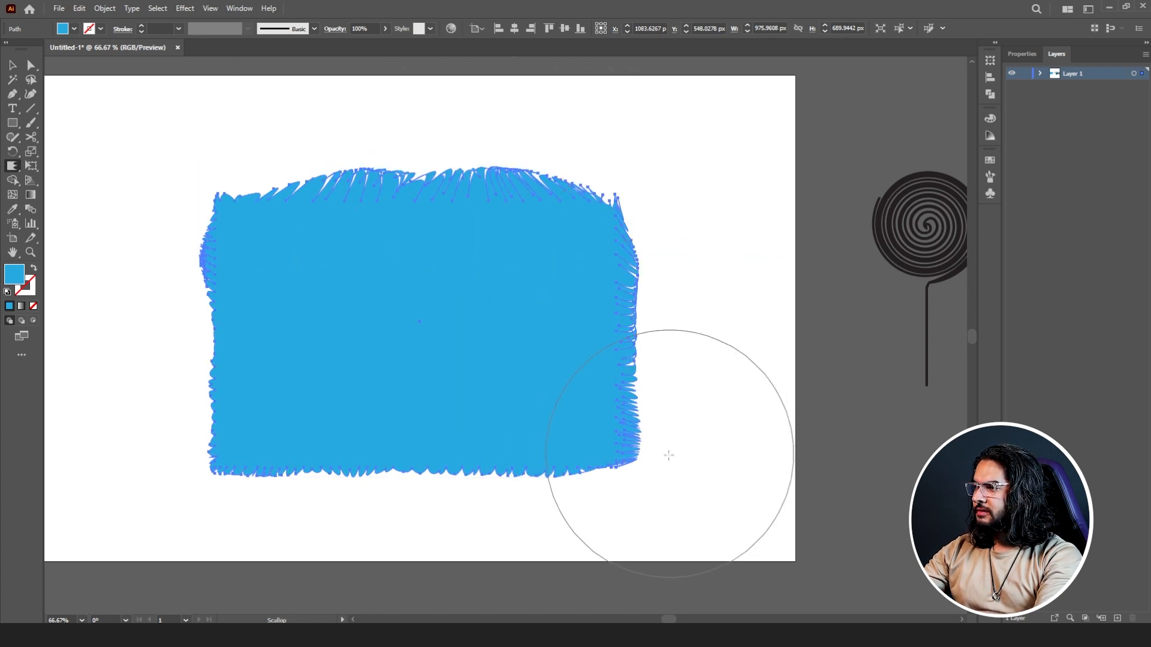
Undo the last three scallop strokes and set the Scallop brush to 50 px wide, 50 px high and 5% intensity
key("ctrl+z")
key("ctrl+z")
key("ctrl+z")
double_click(12, 166)
left_click(549, 249)
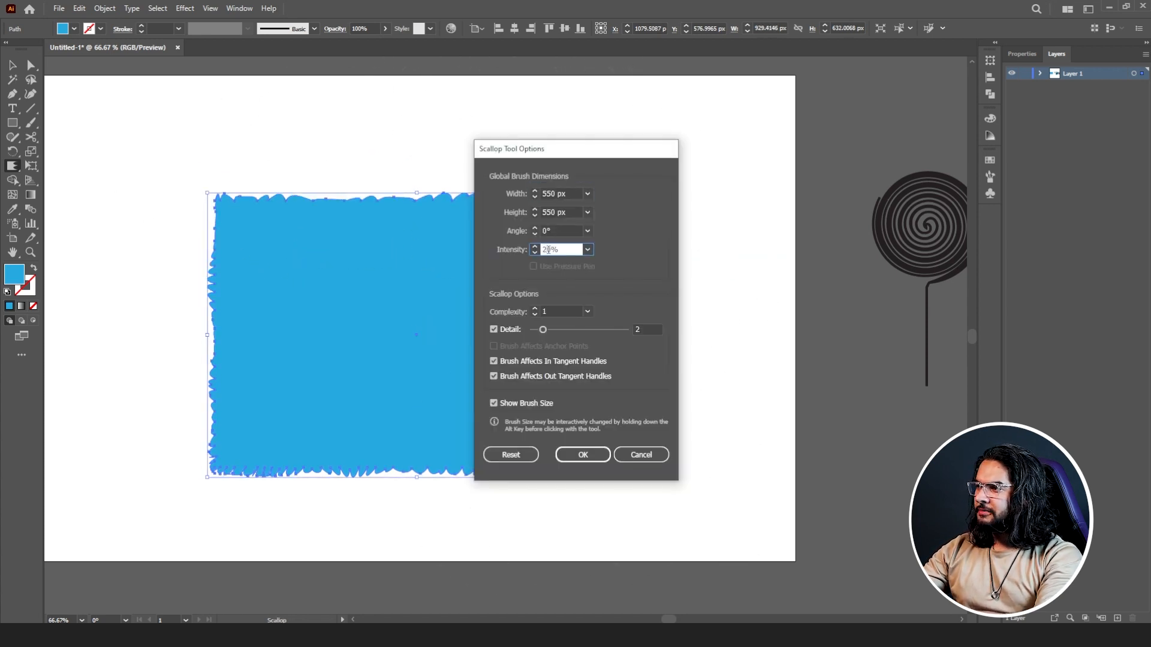
left_click(547, 195)
key("BackSpace")
left_click(547, 212)
key("BackSpace")
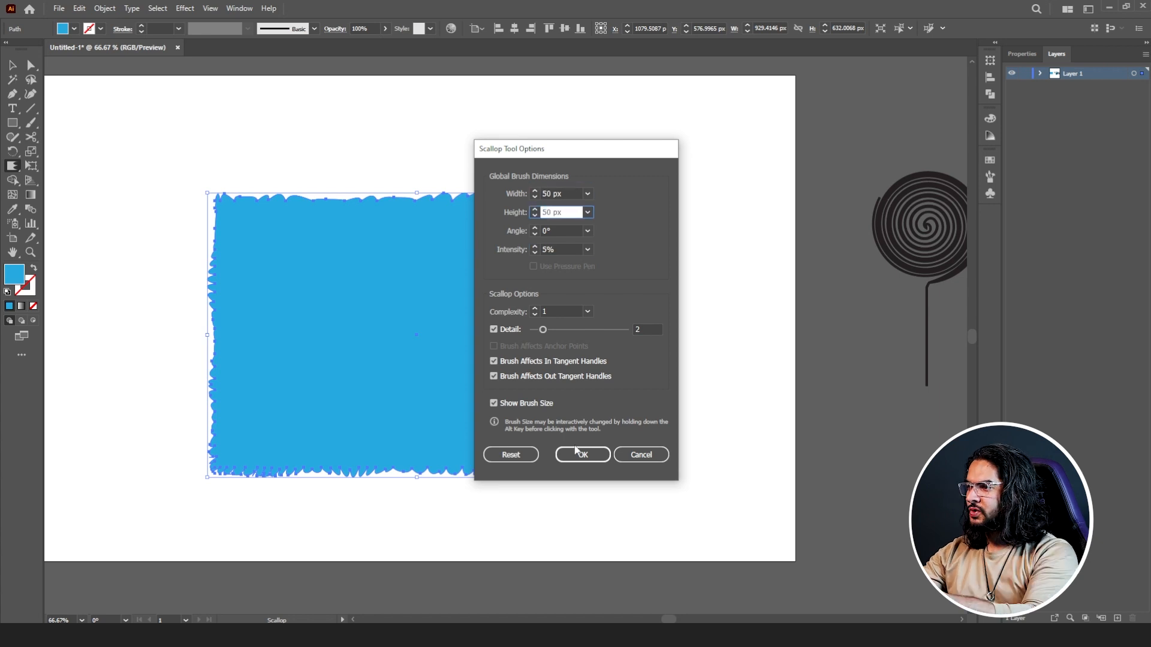
left_click(577, 451)
Set the Scallop brush size to 100 px and scallop along the blue rectangle's top edge
scroll(331, 123, "up", 2)
double_click(13, 166)
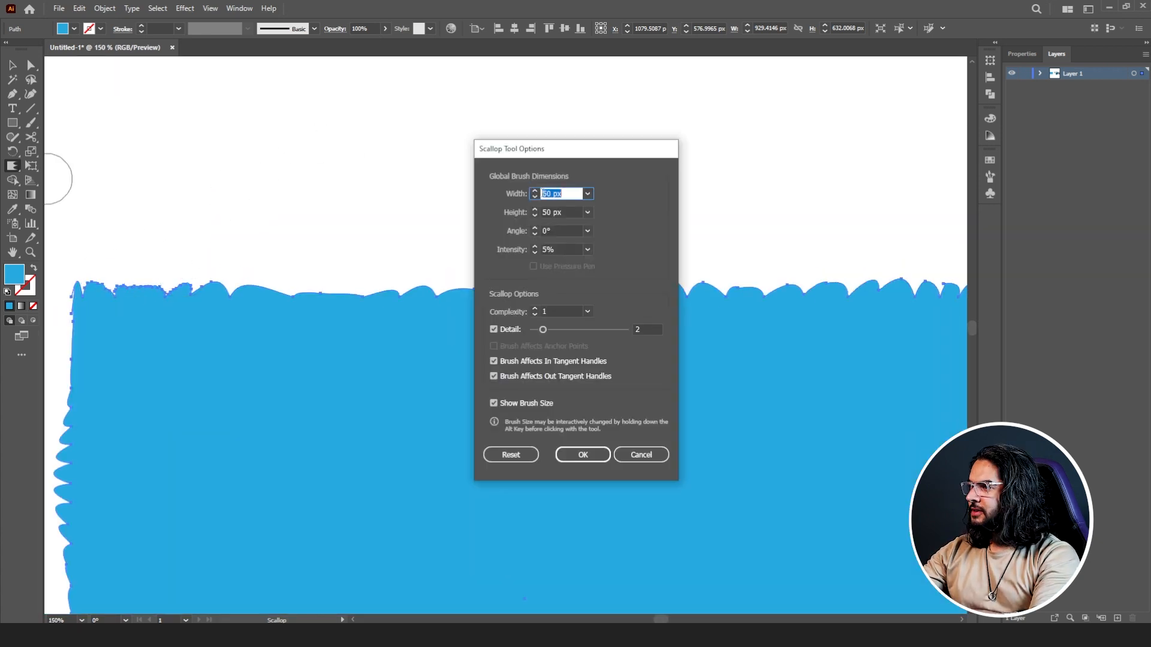
type("100")
left_click(582, 455)
left_click_drag(212, 254, 893, 263)
scroll(420, 250, "down", 5)
scroll(443, 264, "up", 3)
left_click_drag(436, 235, 415, 238)
Scallop down the blue rectangle's left edge with the same brush
scroll(370, 240, "up", 2)
scroll(210, 247, "left", 3)
mouse_move(215, 249)
left_mouse_down()
mouse_move(227, 249)
mouse_move(188, 303)
mouse_move(184, 398)
left_mouse_up()
scroll(184, 398, "down", 5)
scroll(246, 342, "left", 2)
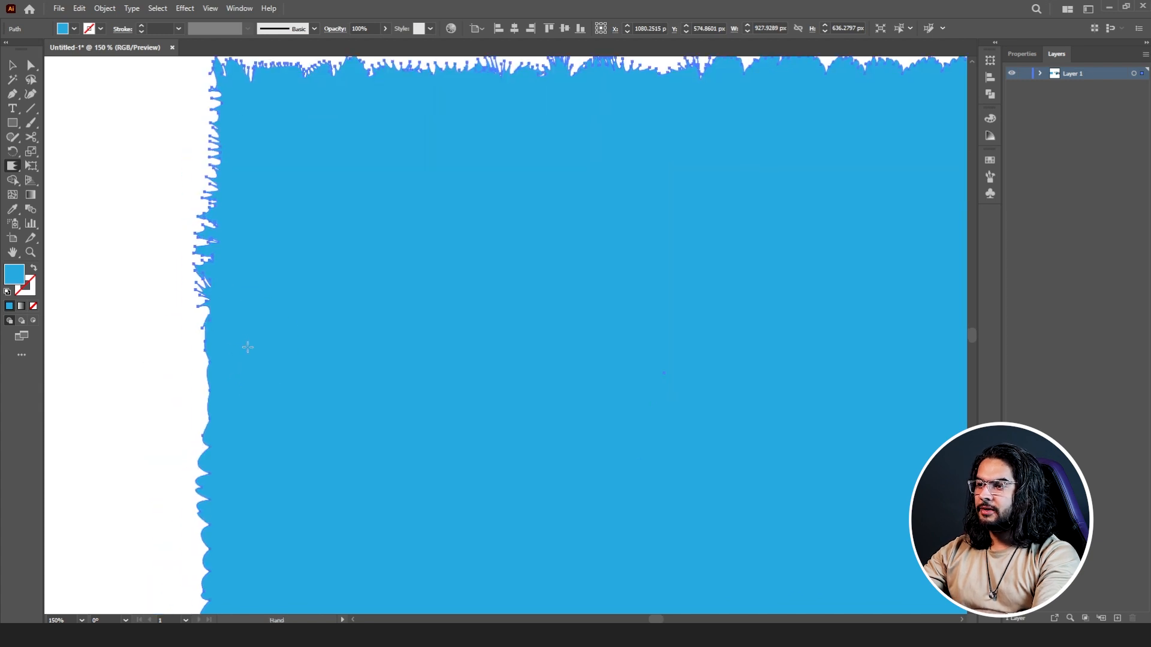
left_click_drag(283, 314, 52, 227)
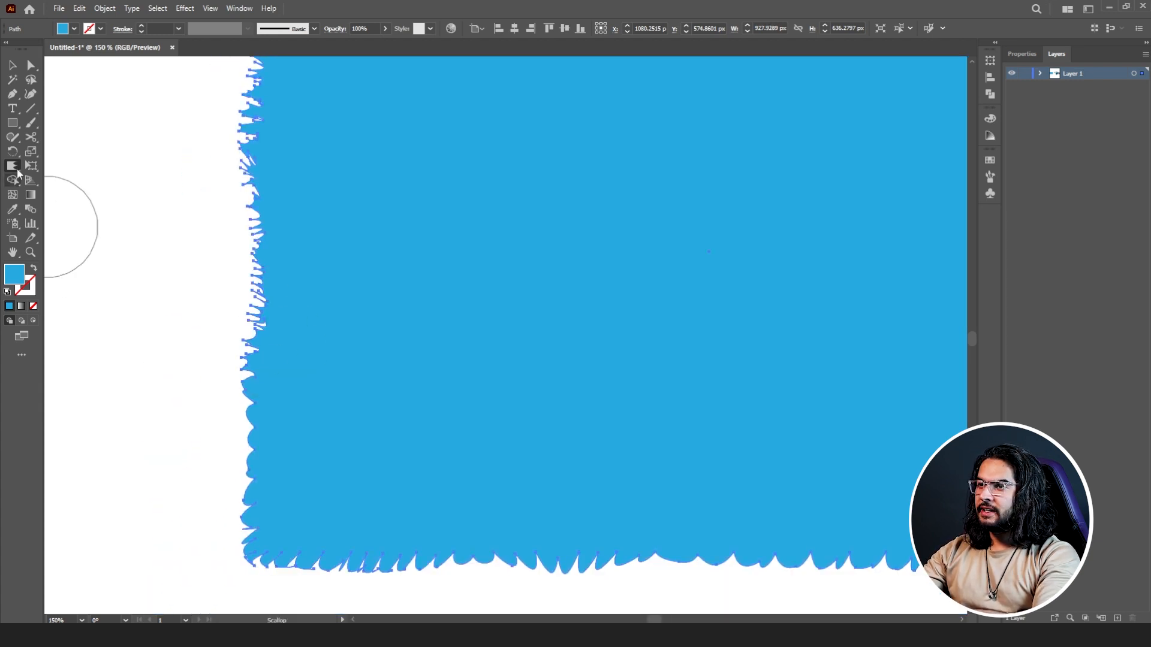
Set the Scallop brush size to 300 px and scallop along the blue rectangle's bottom edge
double_click(12, 165)
double_click(545, 212)
type("300")
left_click(583, 455)
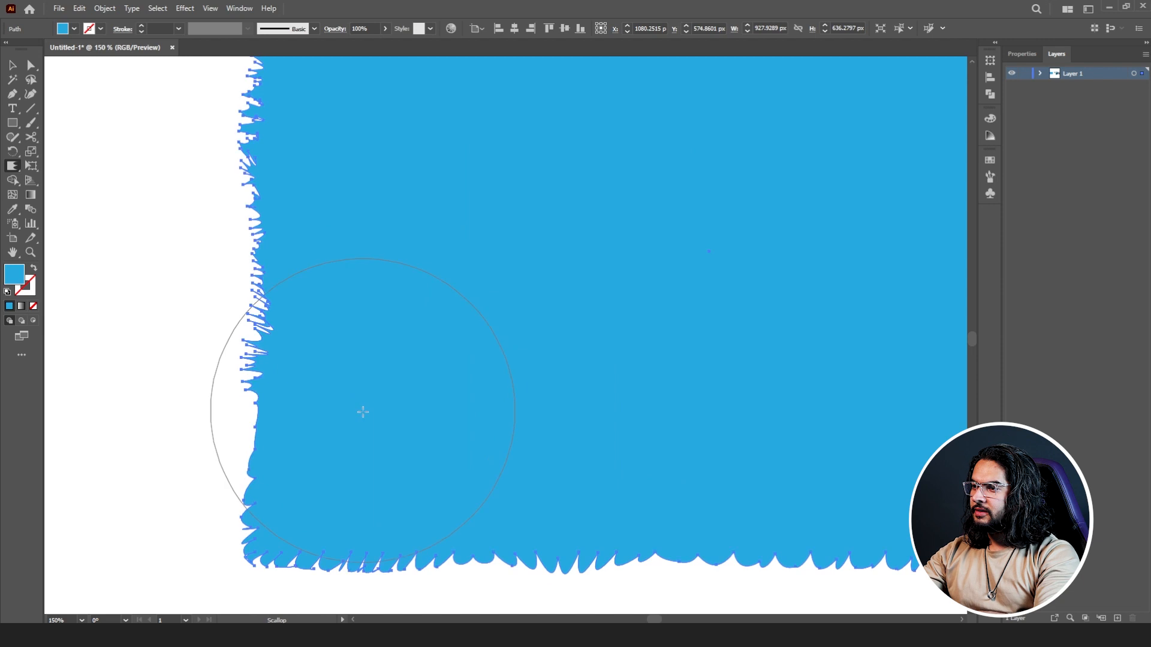
left_click_drag(362, 411, 365, 465)
left_click_drag(568, 399, 508, 339)
Scallop the blue rectangle's right, top and left edges into long spikes and deselect it
left_click_drag(749, 308, 633, 333)
left_click_drag(701, 336, 738, 249)
mouse_move(735, 159)
left_mouse_down()
mouse_move(730, 319)
mouse_move(732, 196)
mouse_move(654, 192)
left_mouse_up()
mouse_move(492, 219)
left_mouse_down()
mouse_move(634, 237)
mouse_move(136, 200)
left_mouse_up()
mouse_move(136, 200)
left_mouse_down()
mouse_move(260, 210)
mouse_move(48, 99)
left_mouse_up()
key("ctrl+minus")
left_click(12, 66)
left_click(253, 81)
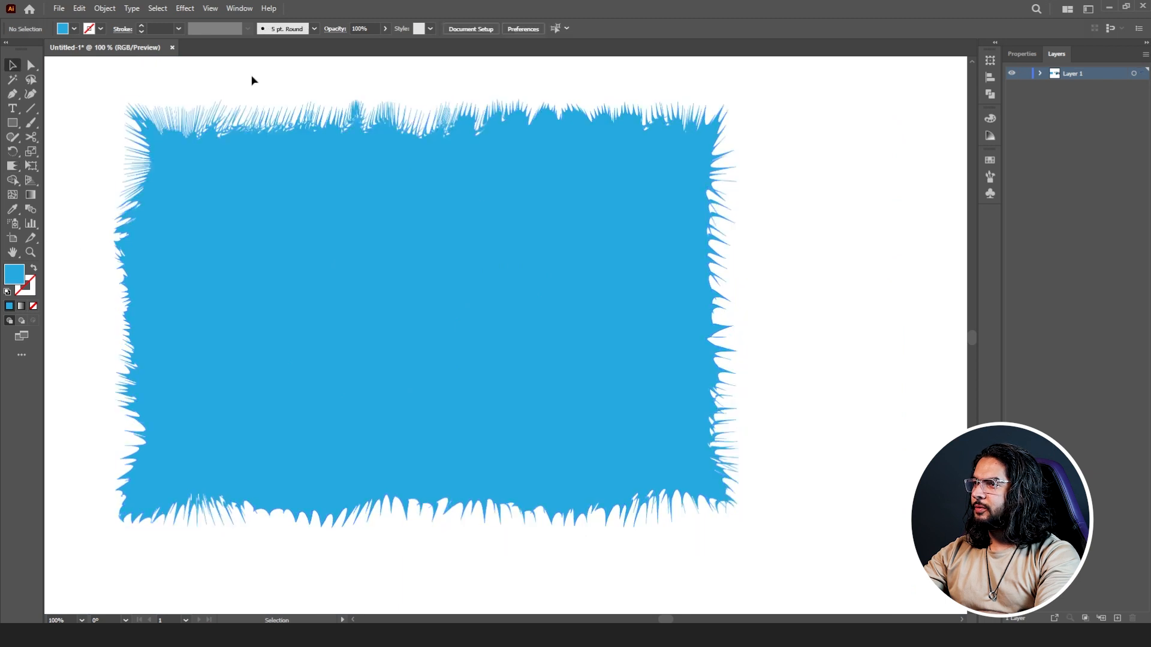
Move the fringed blue rectangle off the artboard, below its lower right corner
key("ctrl+minus")
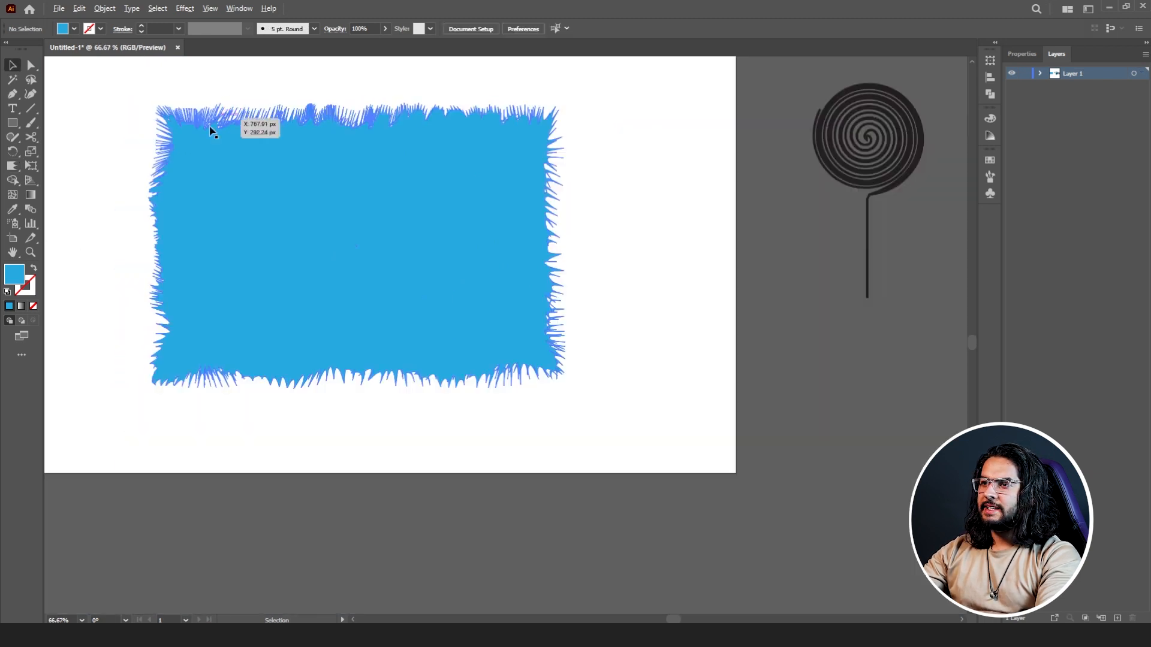
left_click_drag(242, 207, 652, 592)
left_click(14, 169)
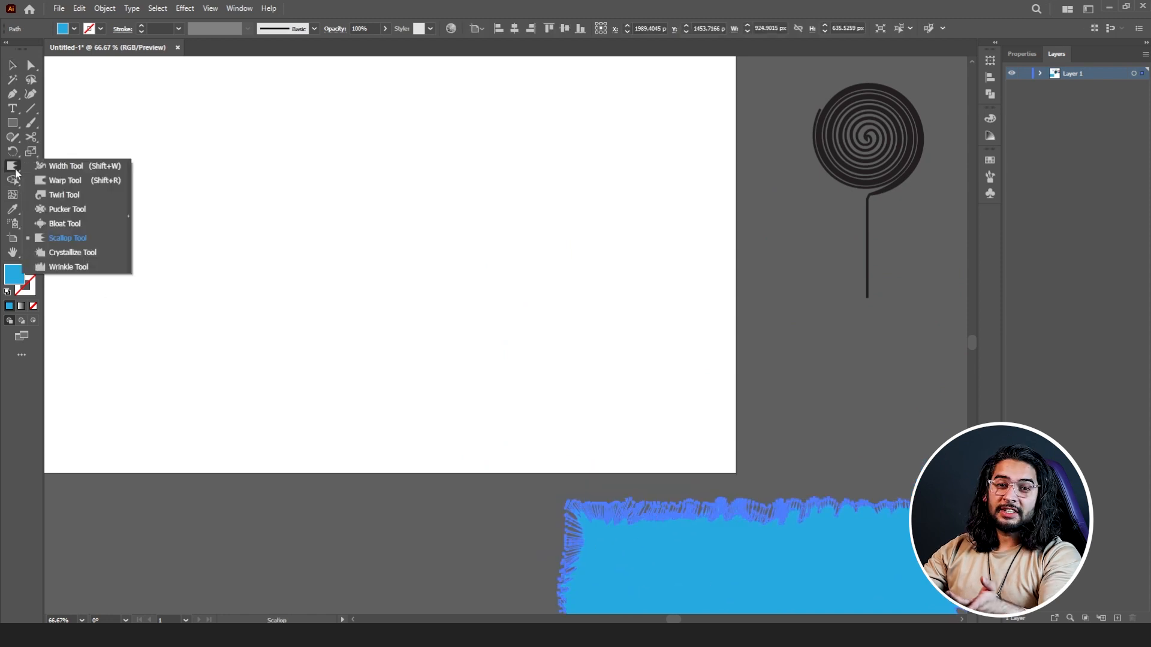
Draw an upright ellipse about 101 by 364 px on the artboard with no fill and a 2 pt black stroke
key("l")
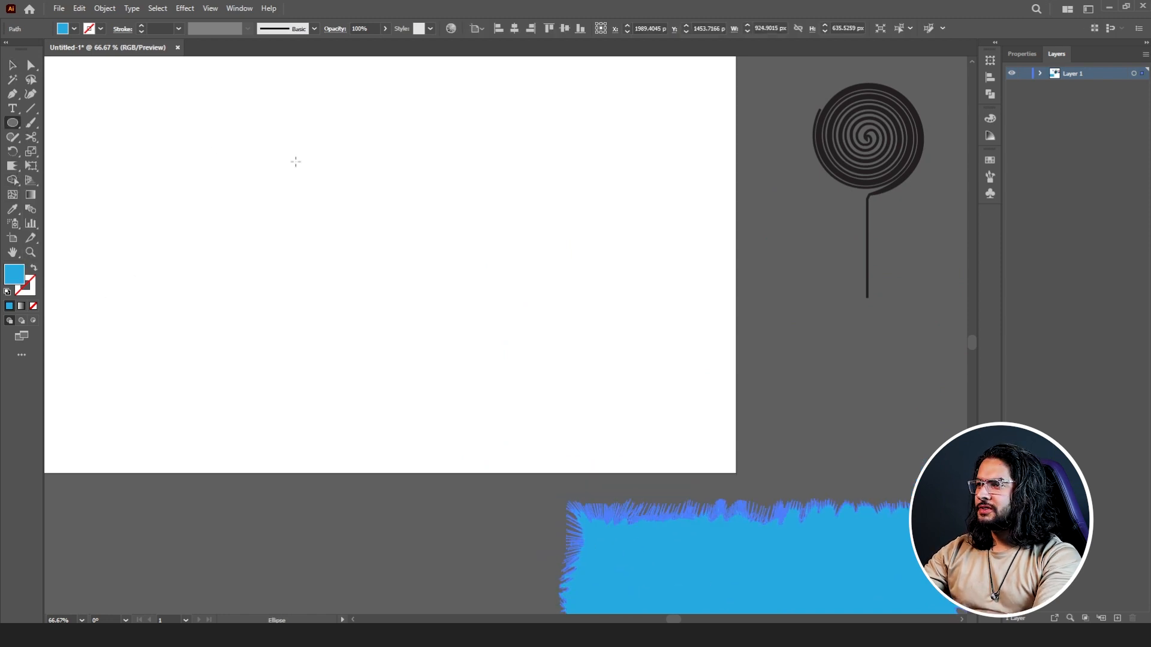
mouse_move(312, 161)
left_mouse_down()
mouse_move(350, 252)
mouse_move(359, 325)
left_mouse_up()
left_click(75, 30)
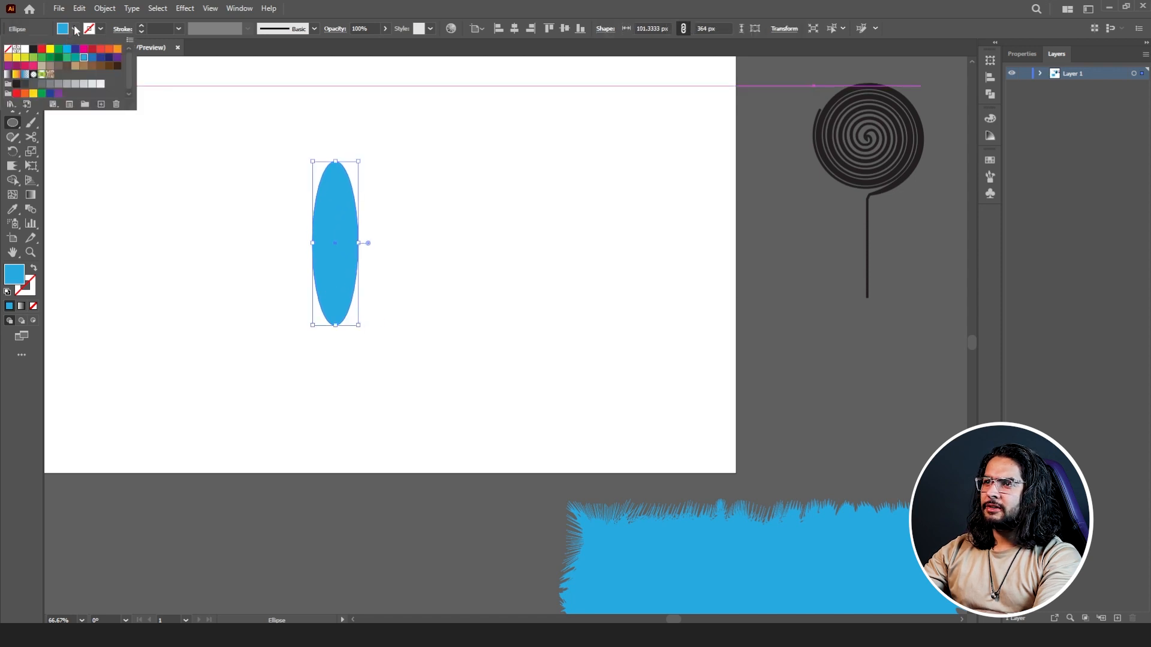
left_click(8, 49)
left_click(99, 29)
left_click(34, 50)
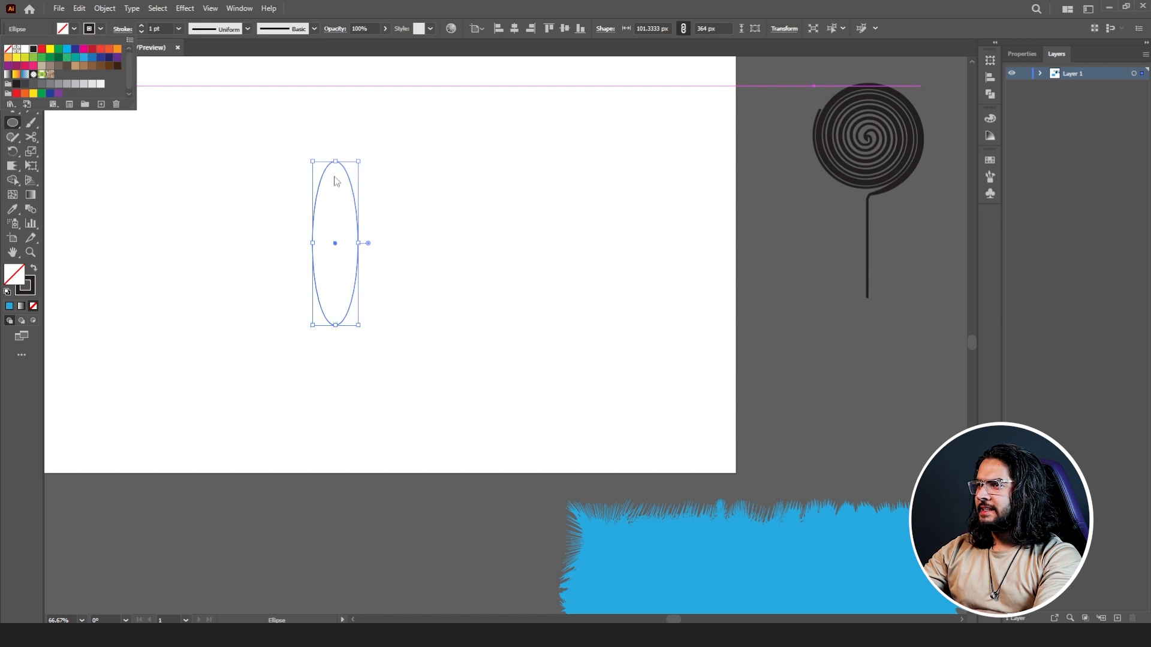
left_click(138, 25)
left_click(142, 25)
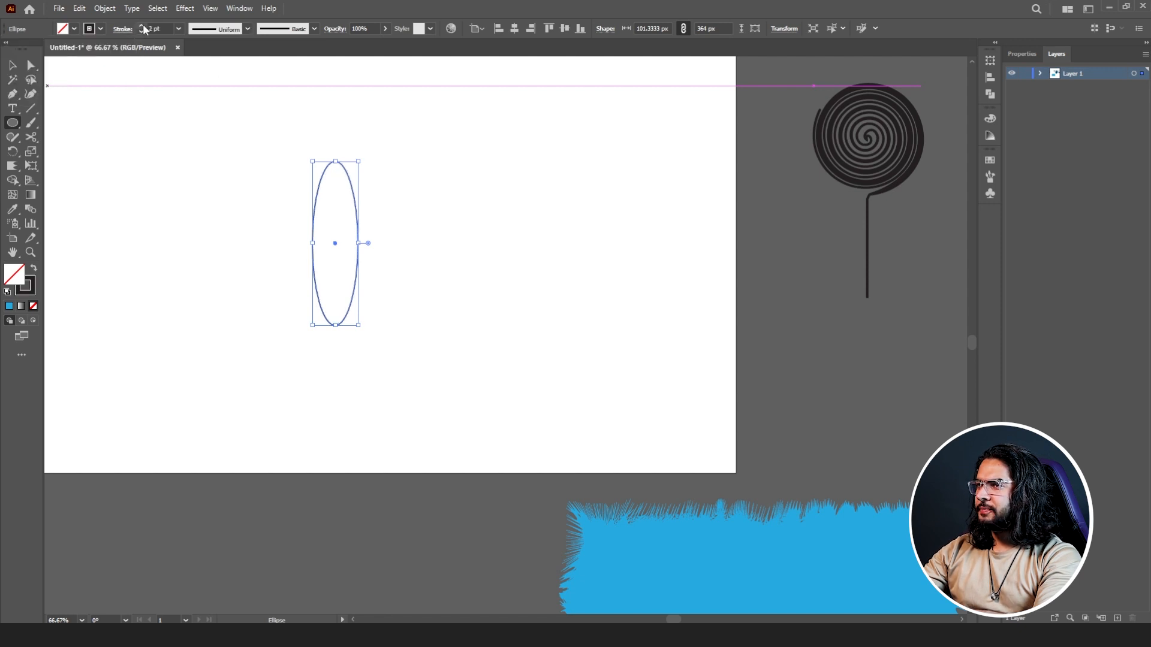
Copy the ellipse rotated by 45° with Transform Each and repeat the transformation until four ellipses form a flower
key("v")
mouse_move(362, 156)
left_mouse_down()
mouse_move(406, 169)
mouse_move(376, 158)
left_mouse_up()
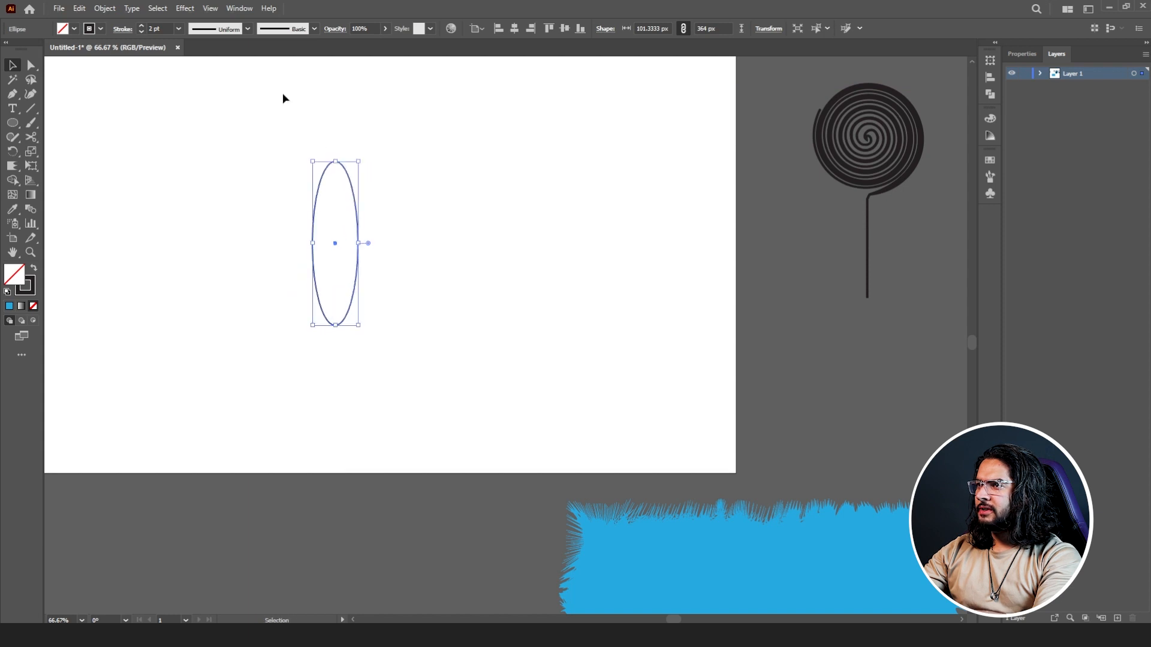
left_click(180, 9)
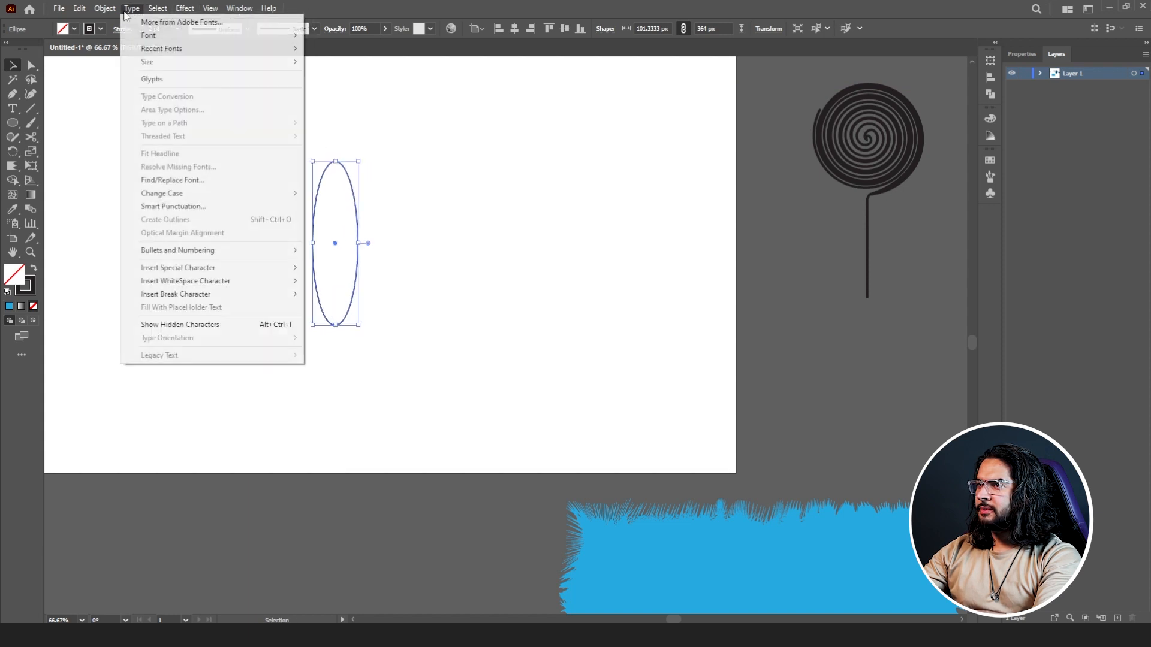
mouse_move(105, 8)
mouse_move(240, 22)
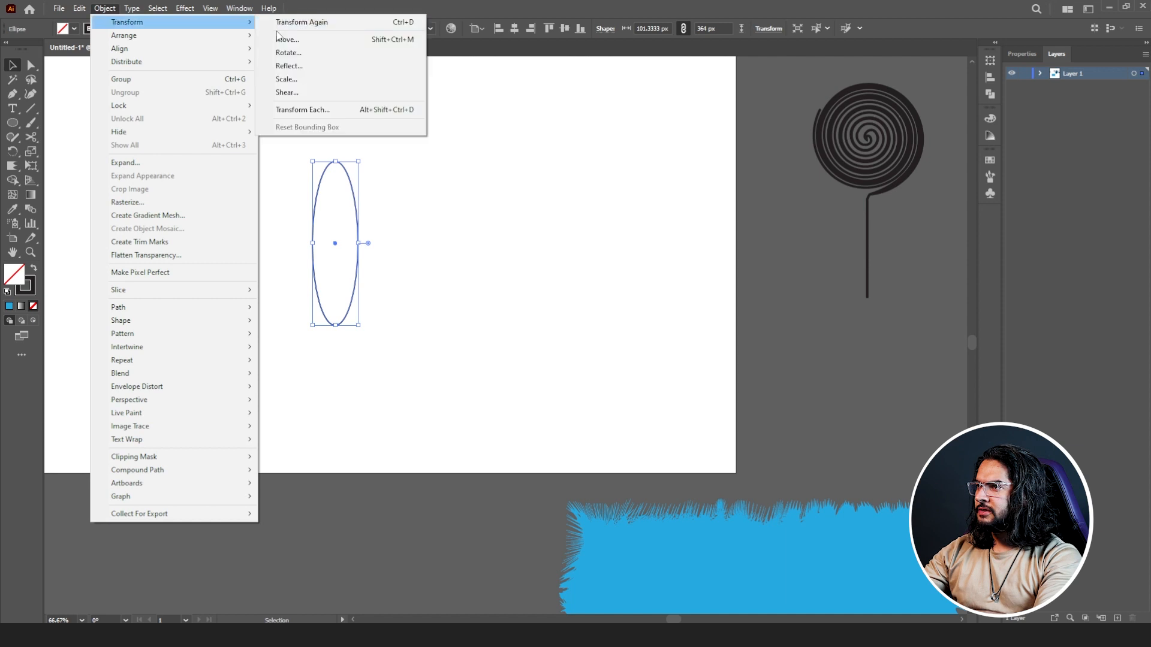
left_click(328, 109)
left_click(616, 419)
key("ctrl+d")
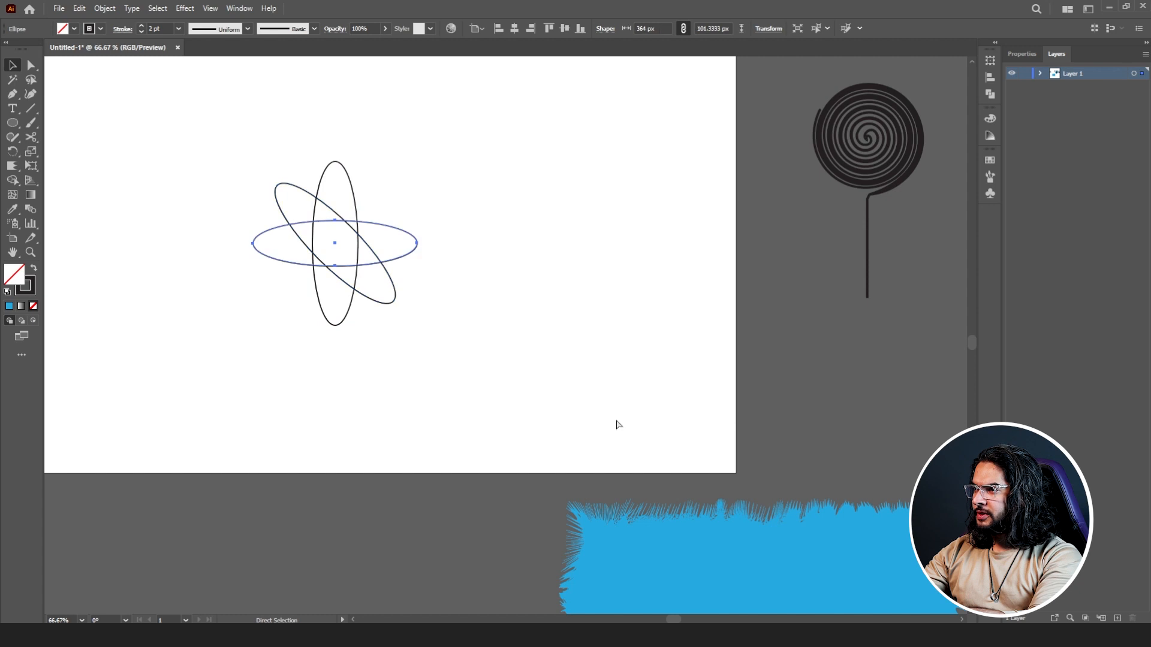
key("ctrl+d")
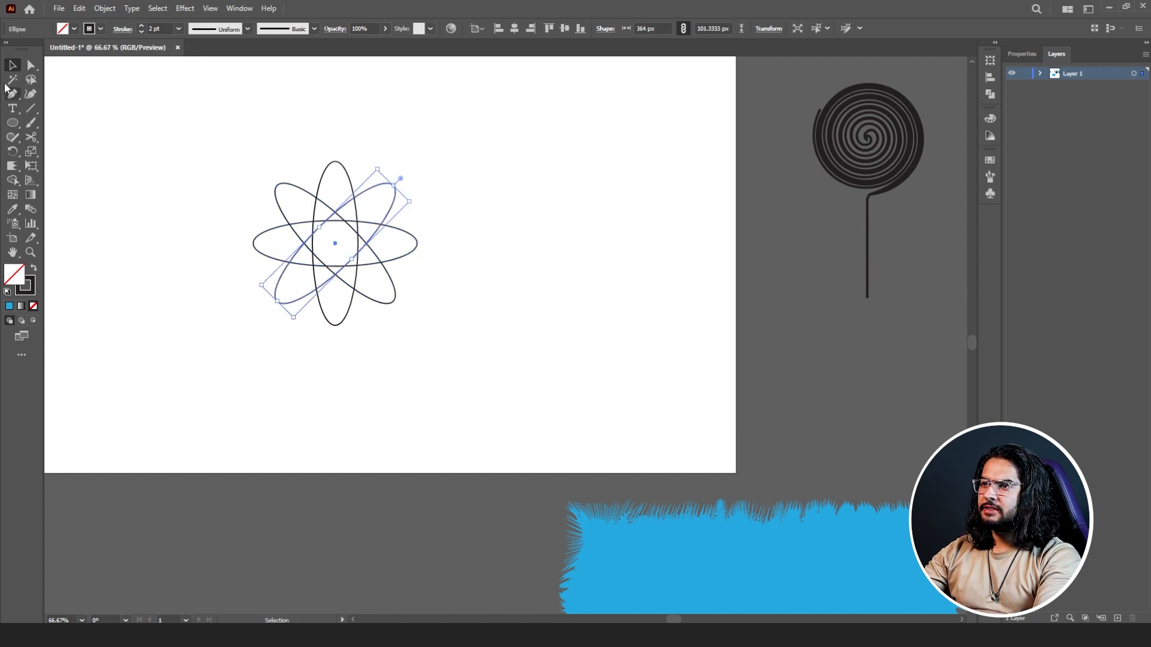
Choose the Crystallize tool and set its brush to 400 px wide, 400 px high and 15% intensity
left_click(16, 165)
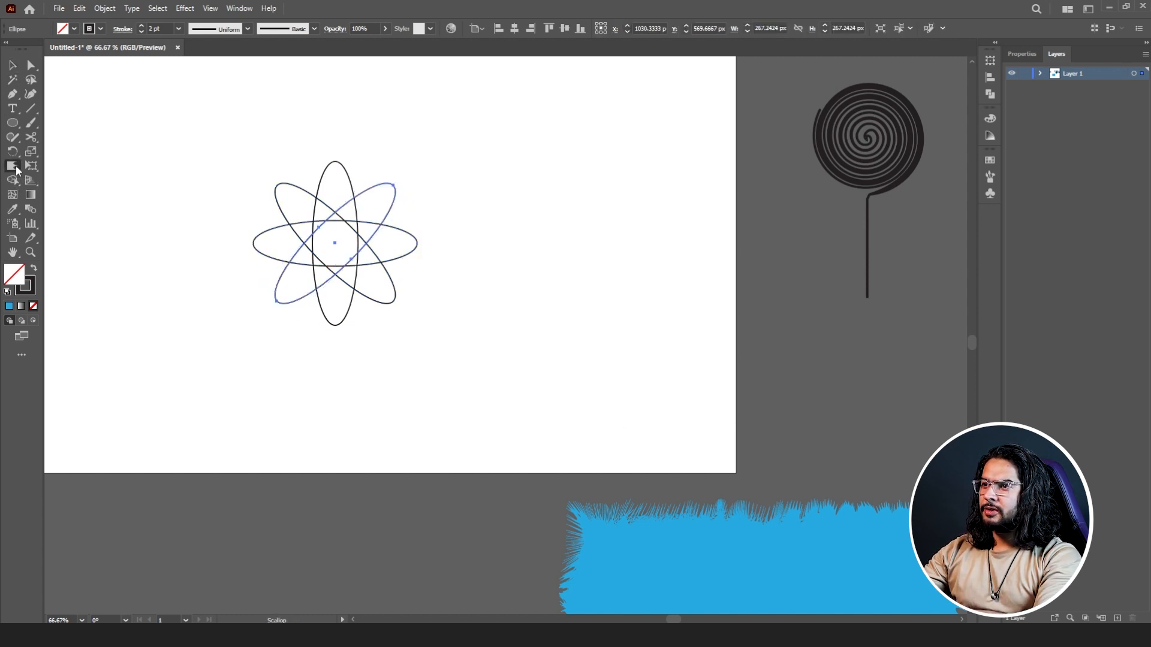
left_click(88, 252)
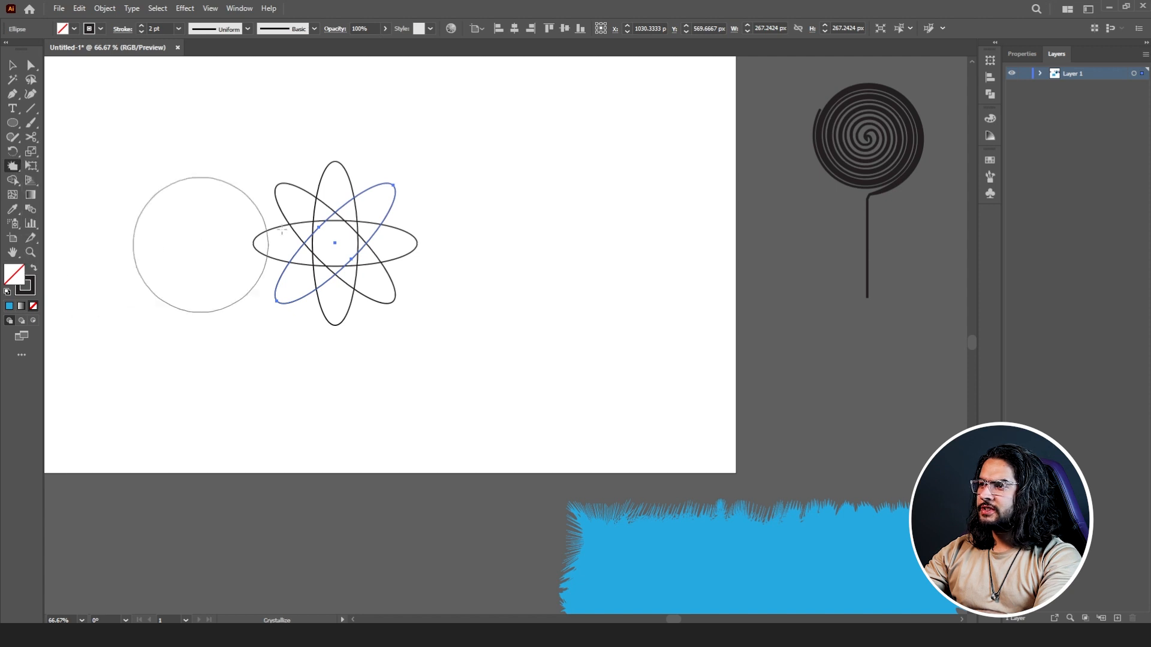
double_click(14, 166)
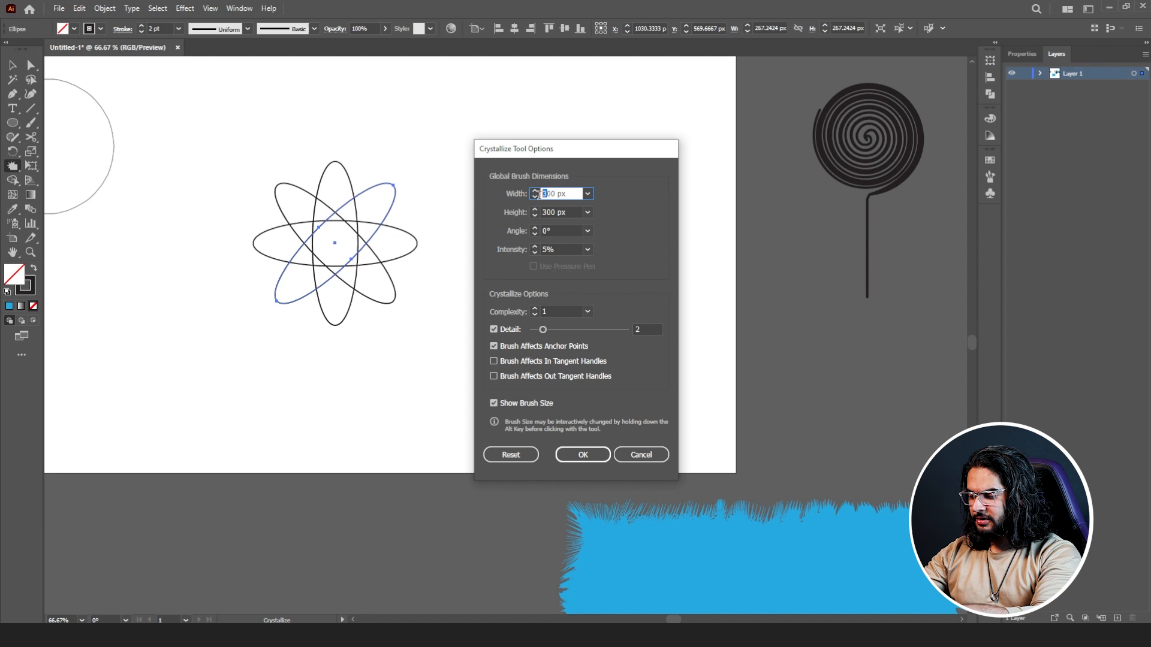
left_click_drag(546, 212, 542, 252)
type("4")
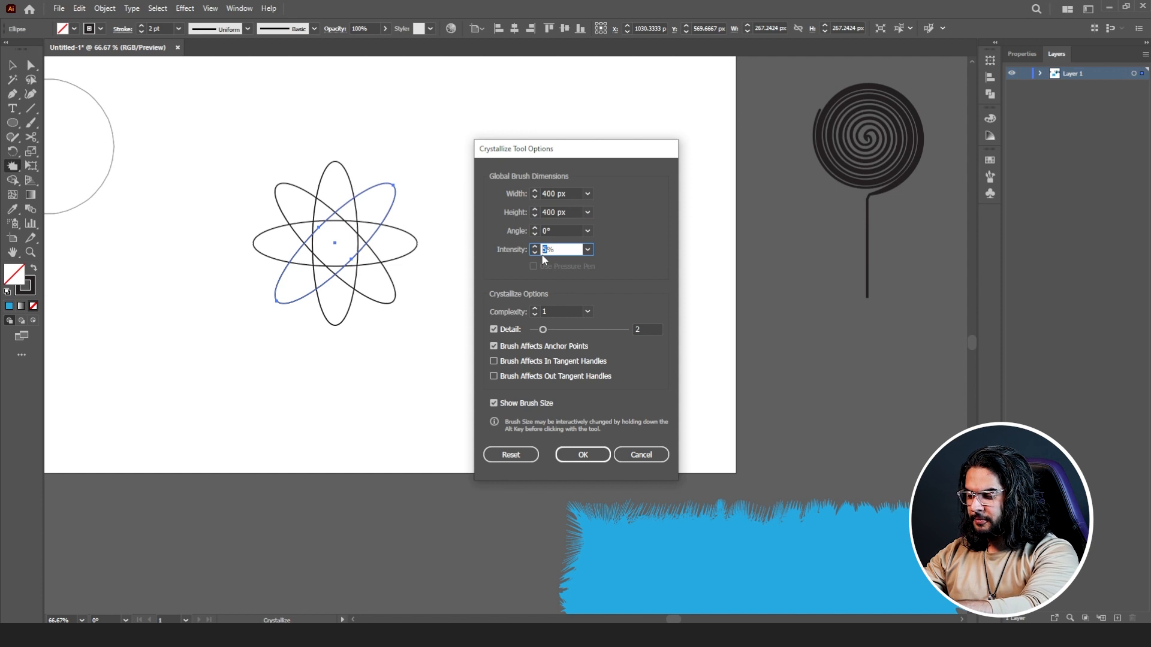
left_click(581, 453)
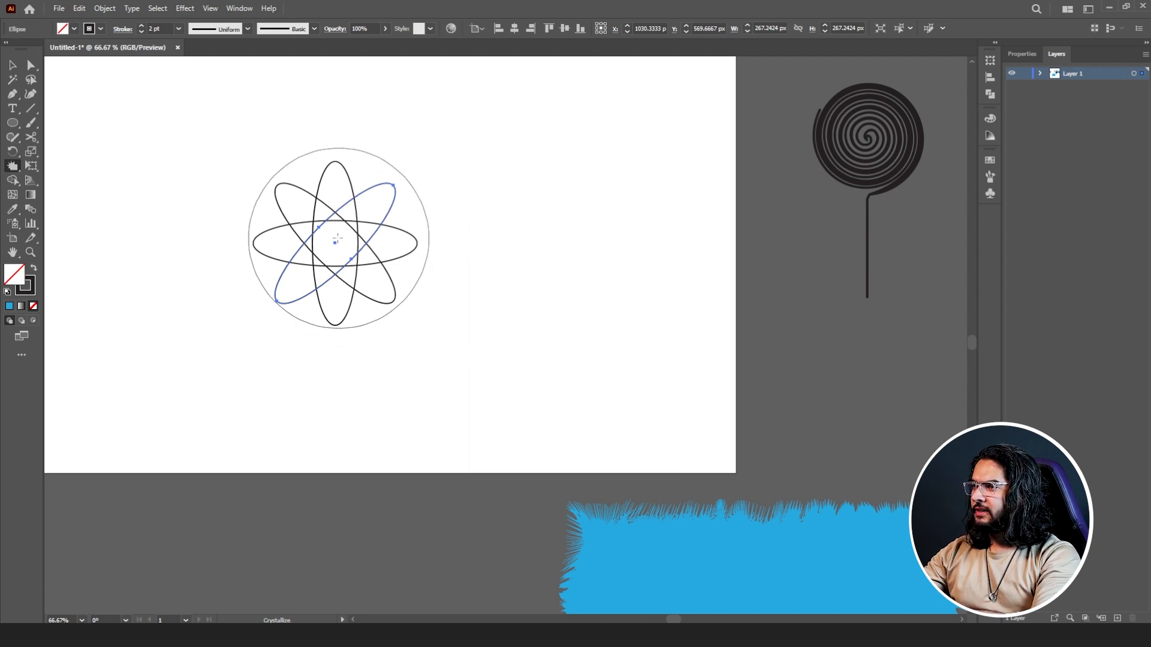
Select all four ellipses, crystallize them together from the flower's center and deselect them
left_click(333, 241)
key("ctrl+z")
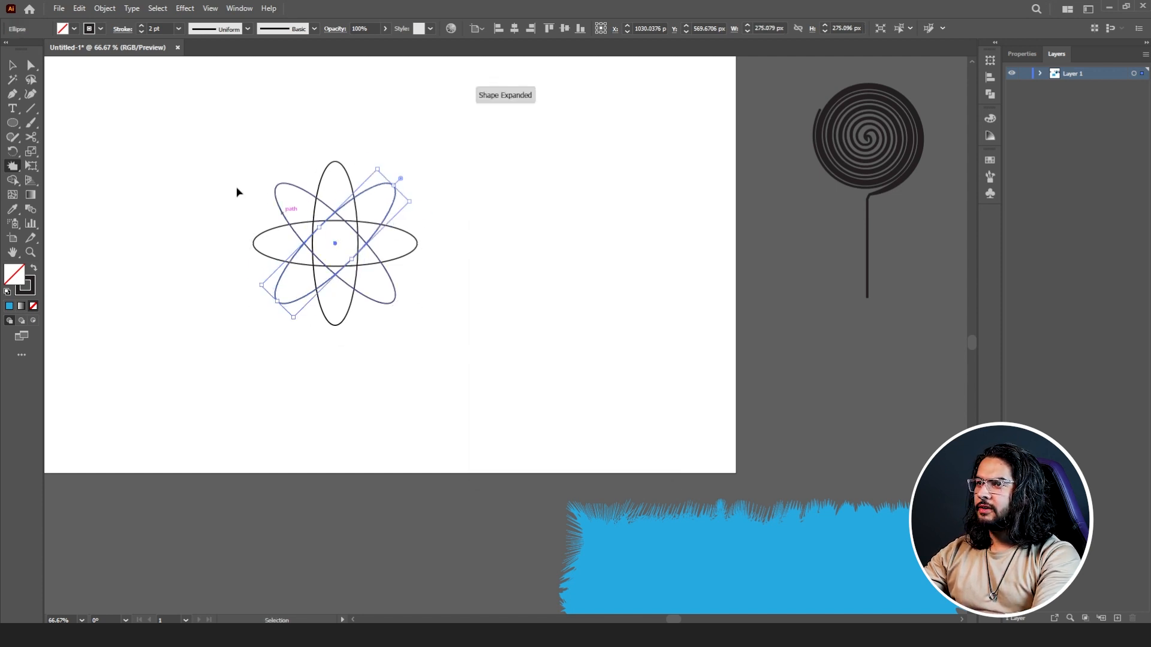
left_click(12, 64)
left_click_drag(258, 129, 470, 342)
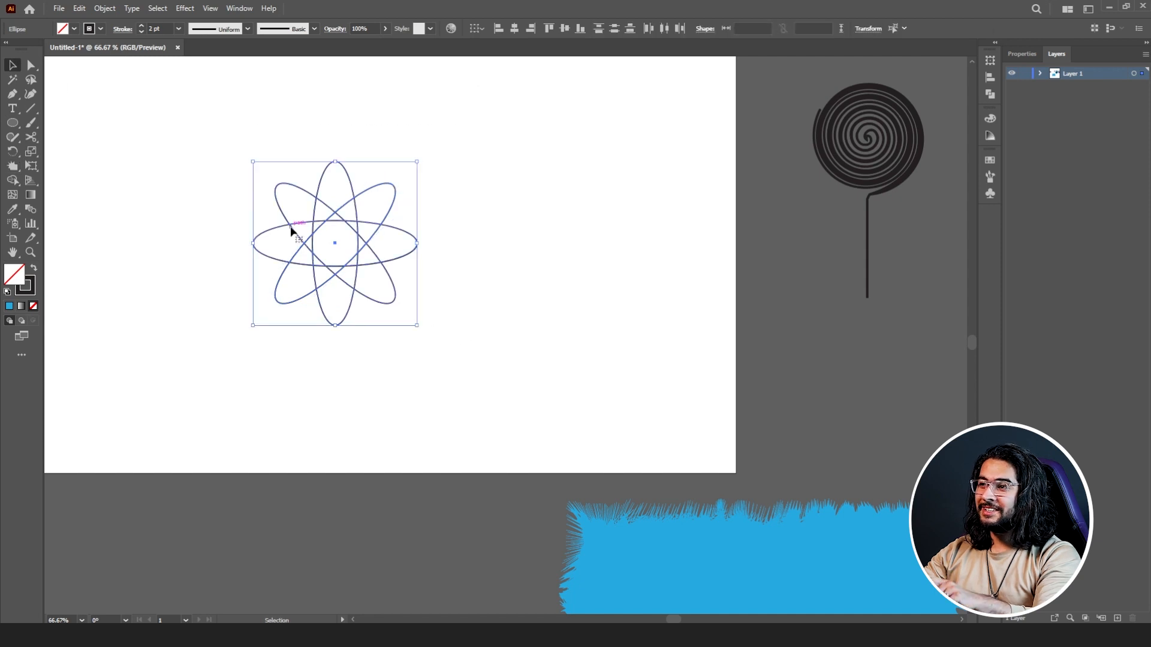
left_click(12, 166)
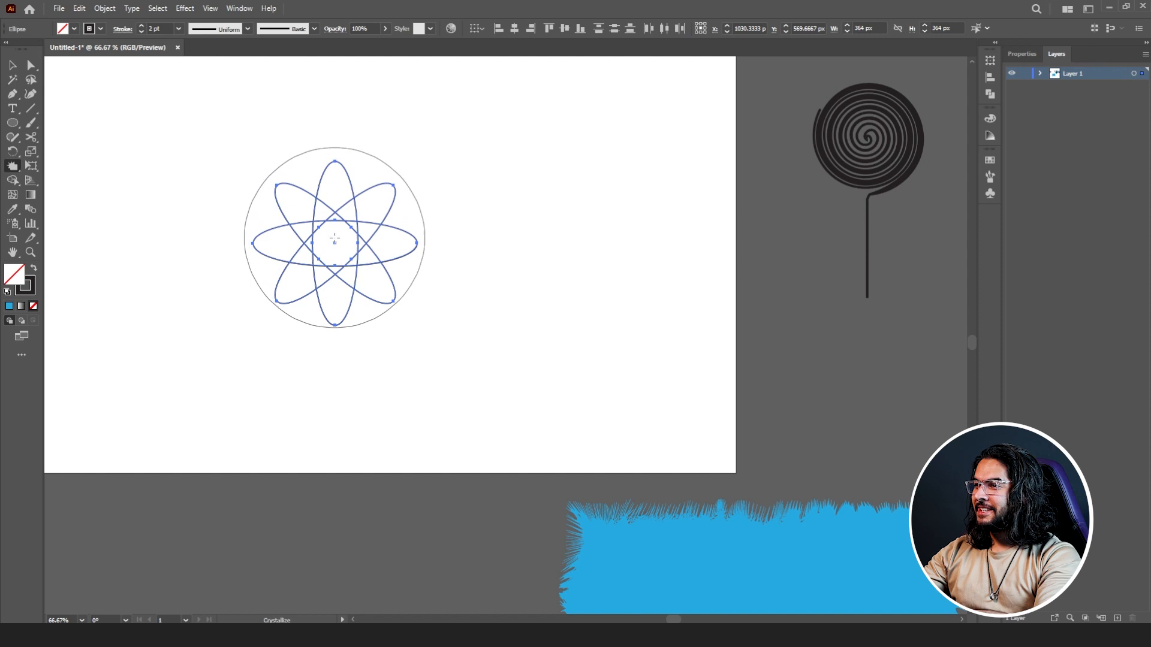
left_click_drag(335, 238, 335, 239)
key("v")
left_click(424, 160)
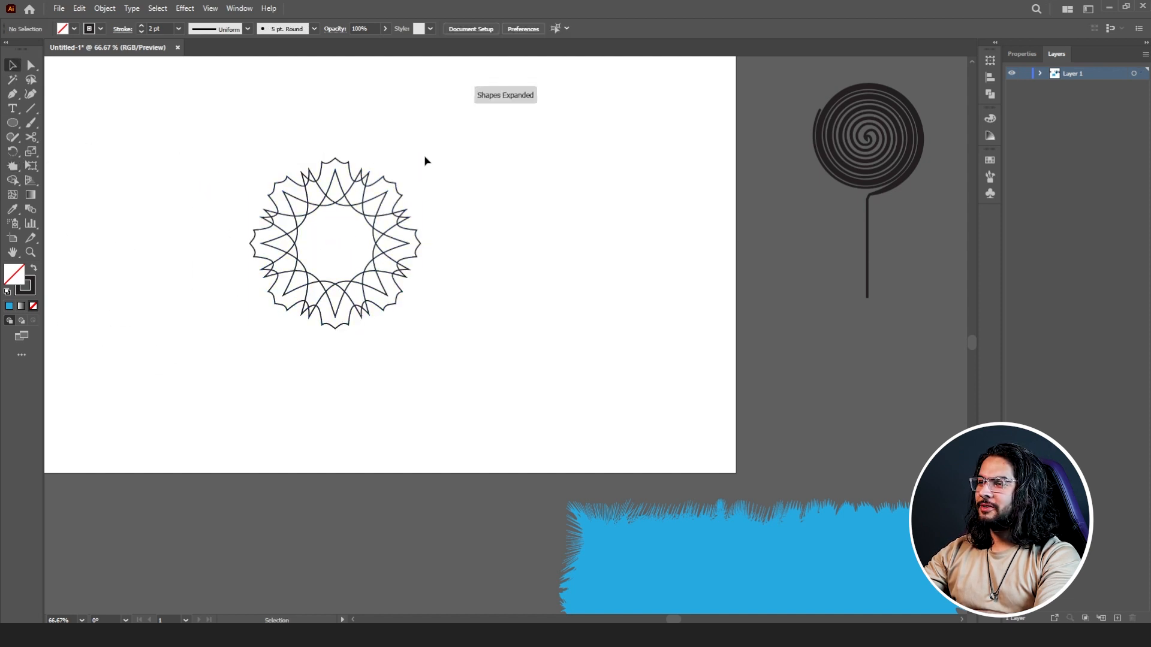
Enlarge the Crystallize brush to 800 by 800 px and crystallize the flower from its center into long spikes
scroll(350, 148, "up", 2)
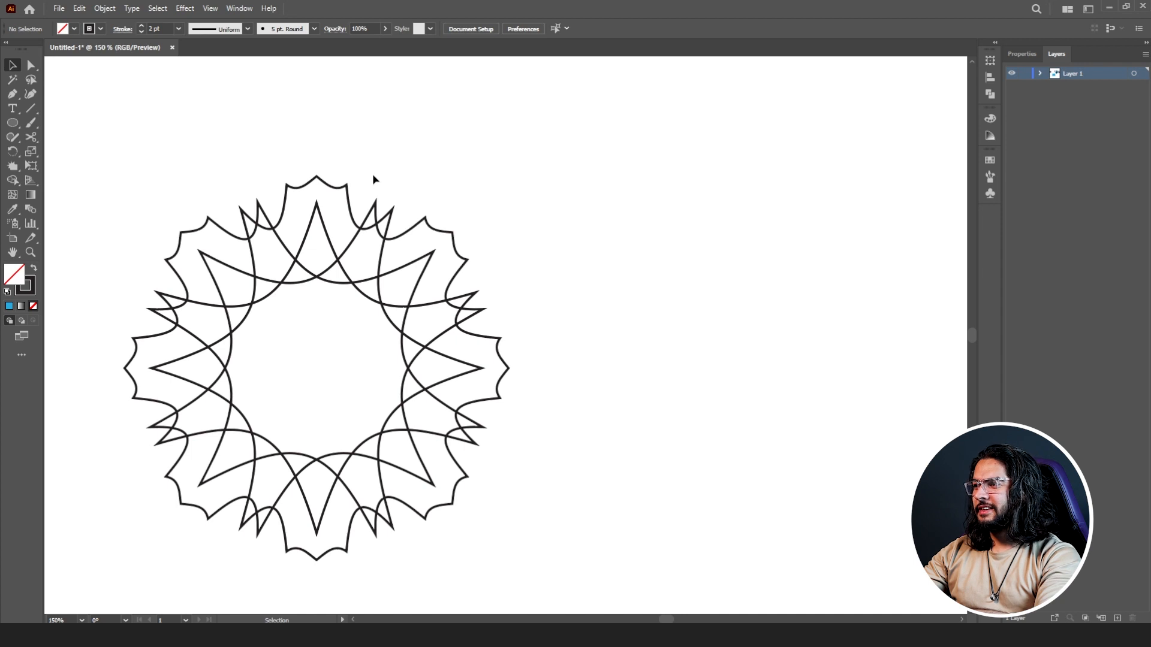
scroll(373, 179, "down", 2)
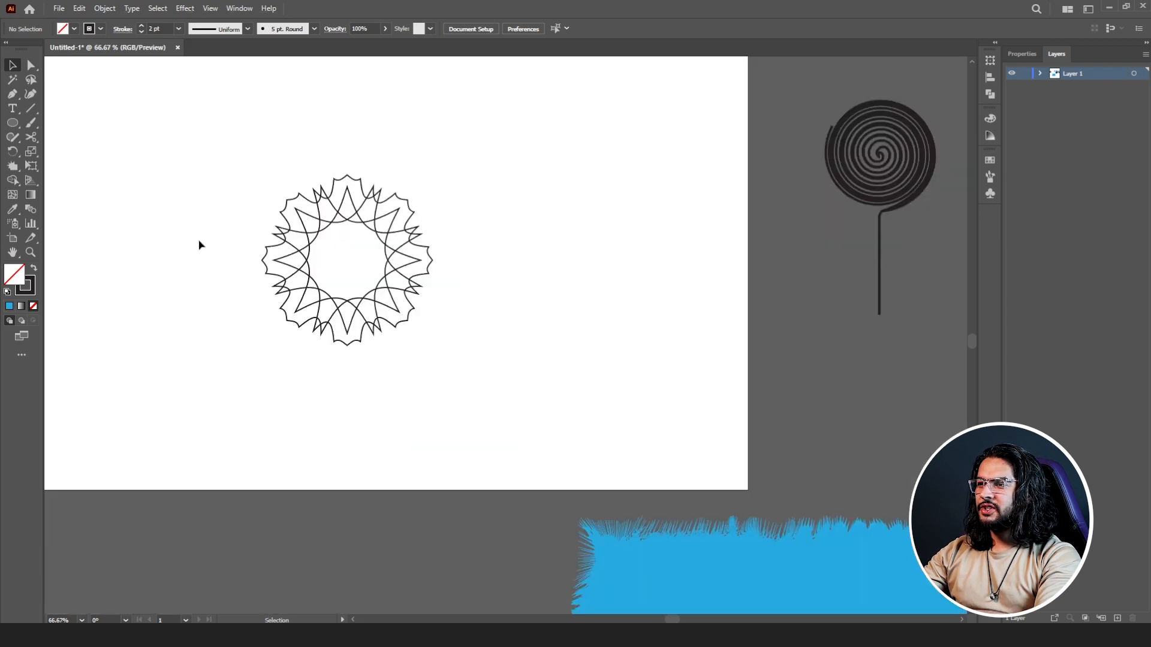
double_click(13, 168)
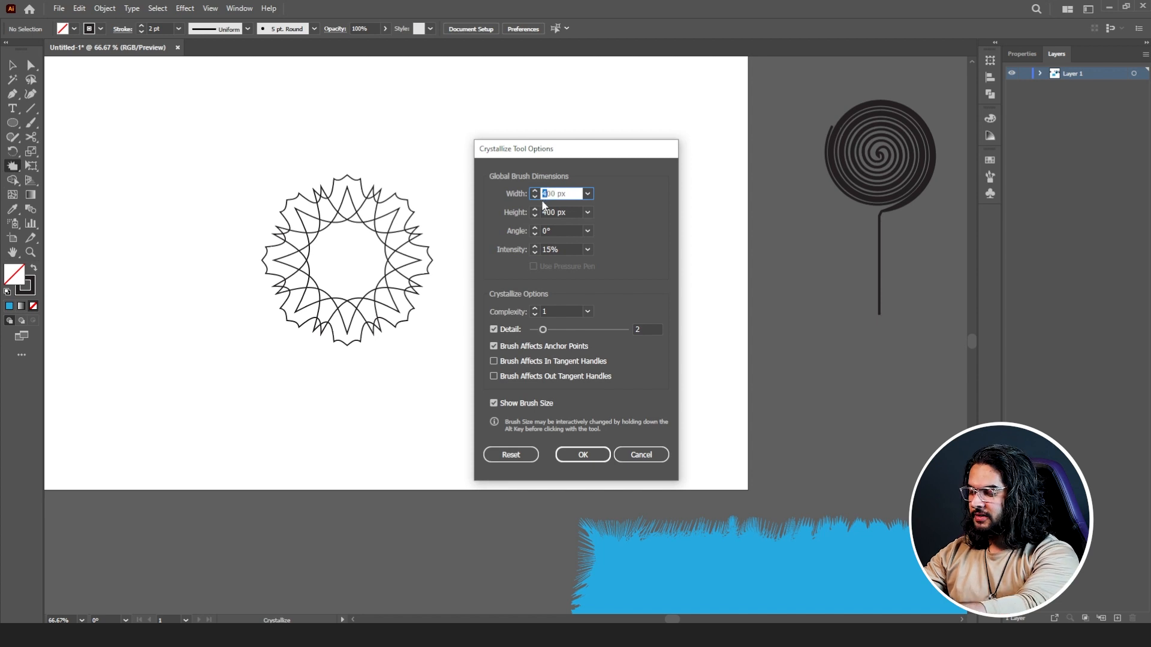
left_click_drag(548, 214, 545, 213)
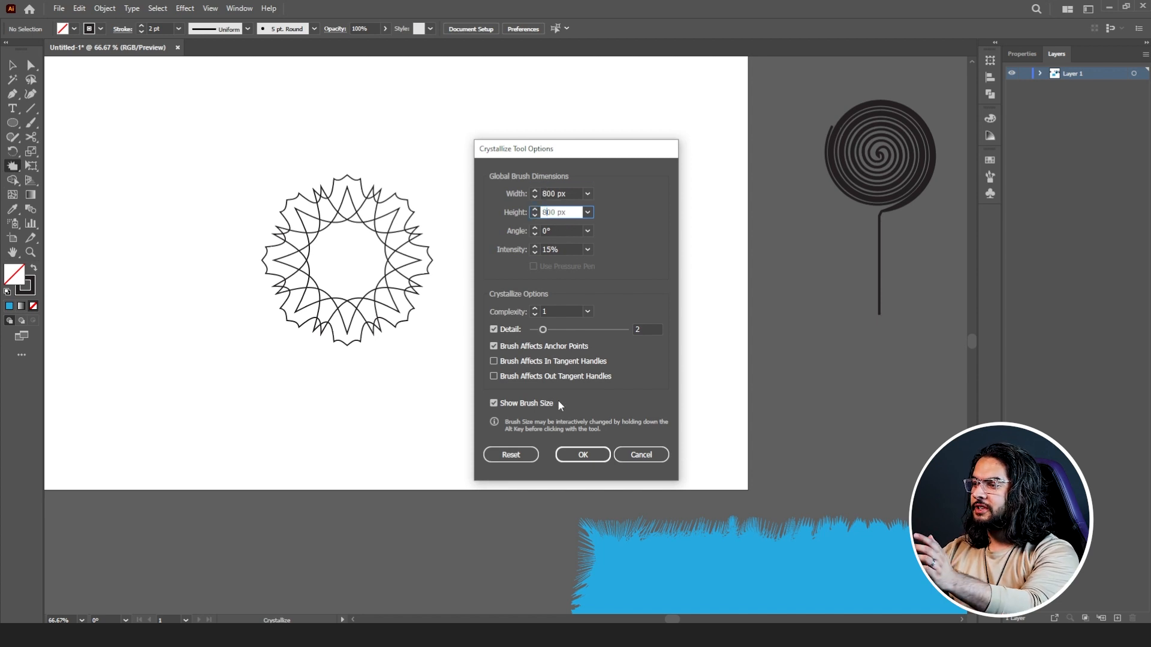
left_click(582, 454)
left_click_drag(351, 254, 351, 253)
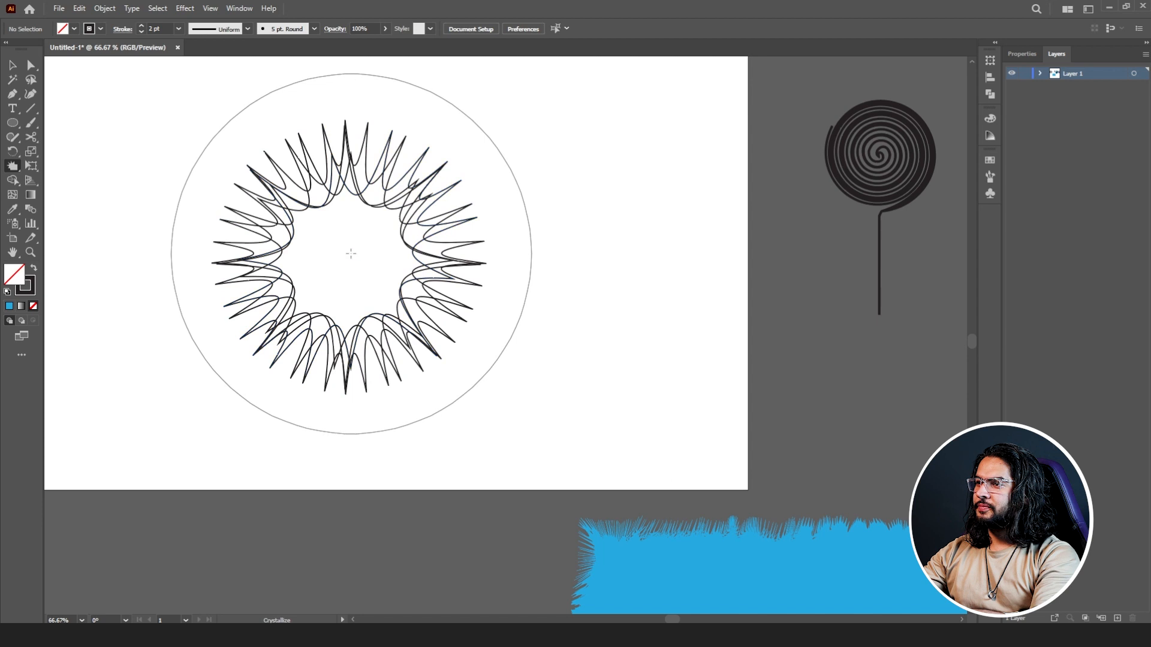
key("v")
Select the first spiky path of the crystallized flower and give it a yellow stroke
scroll(226, 156, "down", 3)
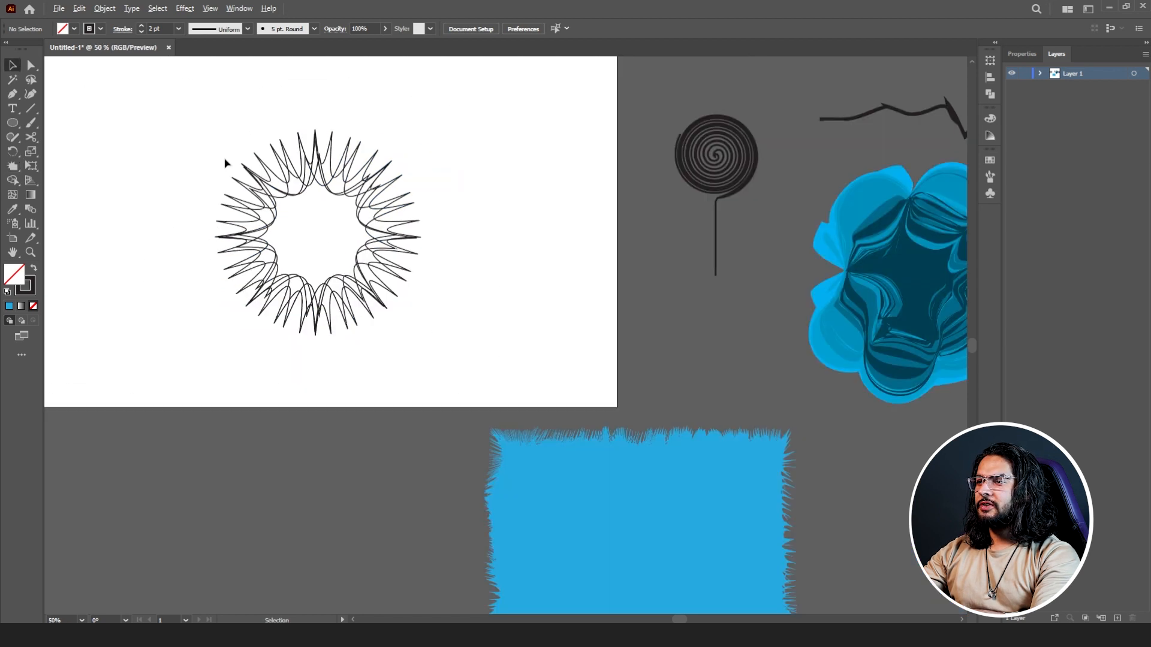
scroll(234, 142, "up", 3)
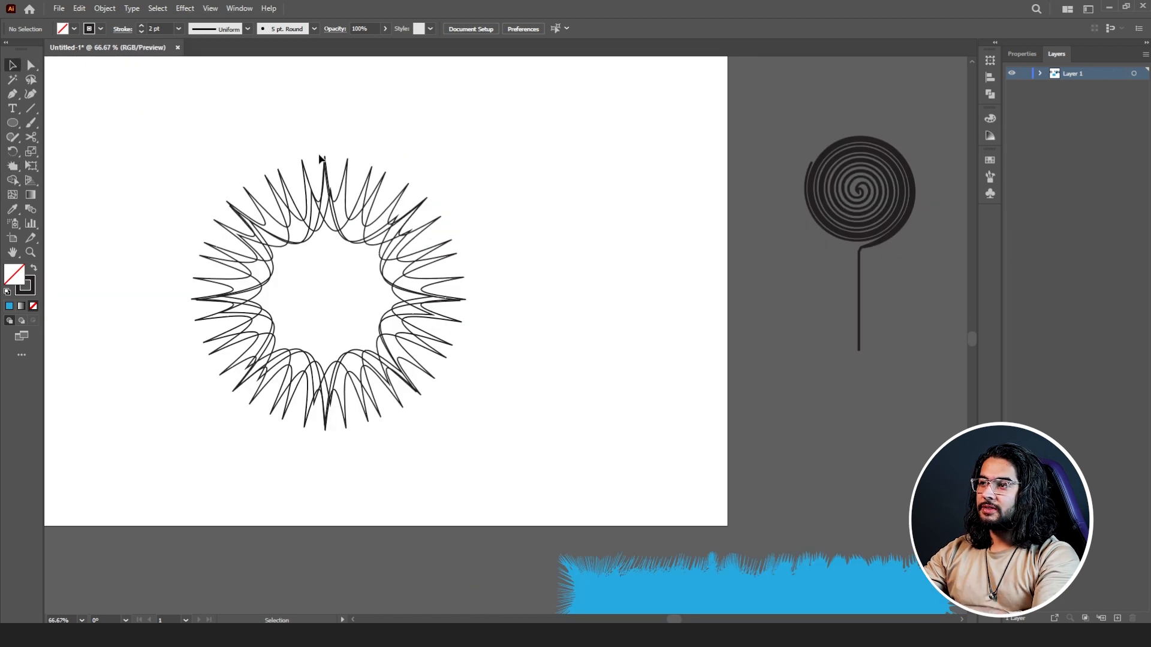
scroll(343, 161, "up", 1)
left_click(350, 163)
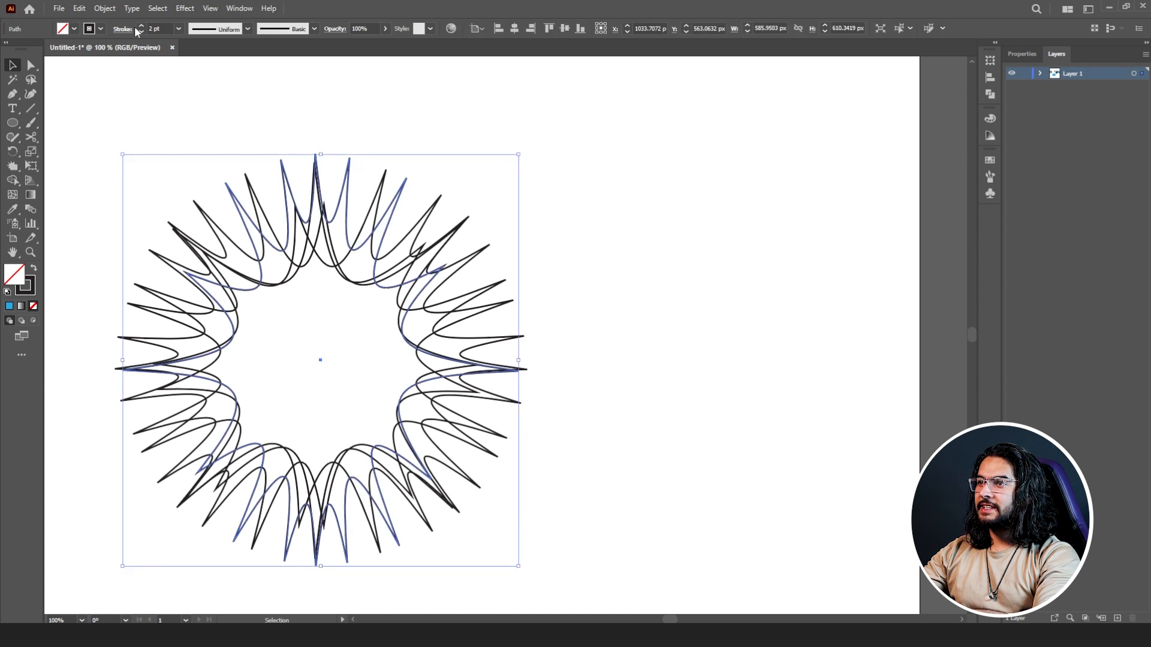
left_click(88, 30)
left_click(91, 48)
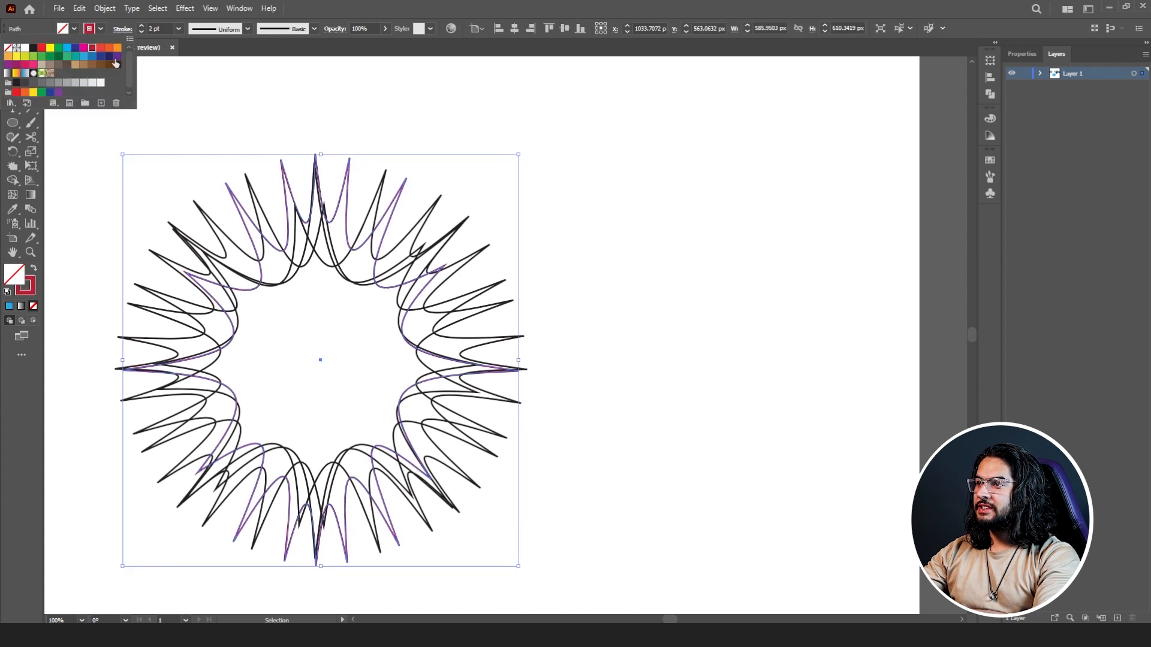
left_click(50, 48)
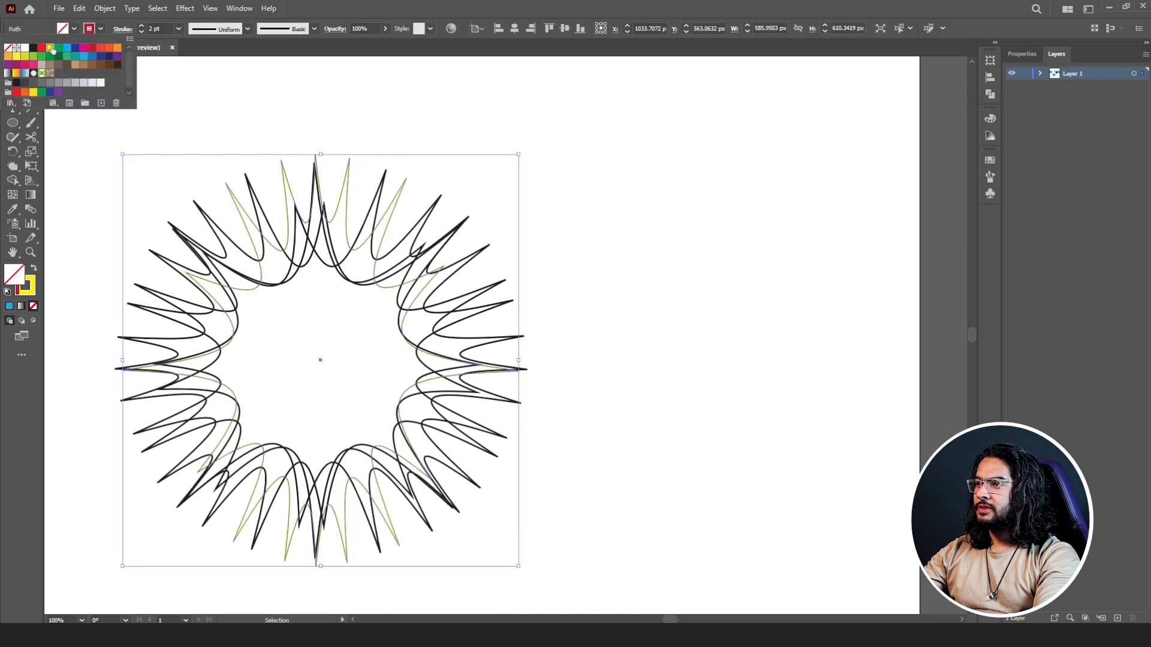
Color the second spiky path's stroke red and the third path's stroke light blue
left_click(428, 218)
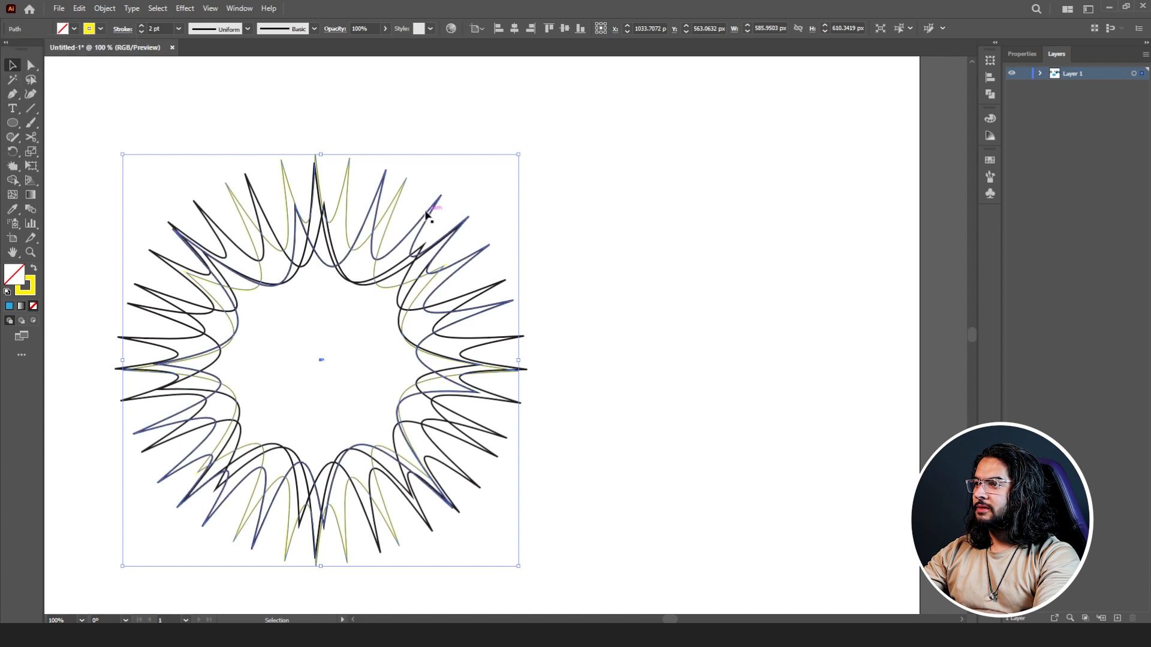
left_click(89, 29)
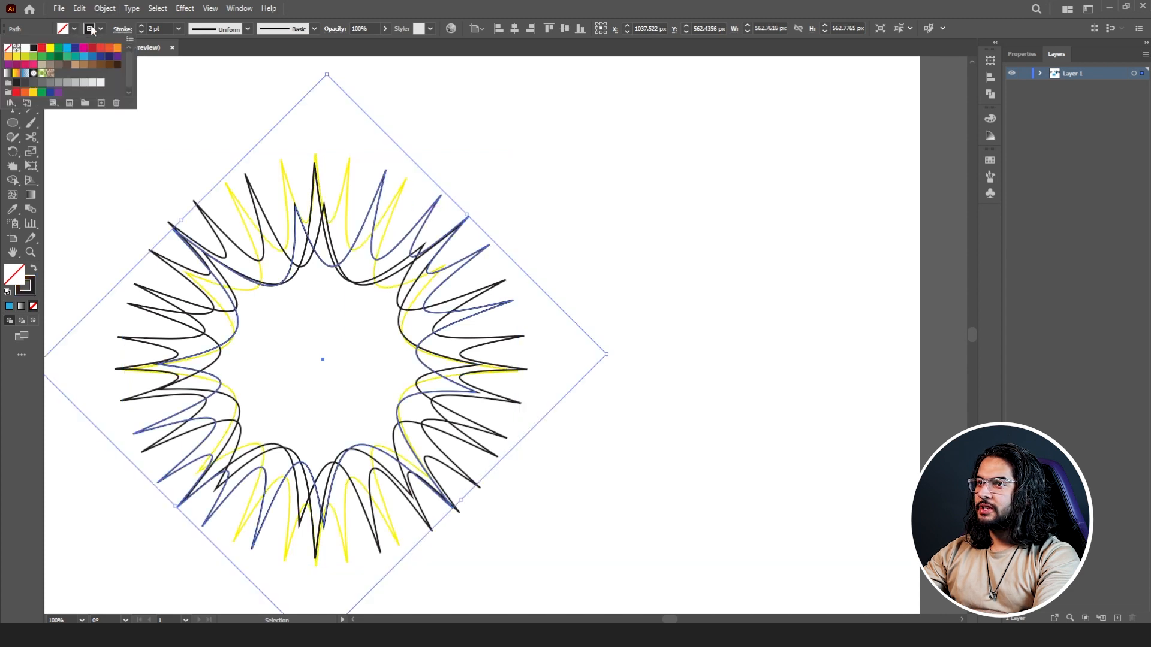
left_click(40, 49)
left_click(363, 270)
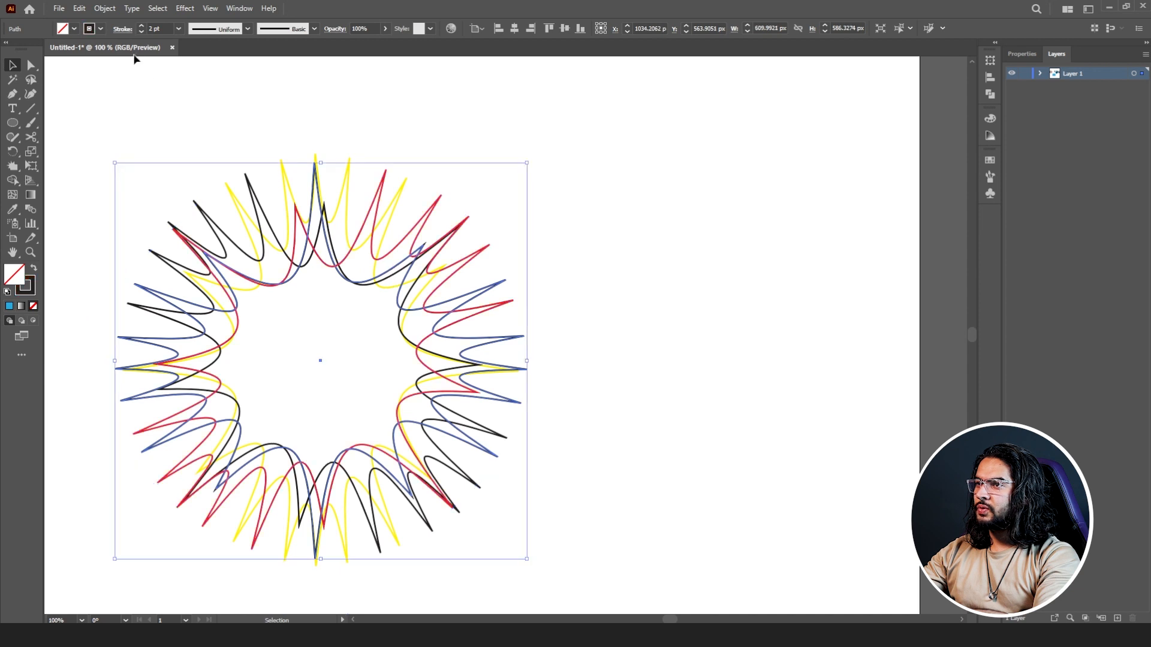
left_click(101, 31)
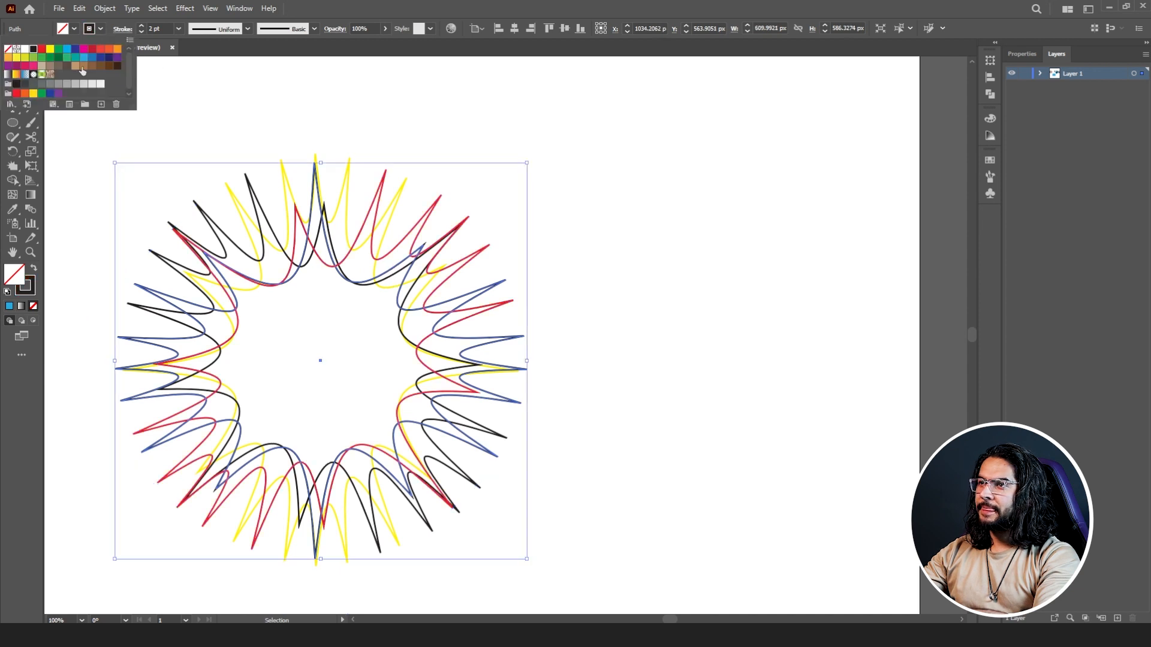
left_click(67, 50)
left_click(427, 170)
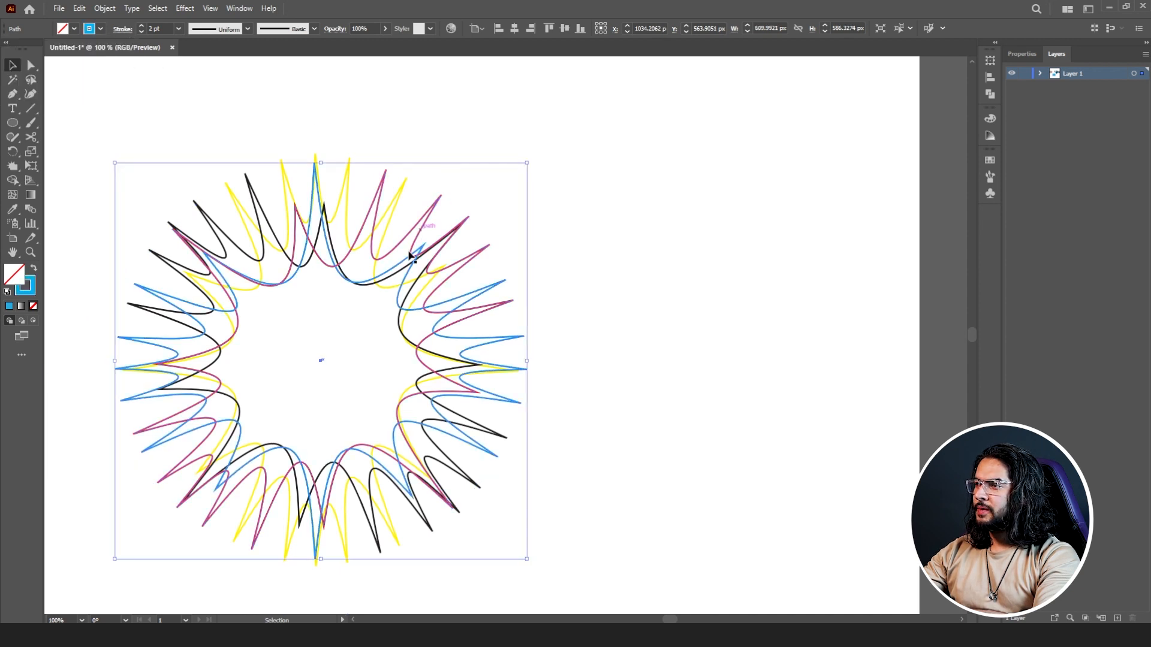
Give the remaining black path of the flower an orange stroke
left_click(380, 283)
left_click(96, 30)
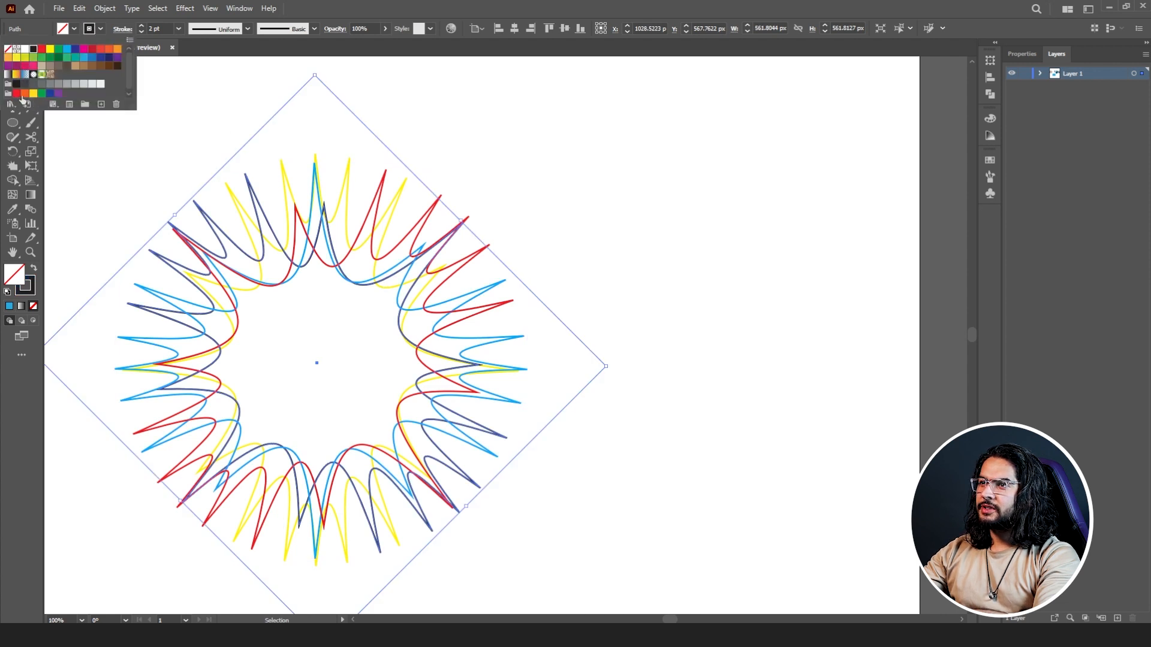
left_click(9, 58)
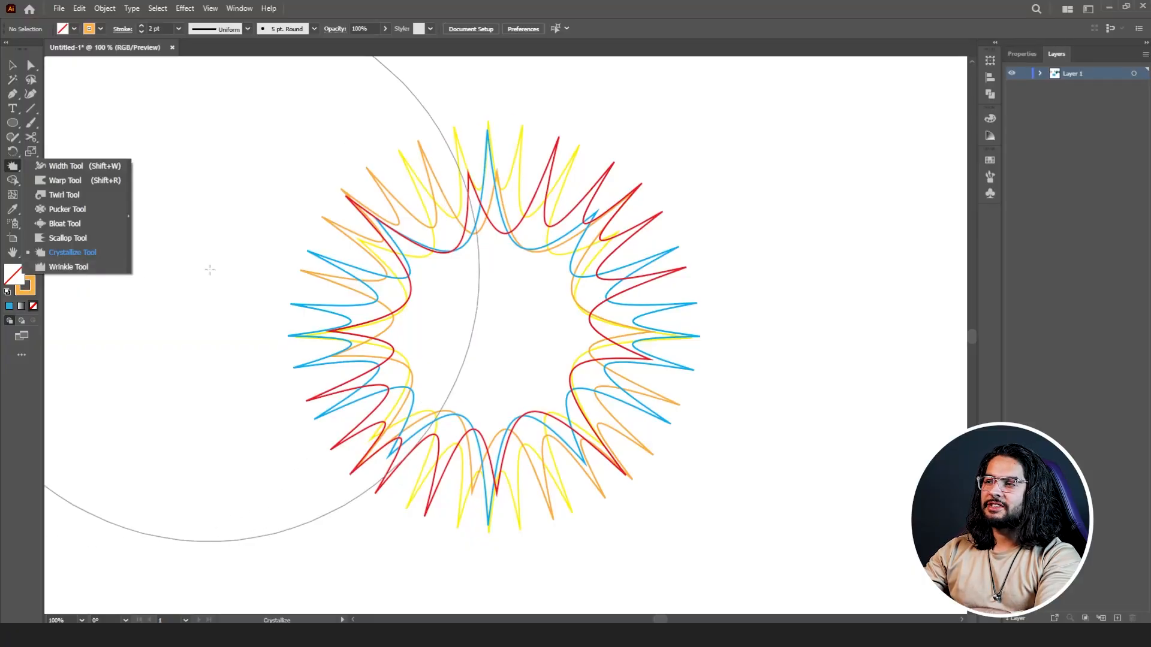
Add the text DESIGN in the empty area beside the flower and scale it up to about 175 pt
left_click_drag(203, 202, 471, 261)
key("ctrl+minus")
key("ctrl+minus")
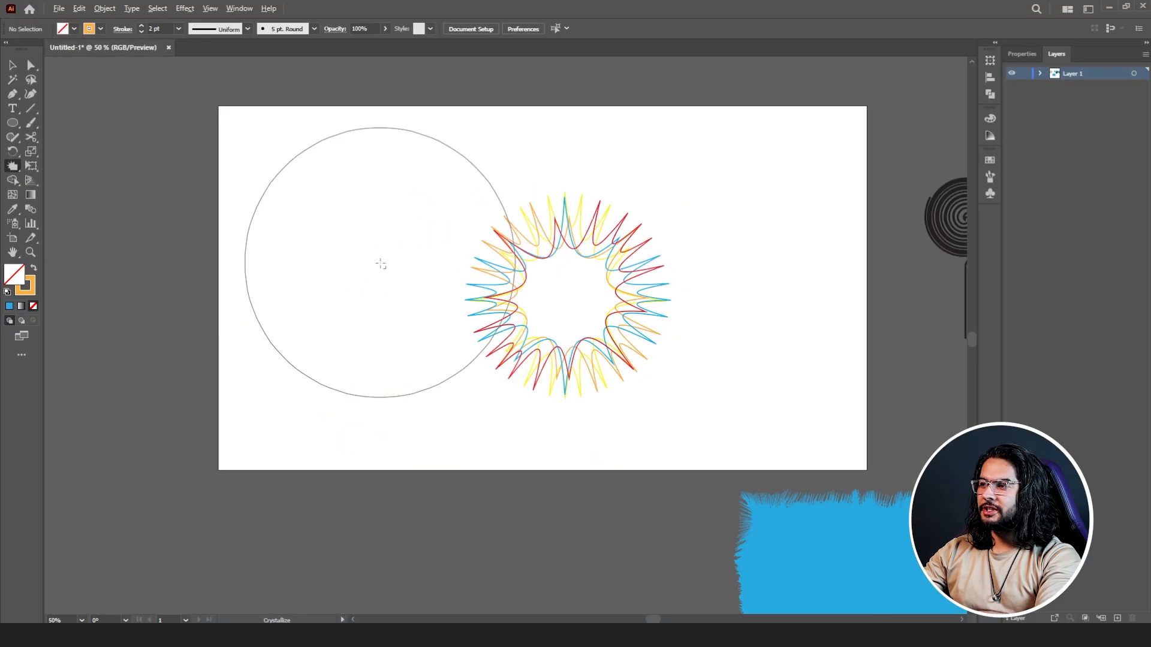
left_click(12, 66)
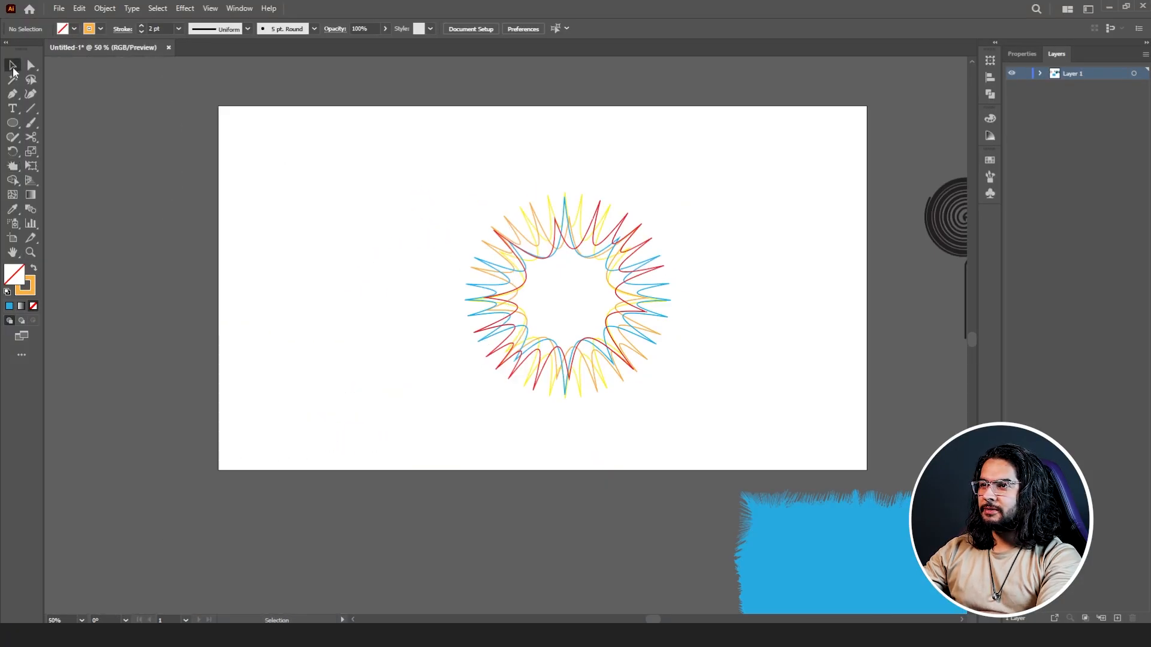
left_click(12, 108)
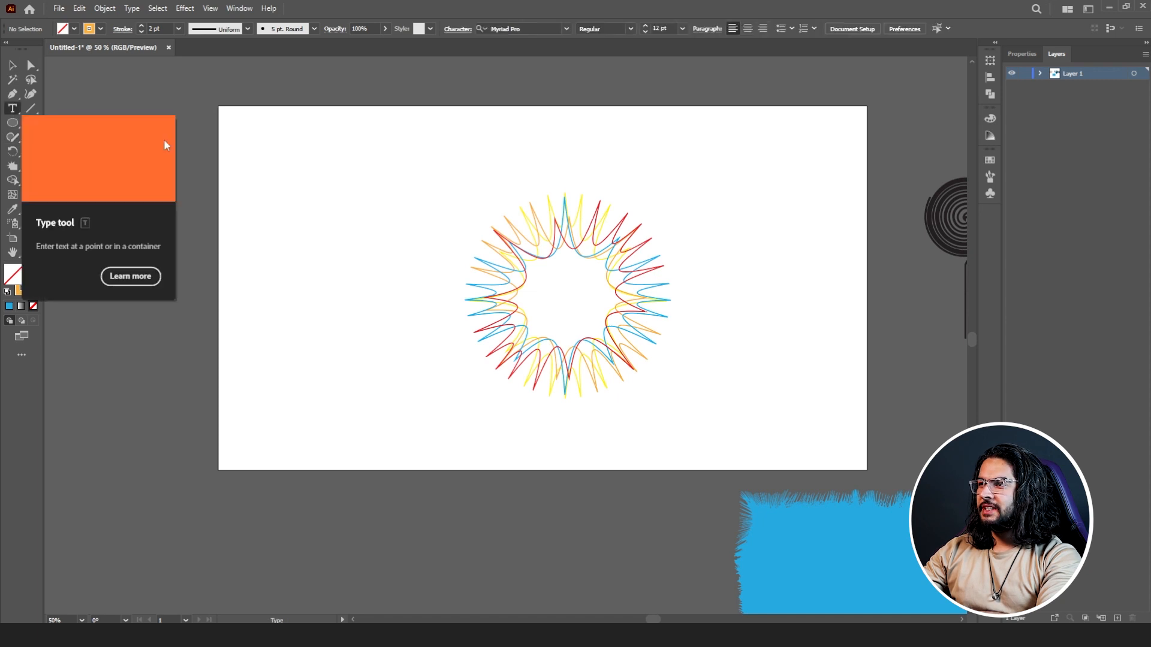
left_click(289, 198)
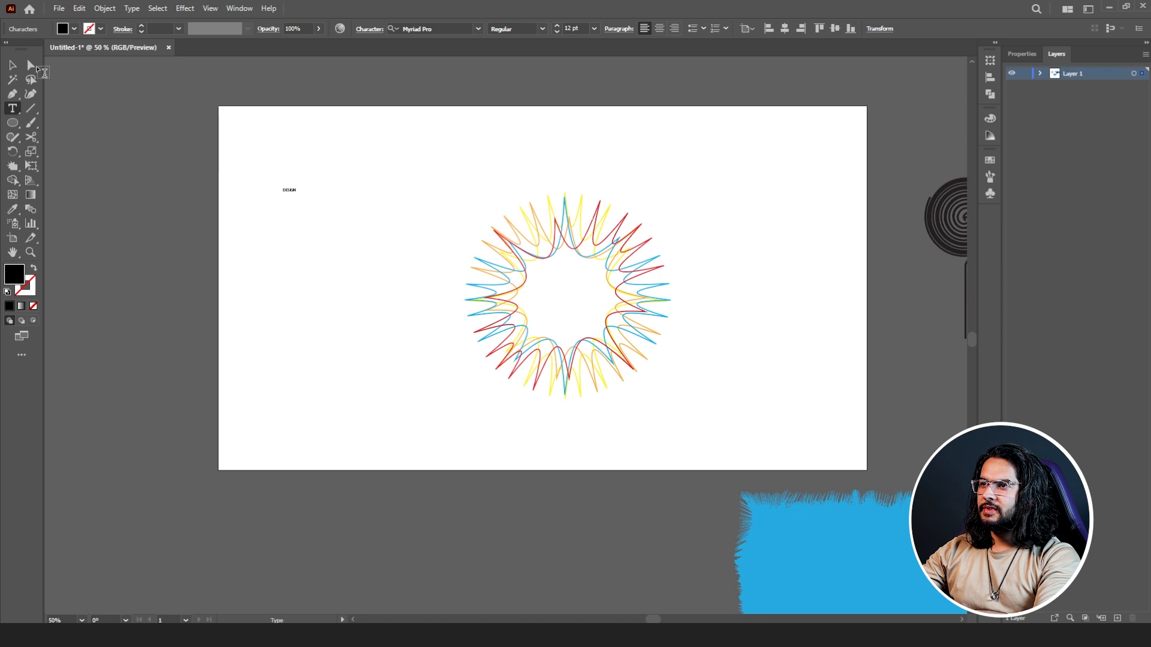
left_click(12, 66)
left_click_drag(302, 183, 513, 96)
Set the DESIGN text in Roboto Bold and convert it to outlines
left_click(444, 30)
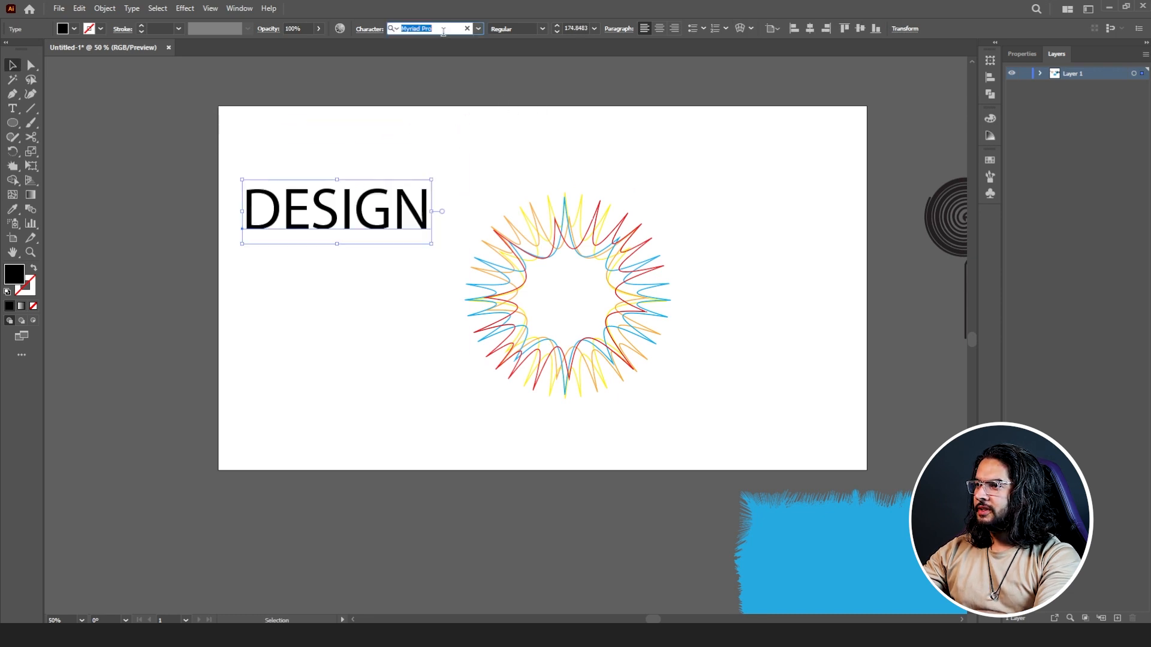
type("ROBOTO")
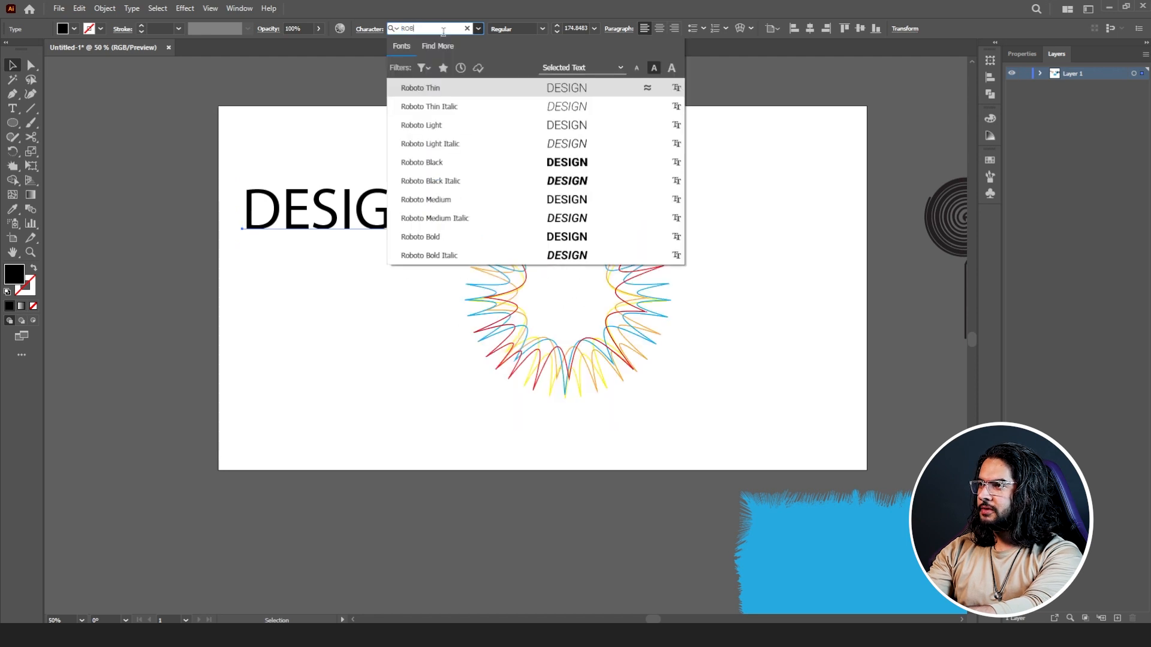
left_click(437, 237)
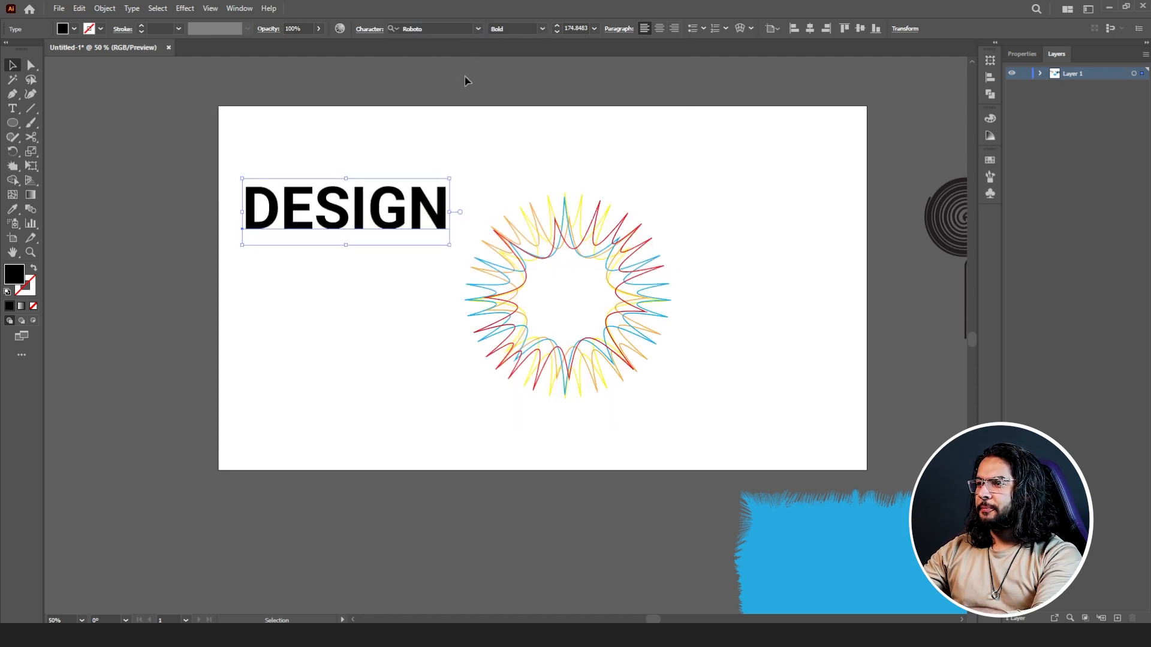
right_click(285, 214)
left_click(347, 367)
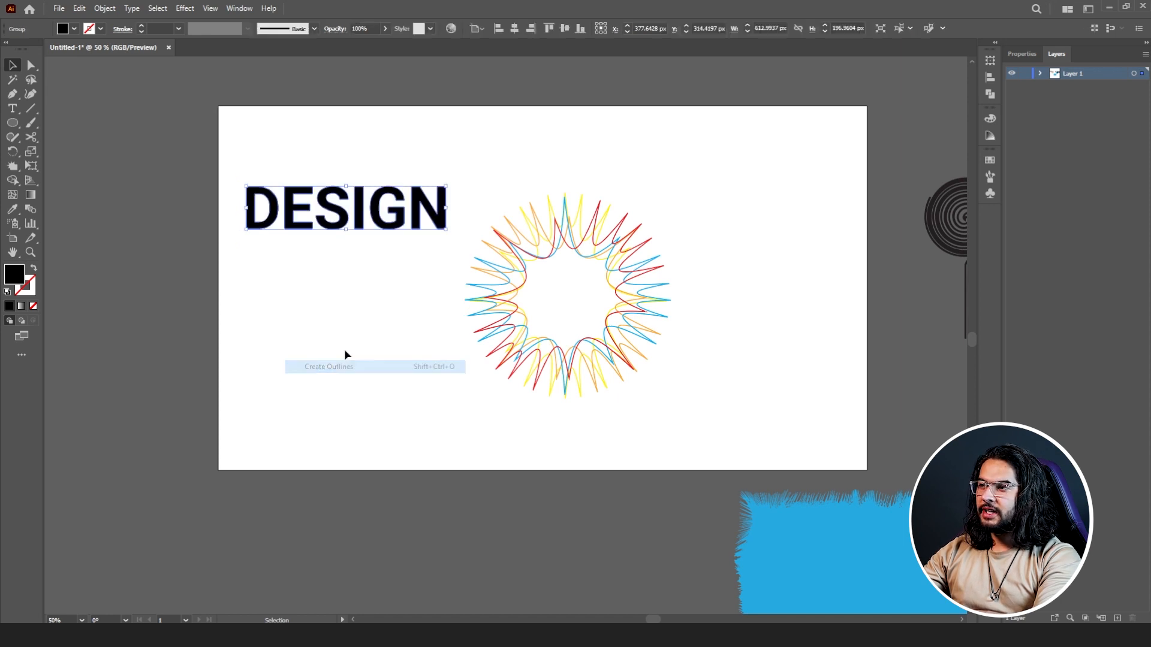
Choose the Wrinkle tool and set its brush to 100 px wide with a reduced height
left_click(13, 166)
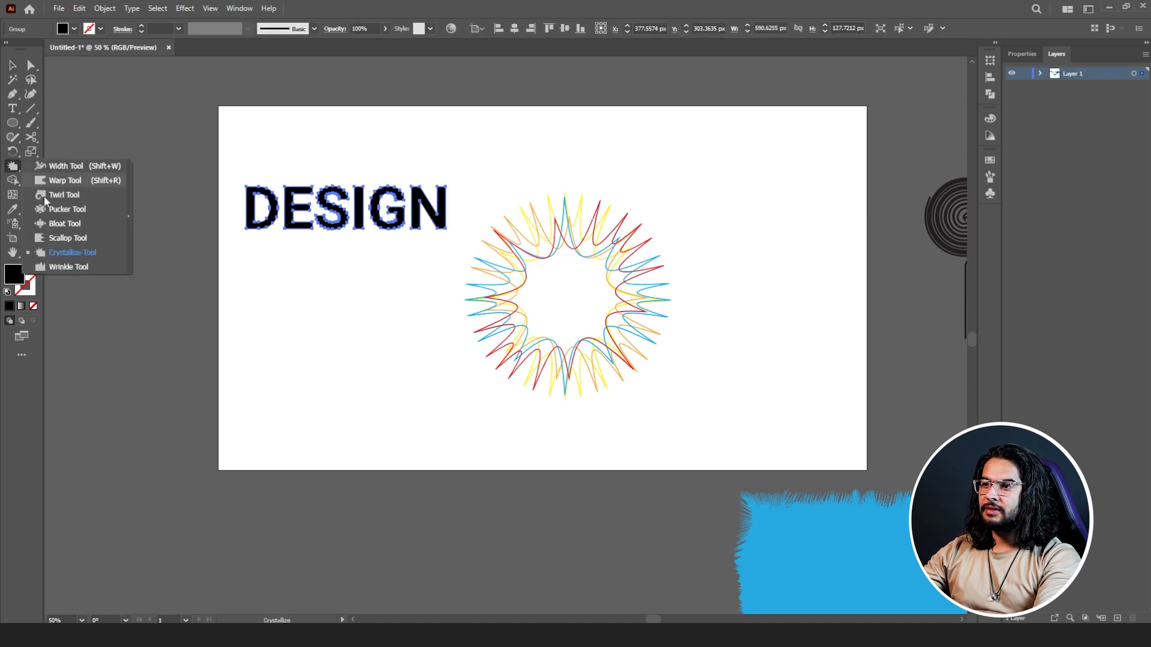
left_click(89, 273)
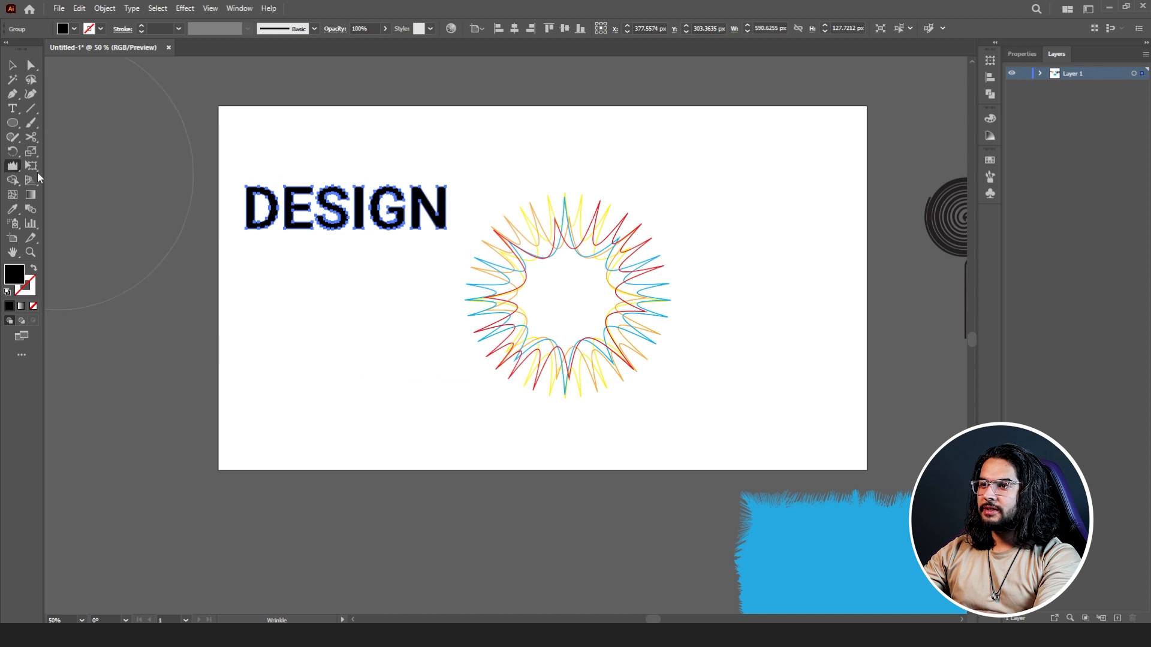
double_click(13, 171)
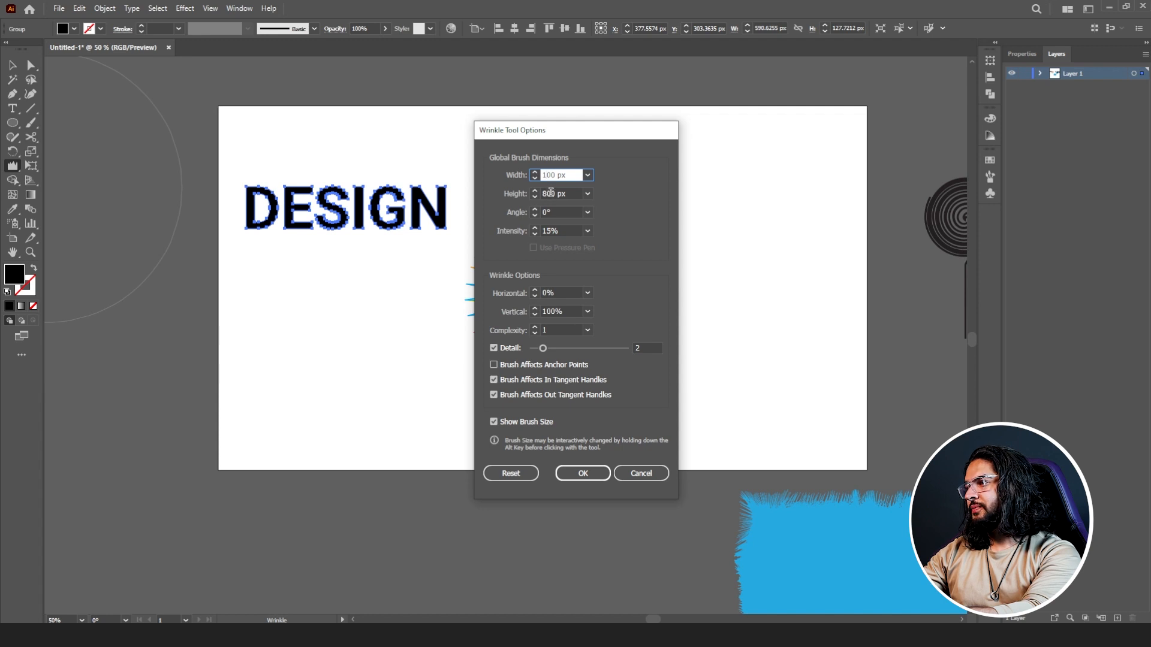
left_click(550, 193)
left_click(583, 473)
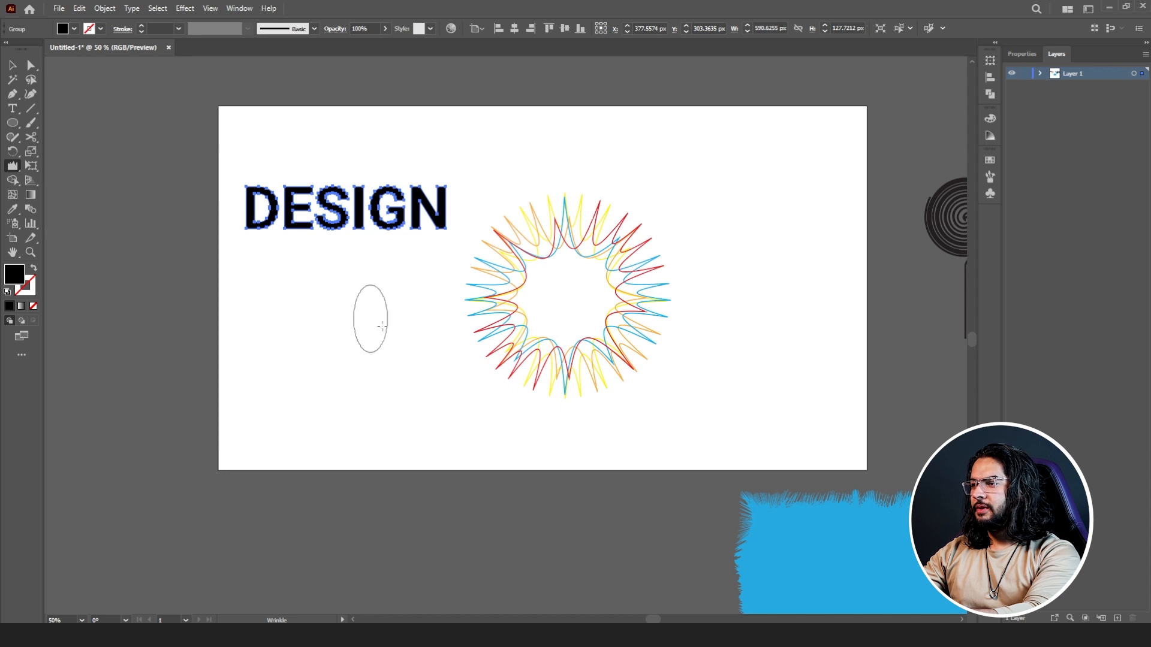
Deselect the lettering and shrink the Wrinkle brush to a narrow ellipse of about 18 by 111 px
left_click(384, 343, "ctrl")
mouse_move(367, 355)
left_mouse_down("alt")
mouse_move(350, 355)
mouse_move(360, 351)
mouse_move(355, 371)
left_mouse_up("alt")
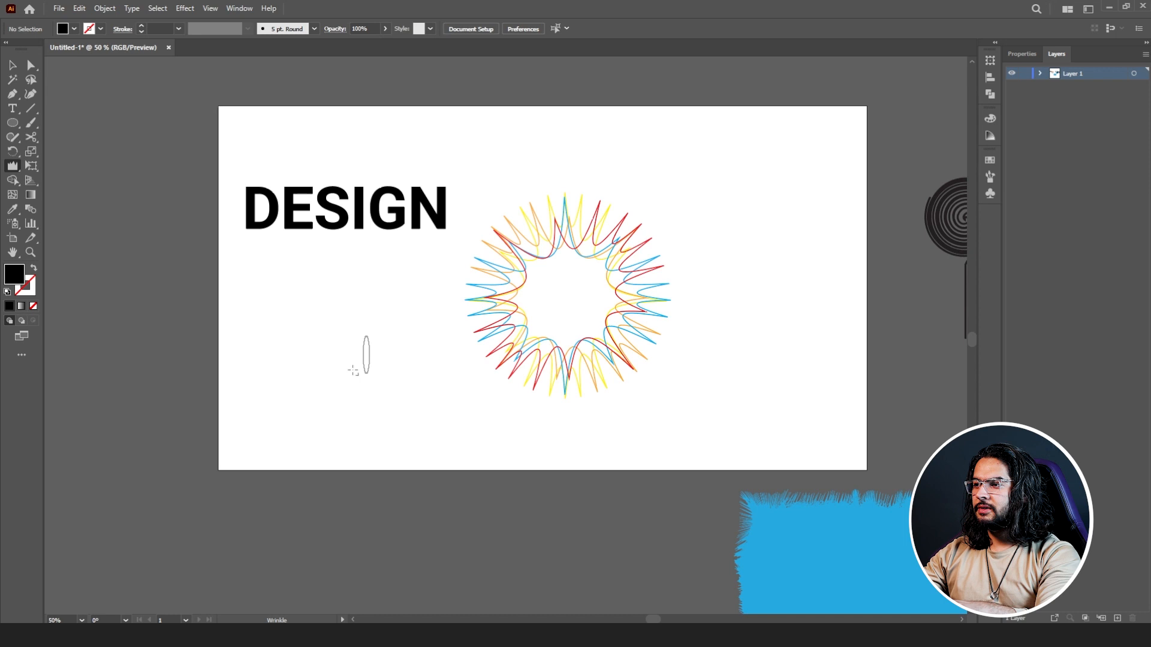
scroll(232, 206, "up", 2)
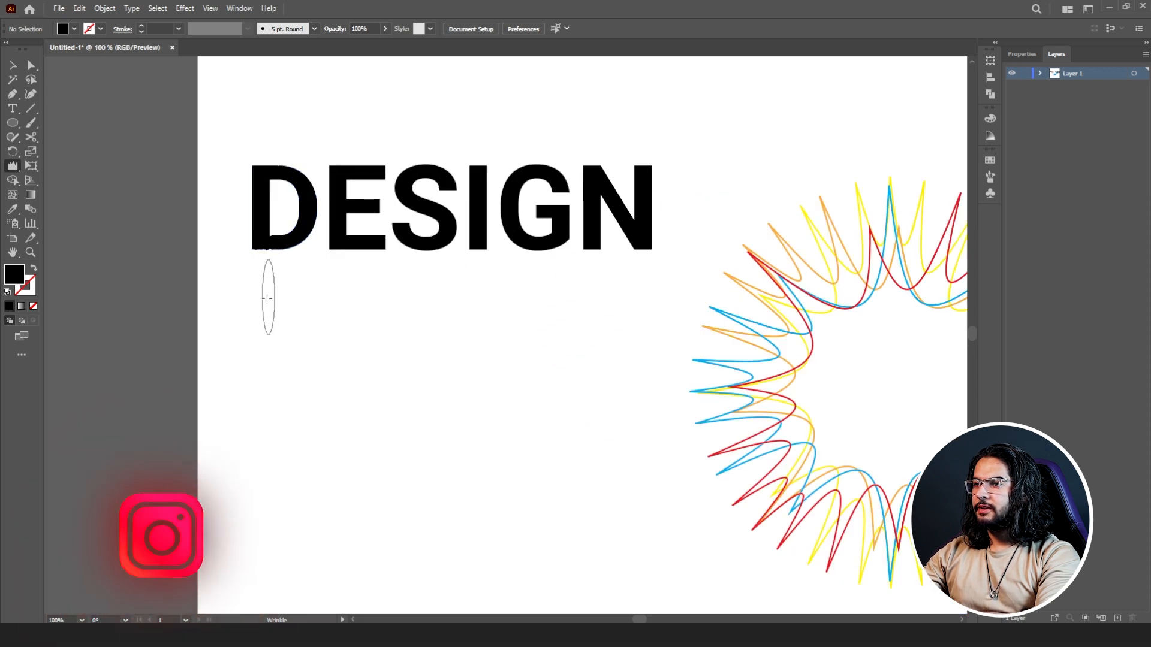
Change the Wrinkle brush intensity and wrinkle the bottom edge of the letter D
double_click(13, 165)
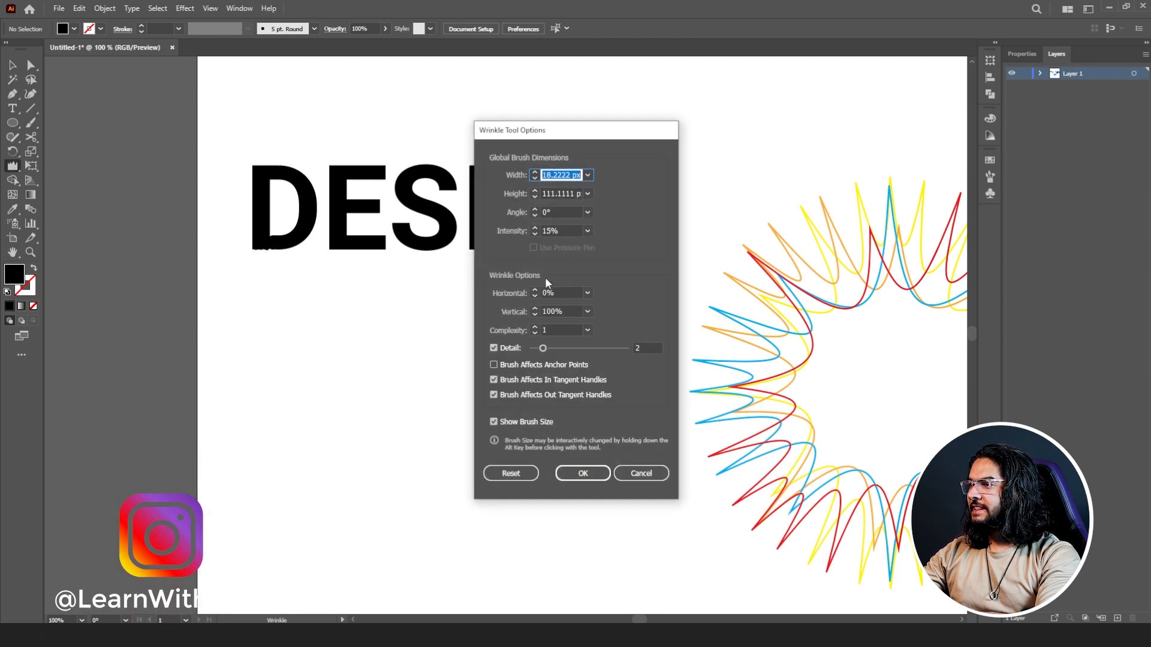
left_click_drag(545, 231, 540, 233)
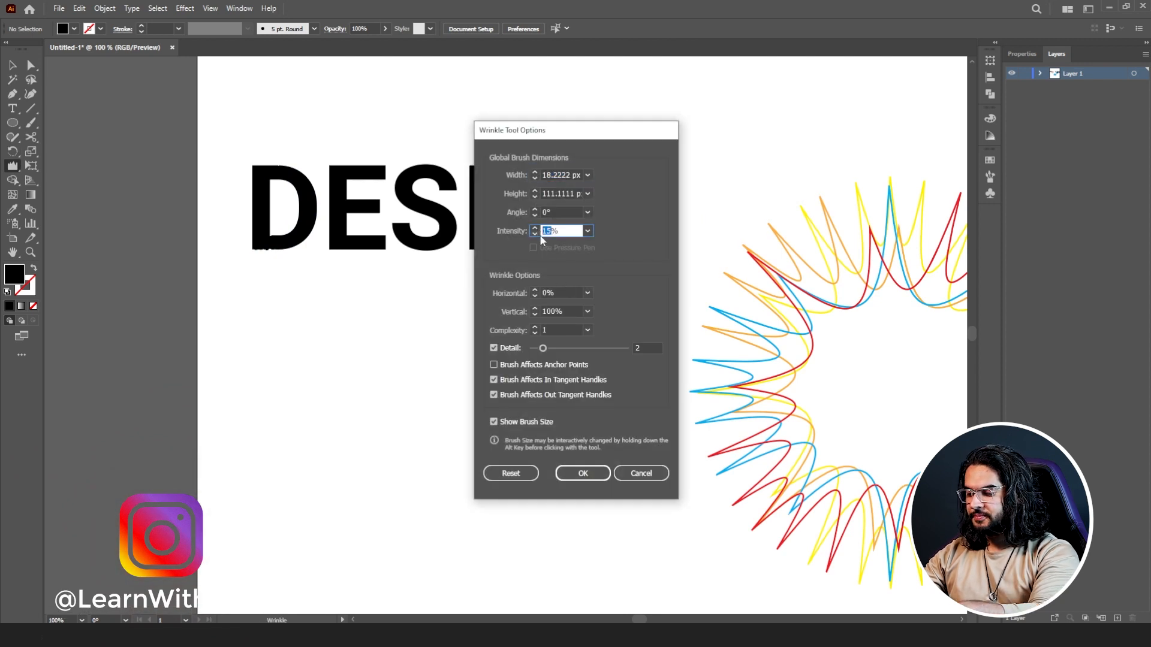
key("Return")
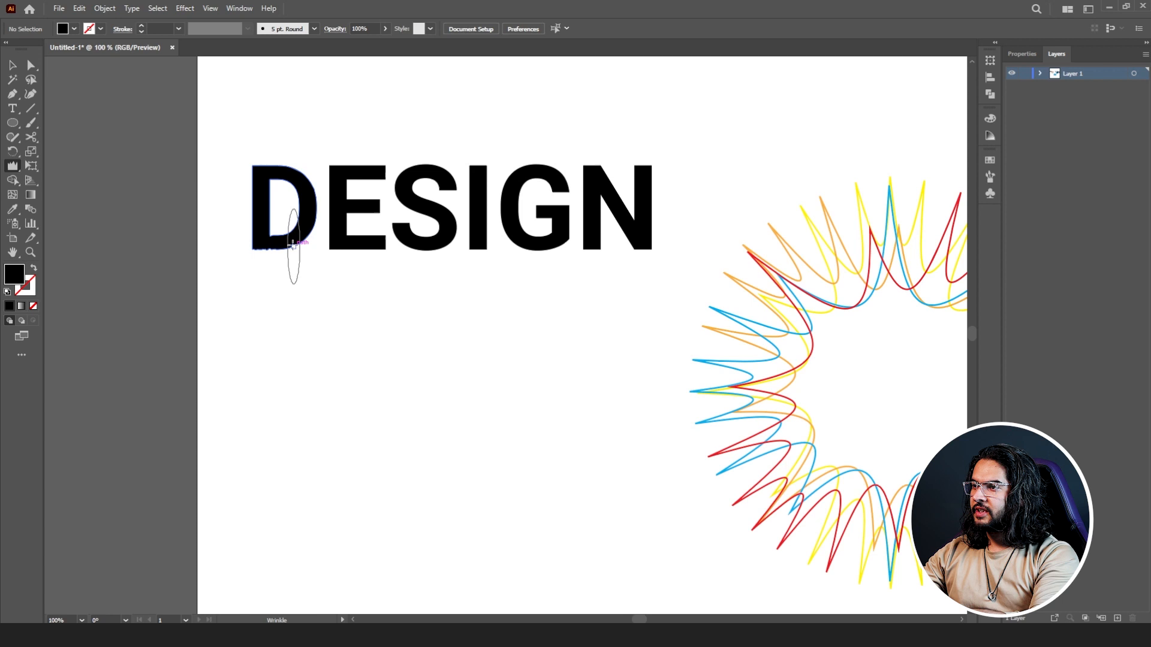
left_click_drag(269, 253, 296, 257)
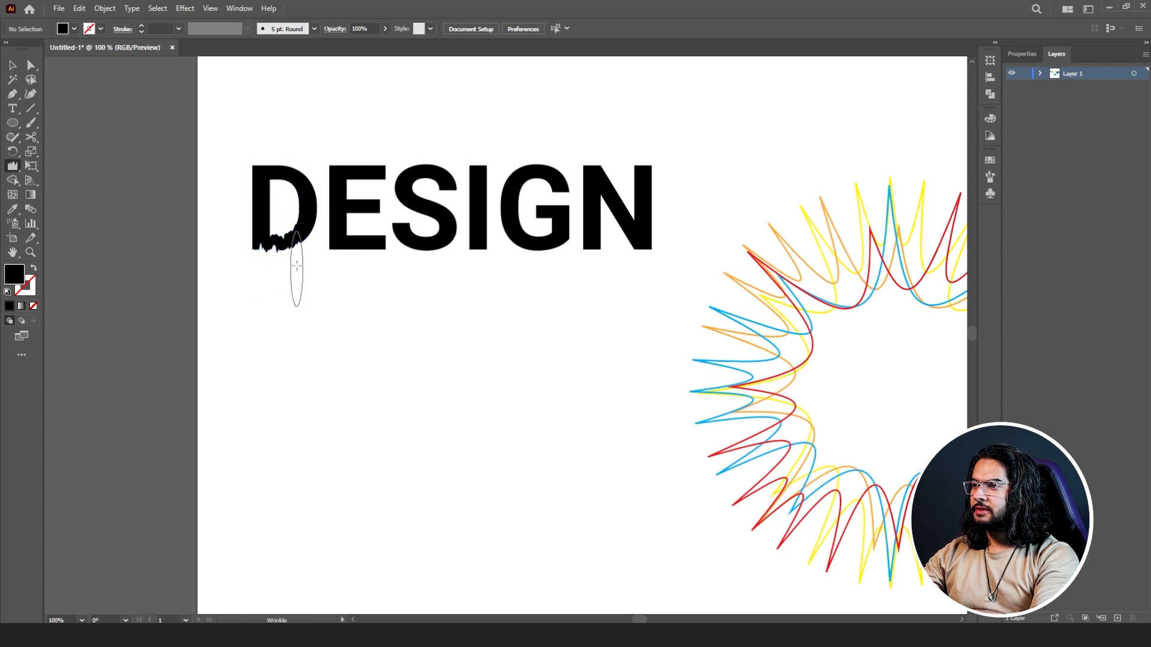
Shrink the Wrinkle brush further and wrinkle the bottom edges of all the DESIGN letters into ragged drips
left_click_drag(336, 331, 325, 352)
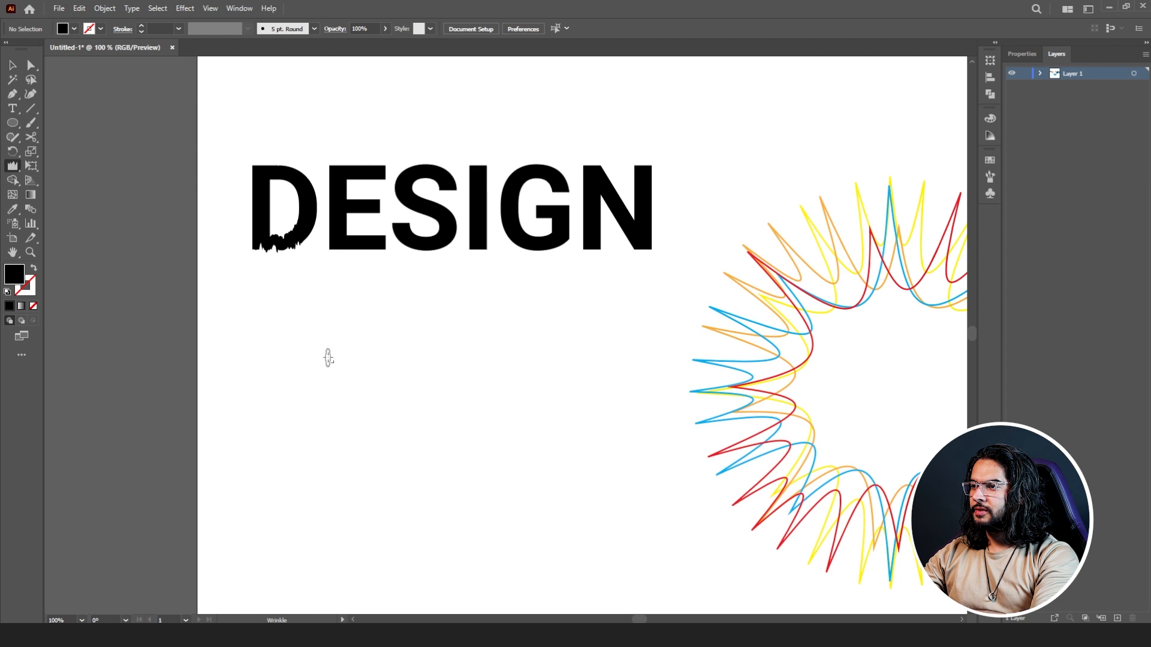
mouse_move(270, 244)
left_mouse_down()
mouse_move(377, 250)
mouse_move(372, 239)
mouse_move(367, 247)
mouse_move(393, 256)
mouse_move(555, 242)
mouse_move(644, 254)
left_mouse_up()
left_click(13, 66)
scroll(481, 173, "up", 2)
key("space")
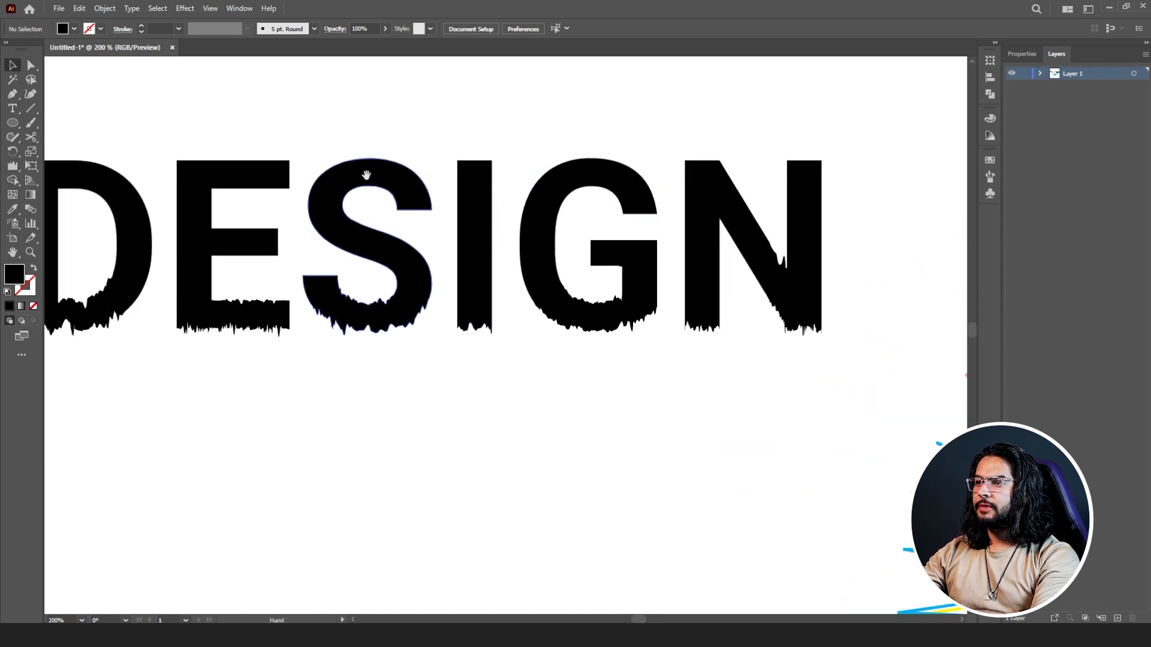
left_click_drag(366, 174, 435, 178)
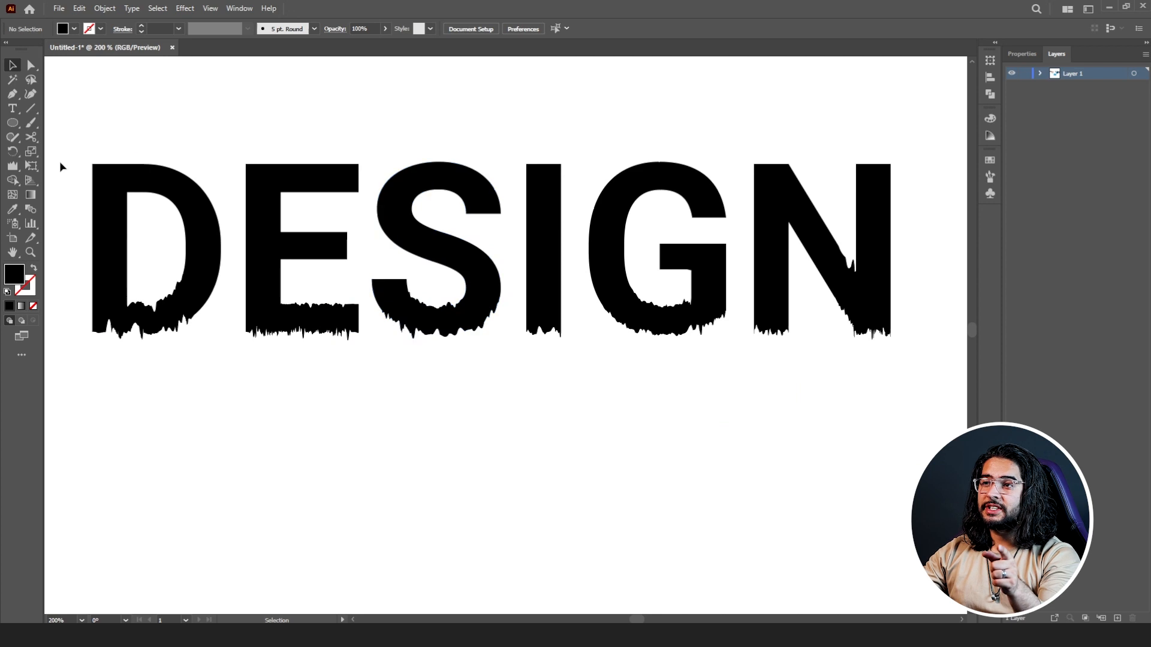